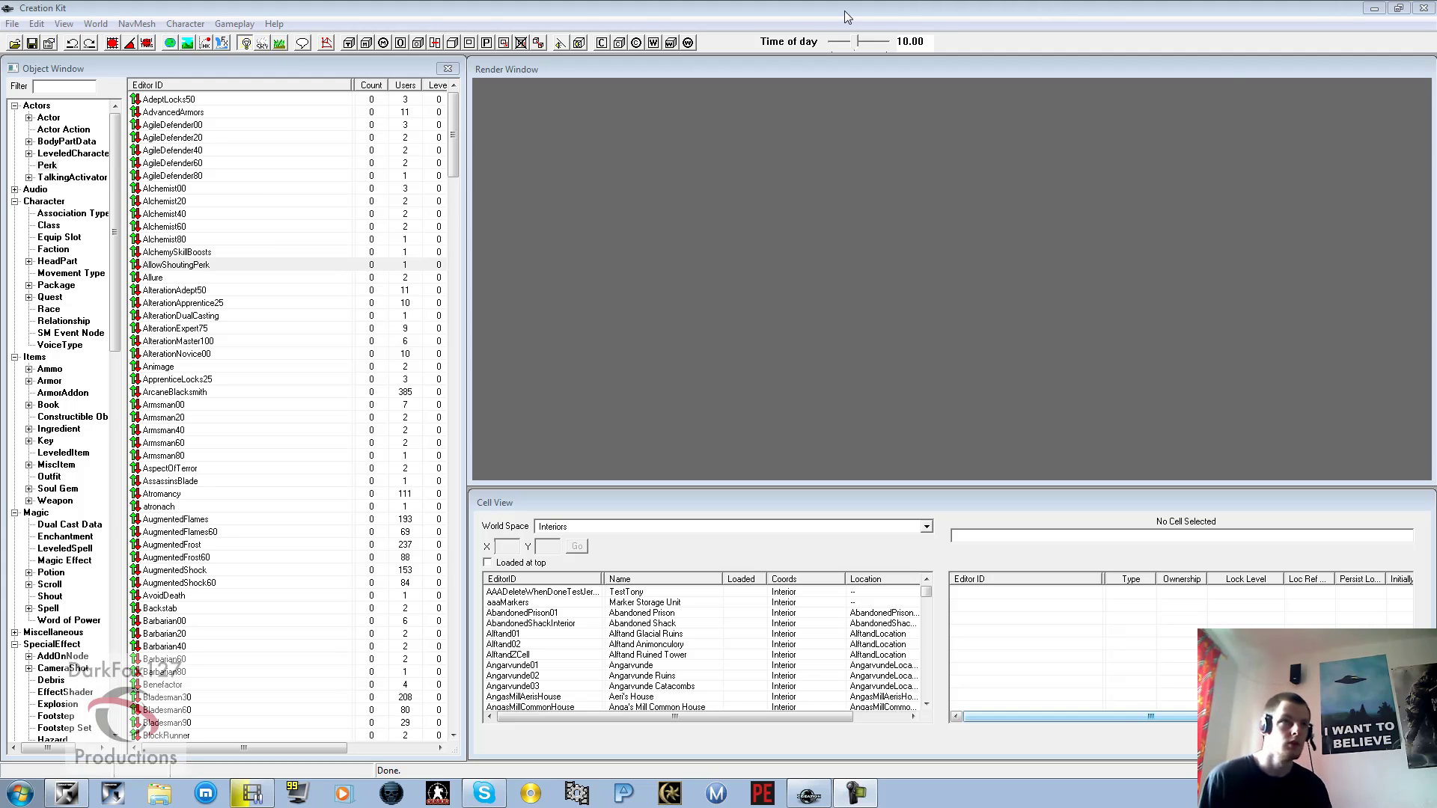
# Look over the plugin list (Update.esm, Skyrim.esm, Dawnguard.esm) and close it without loading anything.
pyautogui.click(16, 44)
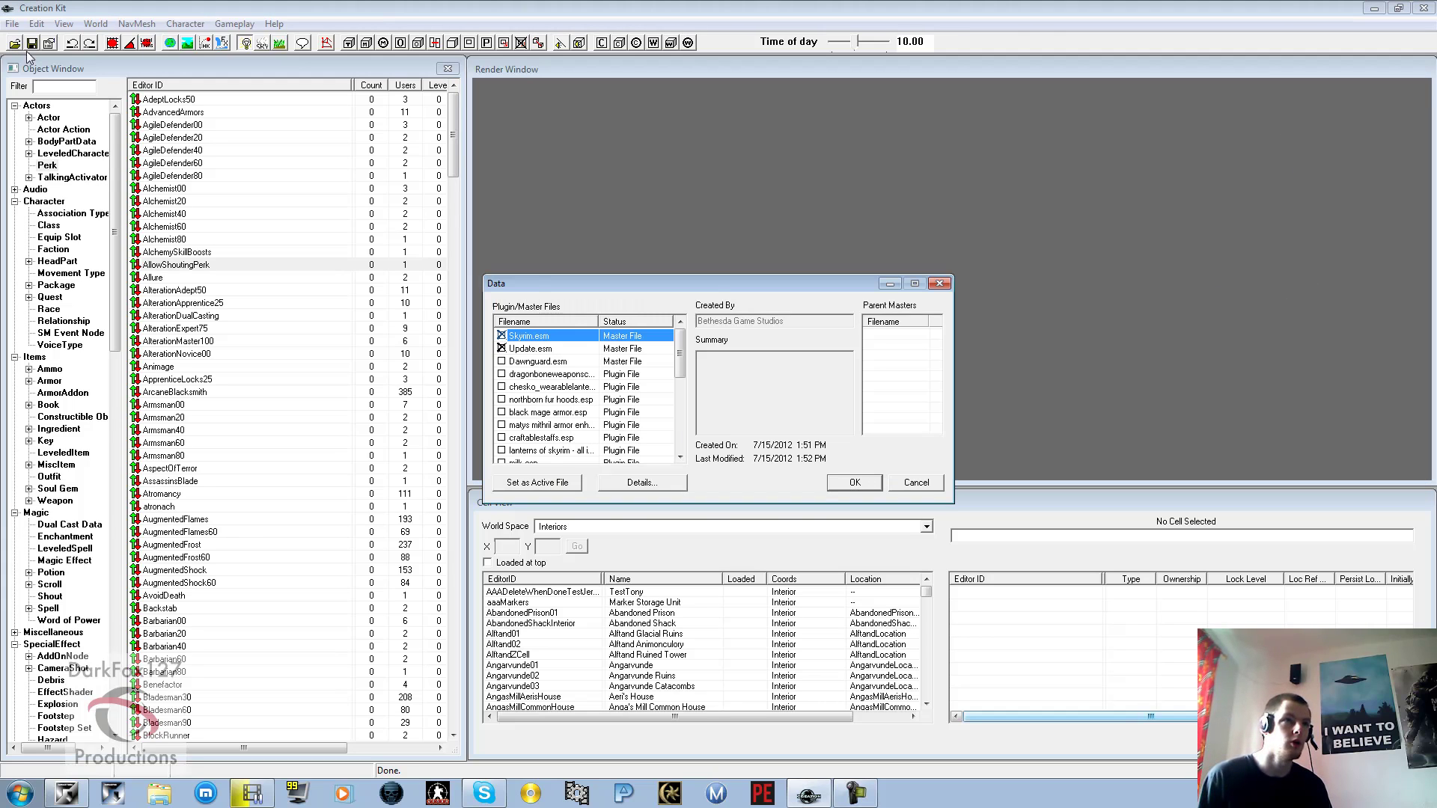
pyautogui.doubleClick(564, 348)
pyautogui.doubleClick(561, 336)
pyautogui.click(556, 362)
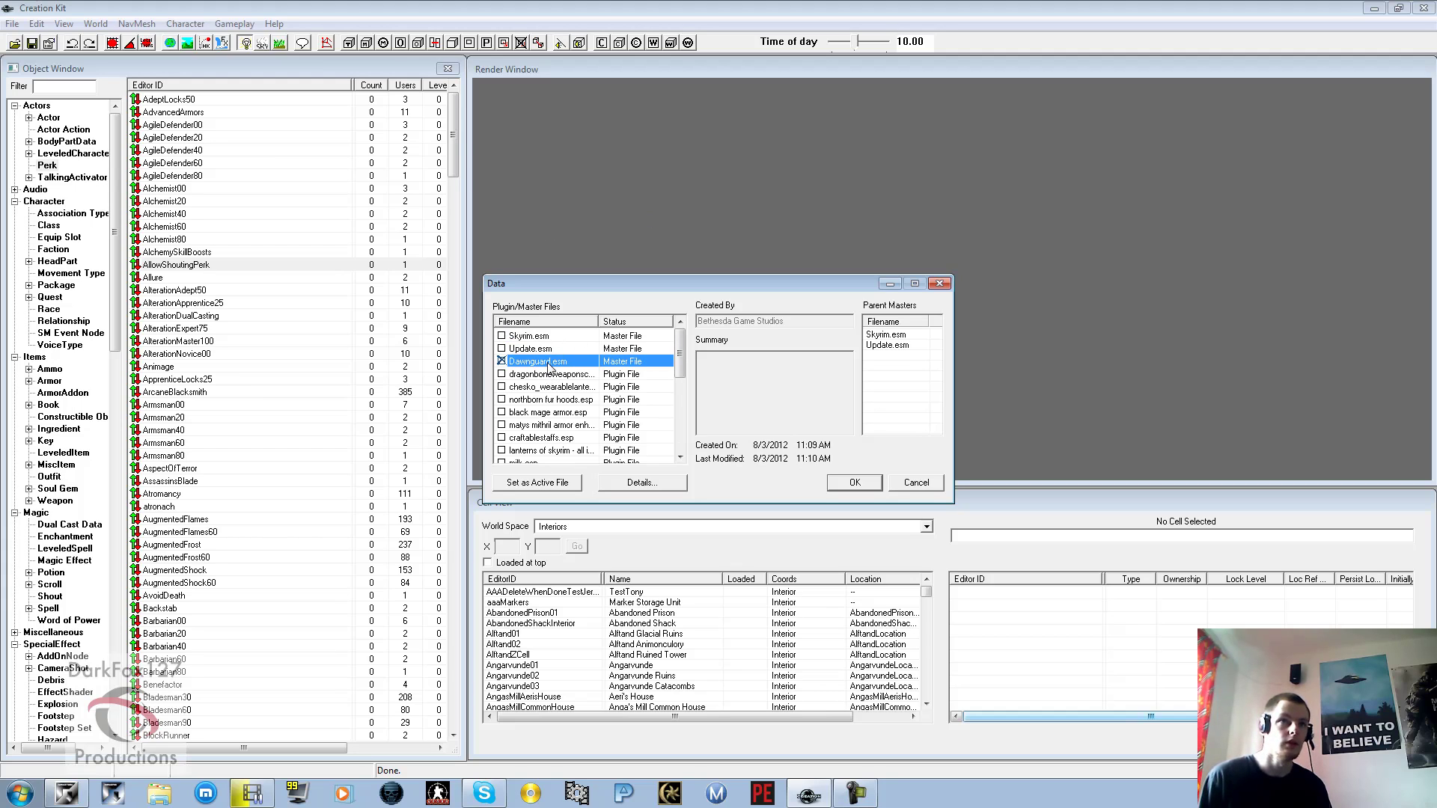
pyautogui.click(539, 351)
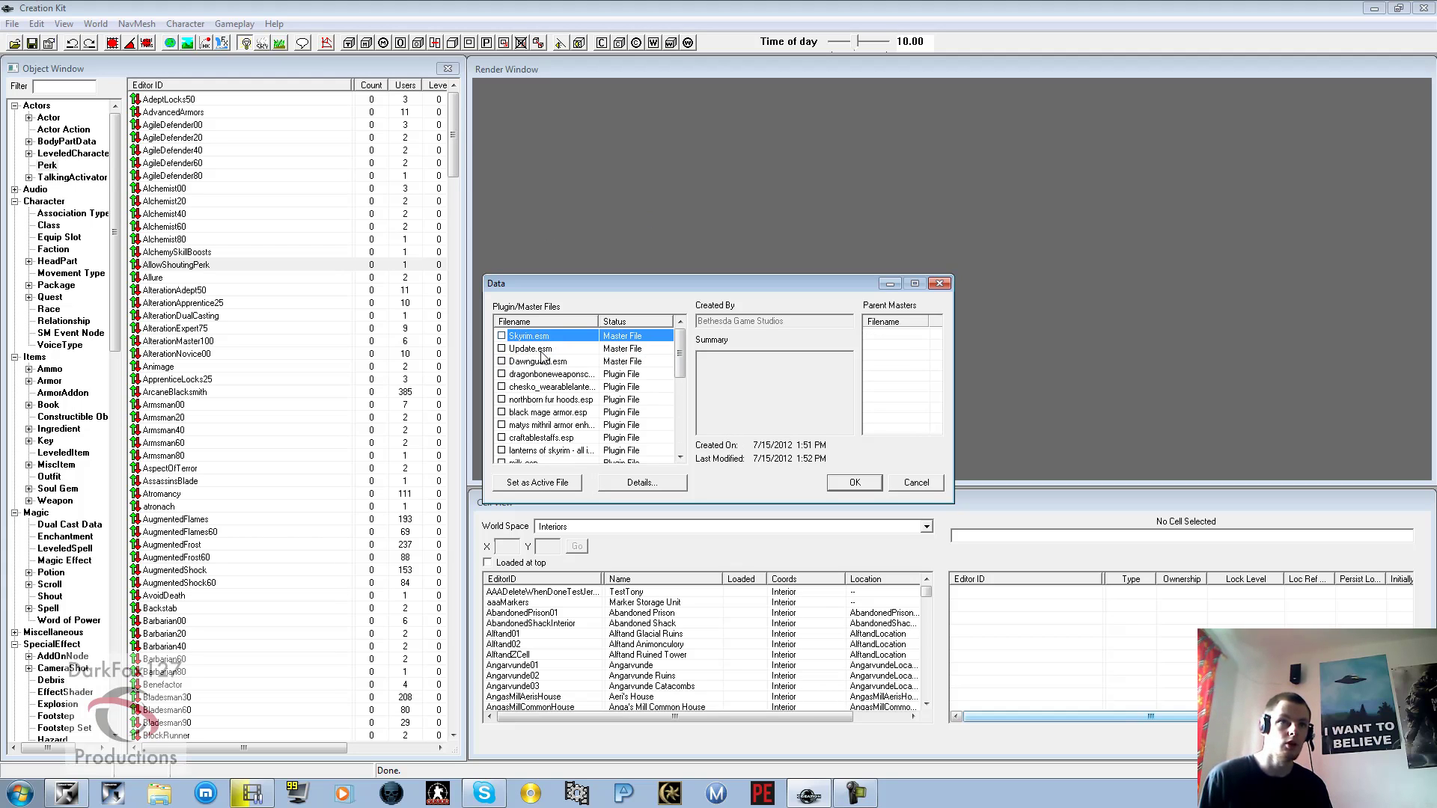
pyautogui.click(921, 483)
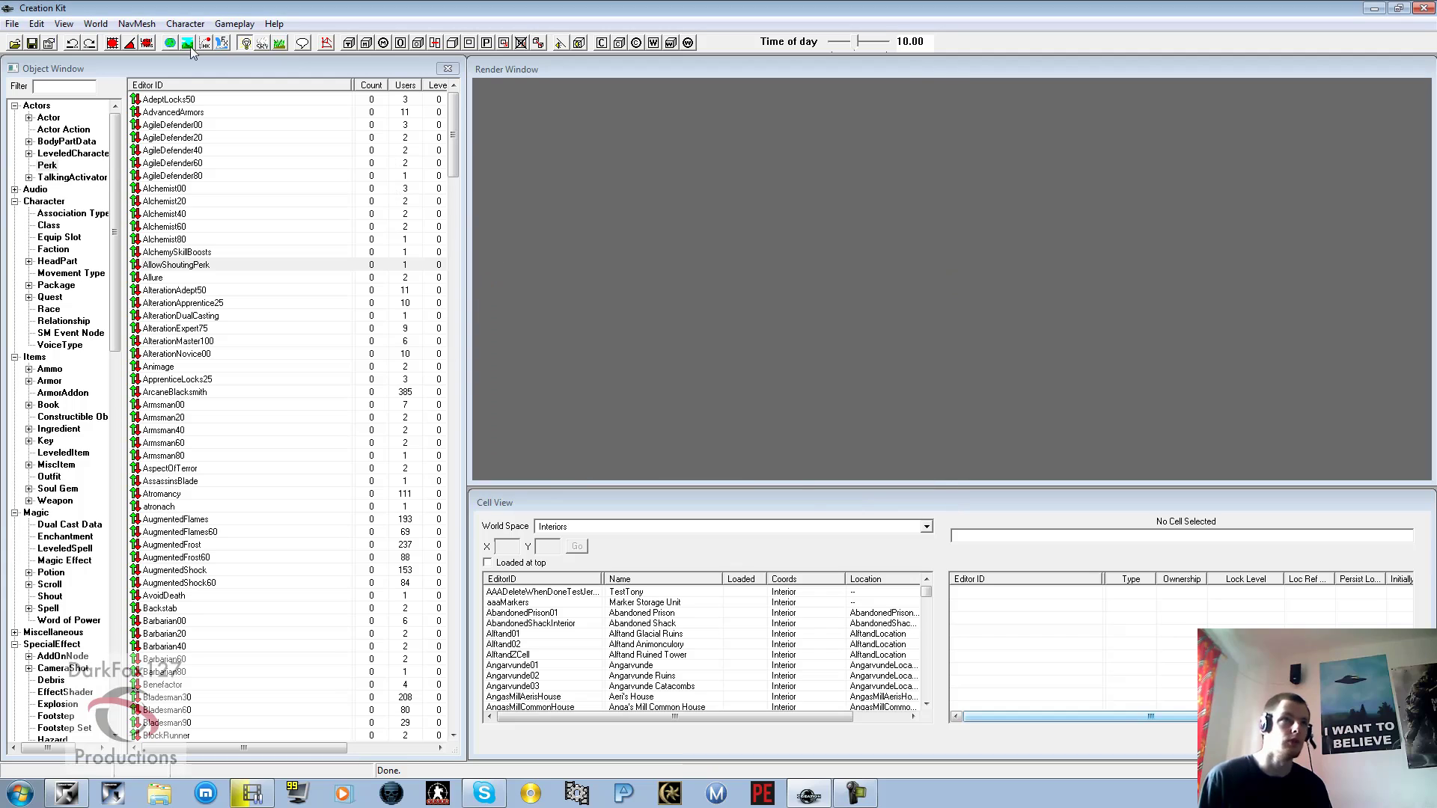
# Open Character > Actor Values and browse Variable06, Alteration and Block entries to reach Conjuration.
pyautogui.click(200, 24)
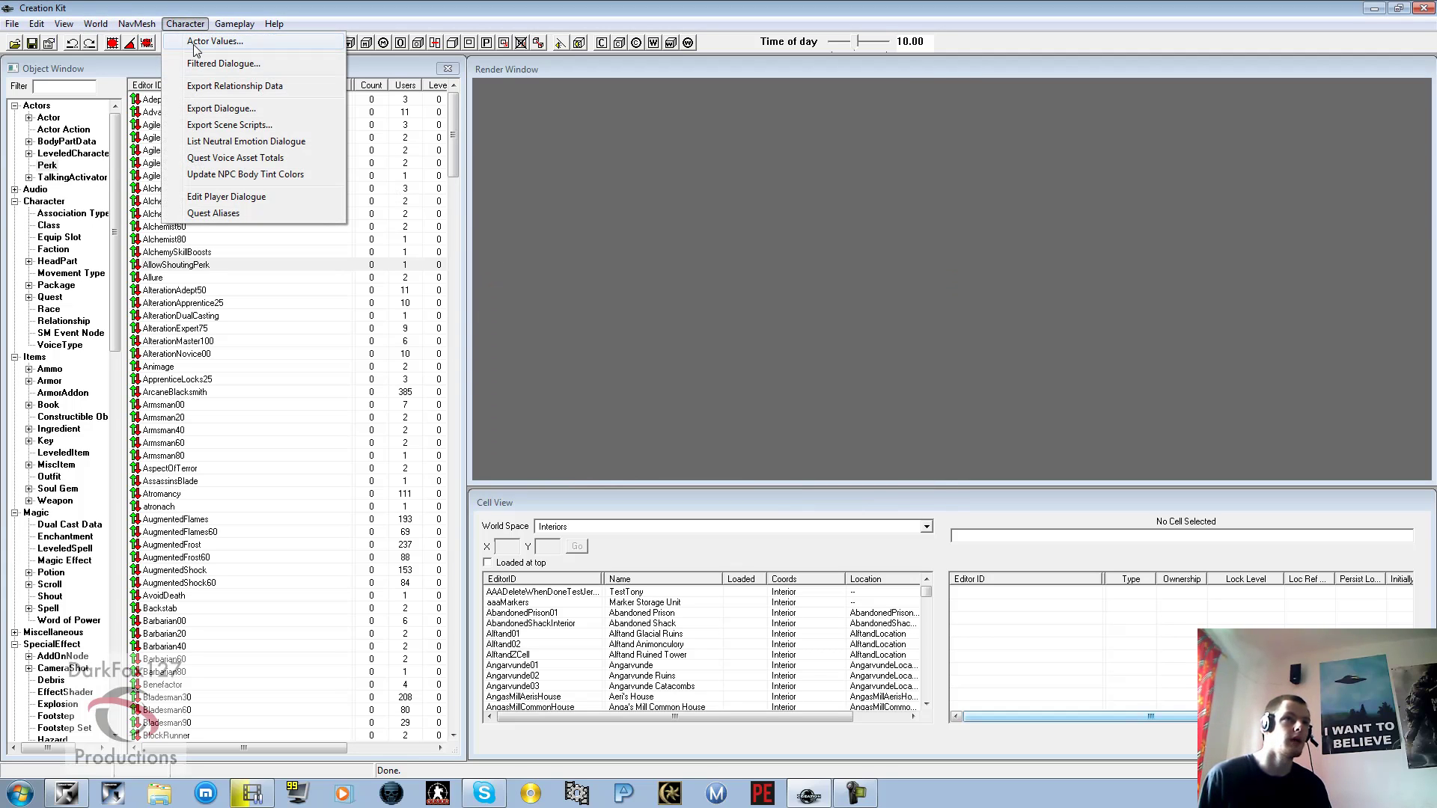
pyautogui.click(198, 43)
pyautogui.moveTo(698, 259); pyautogui.dragTo(684, 533)
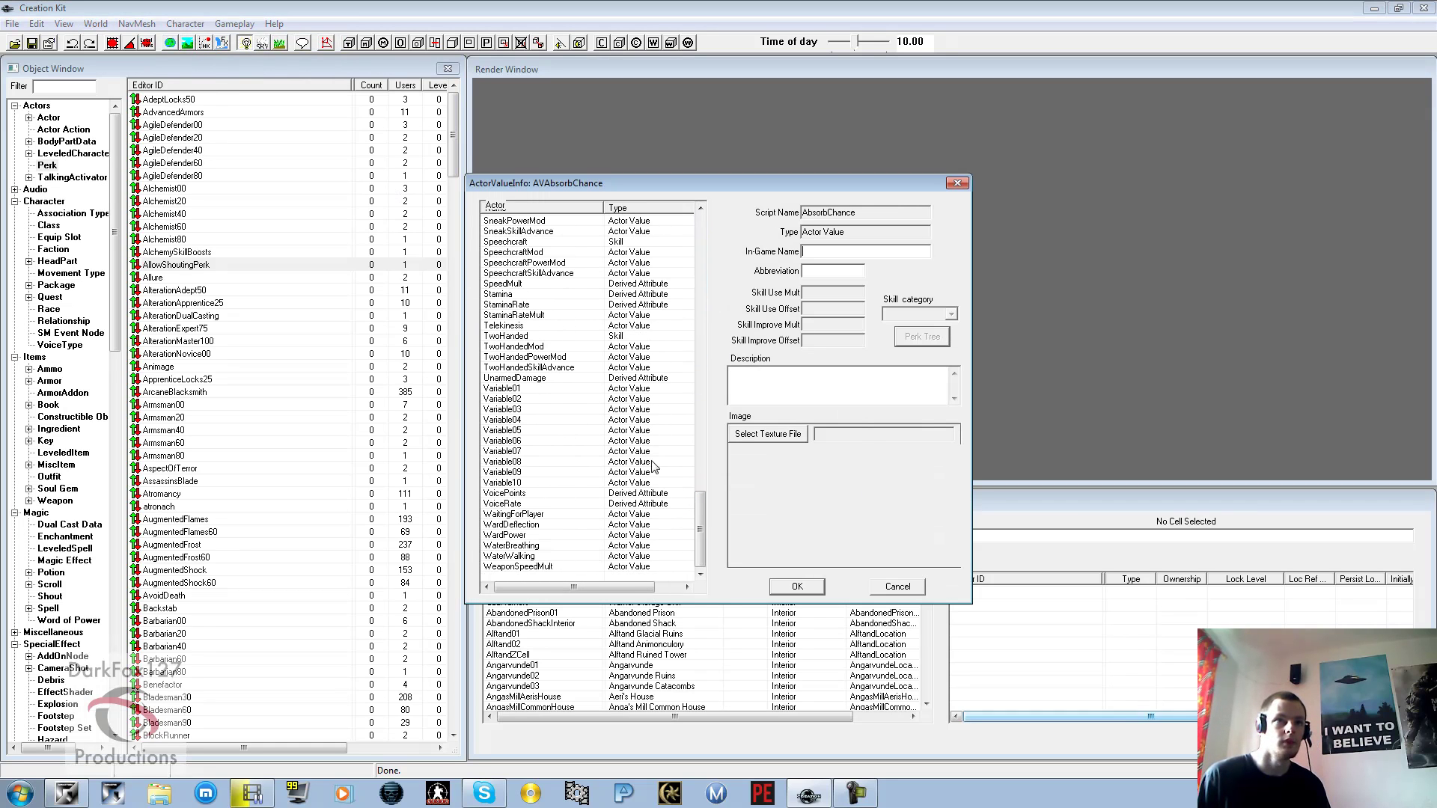
pyautogui.click(620, 441)
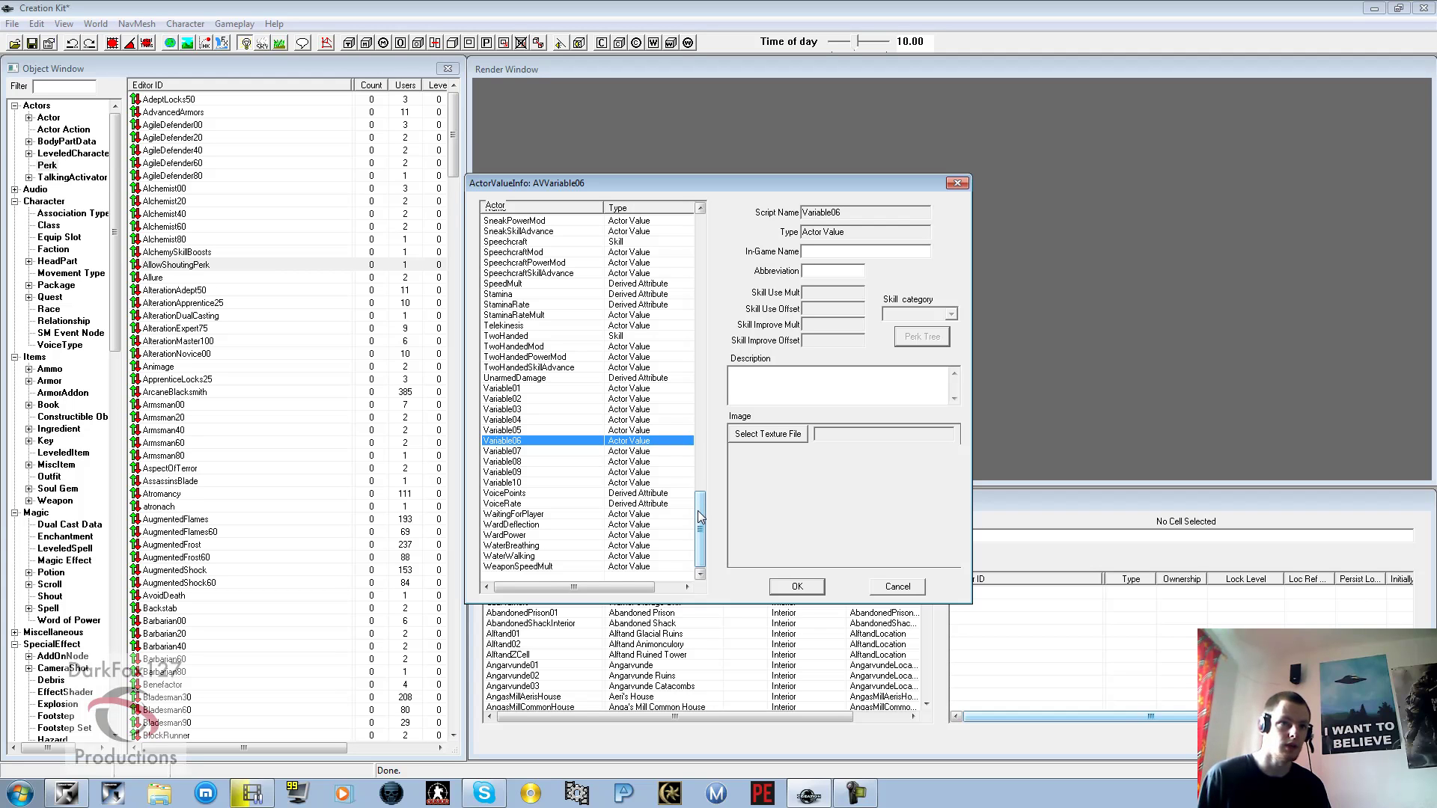
pyautogui.moveTo(699, 516); pyautogui.dragTo(694, 226)
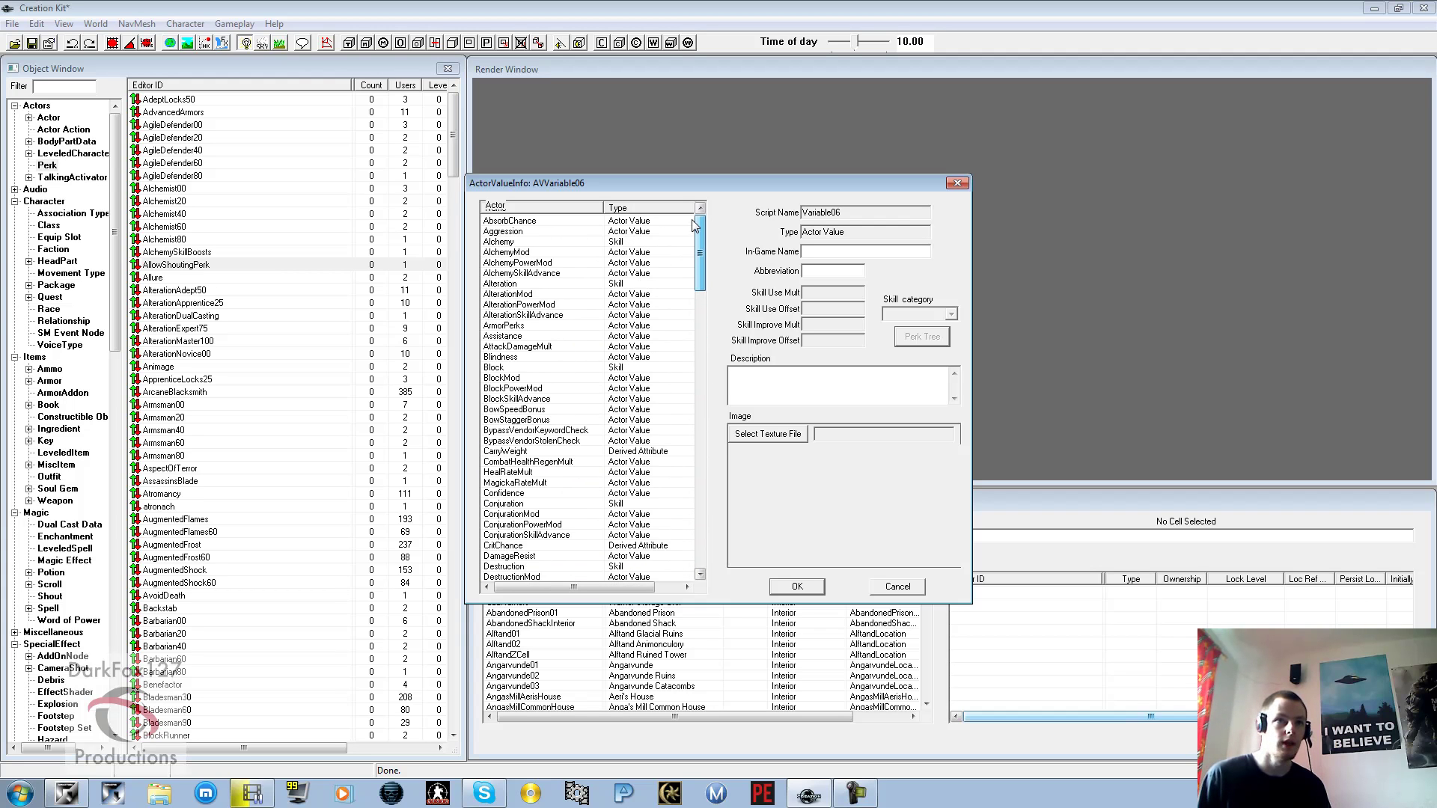
pyautogui.click(625, 286)
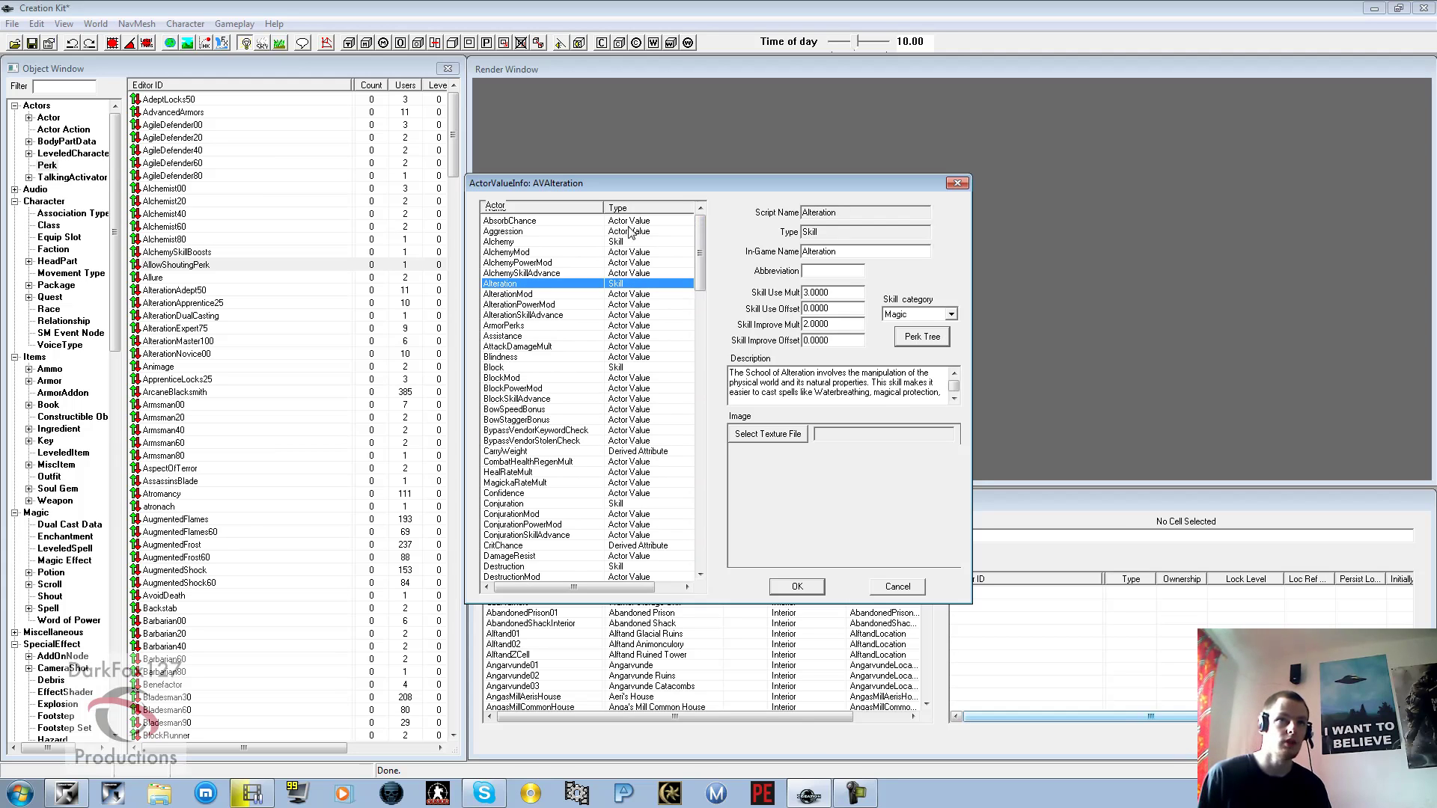
pyautogui.click(509, 294)
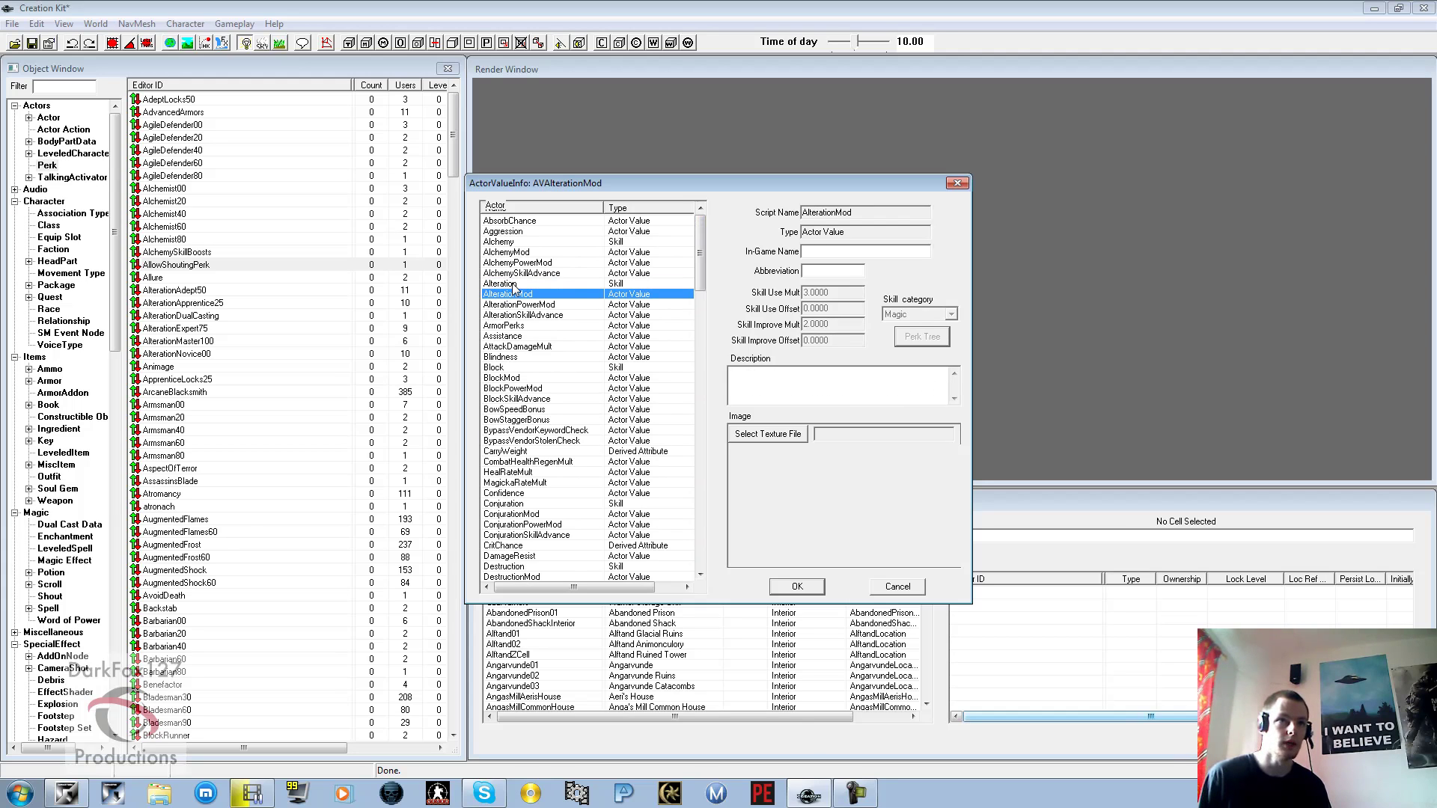
pyautogui.click(514, 284)
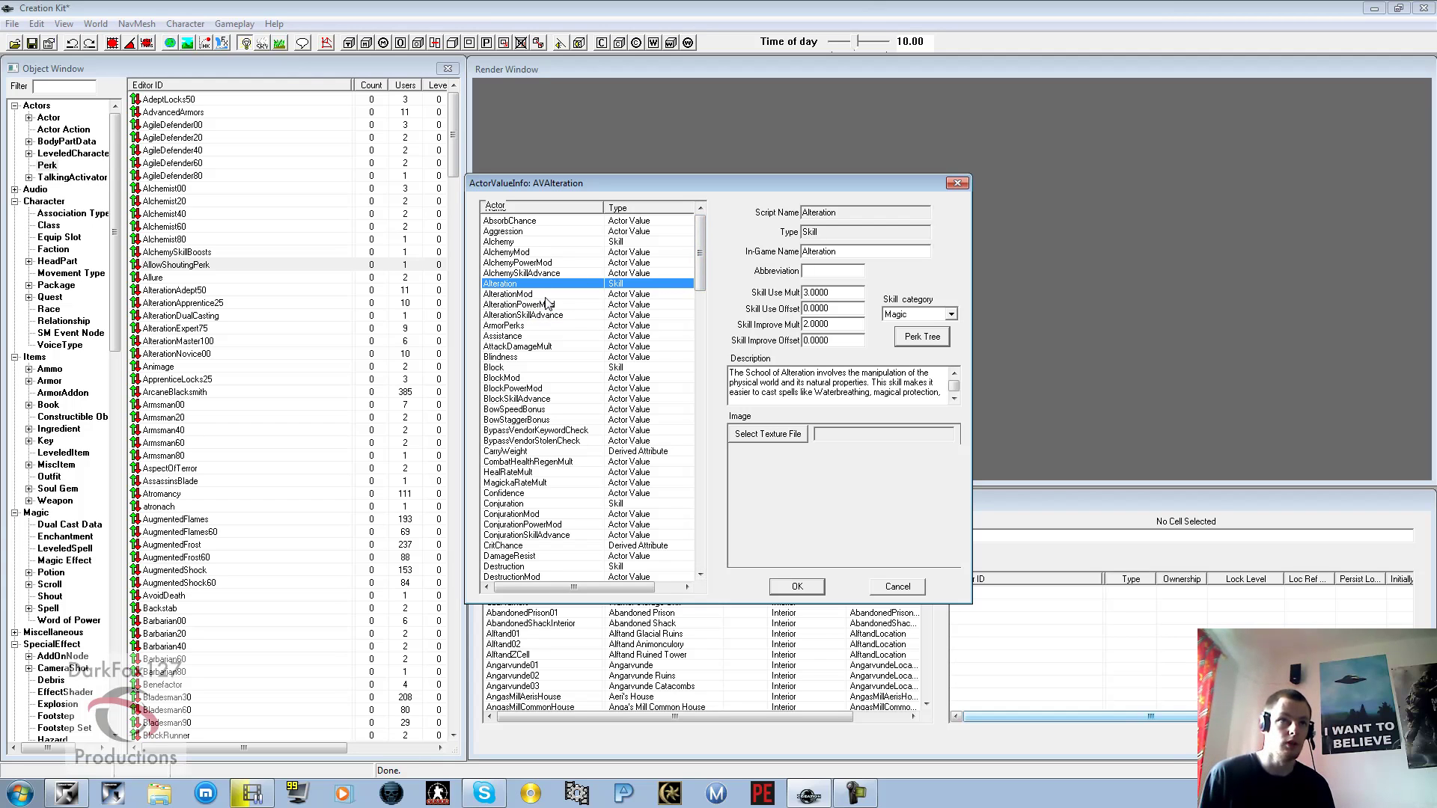
pyautogui.click(526, 368)
pyautogui.scroll(-3, 544, 393)
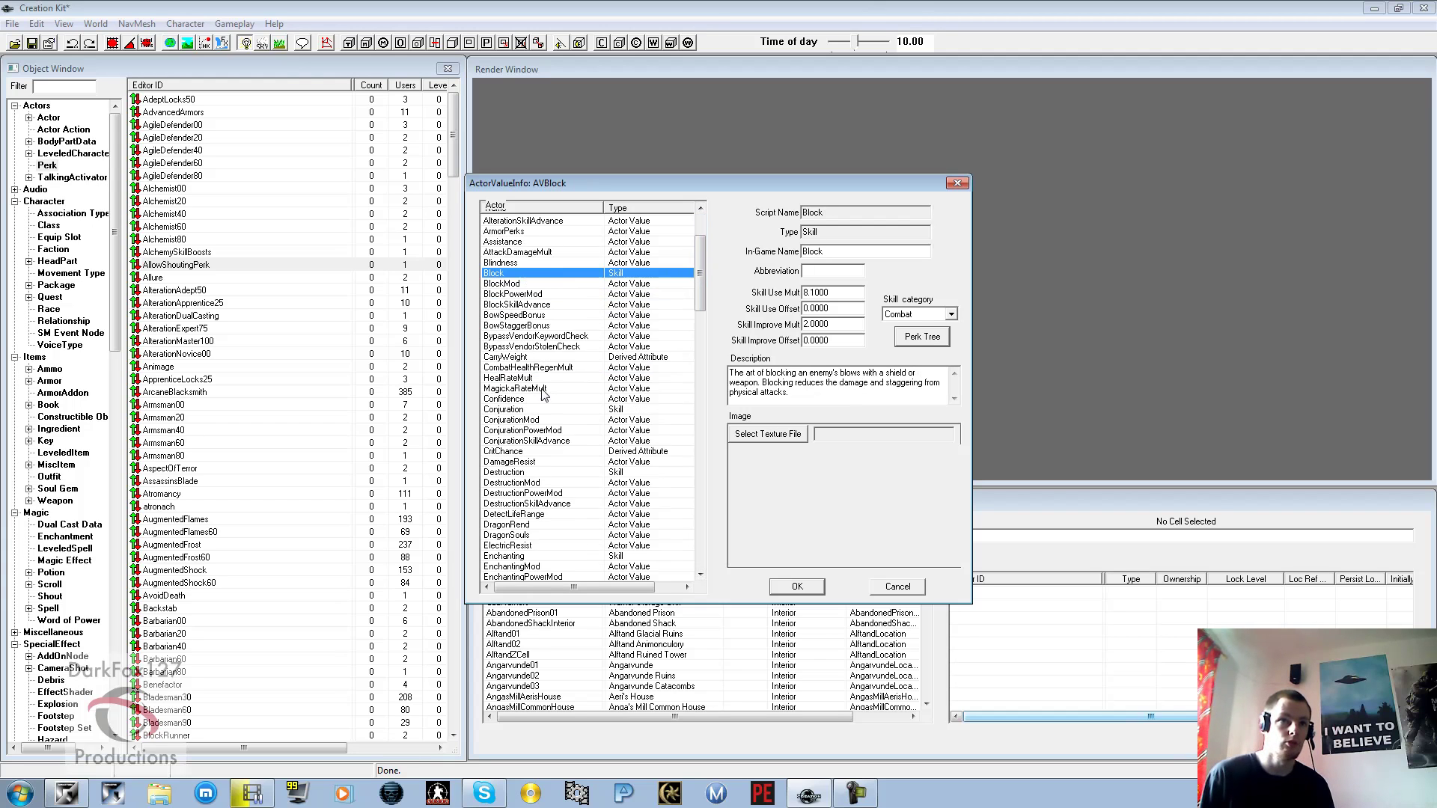
pyautogui.click(568, 421)
pyautogui.click(569, 410)
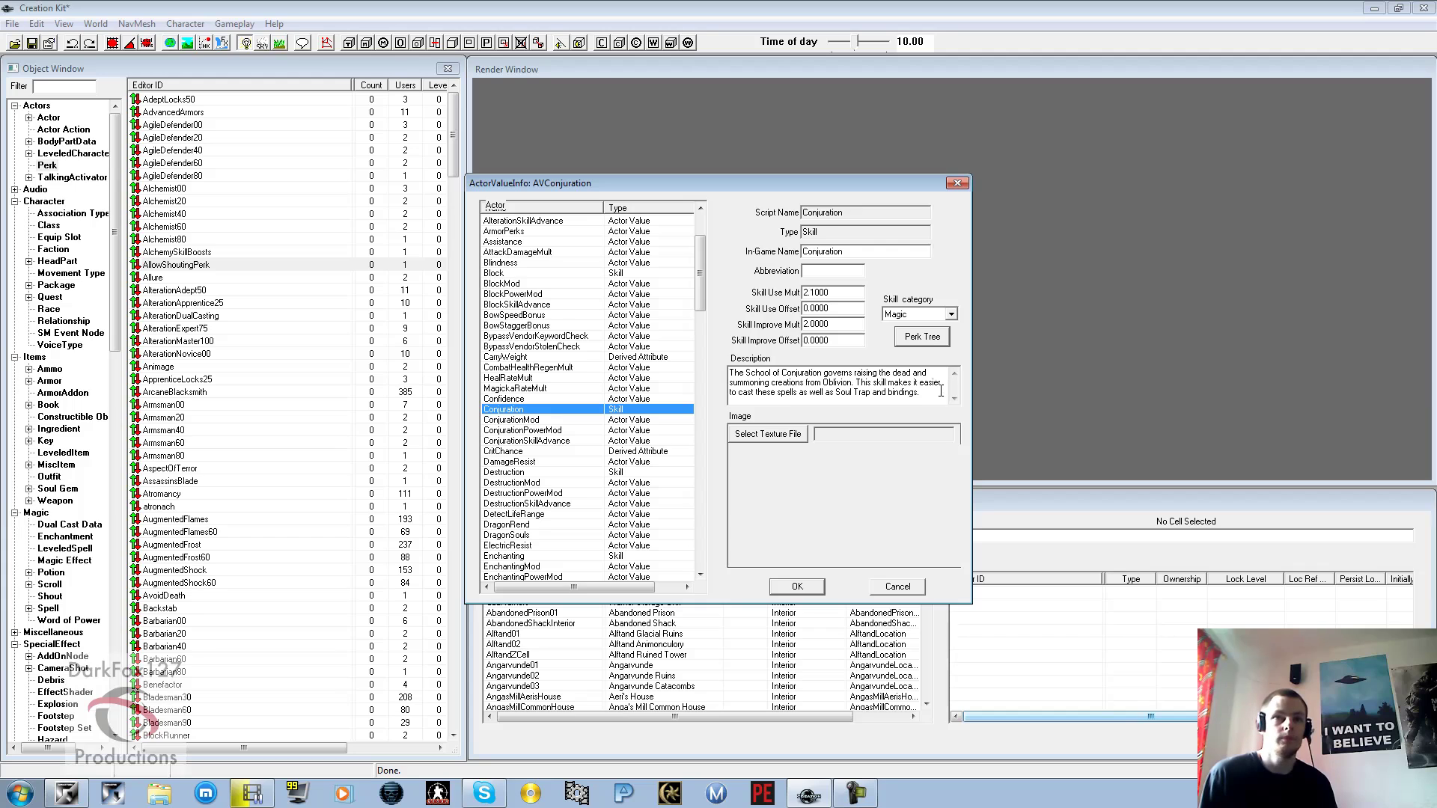
# Review Conjuration's description, keep its Magic skill category and check Skill Use Mult 2.1000.
pyautogui.moveTo(941, 391); pyautogui.dragTo(723, 350)
pyautogui.click(793, 390)
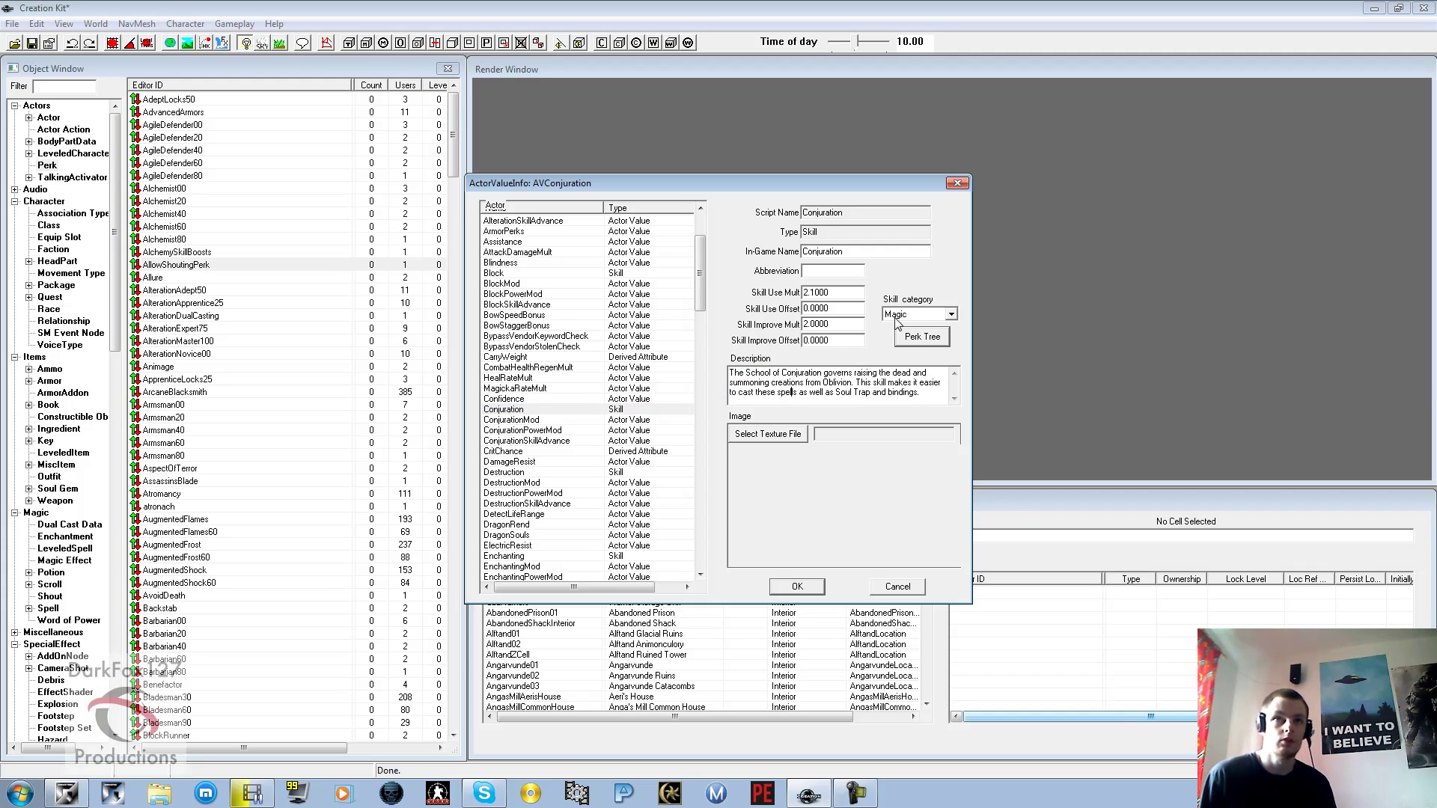
pyautogui.click(896, 321)
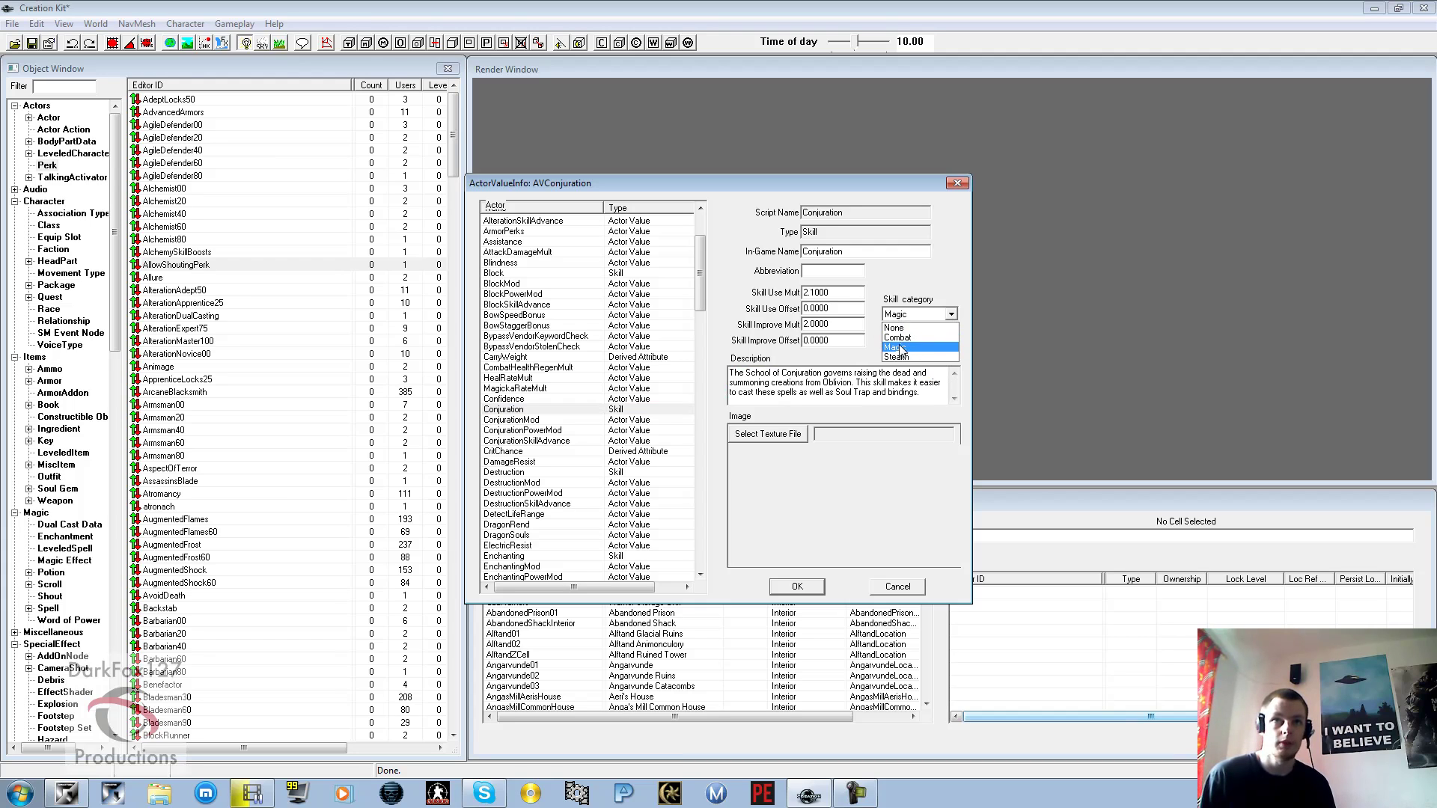
pyautogui.click(903, 319)
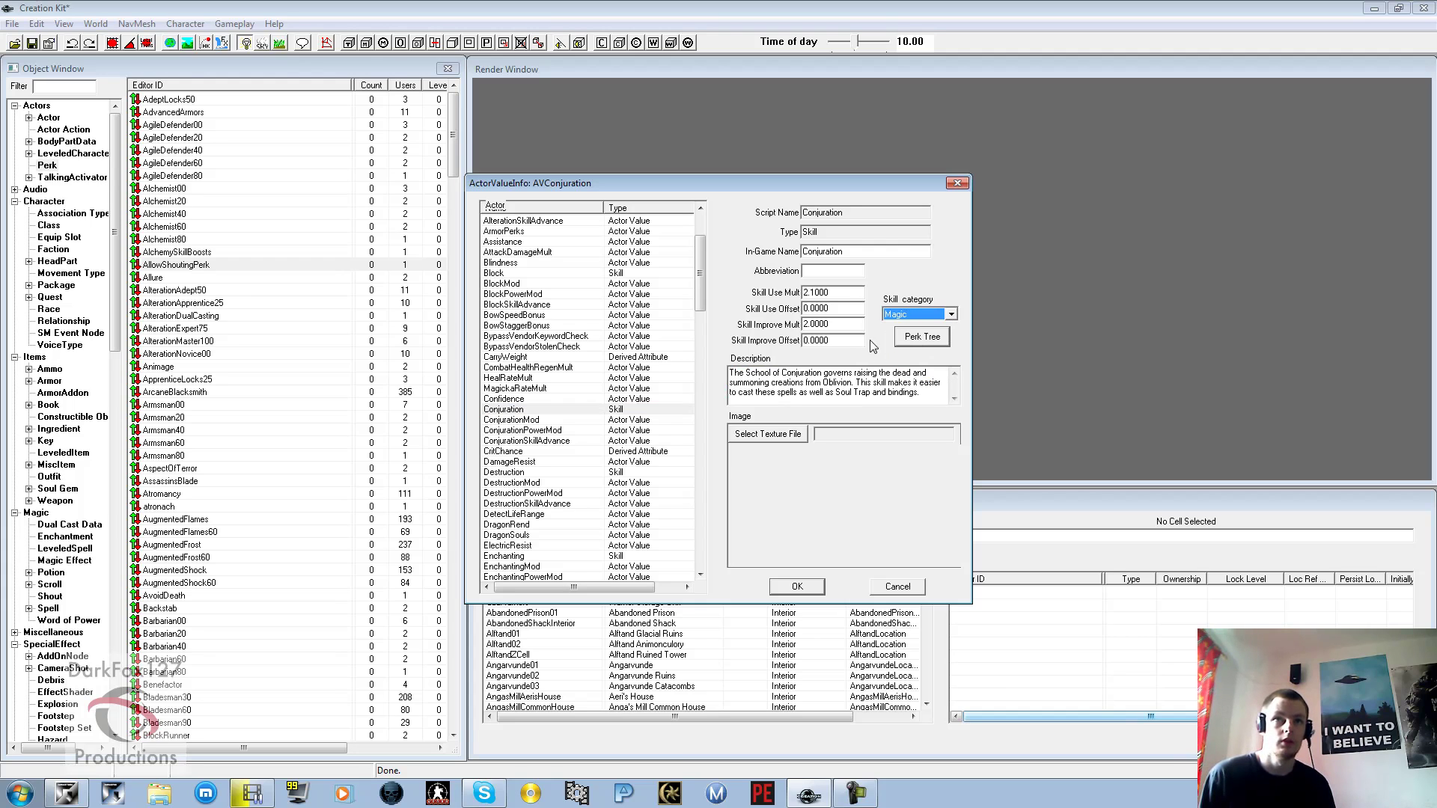
pyautogui.click(841, 297)
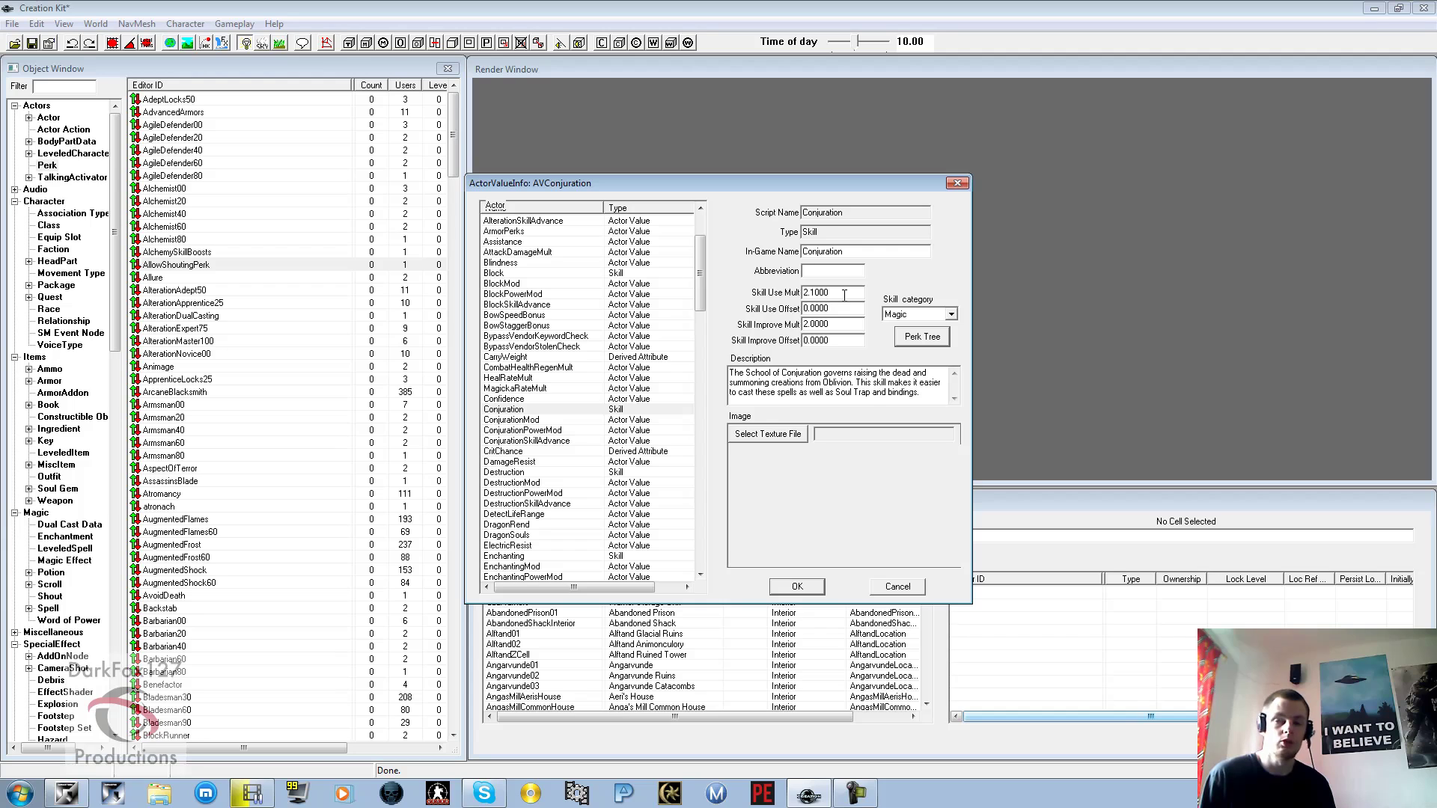
pyautogui.doubleClick(844, 294)
pyautogui.click(864, 292)
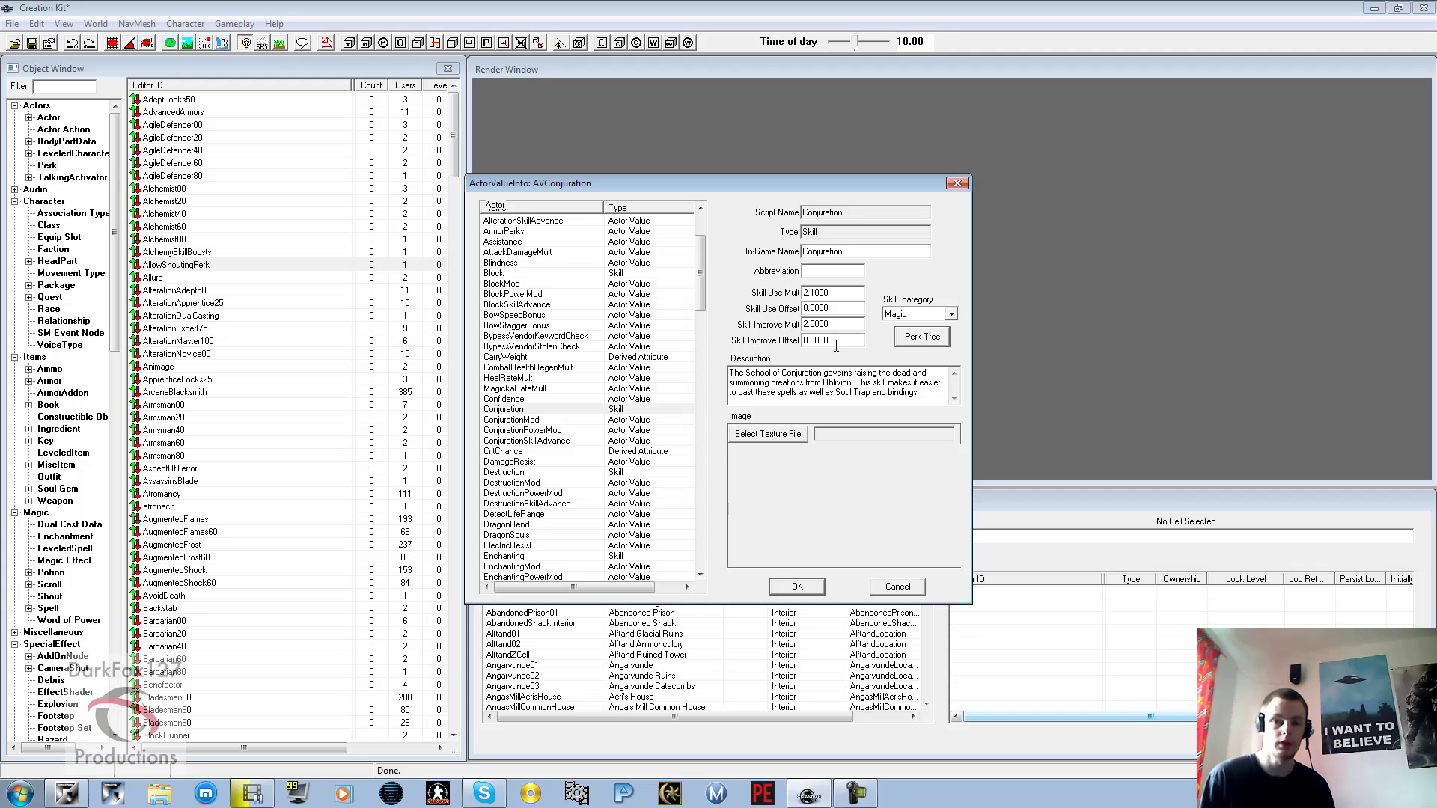
# Open the Conjuration perk tree and inspect the ConjurationAdept50 and ConjurationMaster100 nodes.
pyautogui.click(920, 338)
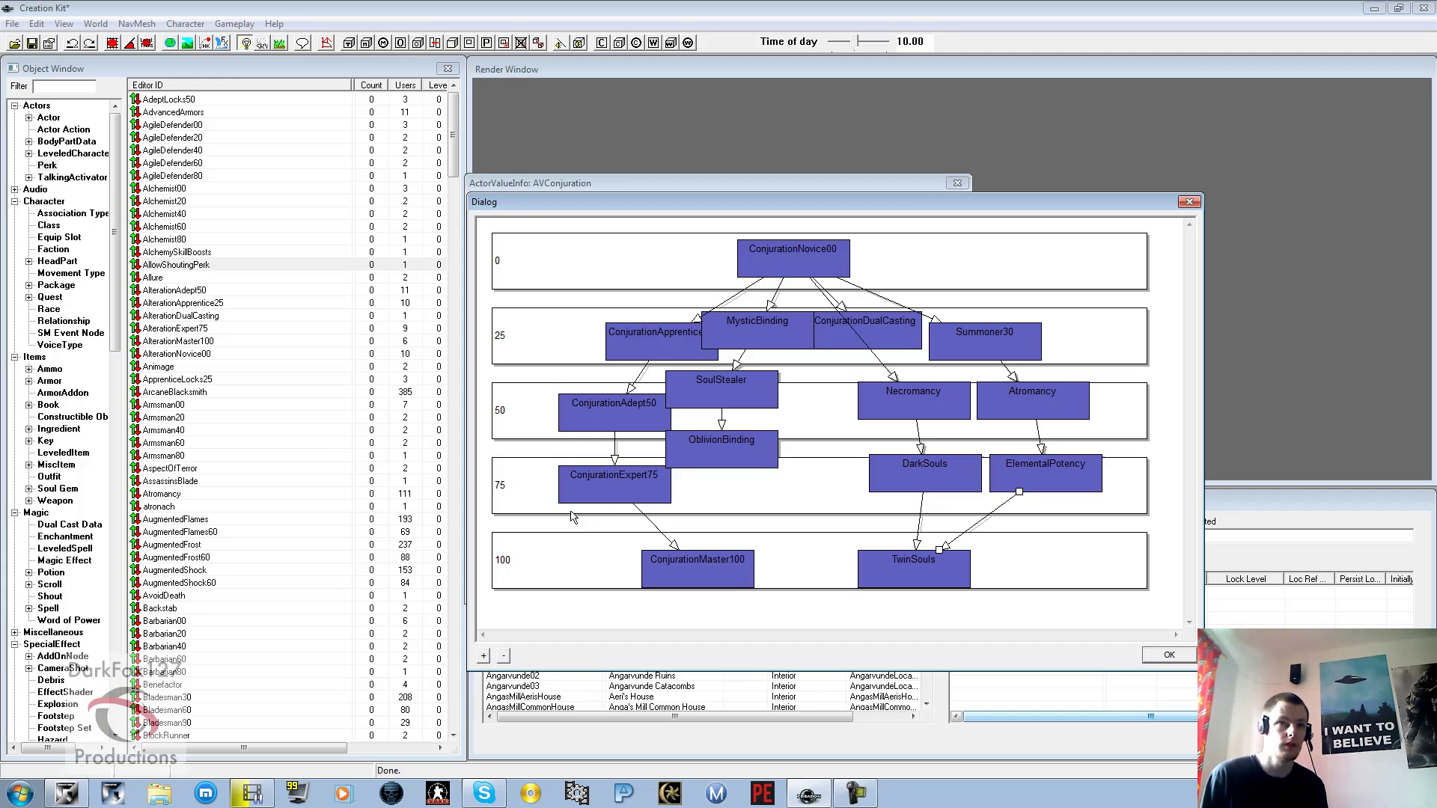
pyautogui.click(569, 410)
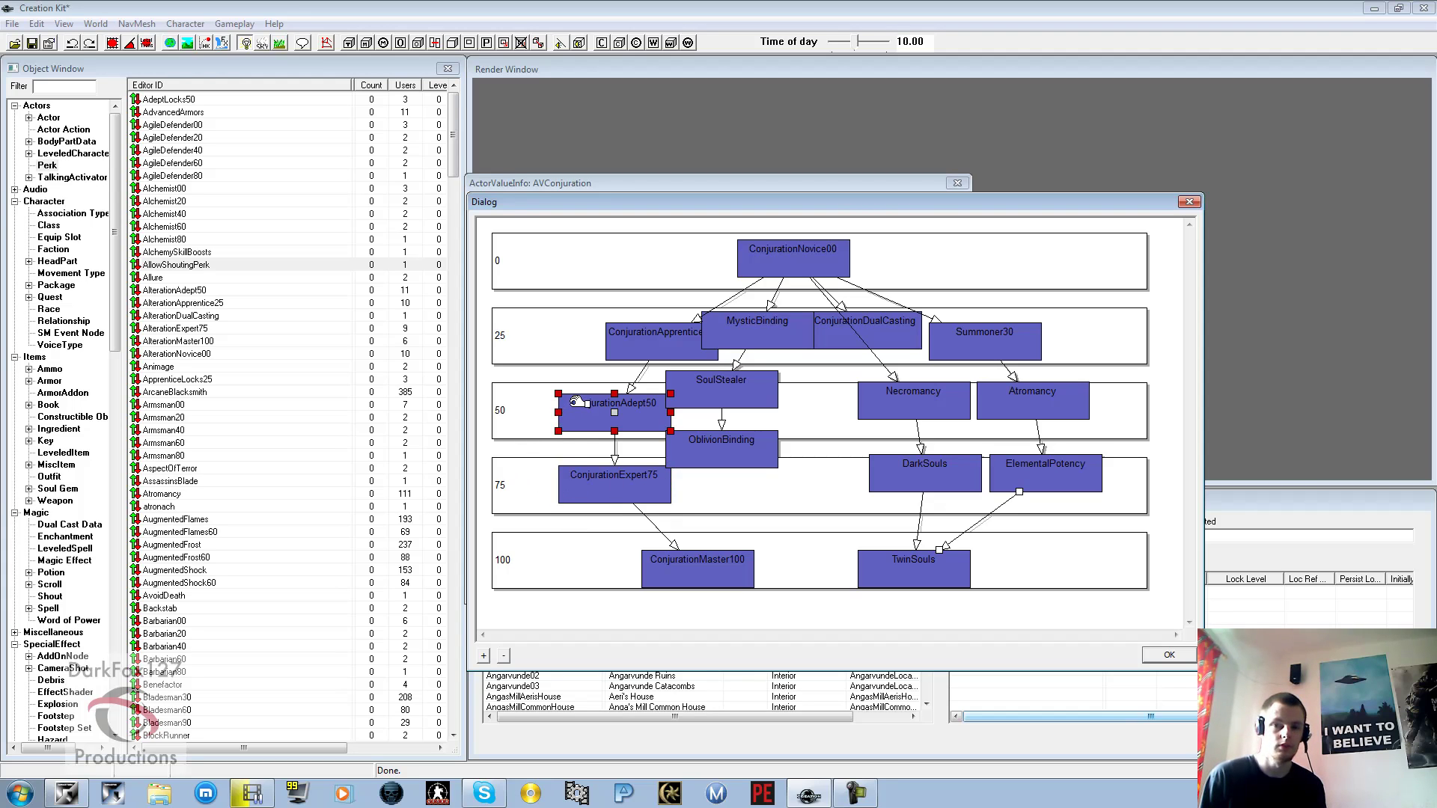
pyautogui.click(532, 413)
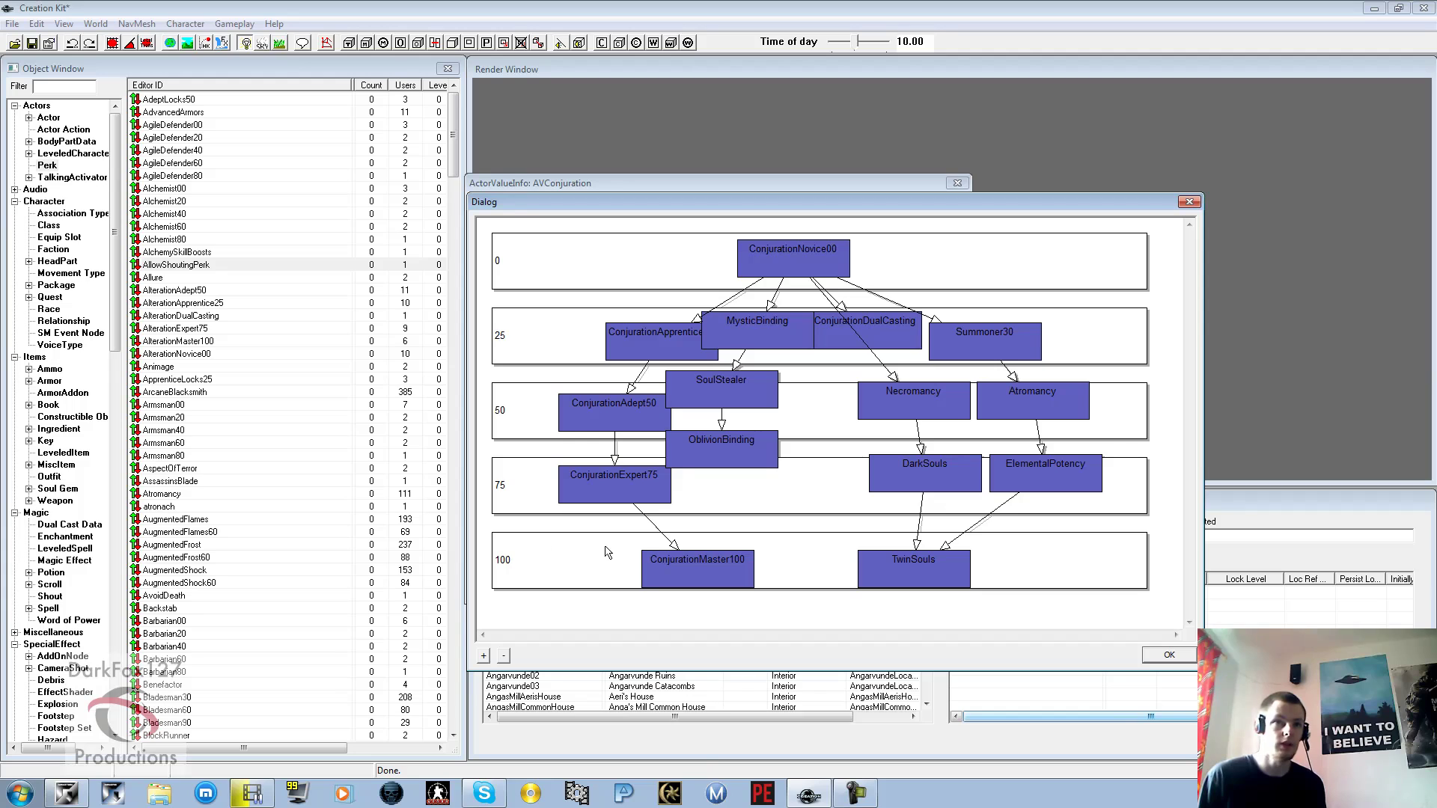
pyautogui.click(648, 568)
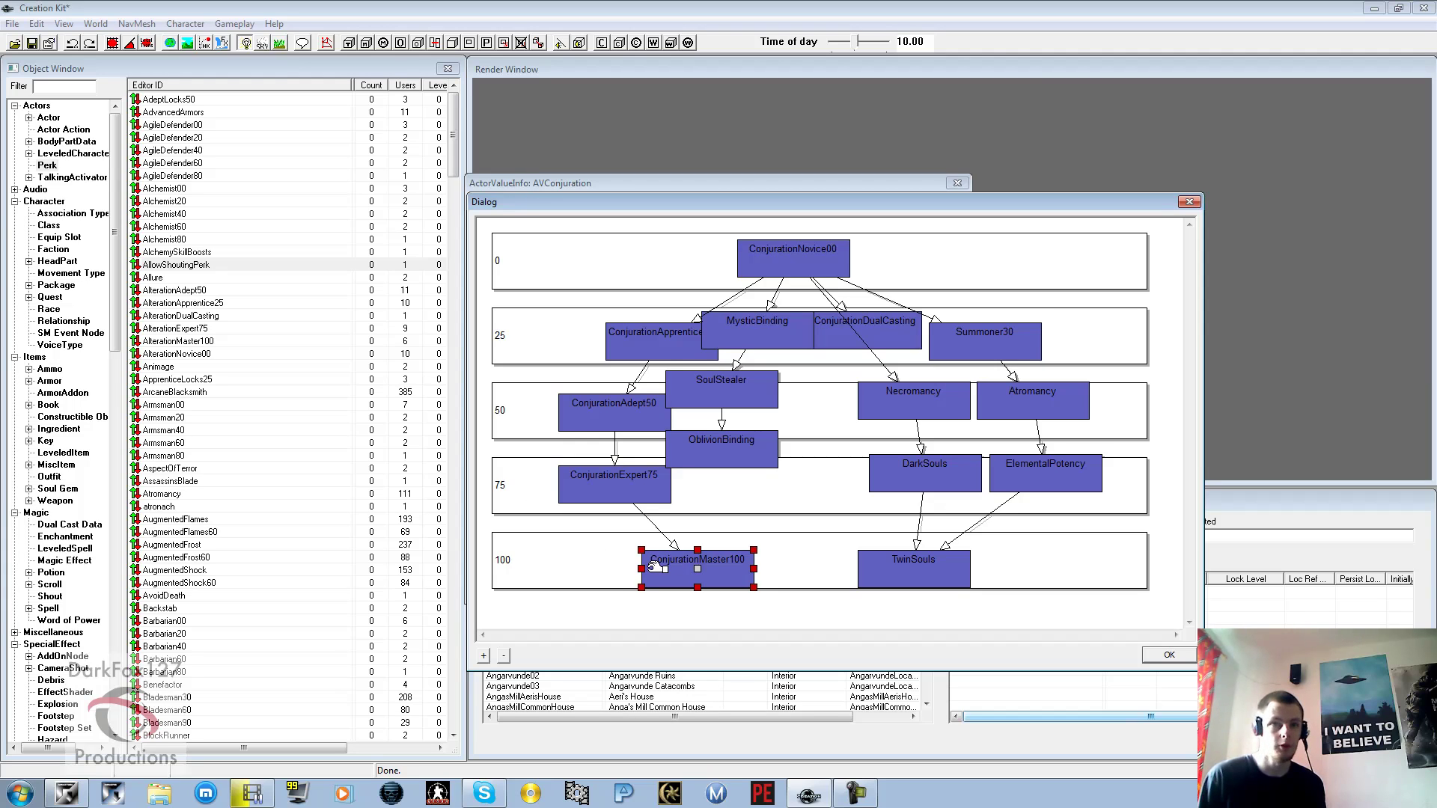
pyautogui.click(707, 259)
# Inspect the MysticBinding and Summoner30 nodes, then close the perk tree window.
pyautogui.click(711, 320)
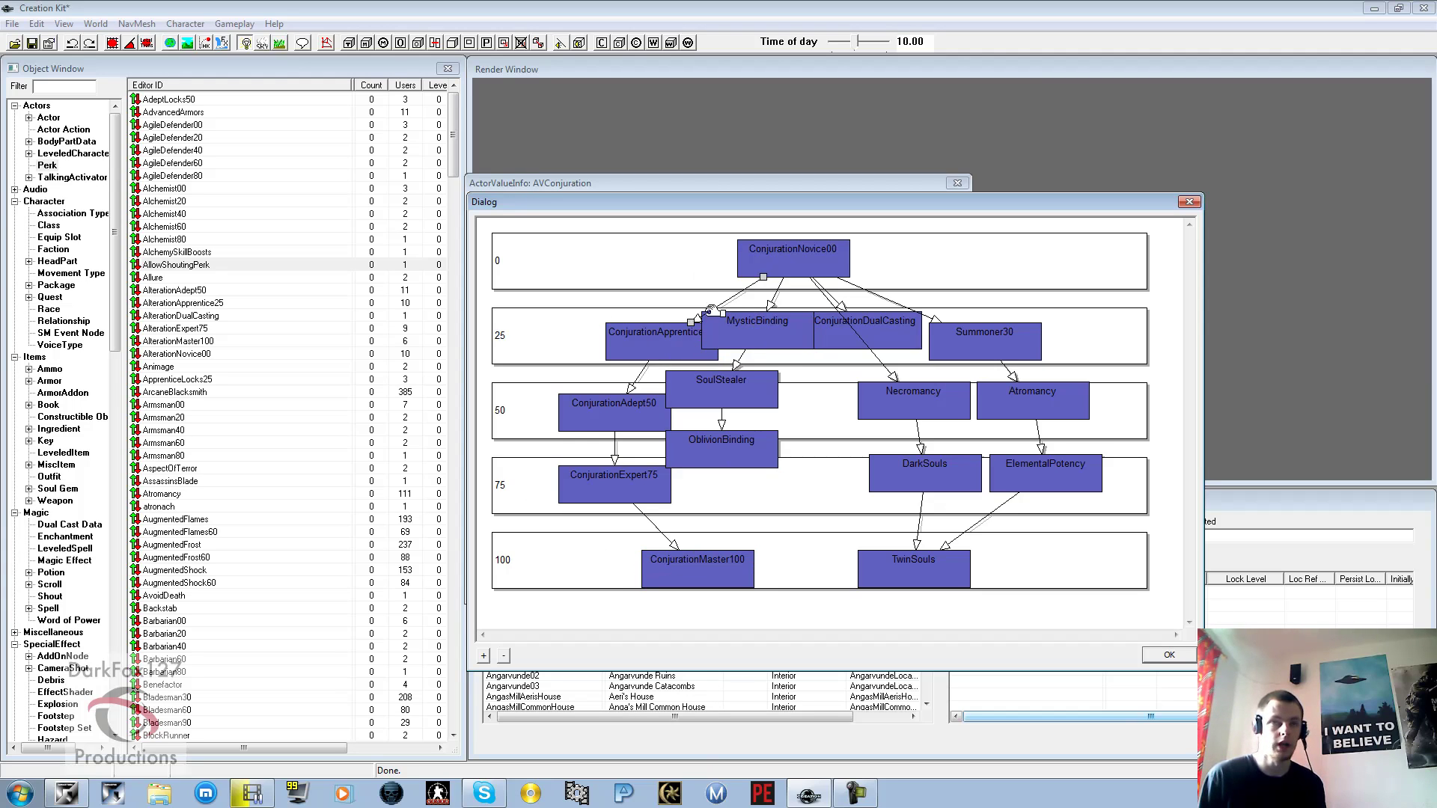
pyautogui.click(905, 279)
pyautogui.moveTo(925, 205); pyautogui.dragTo(871, 217)
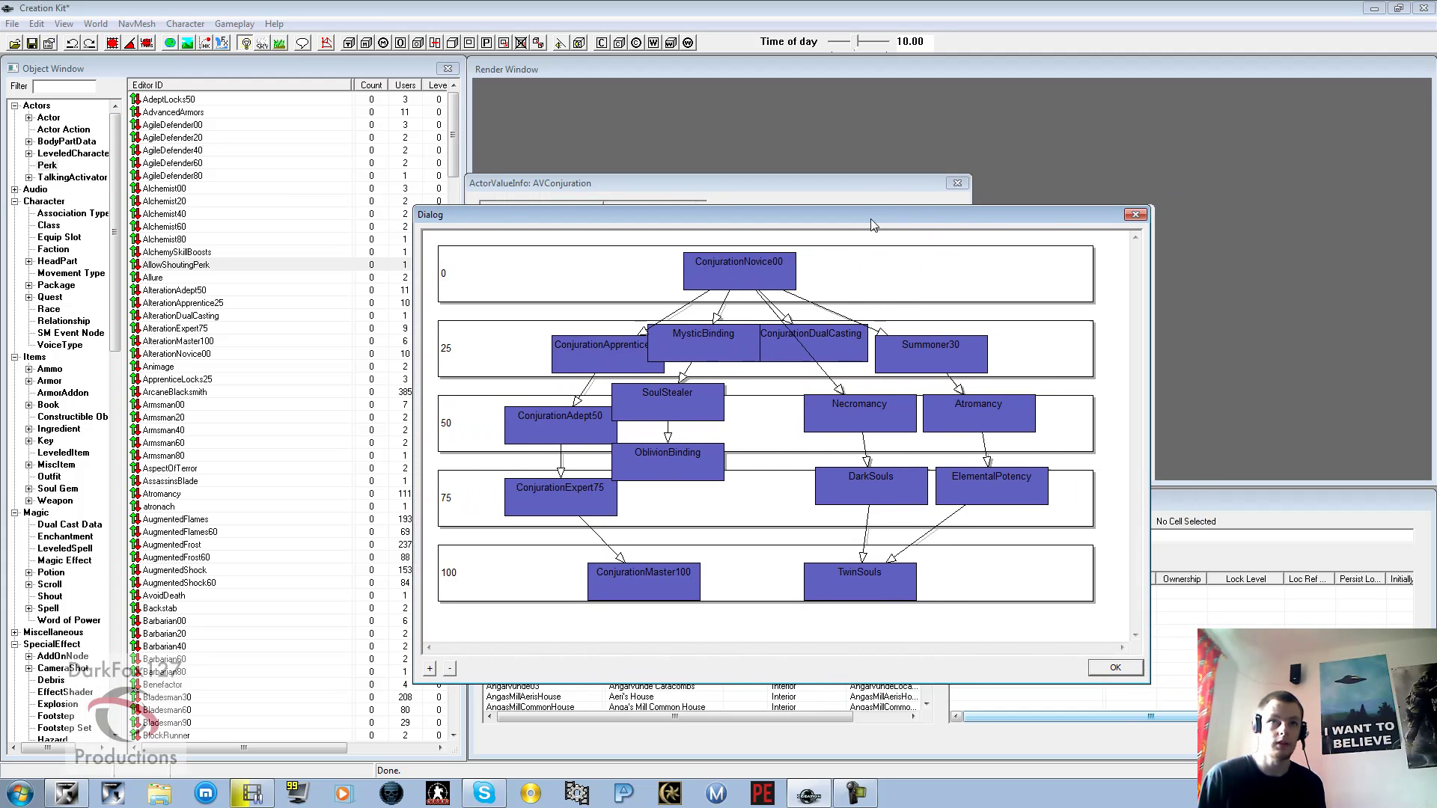
pyautogui.click(891, 342)
pyautogui.click(969, 318)
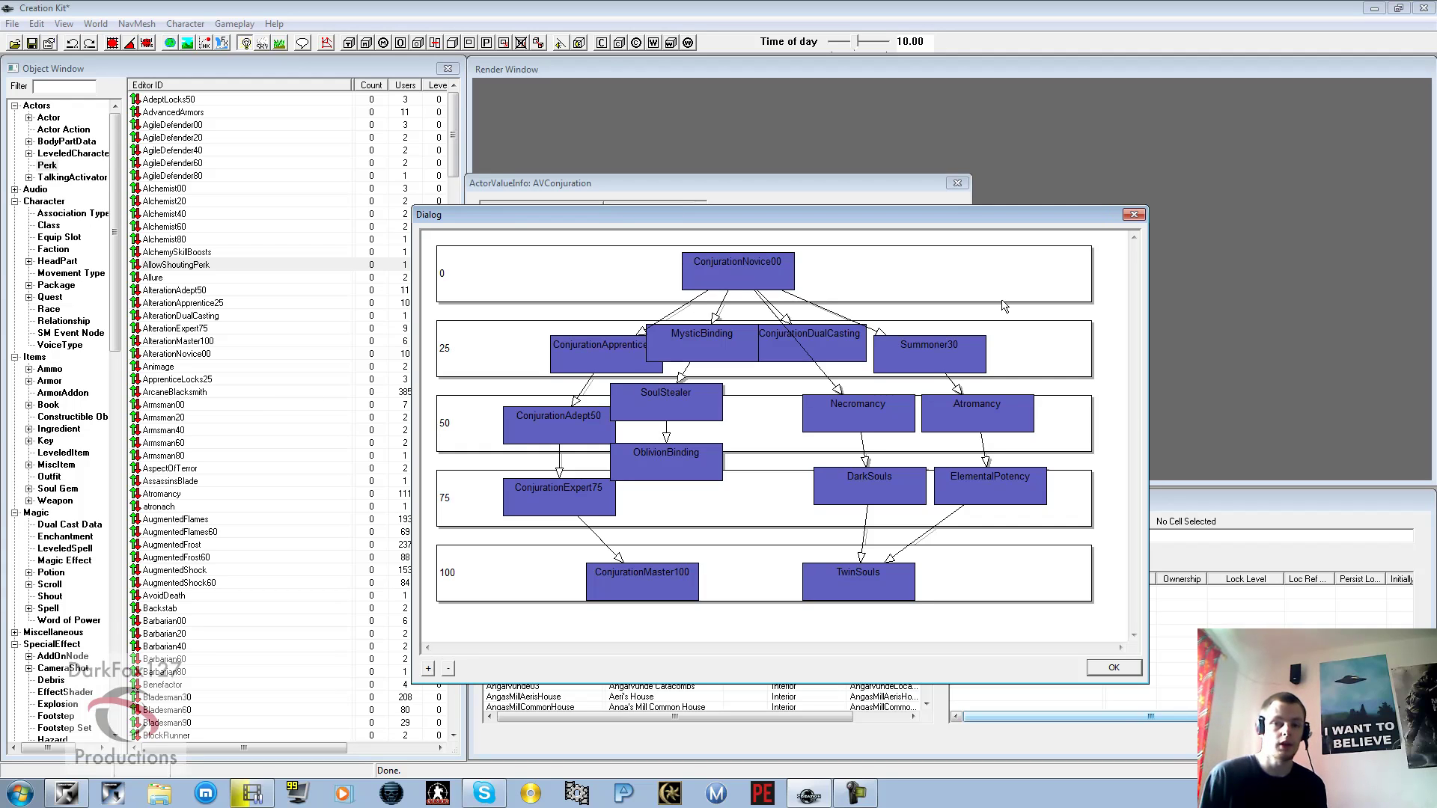
pyautogui.click(1134, 215)
pyautogui.click(958, 183)
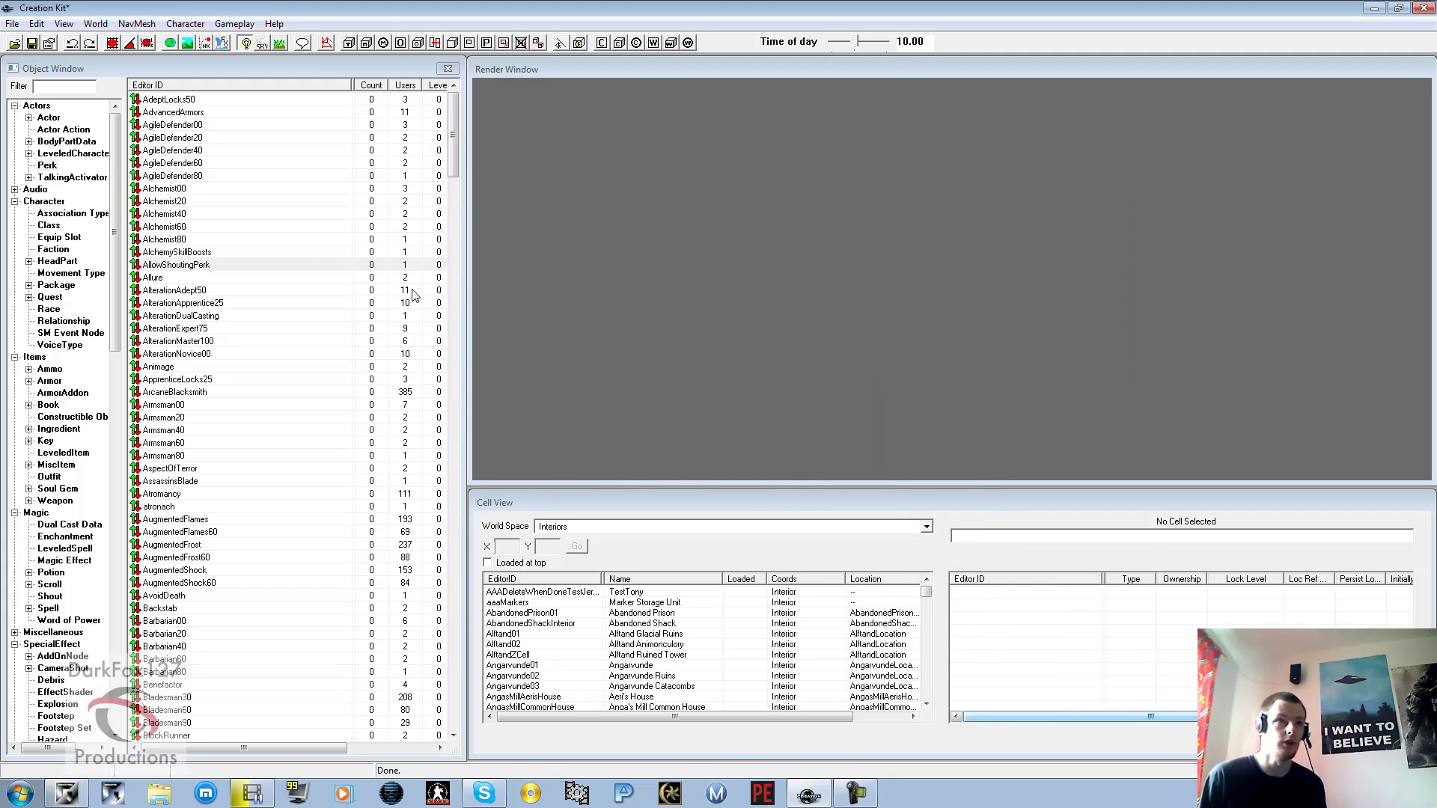
pyautogui.click(187, 303)
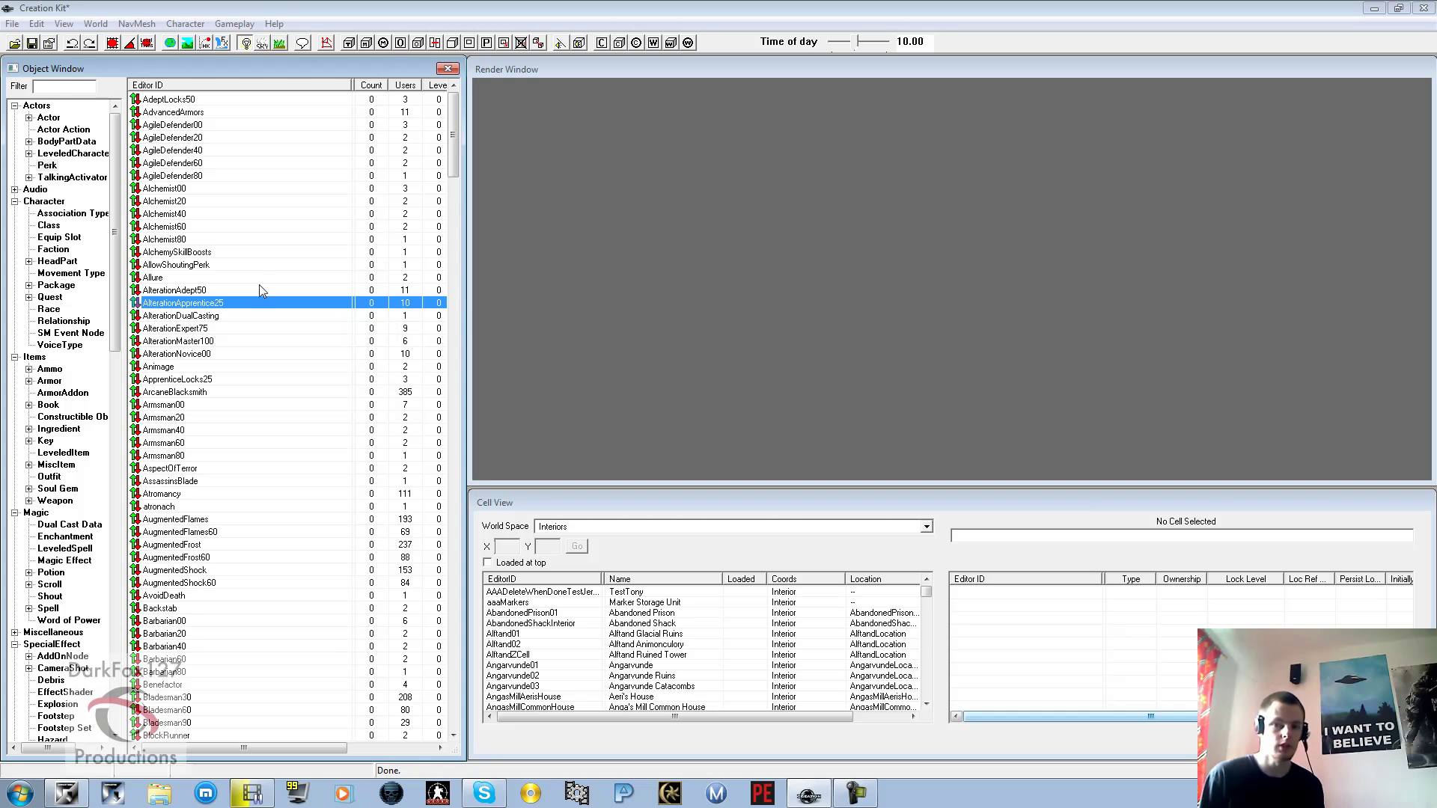
pyautogui.click(254, 190)
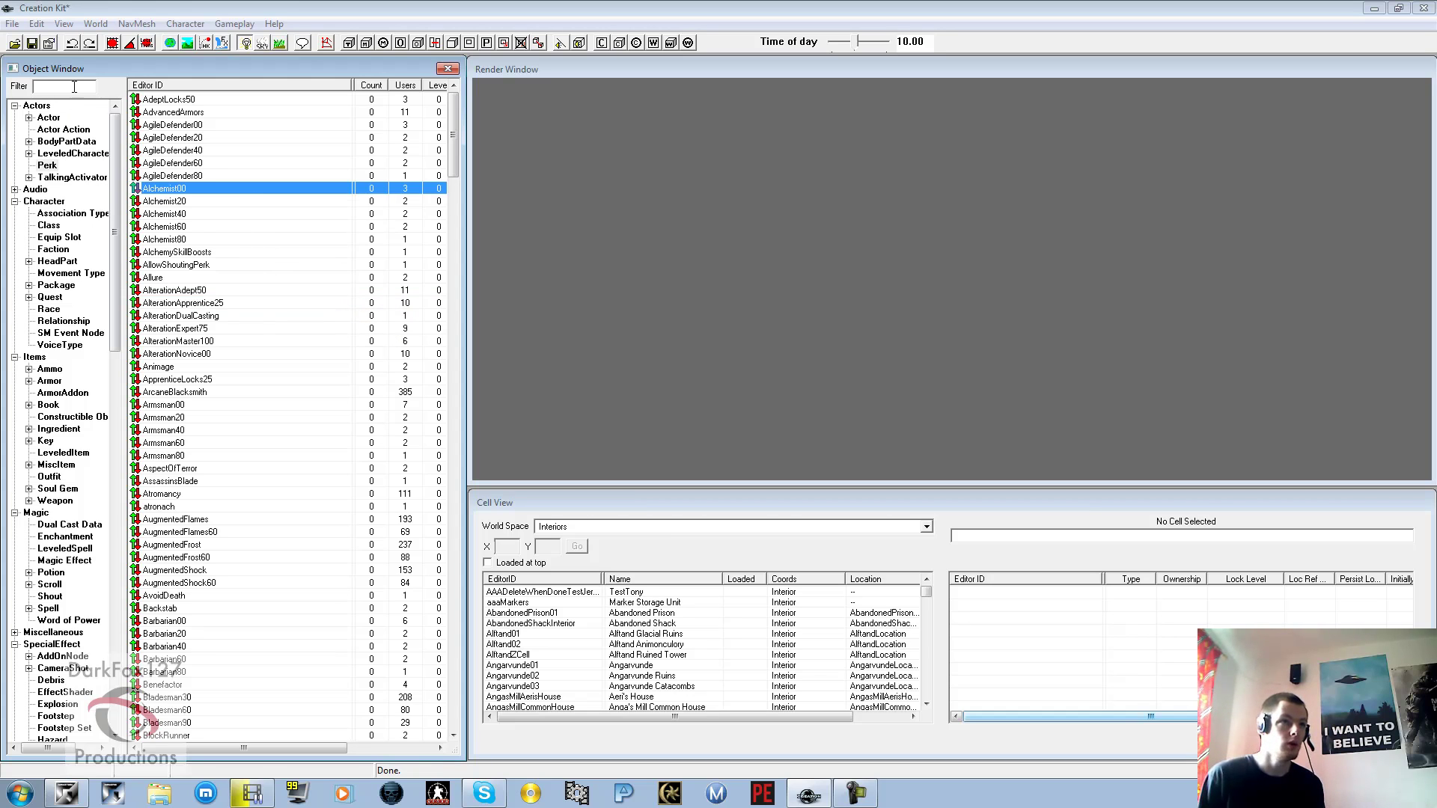
pyautogui.click(15, 105)
pyautogui.click(15, 105)
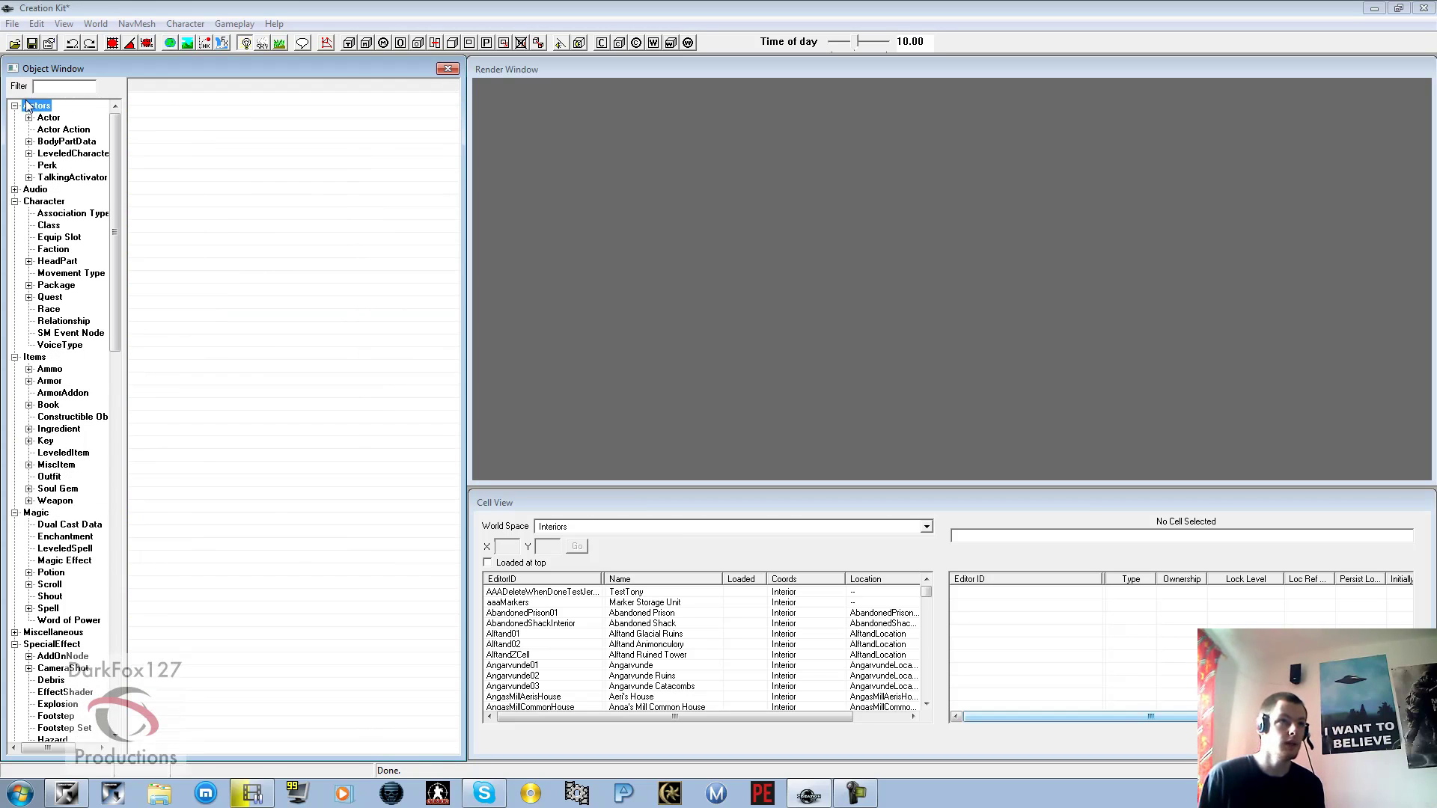
pyautogui.click(47, 166)
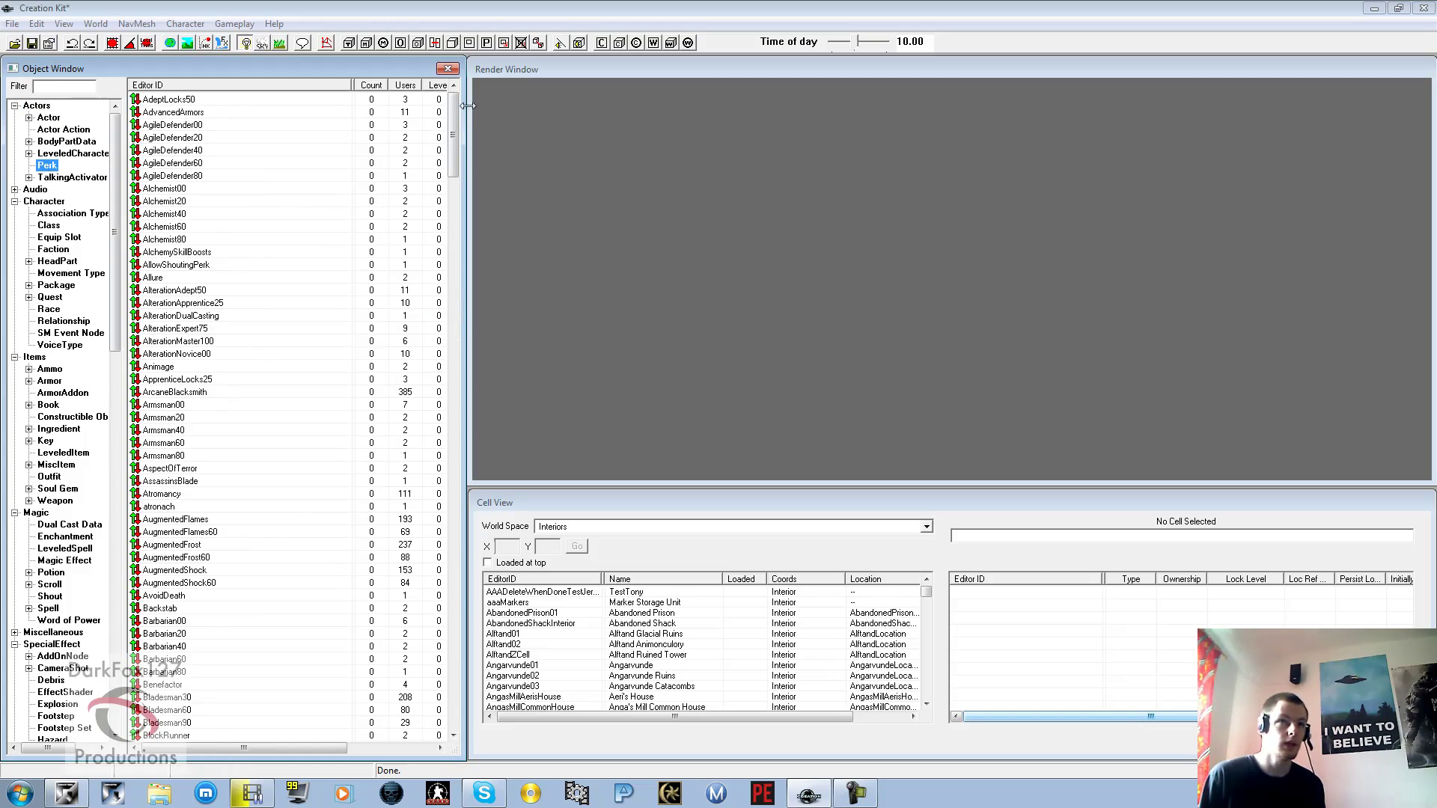
pyautogui.moveTo(453, 109); pyautogui.dragTo(409, 126)
pyautogui.click(231, 227)
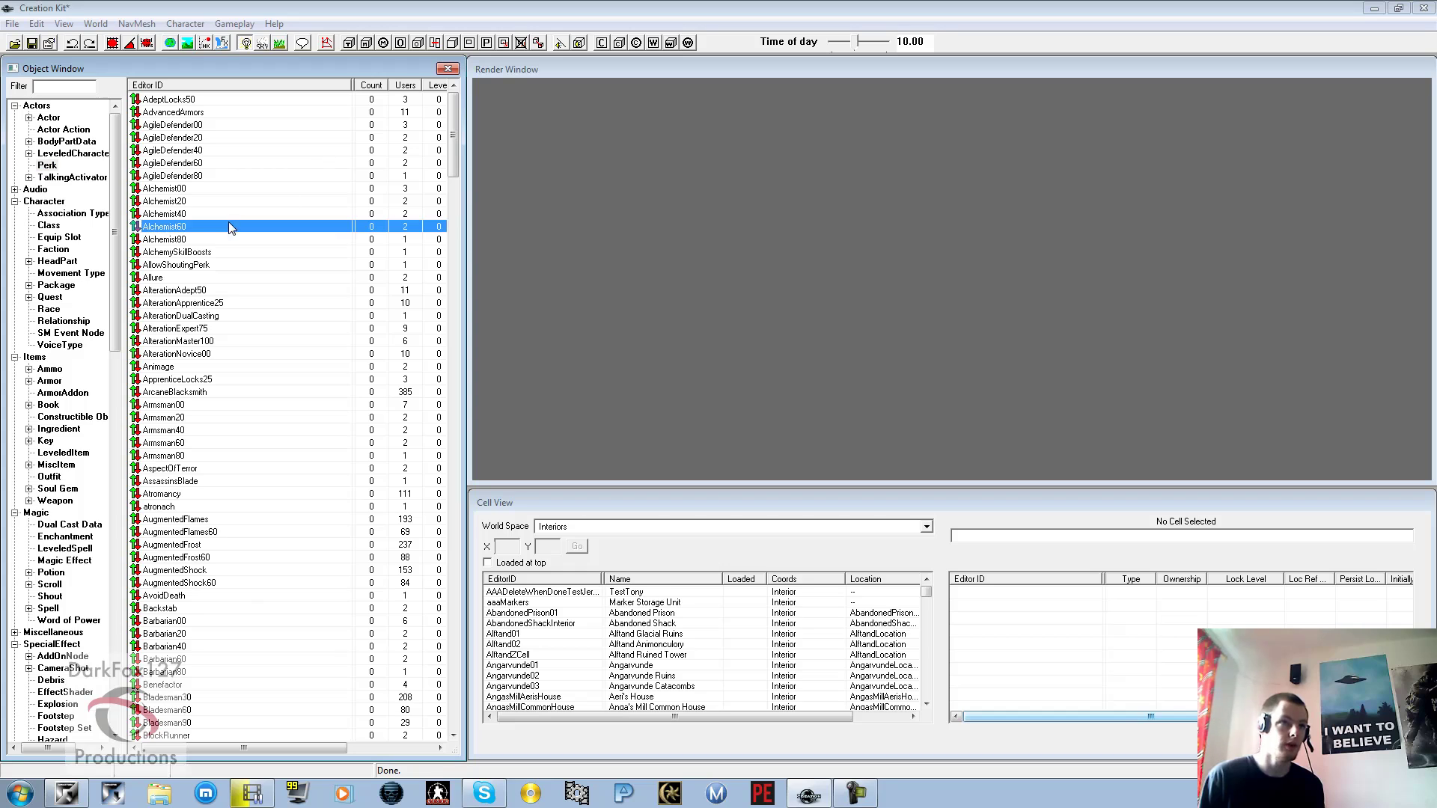
pyautogui.click(188, 240)
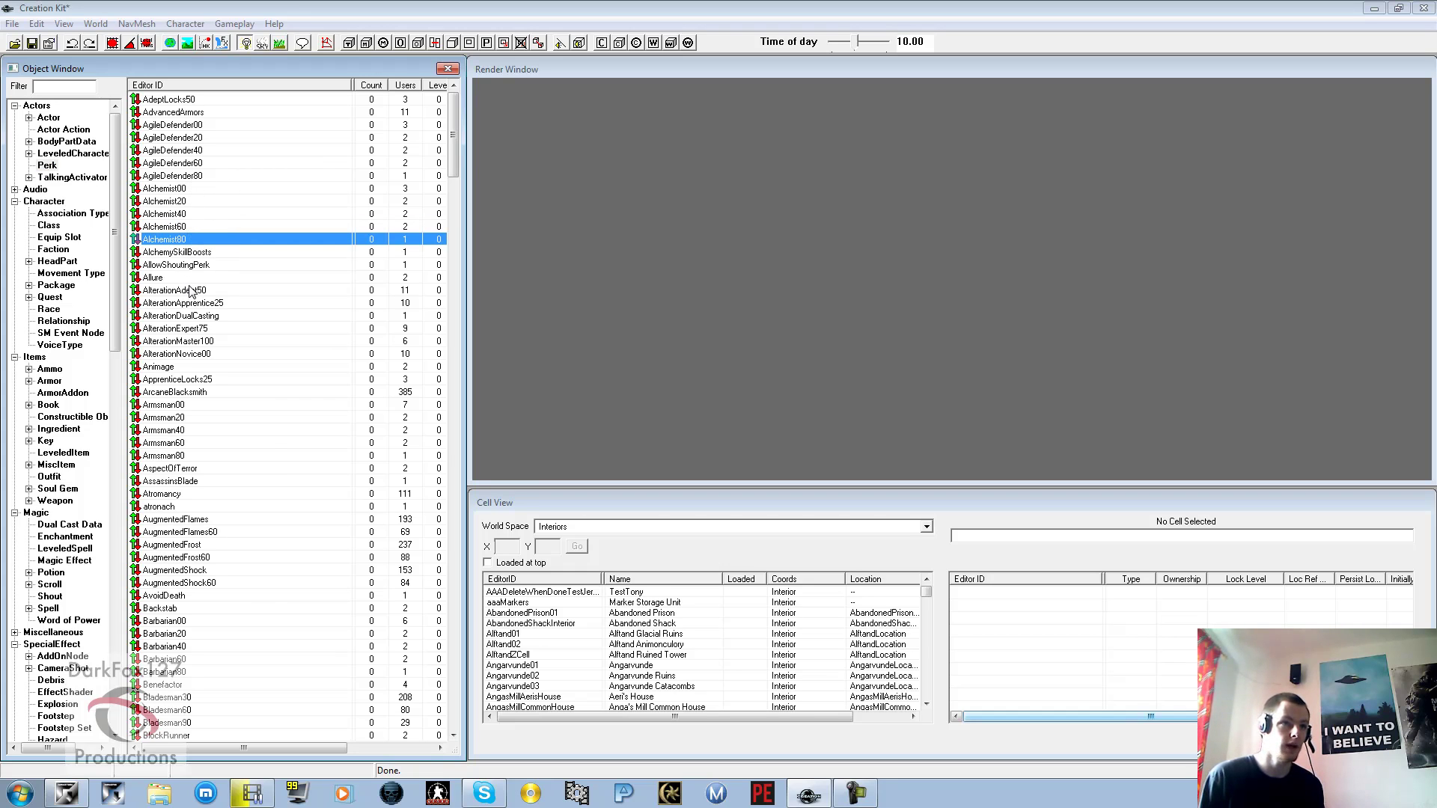
pyautogui.click(180, 190)
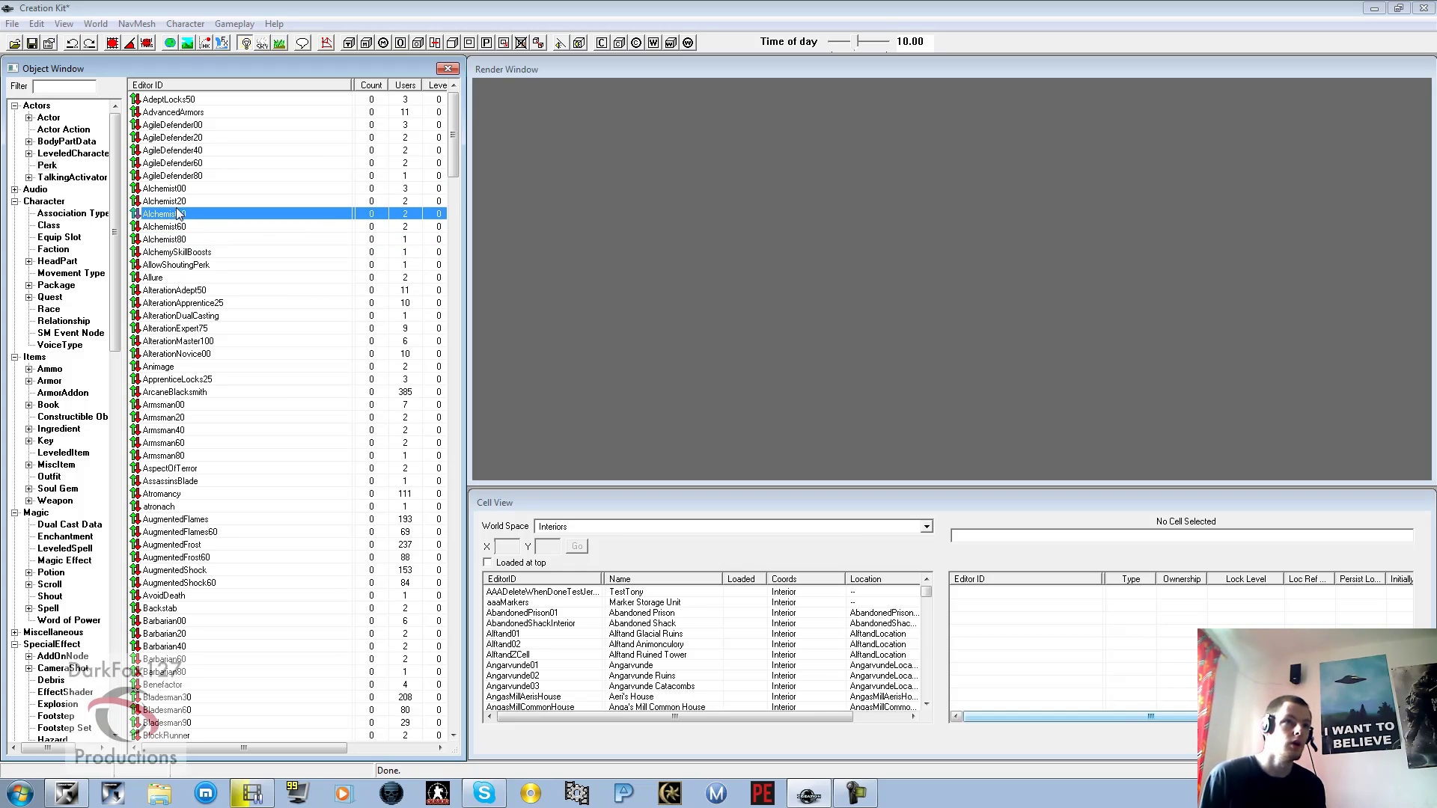
pyautogui.click(180, 201)
pyautogui.click(182, 190)
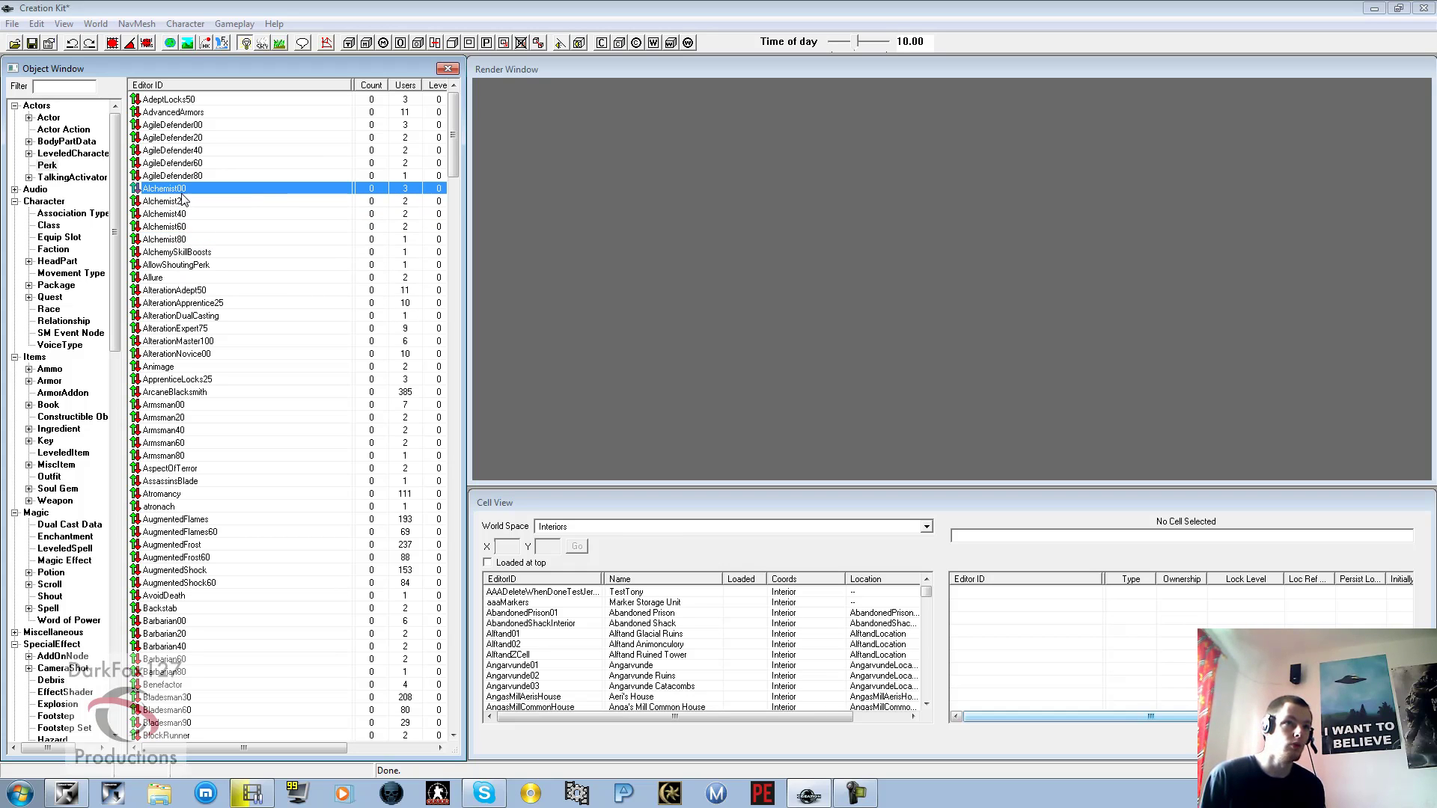
pyautogui.click(175, 239)
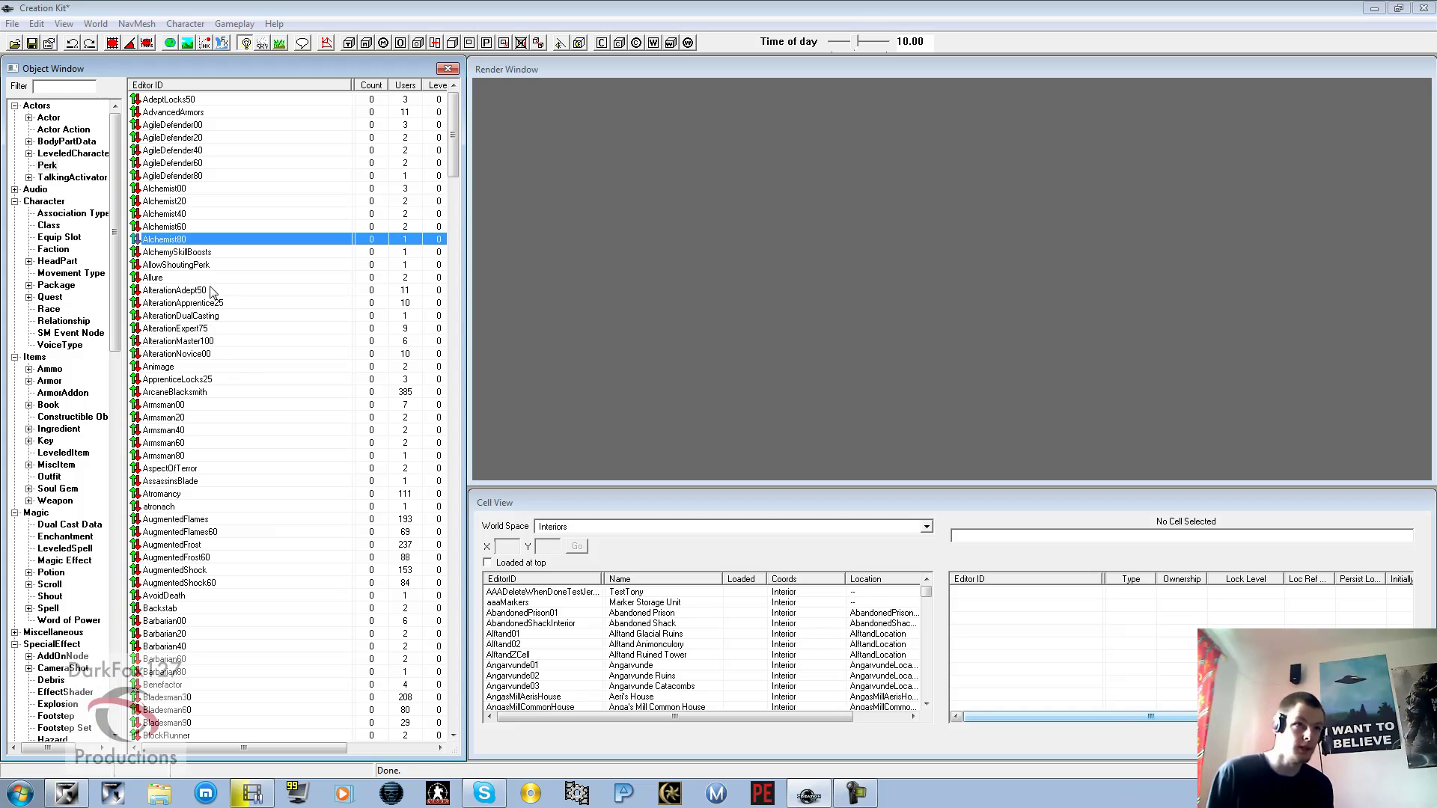
pyautogui.click(180, 190)
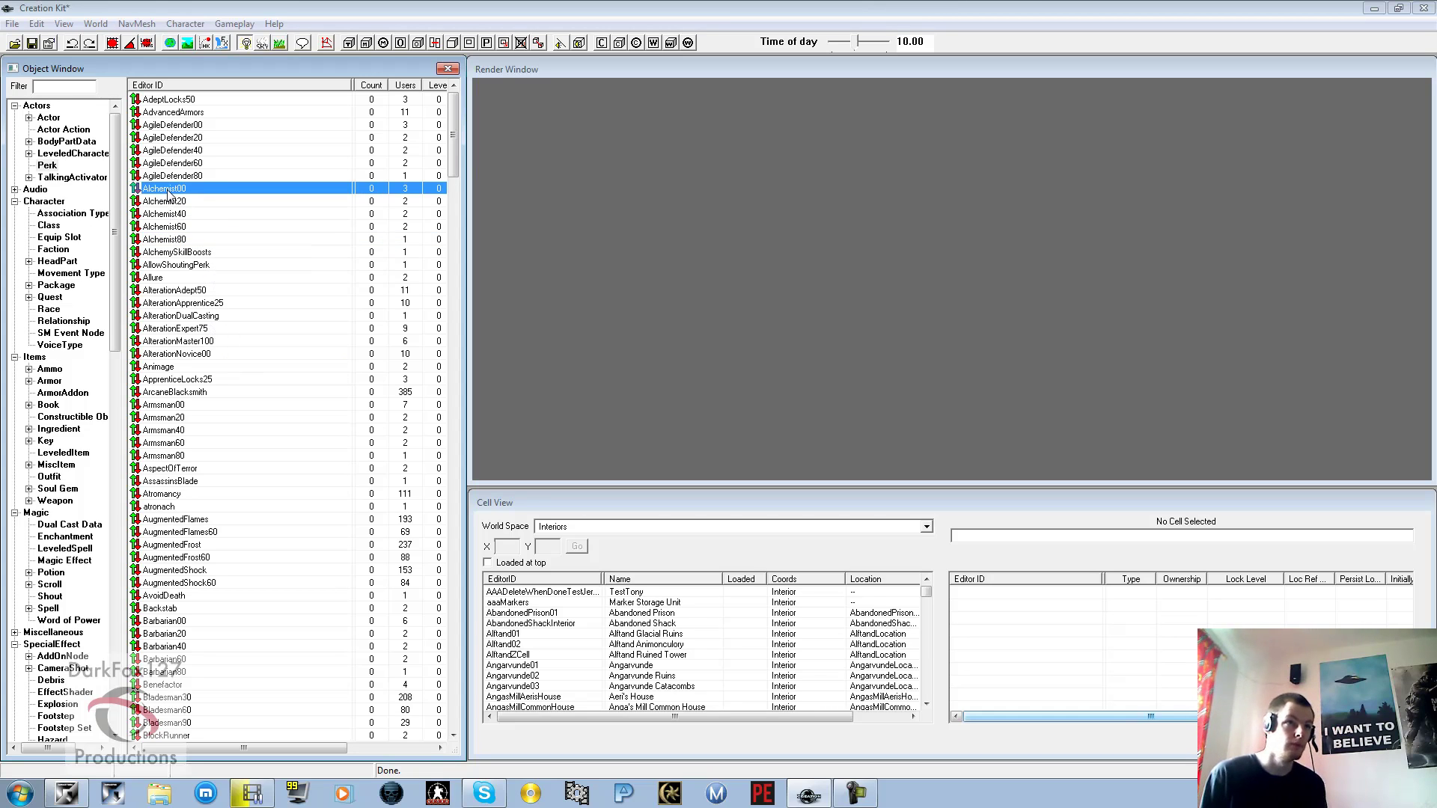
# Open Alchemist00's properties and confirm 5 ranks and Next Perk Alchemist20.
pyautogui.doubleClick(169, 193)
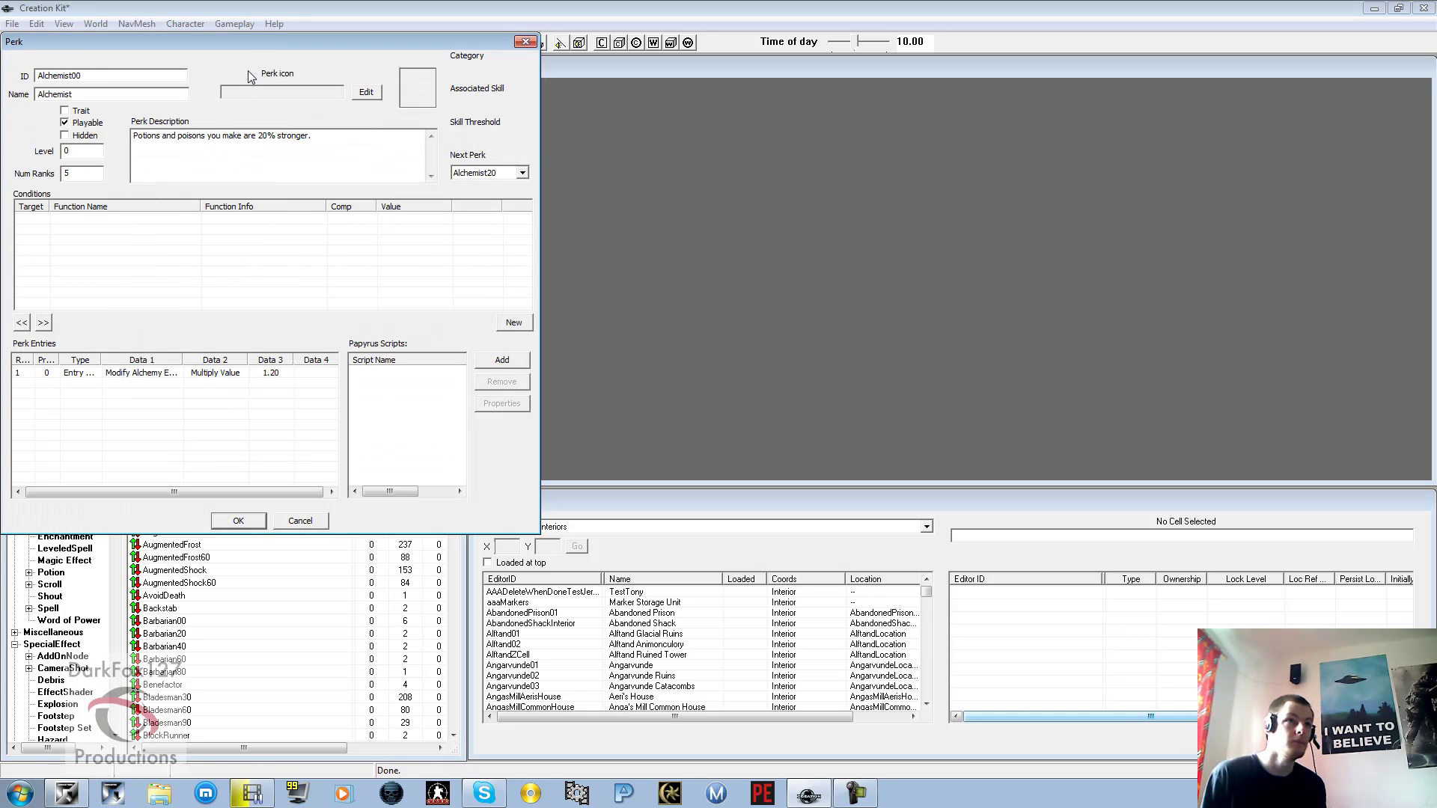
pyautogui.moveTo(244, 43); pyautogui.dragTo(545, 164)
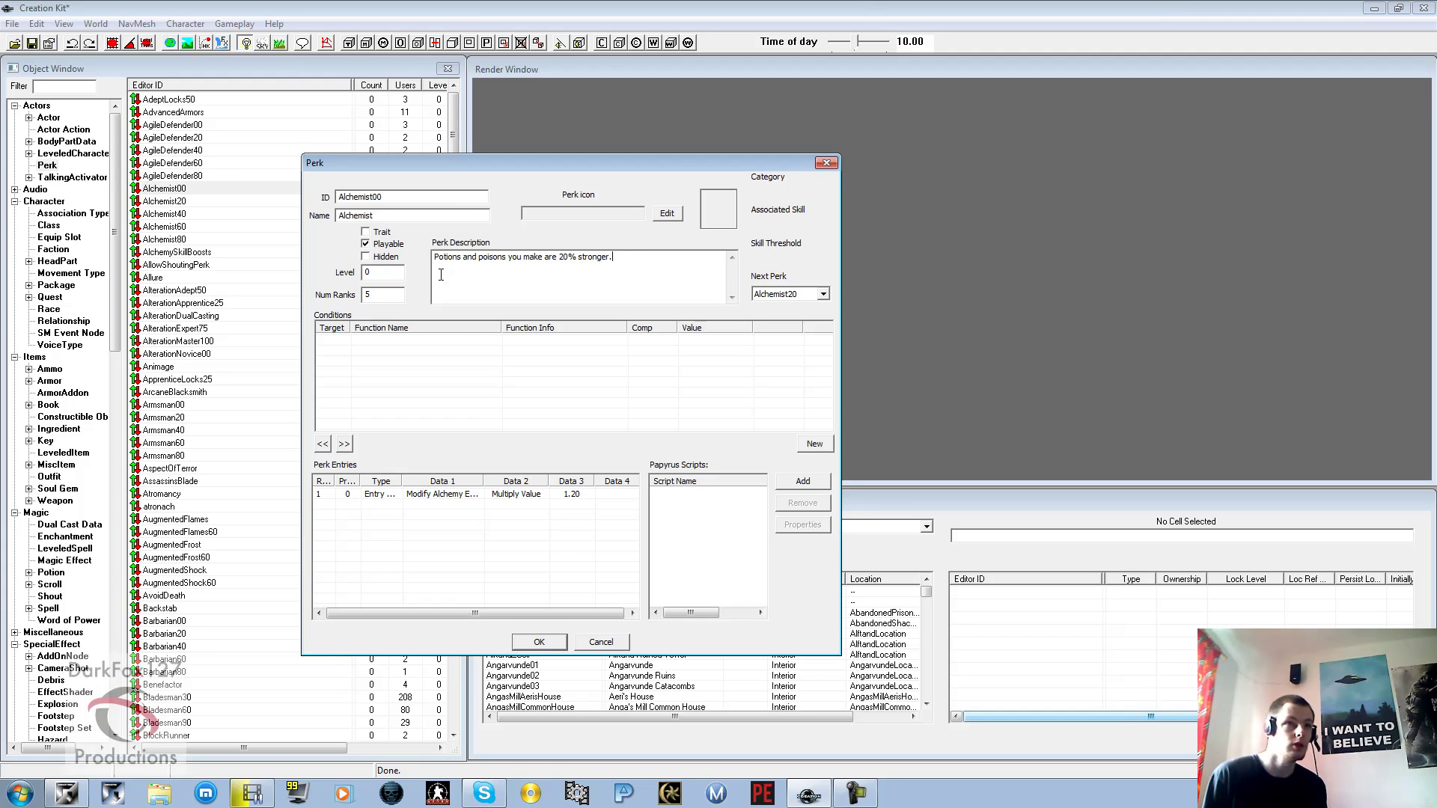
pyautogui.click(792, 295)
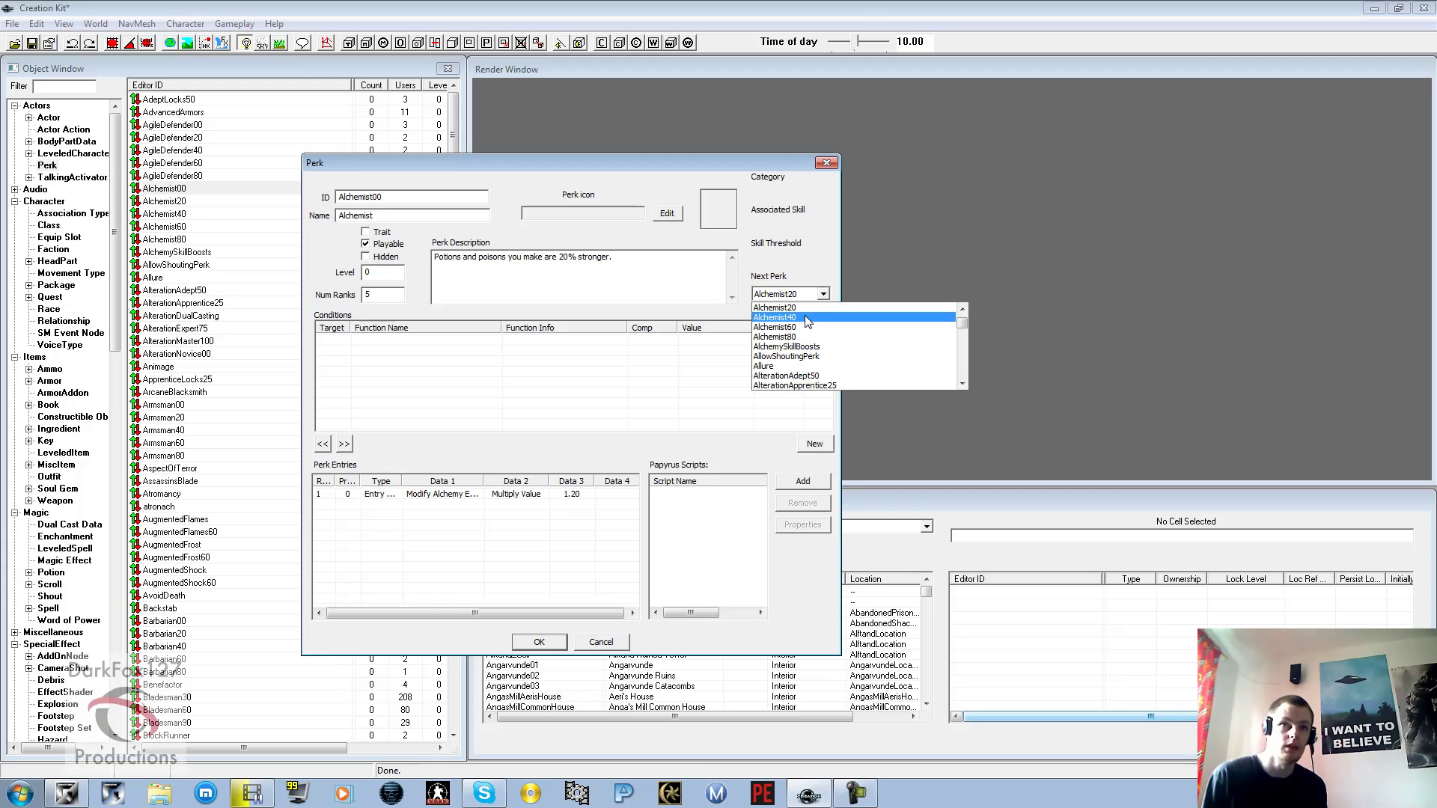
pyautogui.click(794, 283)
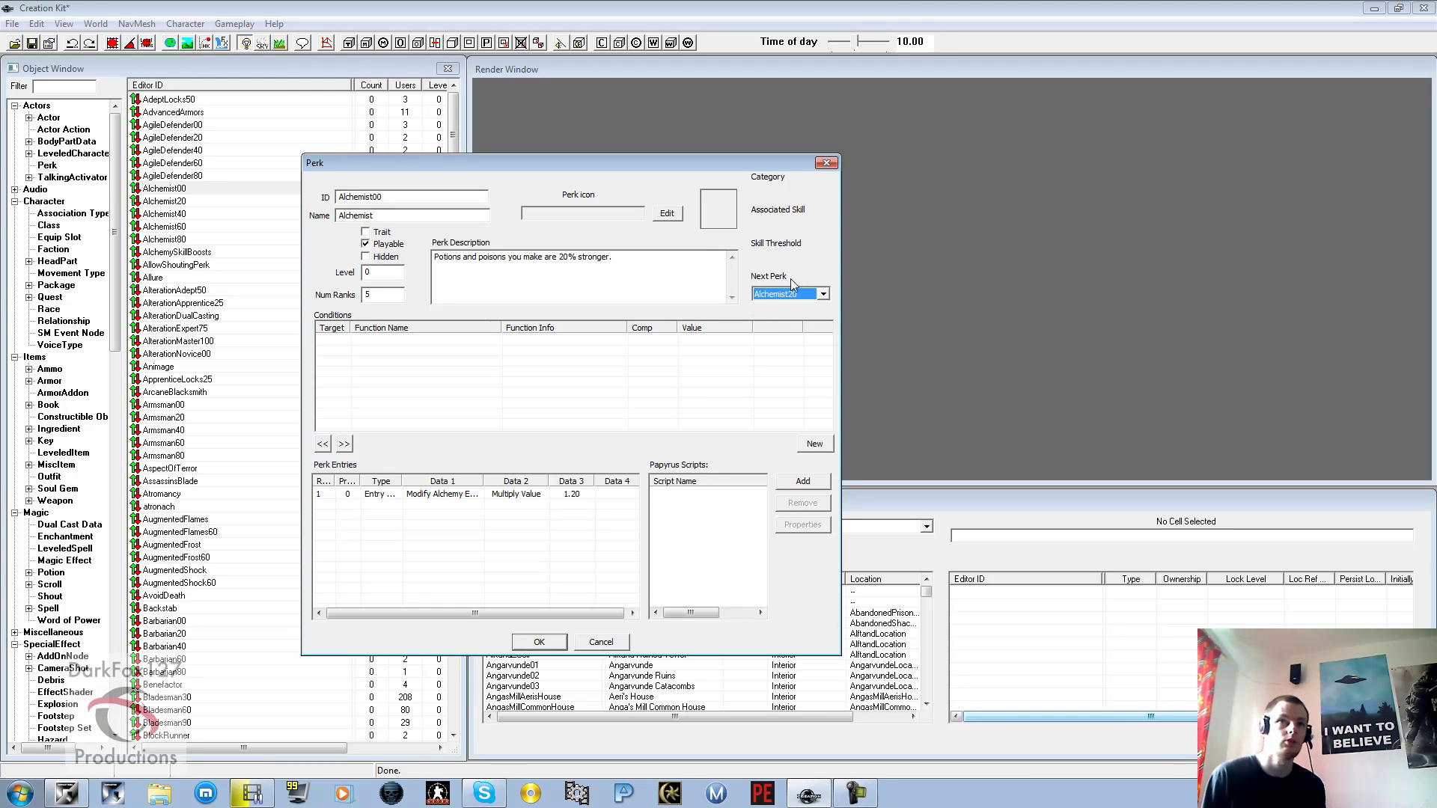
pyautogui.click(382, 293)
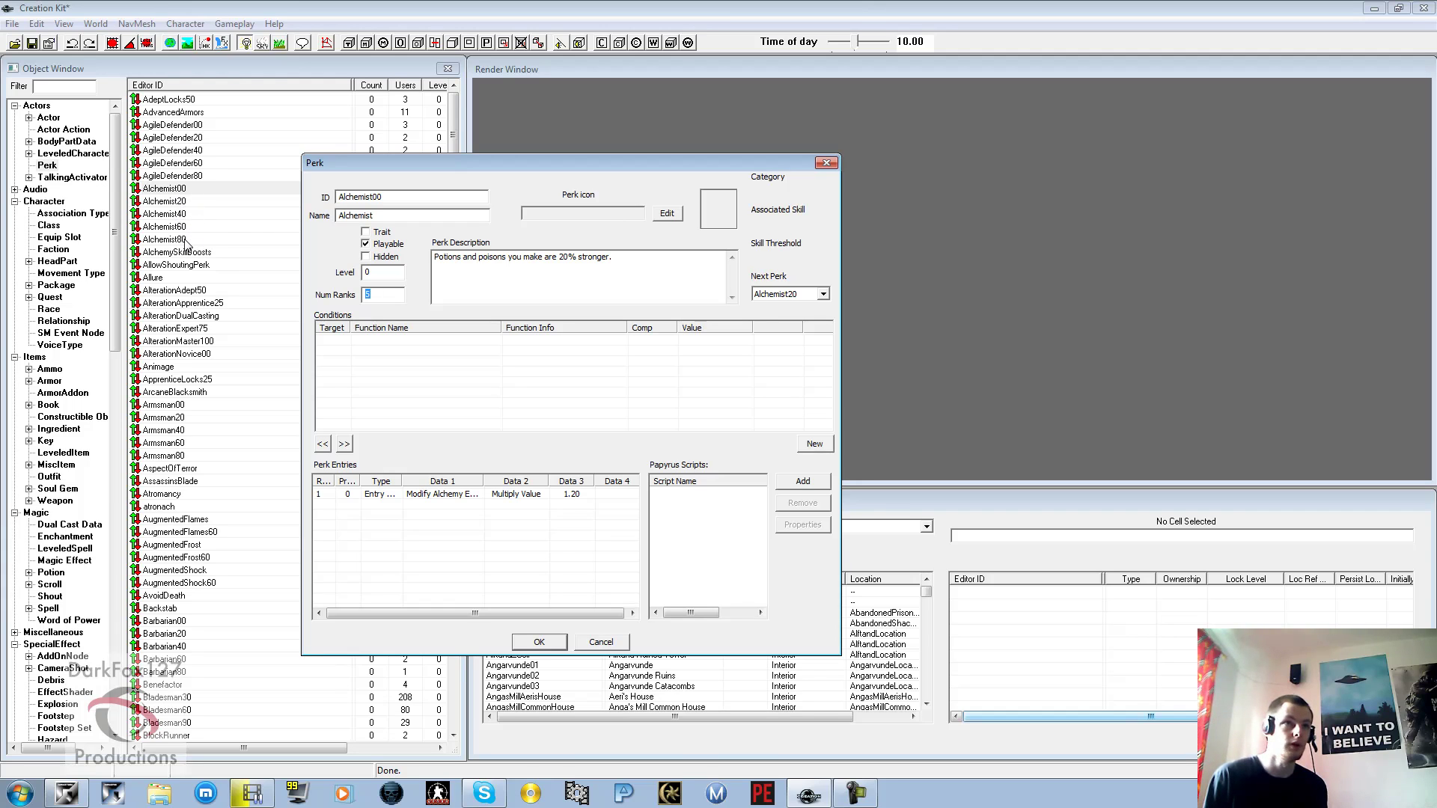
pyautogui.click(383, 274)
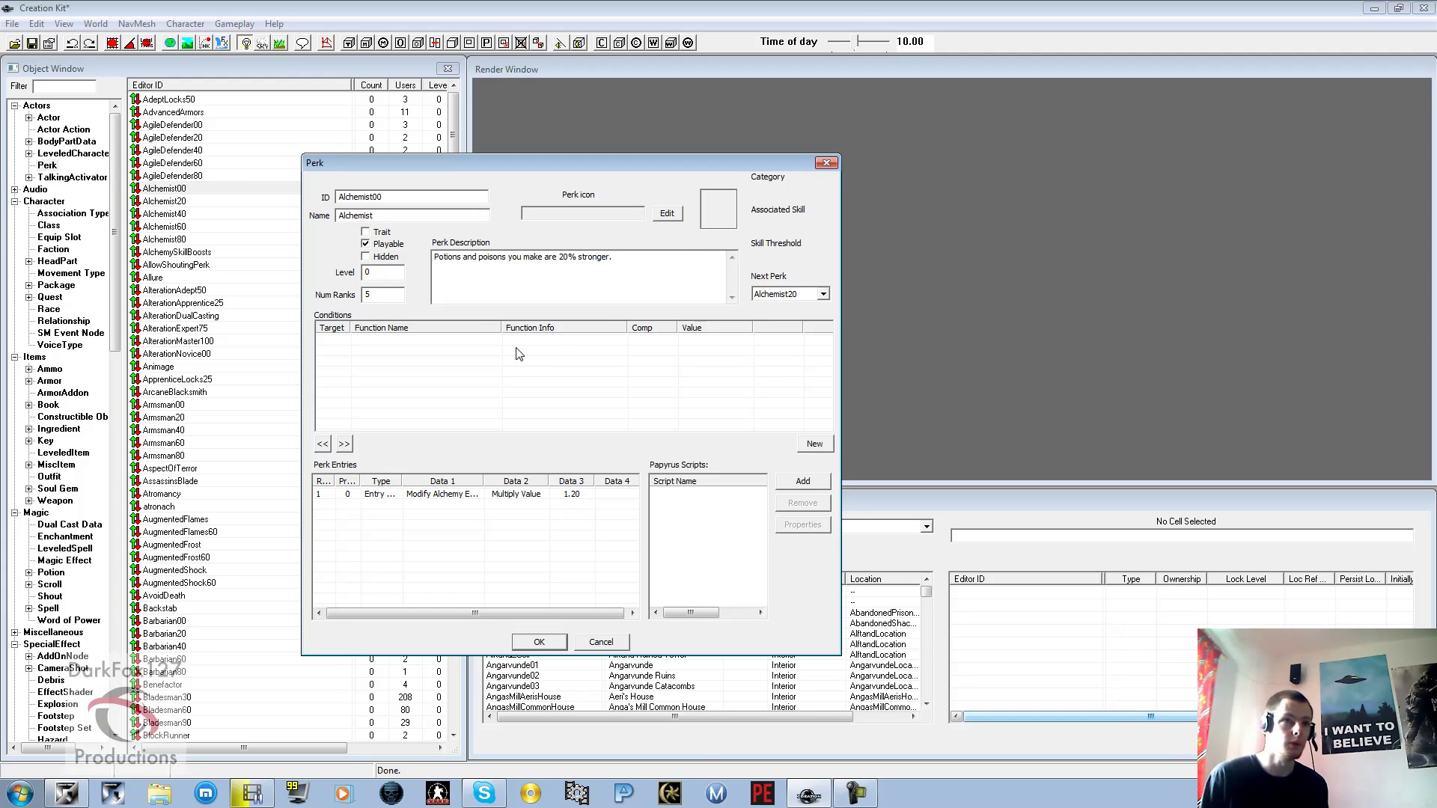
# Inspect the alchemy perk entry's HasPerk condition, then cancel the entry without changes.
pyautogui.click(380, 494)
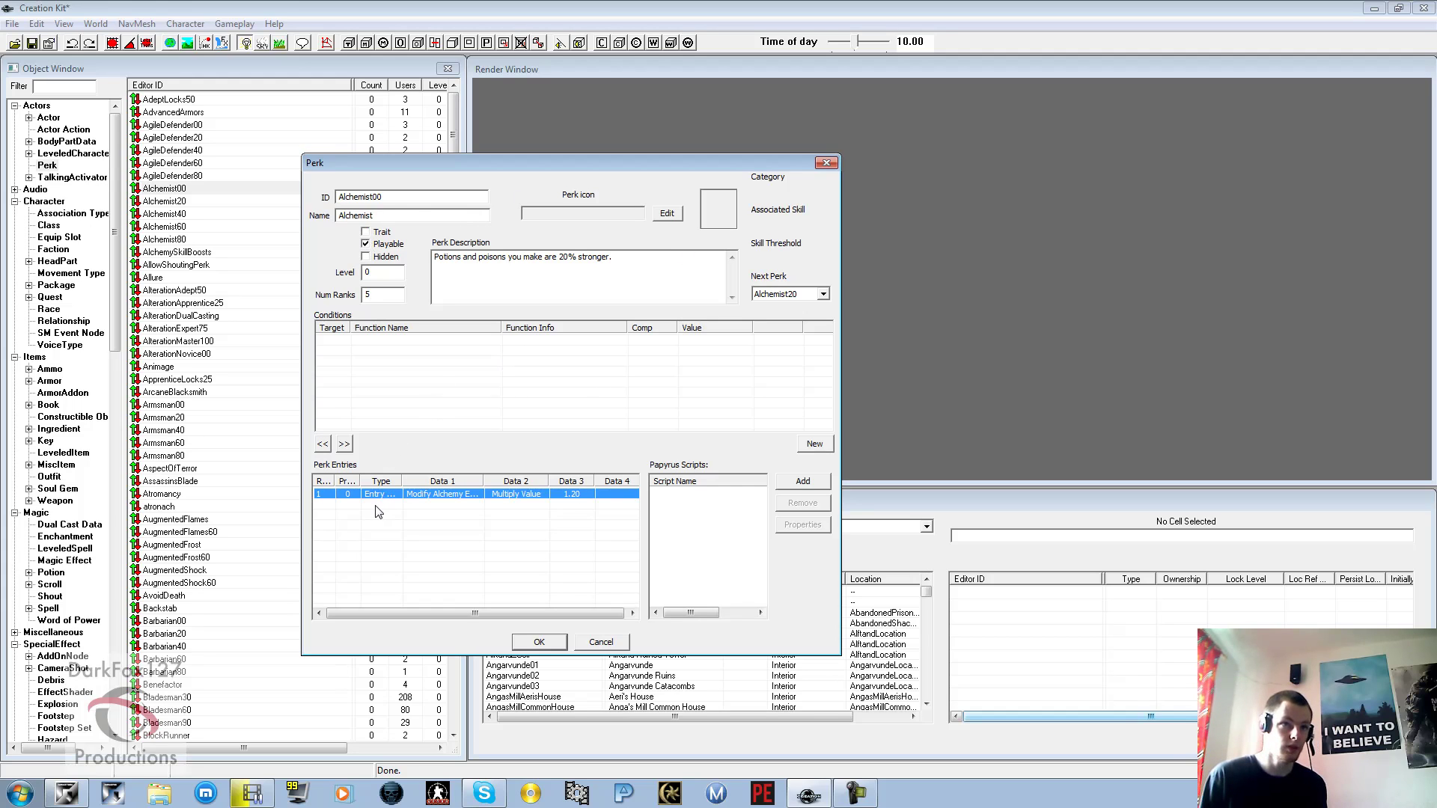
pyautogui.doubleClick(438, 494)
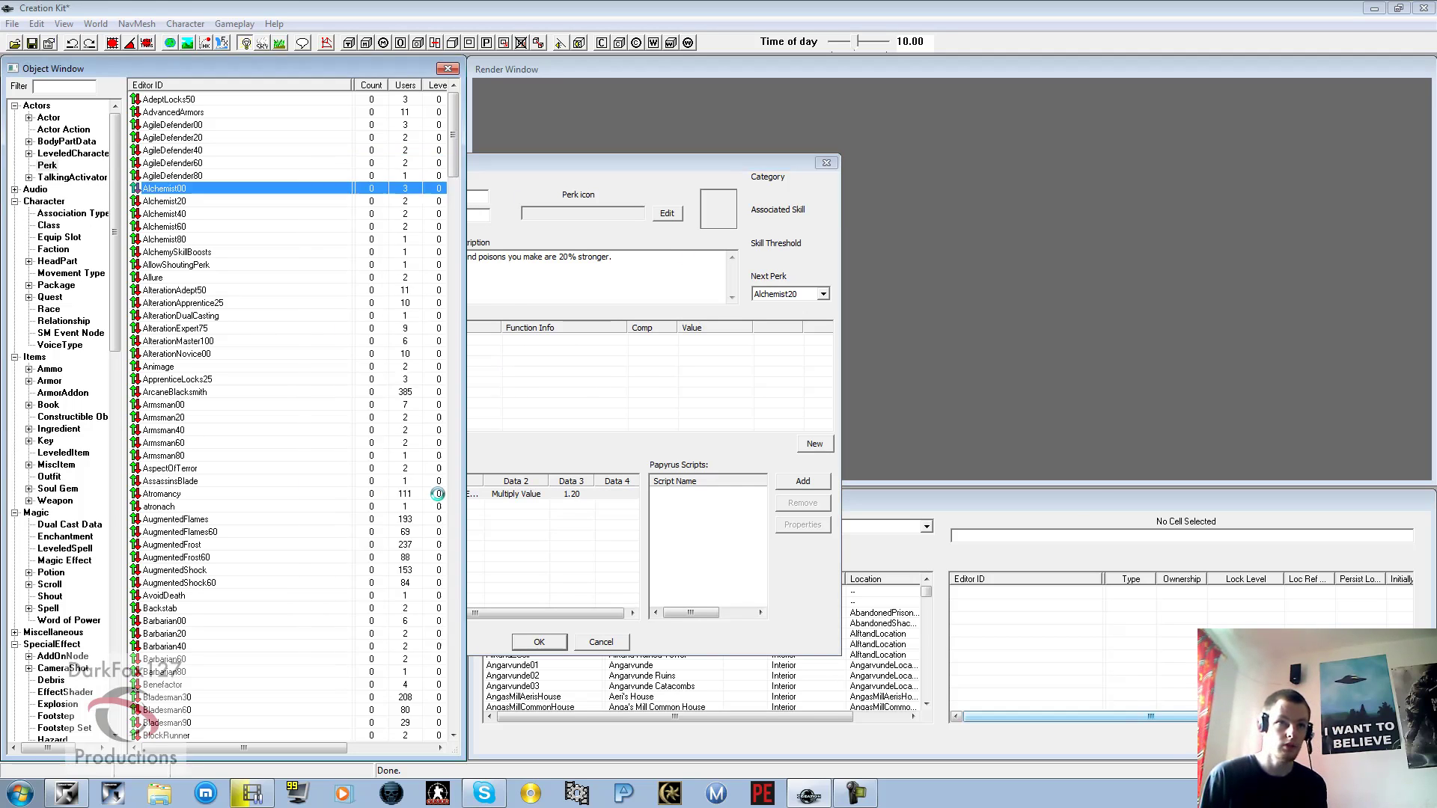
pyautogui.click(519, 323)
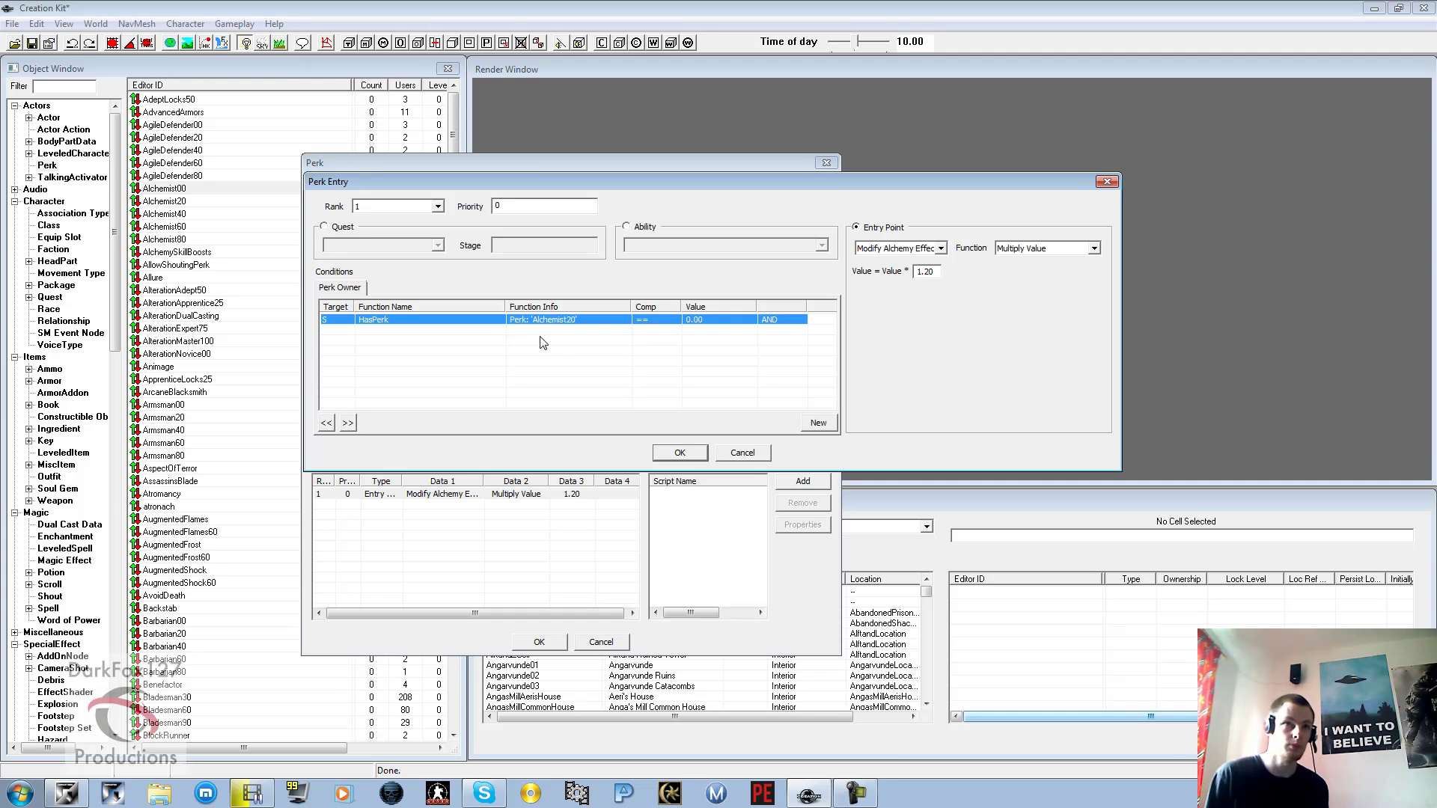
pyautogui.click(543, 343)
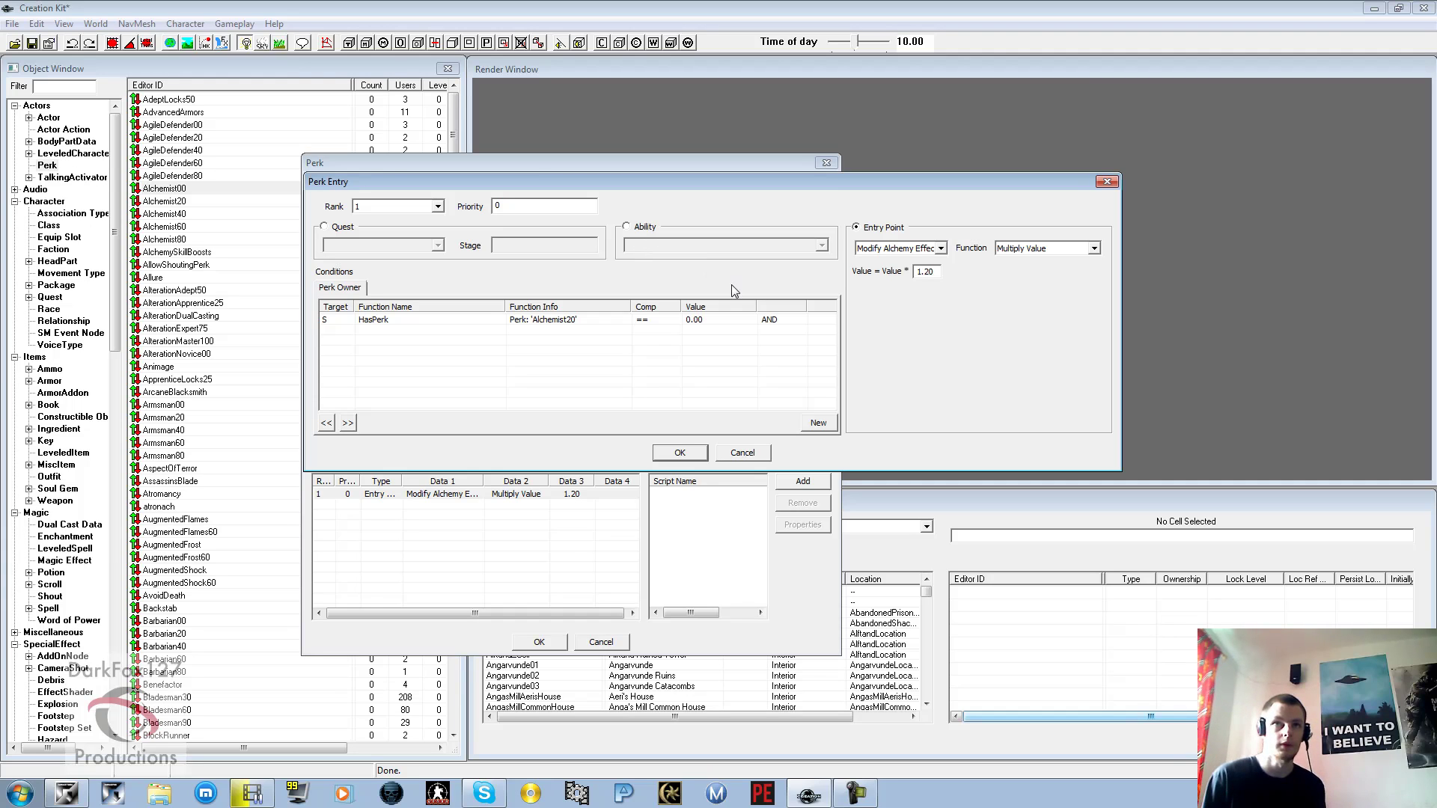
pyautogui.click(742, 454)
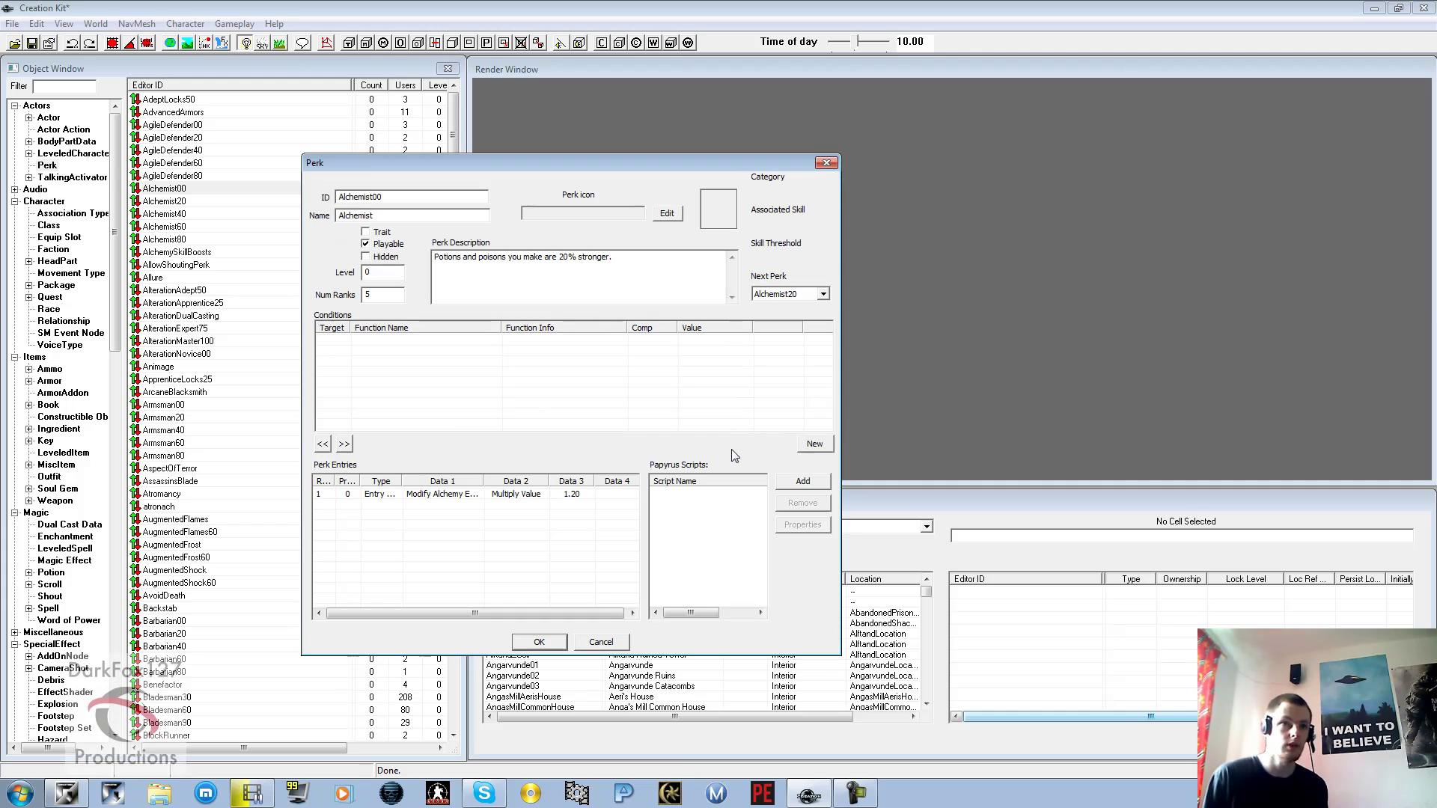
pyautogui.click(455, 500)
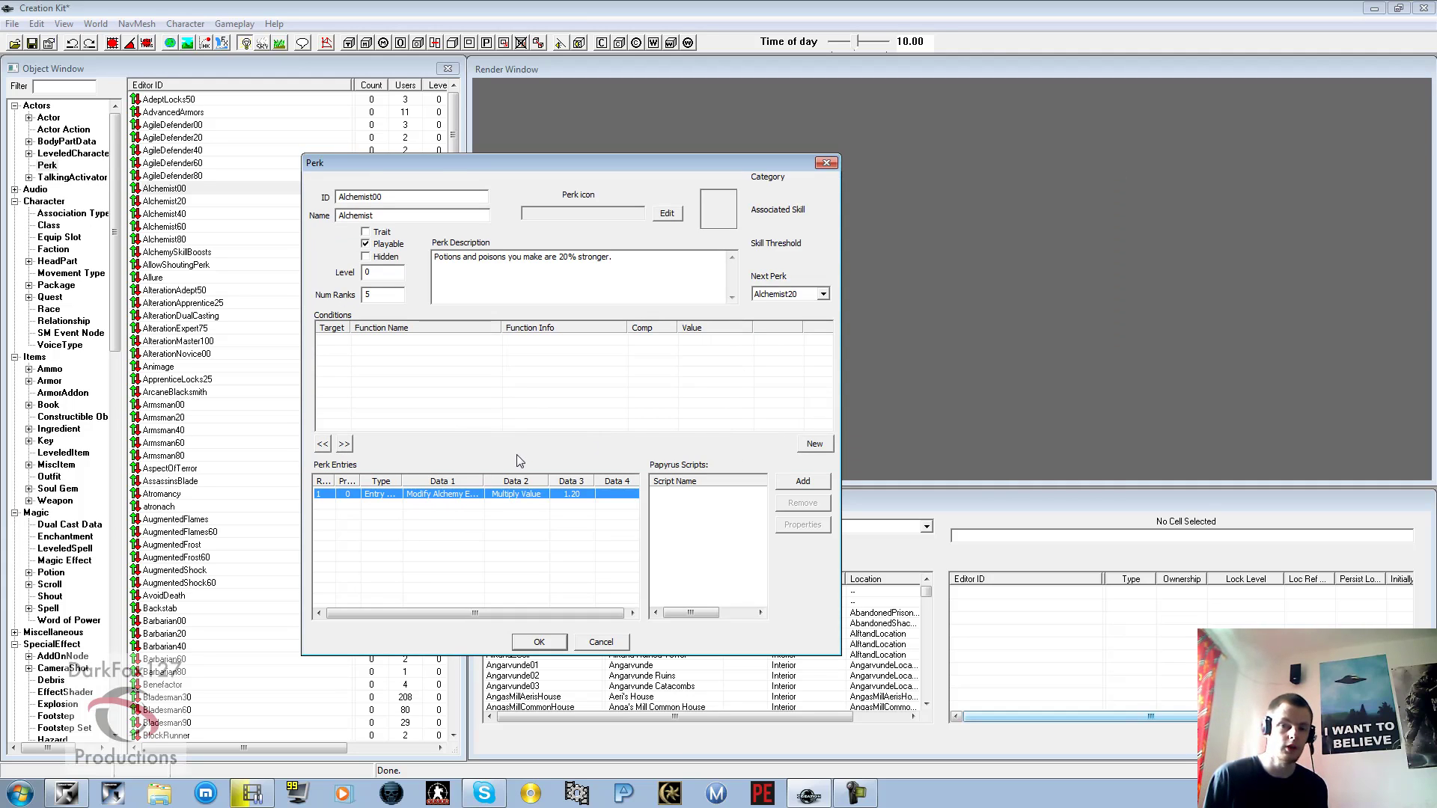
pyautogui.click(659, 367)
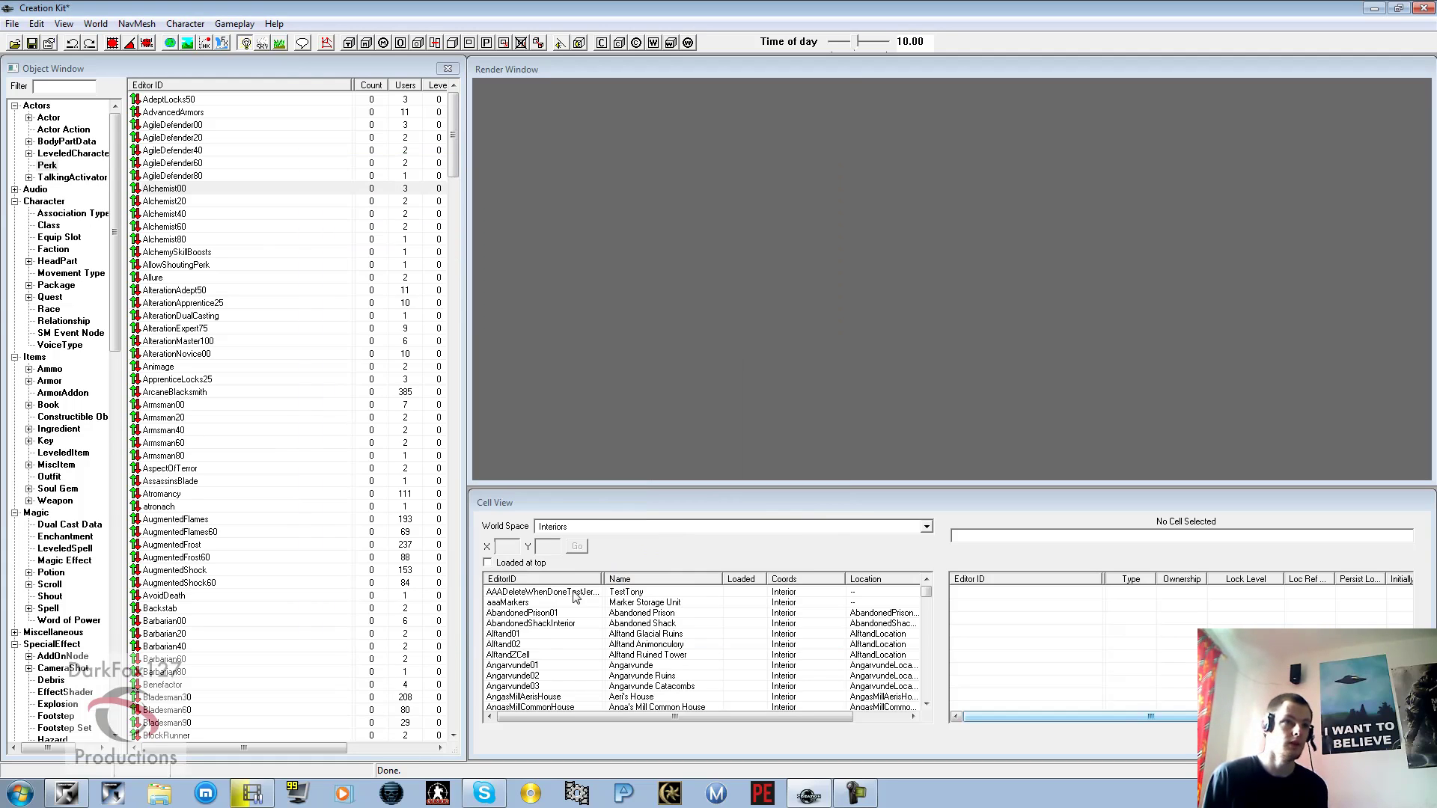
# Close Alchemist00 without saving and open DwarvenSmithing from the 'dwarven'-filtered object list.
pyautogui.click(621, 641)
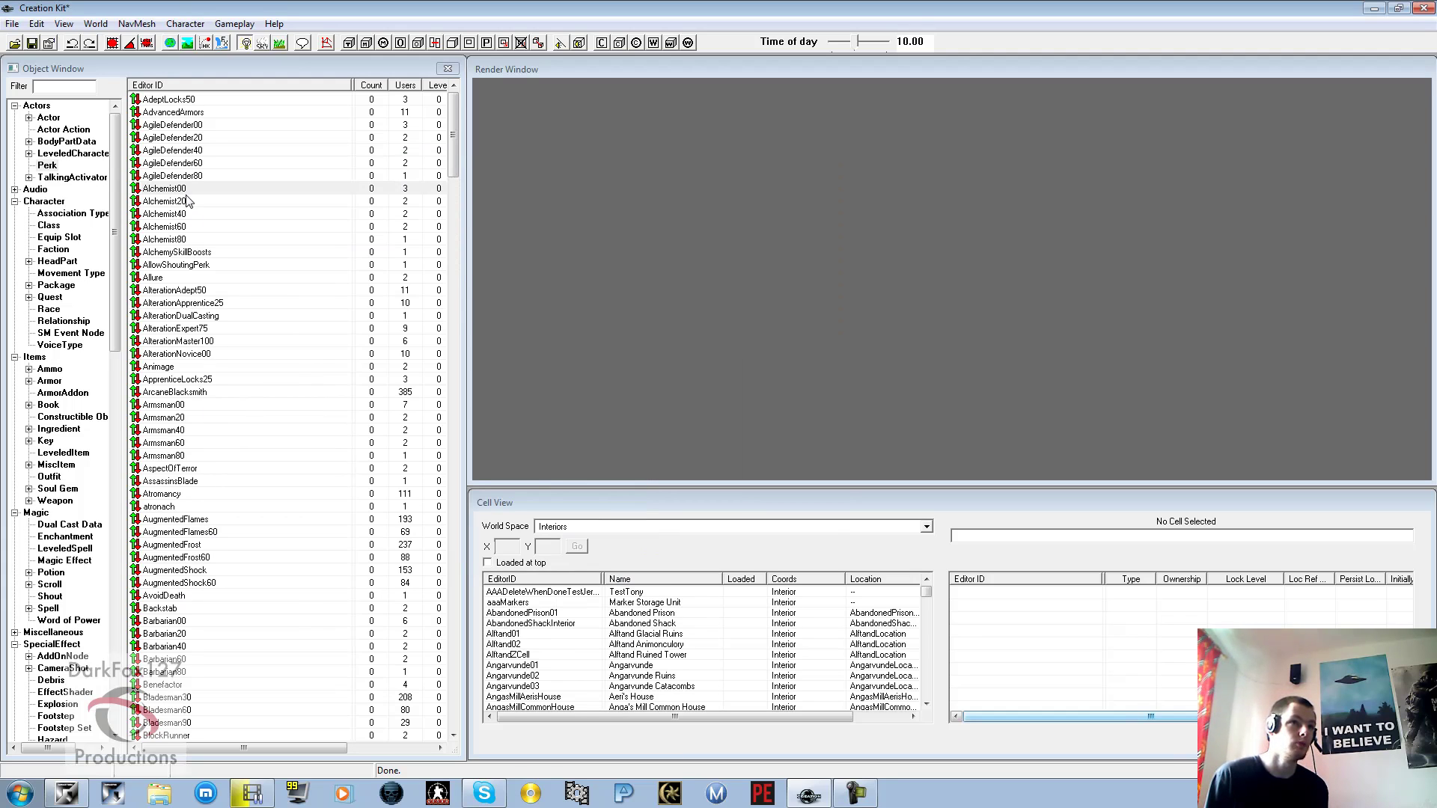
pyautogui.click(187, 201)
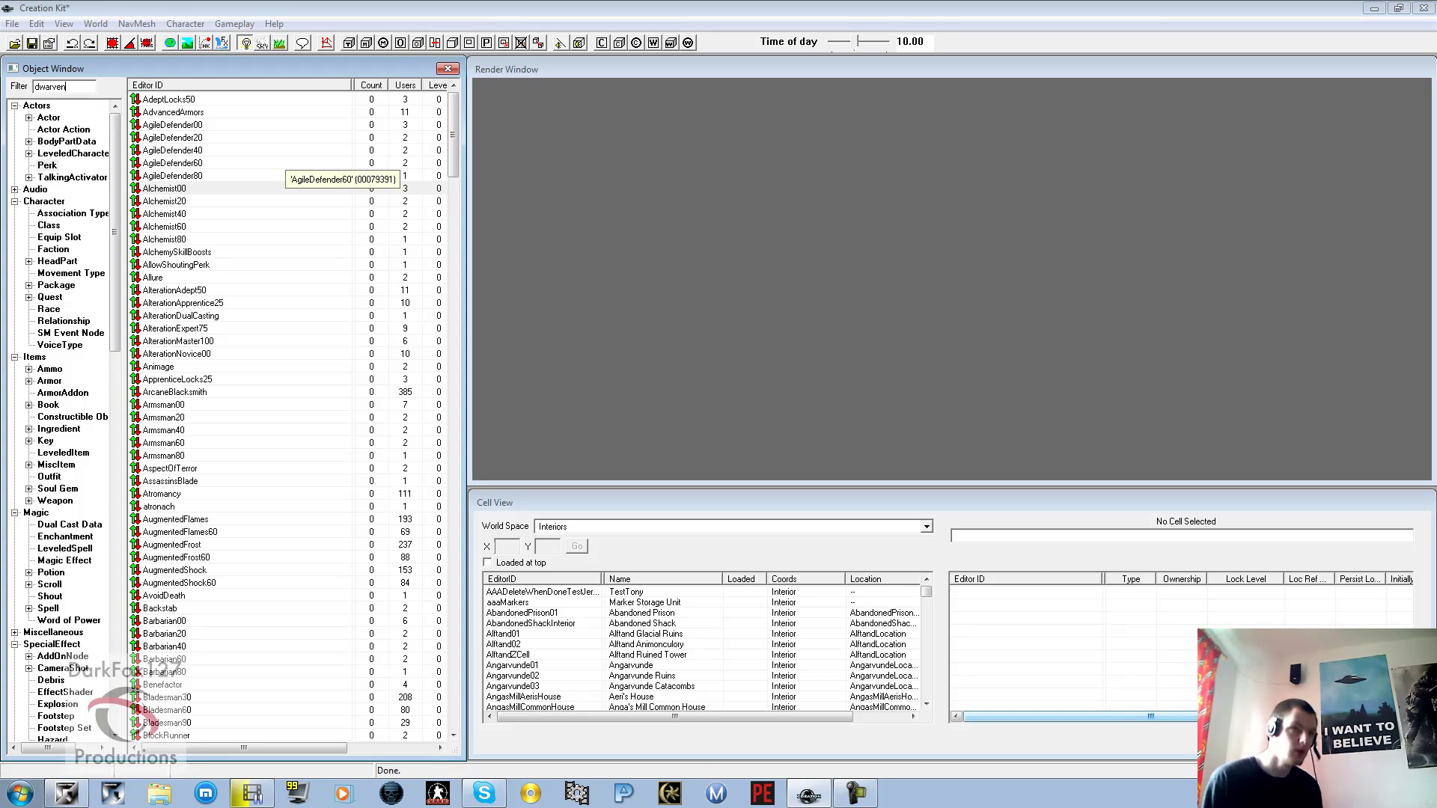
pyautogui.doubleClick(161, 98)
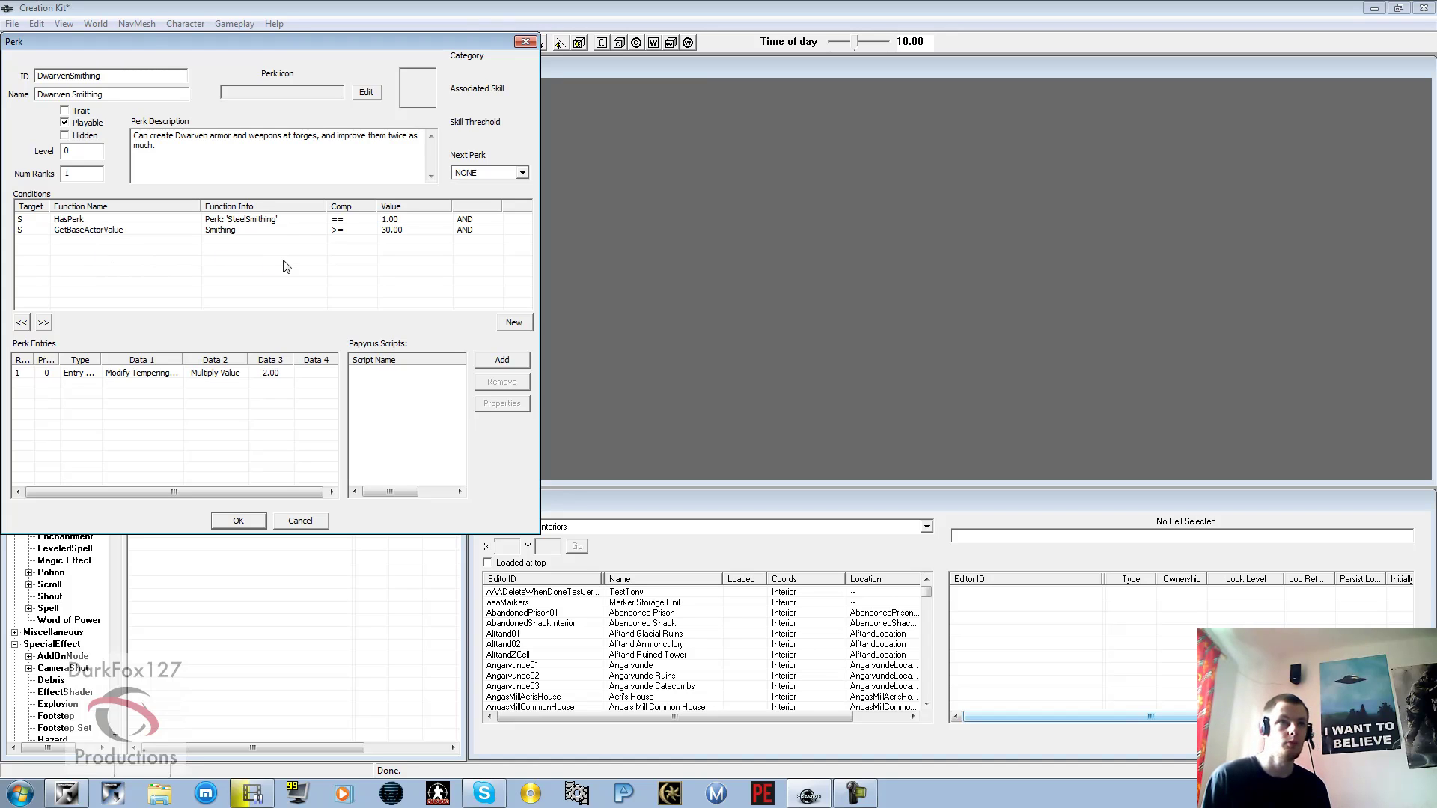
# Open the Smithing skill's perk tree beside the DwarvenSmithing perk dialog.
pyautogui.click(225, 24)
pyautogui.click(224, 37)
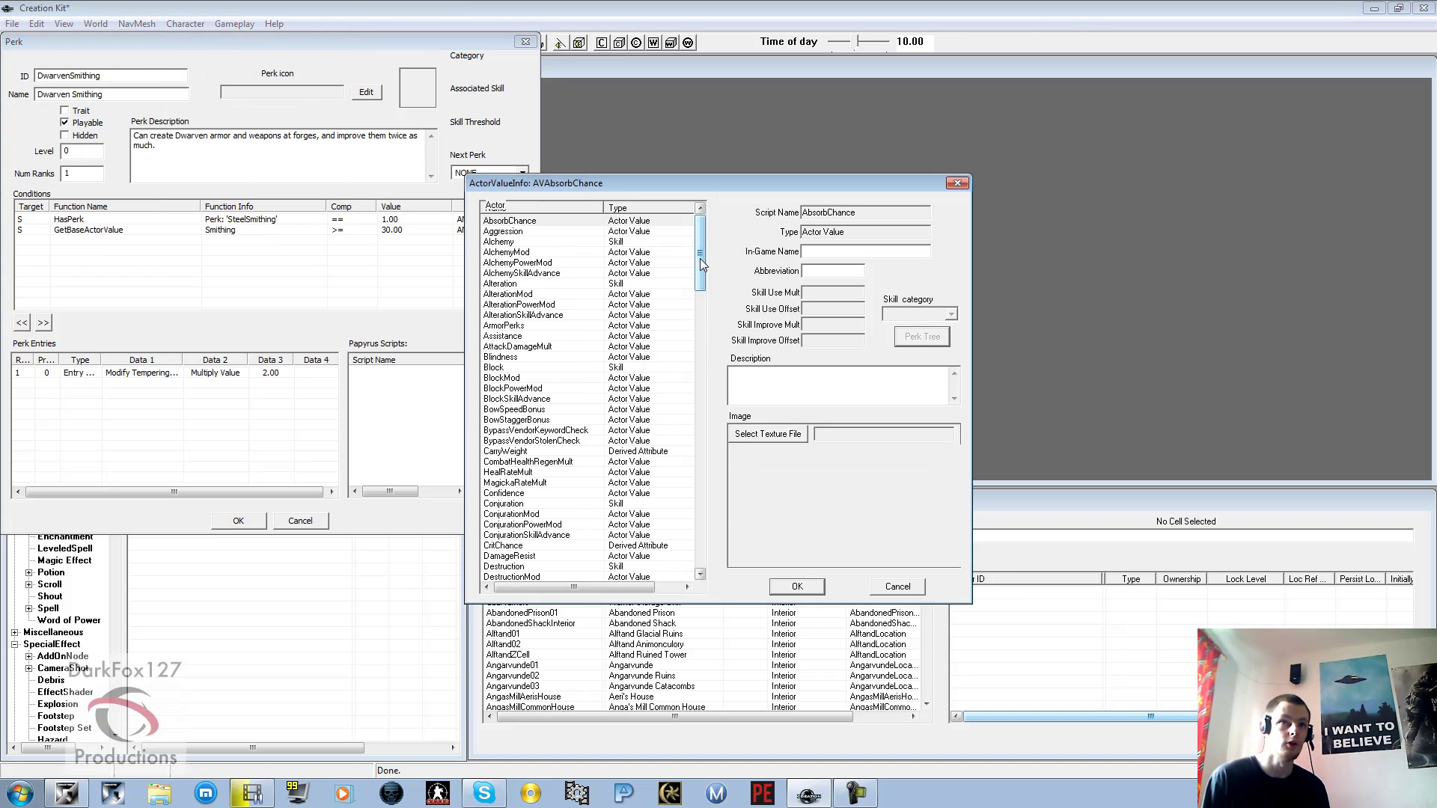
pyautogui.moveTo(701, 269); pyautogui.dragTo(689, 493)
pyautogui.click(509, 378)
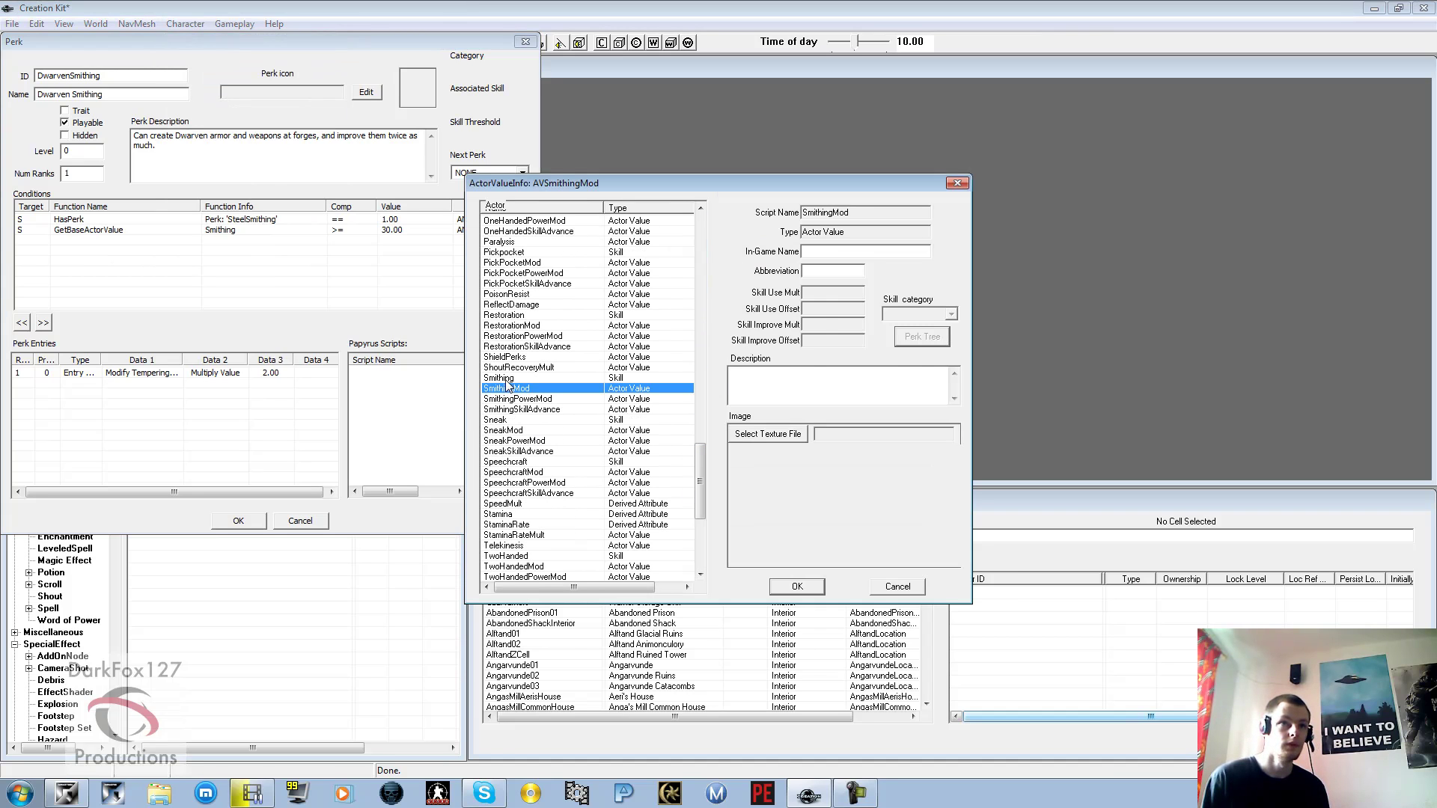
pyautogui.click(922, 336)
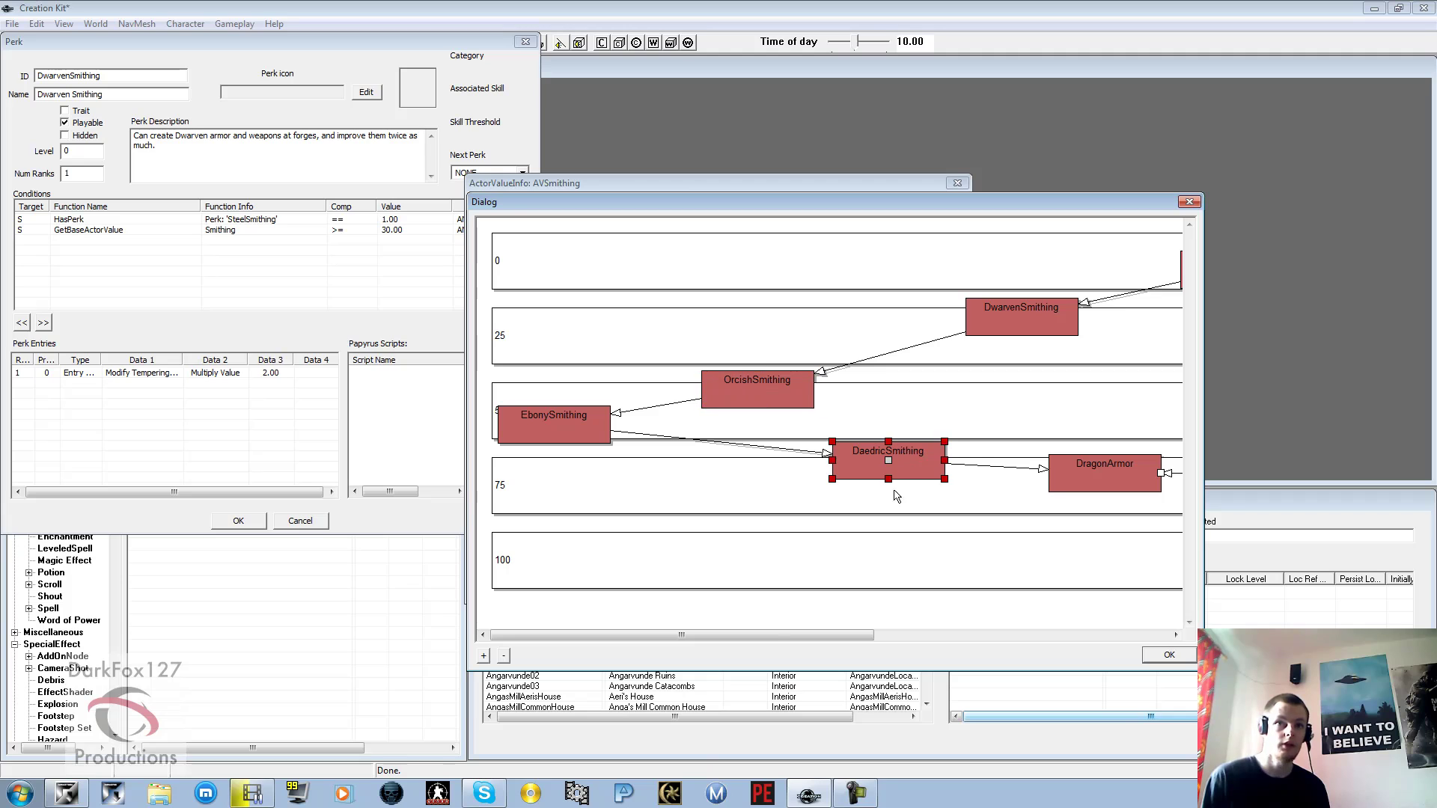
pyautogui.moveTo(770, 636); pyautogui.dragTo(975, 638)
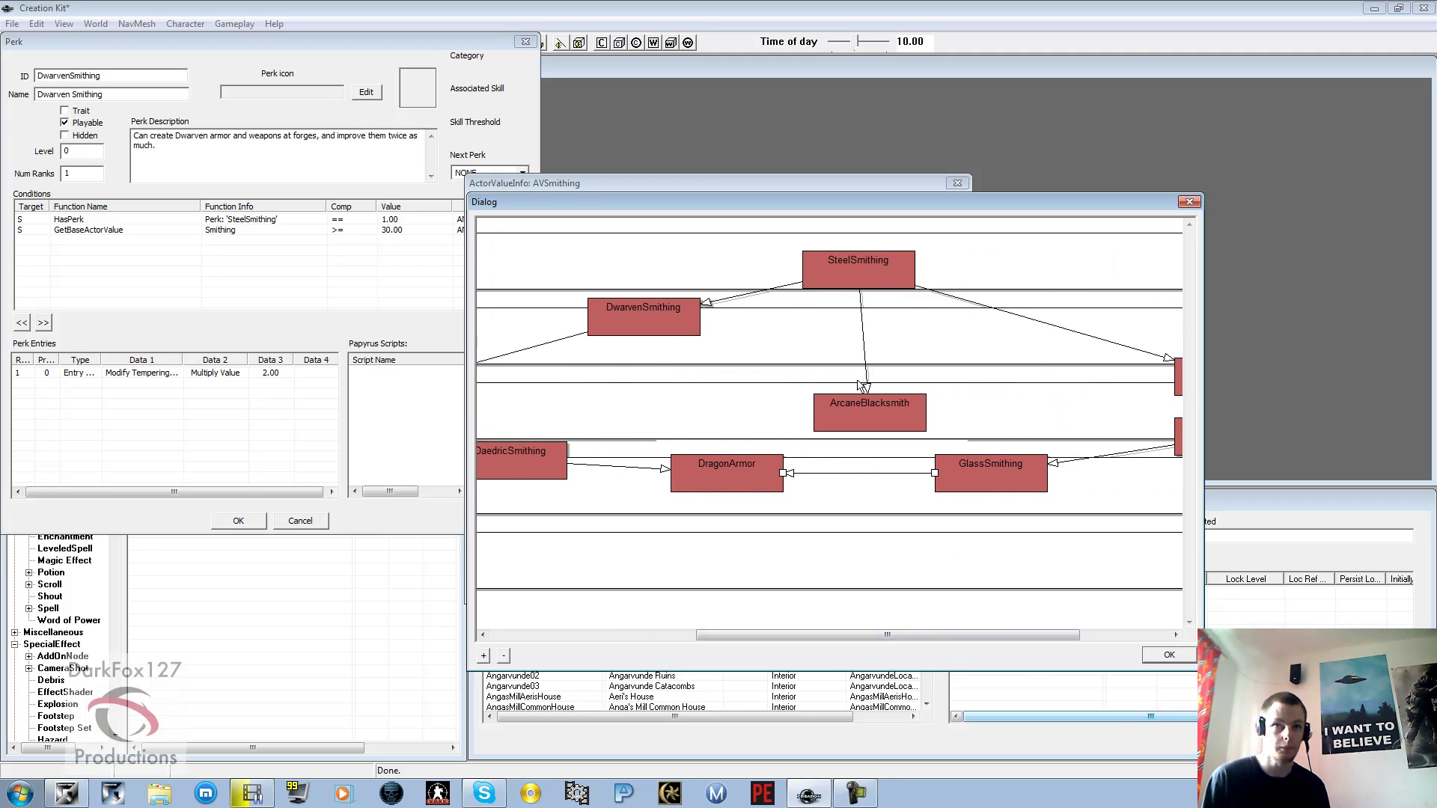
pyautogui.click(187, 283)
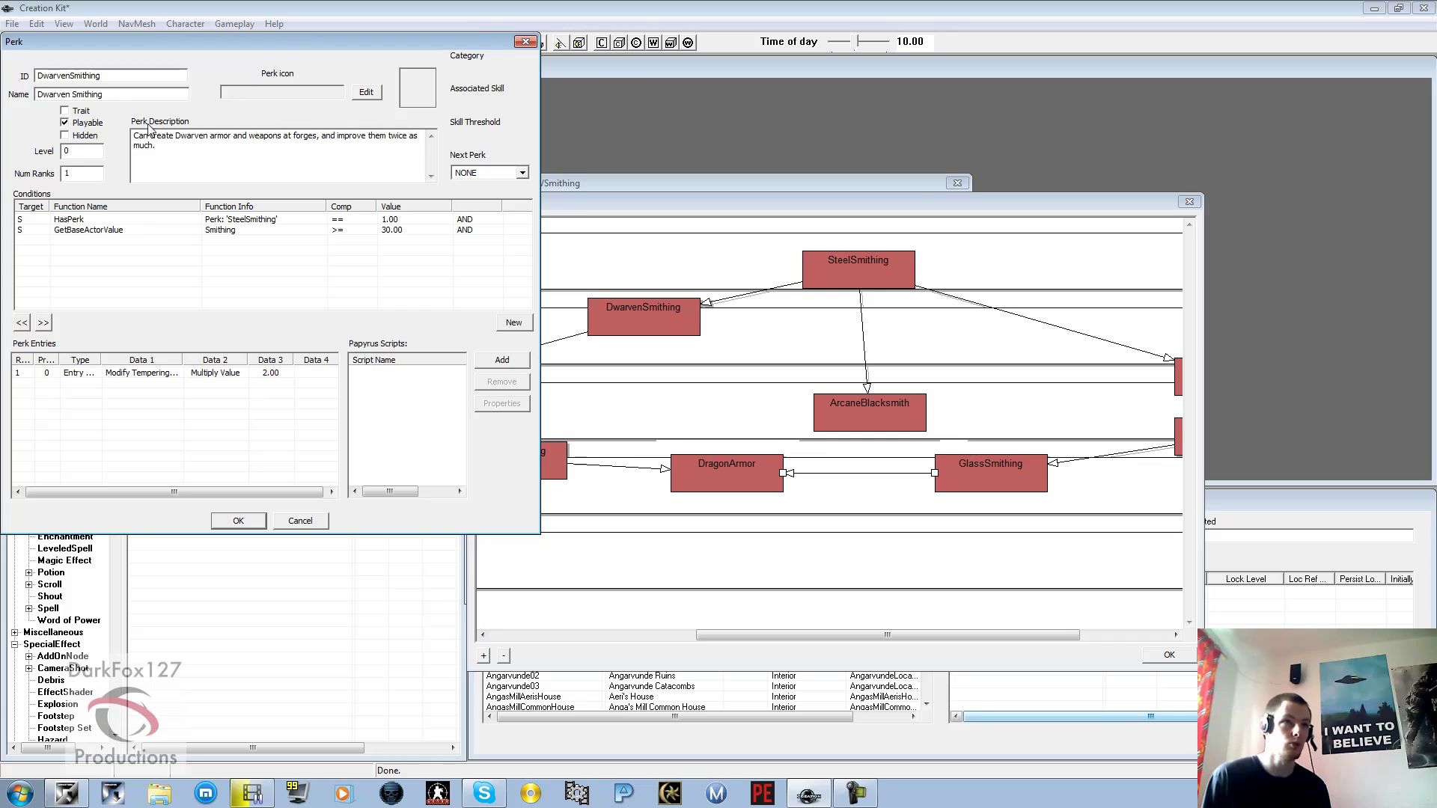
pyautogui.click(80, 219)
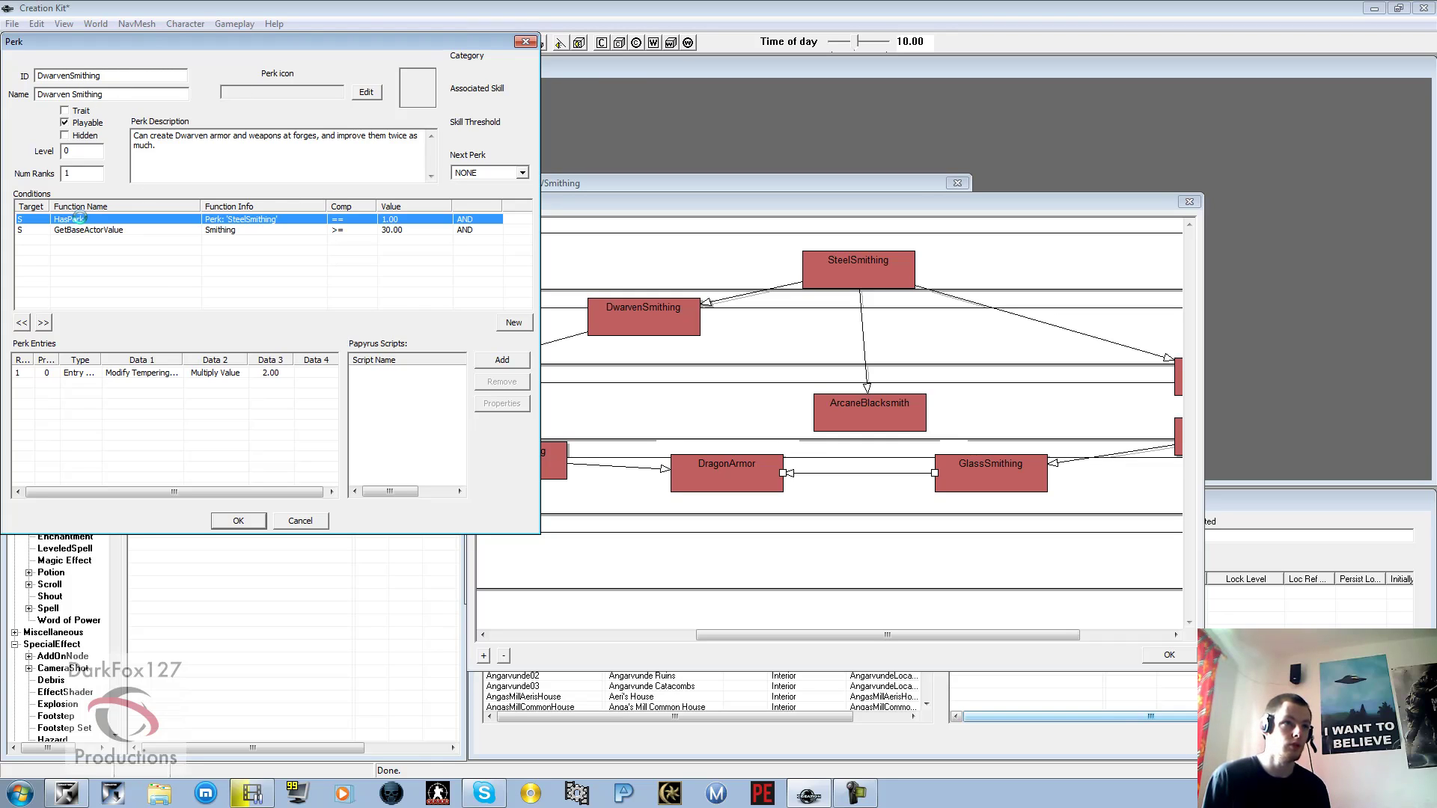
pyautogui.doubleClick(79, 219)
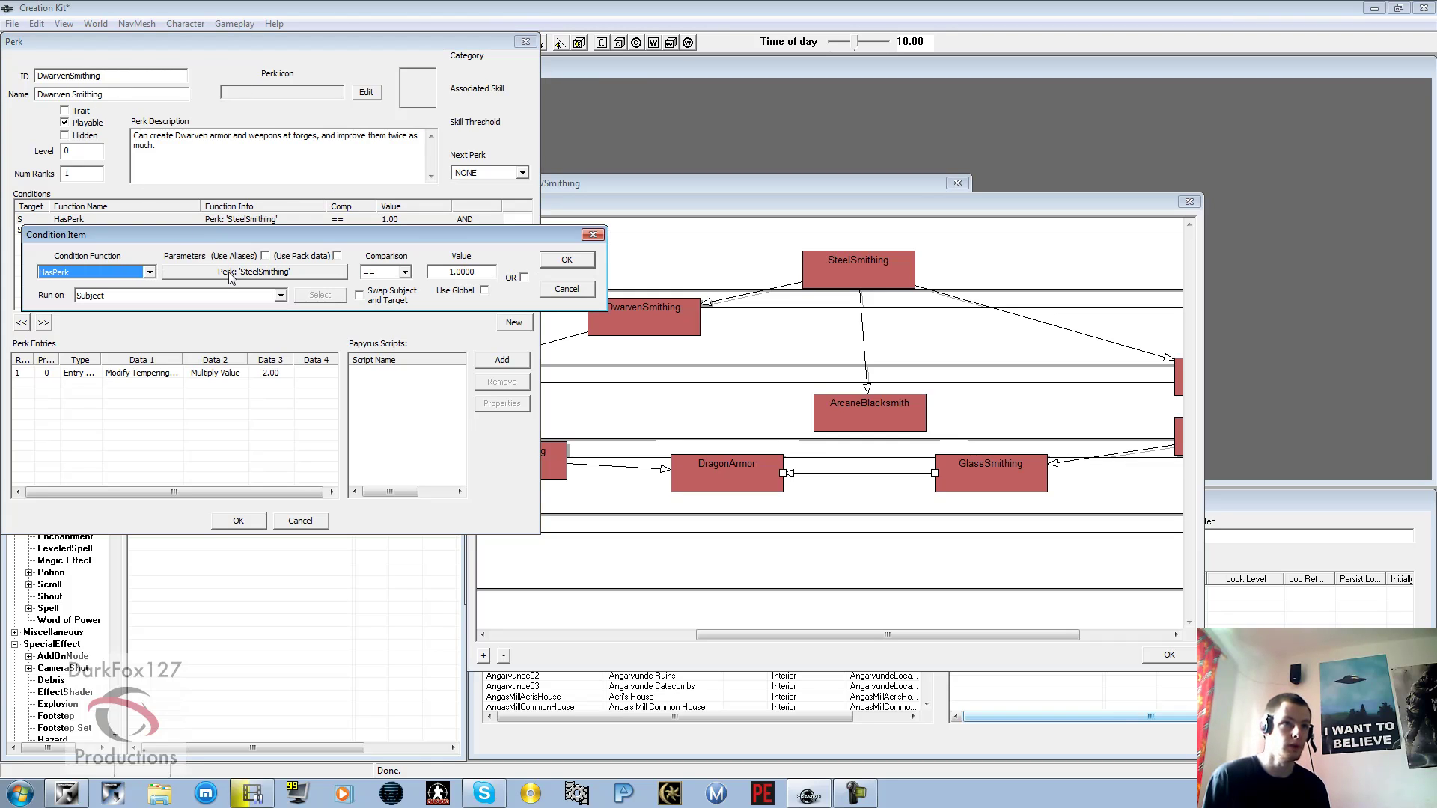
pyautogui.click(599, 320)
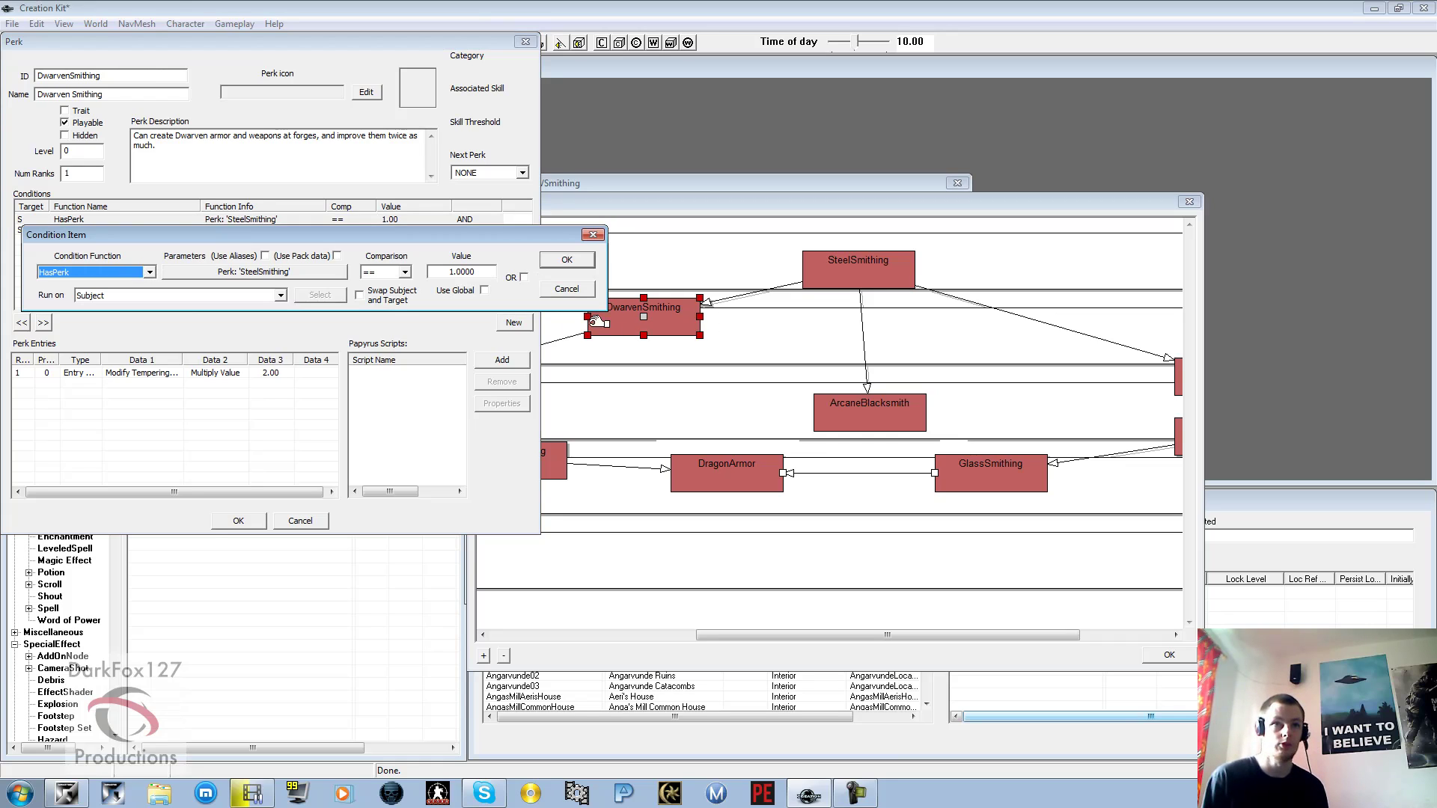
pyautogui.click(871, 276)
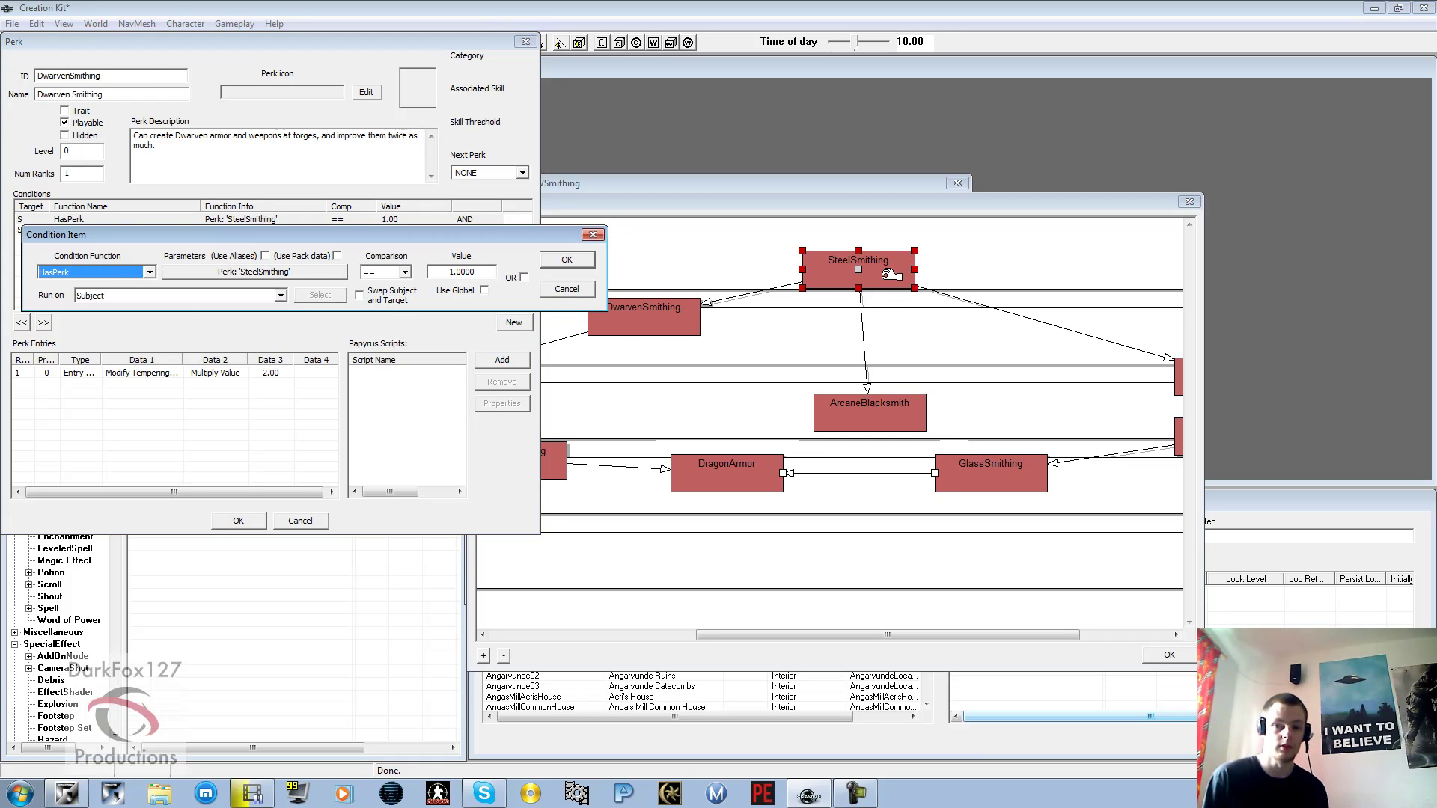
pyautogui.click(642, 318)
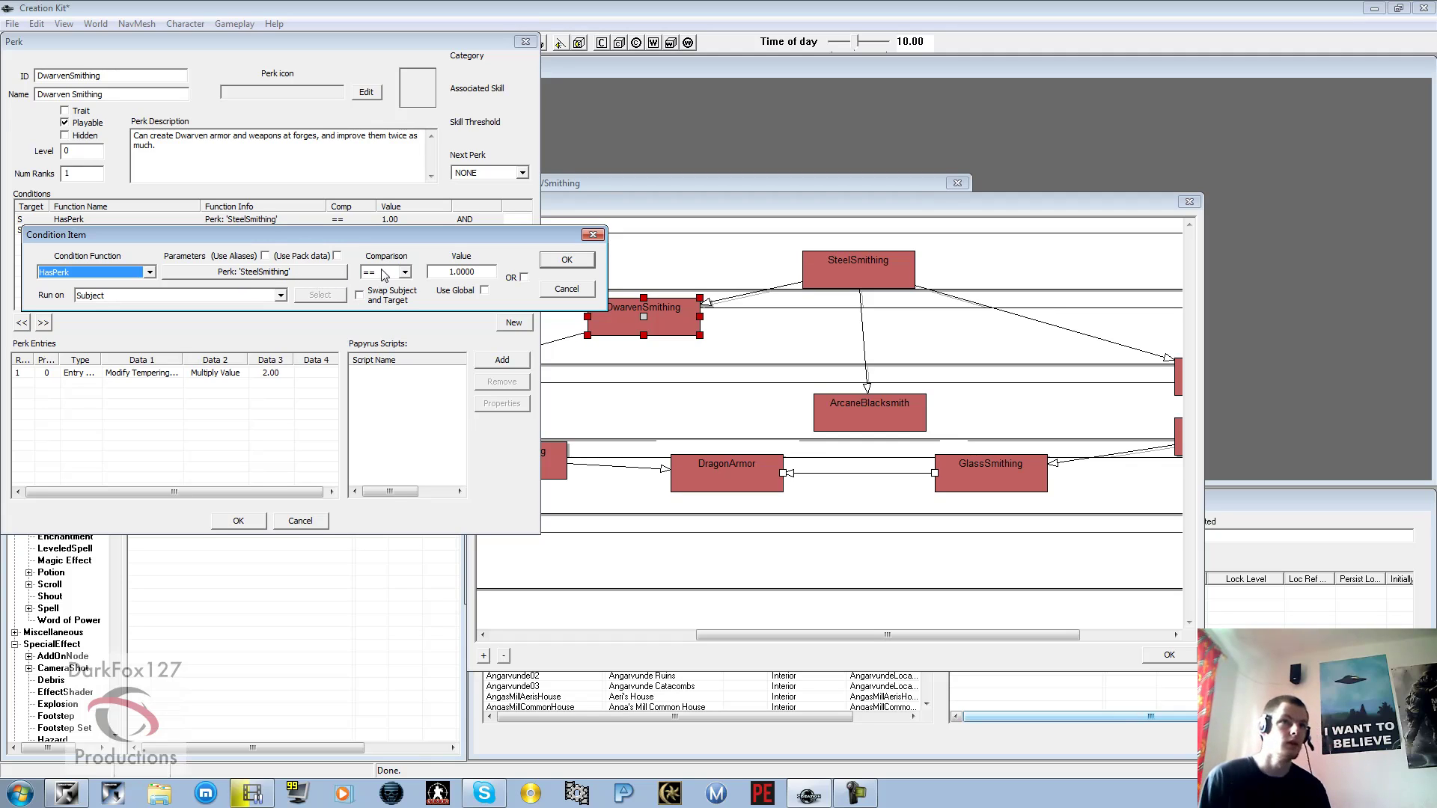
pyautogui.click(577, 289)
pyautogui.rightClick(206, 251)
pyautogui.click(214, 259)
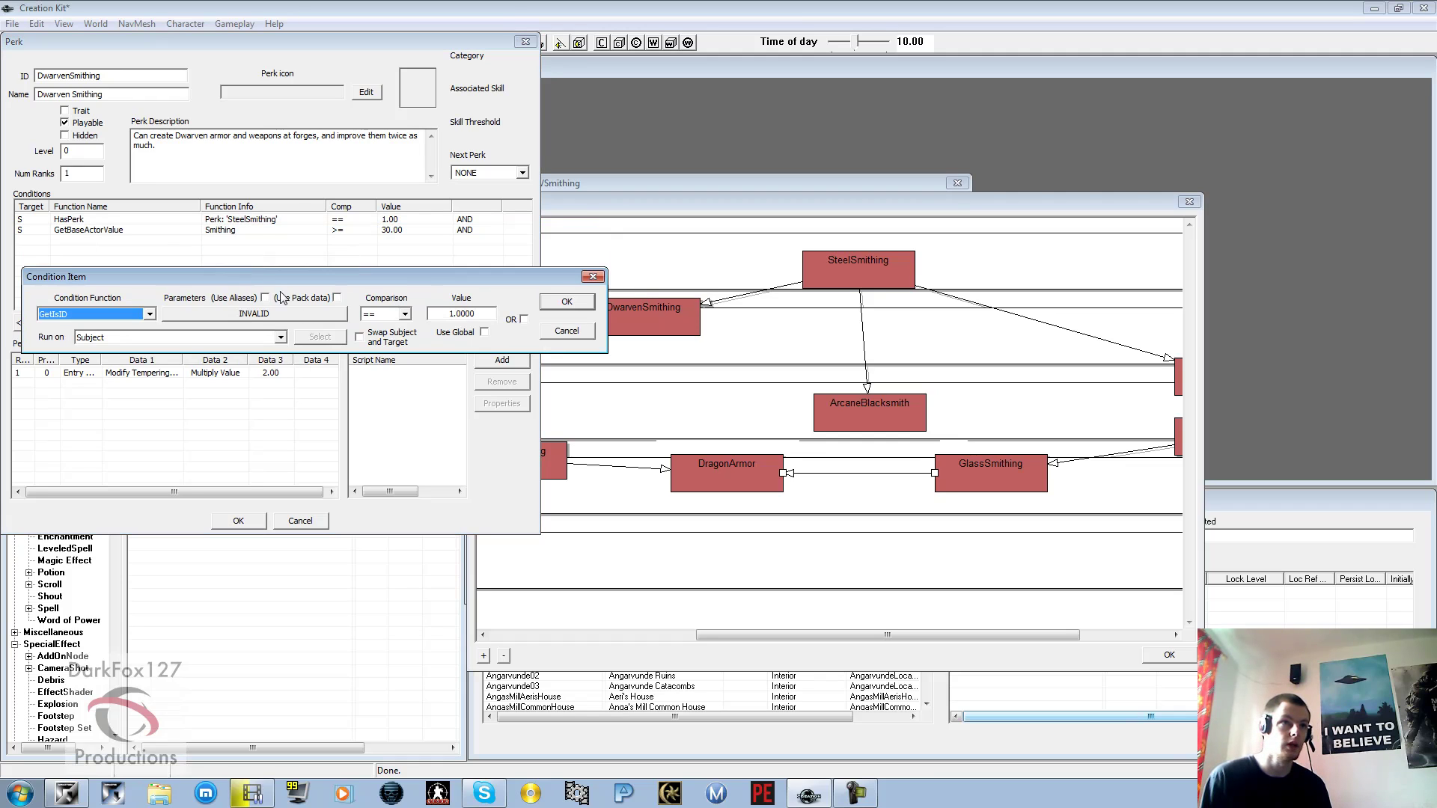
pyautogui.click(581, 289)
pyautogui.click(146, 220)
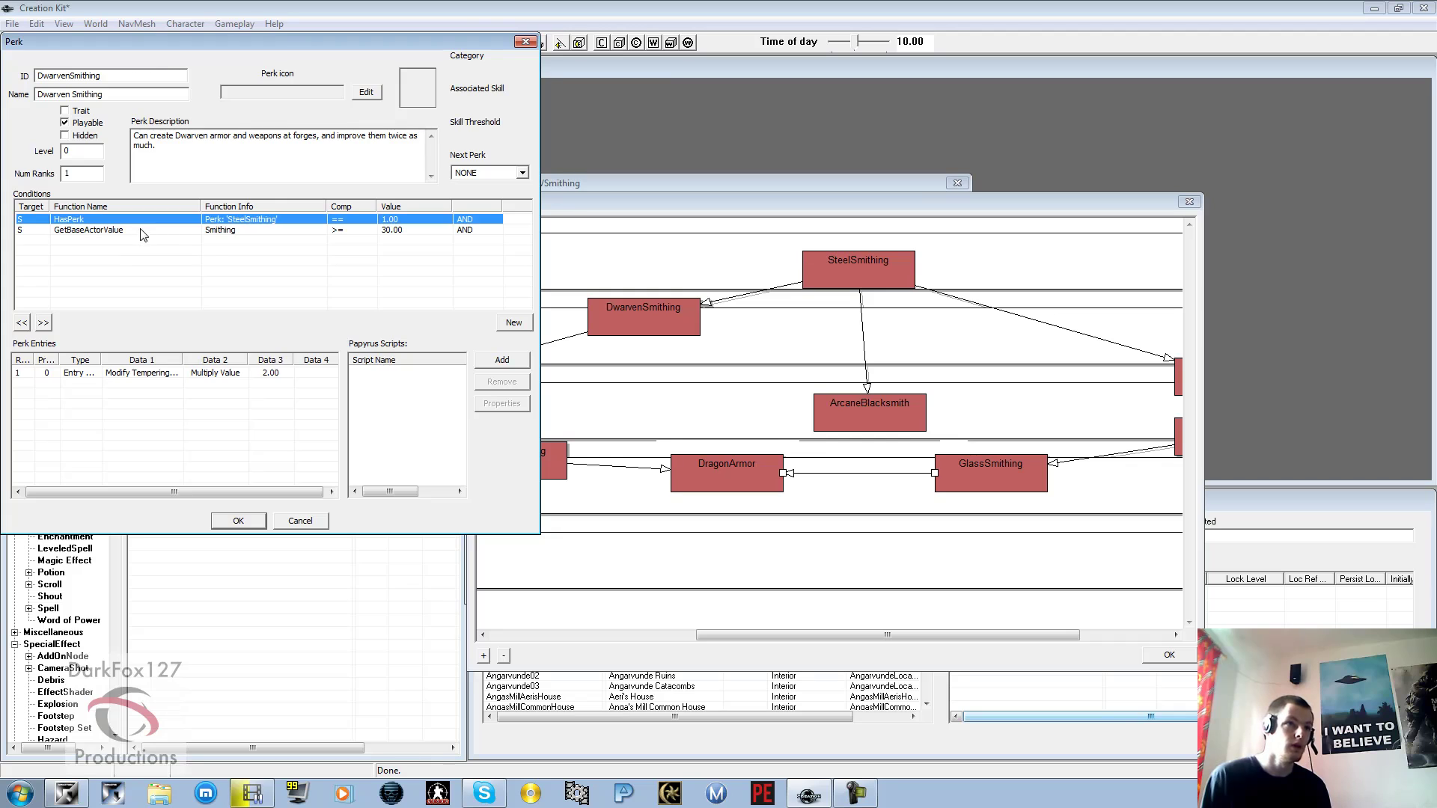
pyautogui.click(146, 231)
pyautogui.click(144, 254)
pyautogui.click(137, 233)
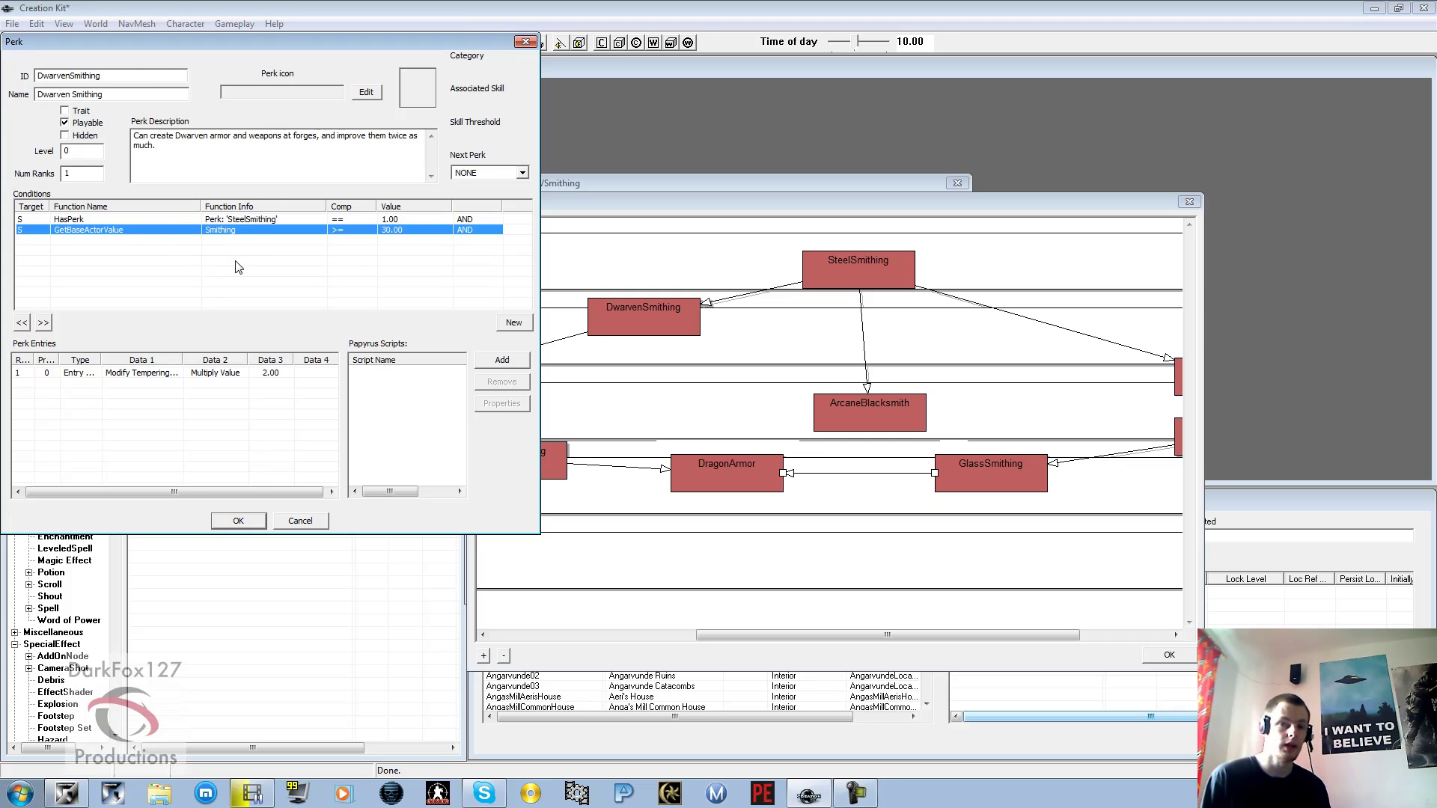
pyautogui.click(621, 324)
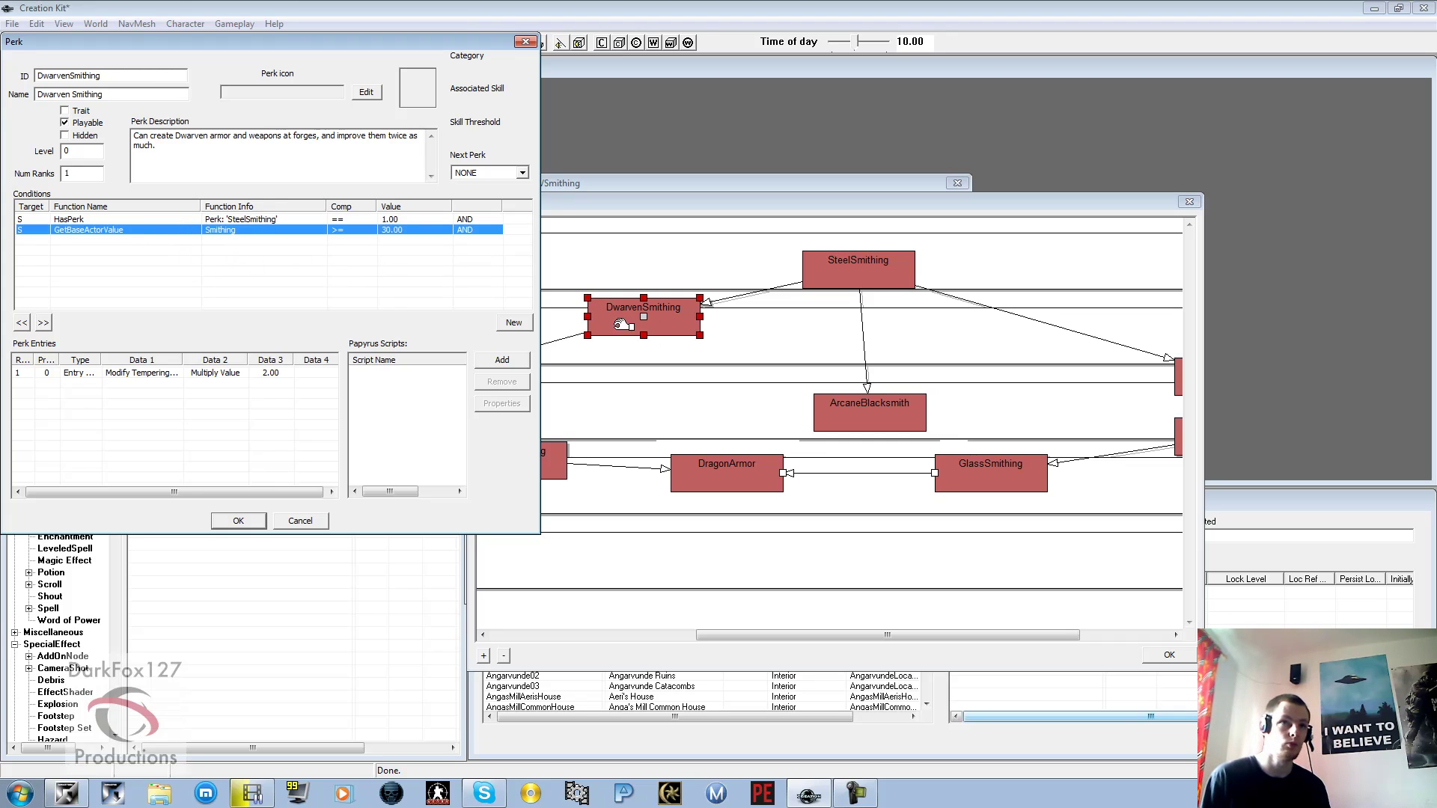
pyautogui.click(381, 255)
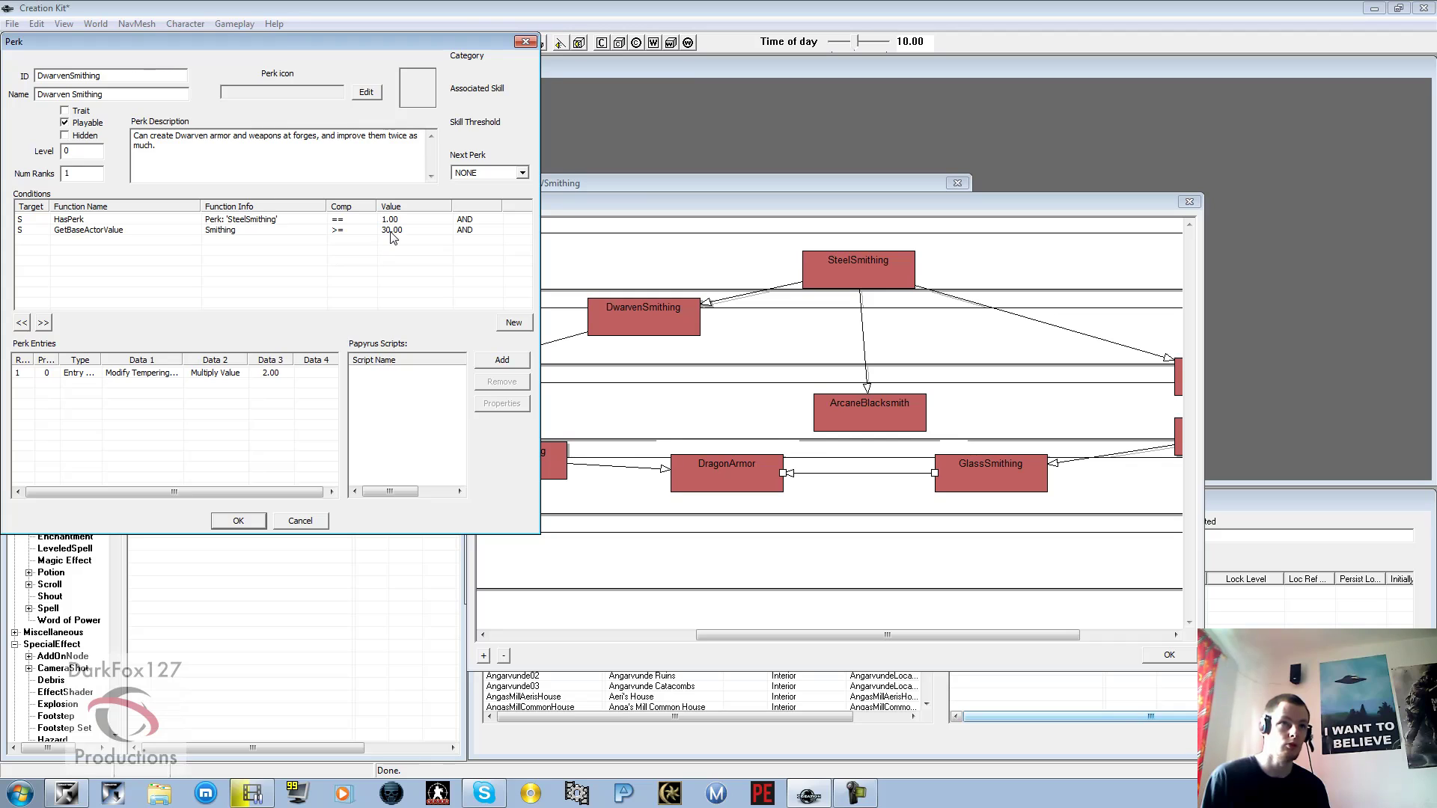
pyautogui.click(392, 232)
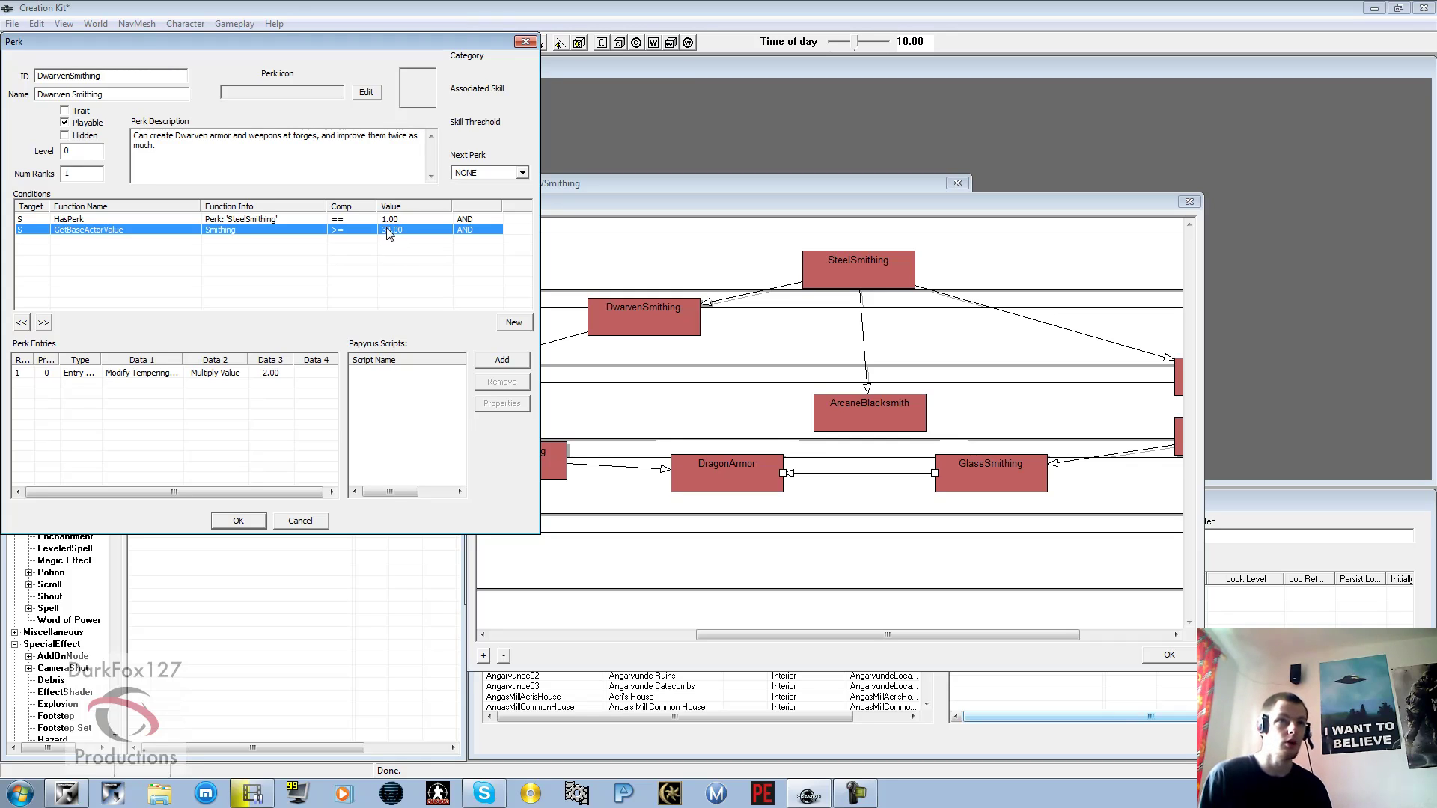
pyautogui.doubleClick(388, 232)
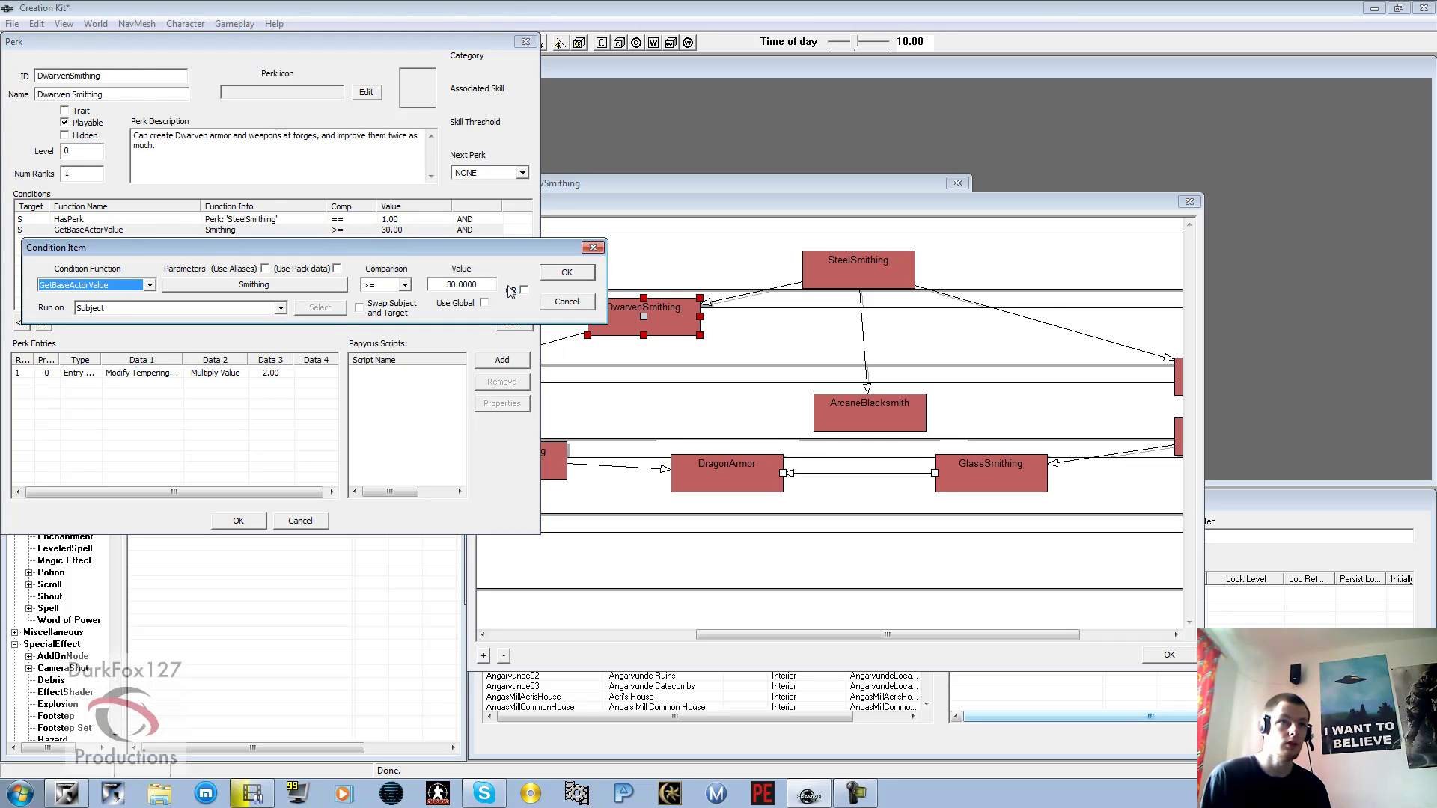
pyautogui.click(393, 285)
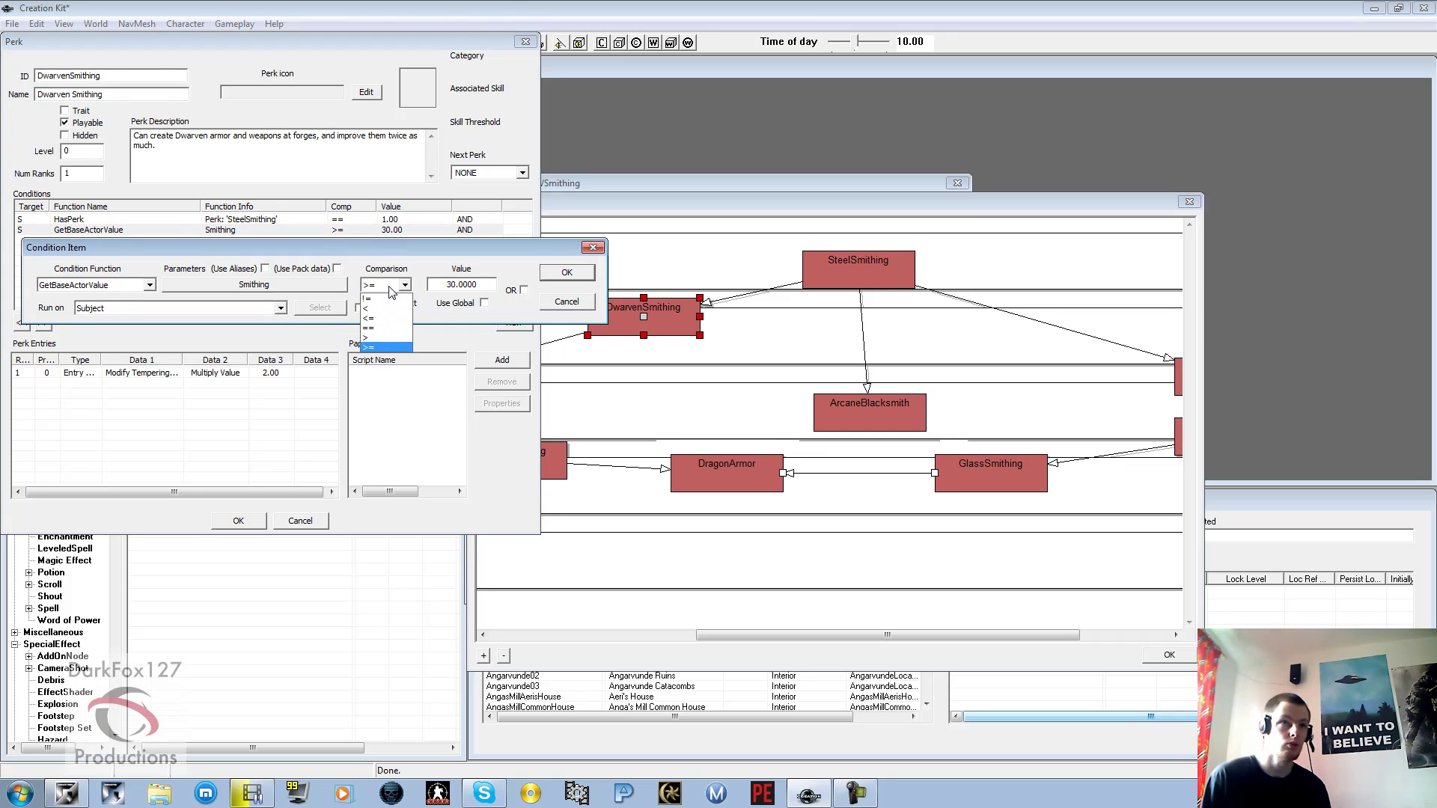
pyautogui.click(381, 348)
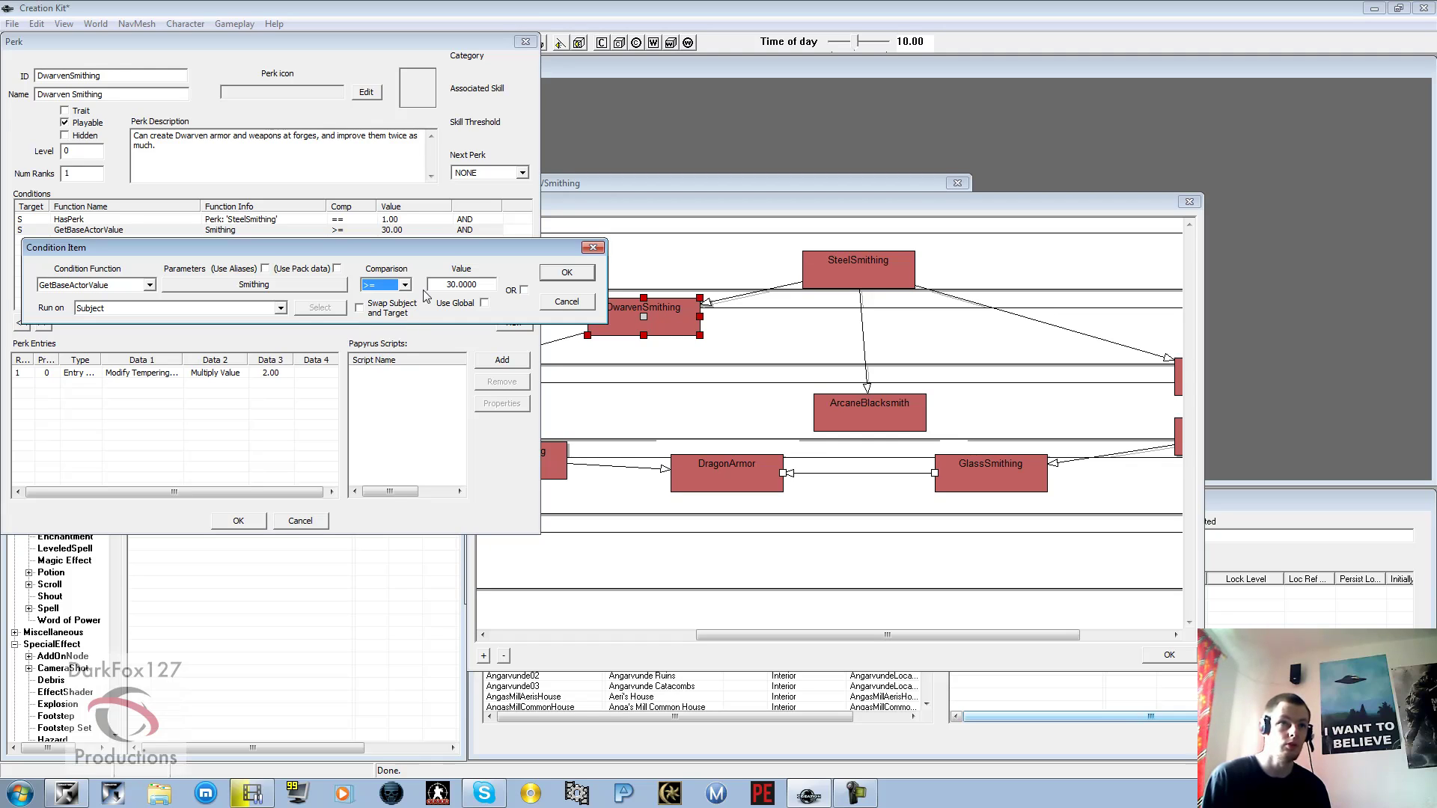
pyautogui.click(557, 301)
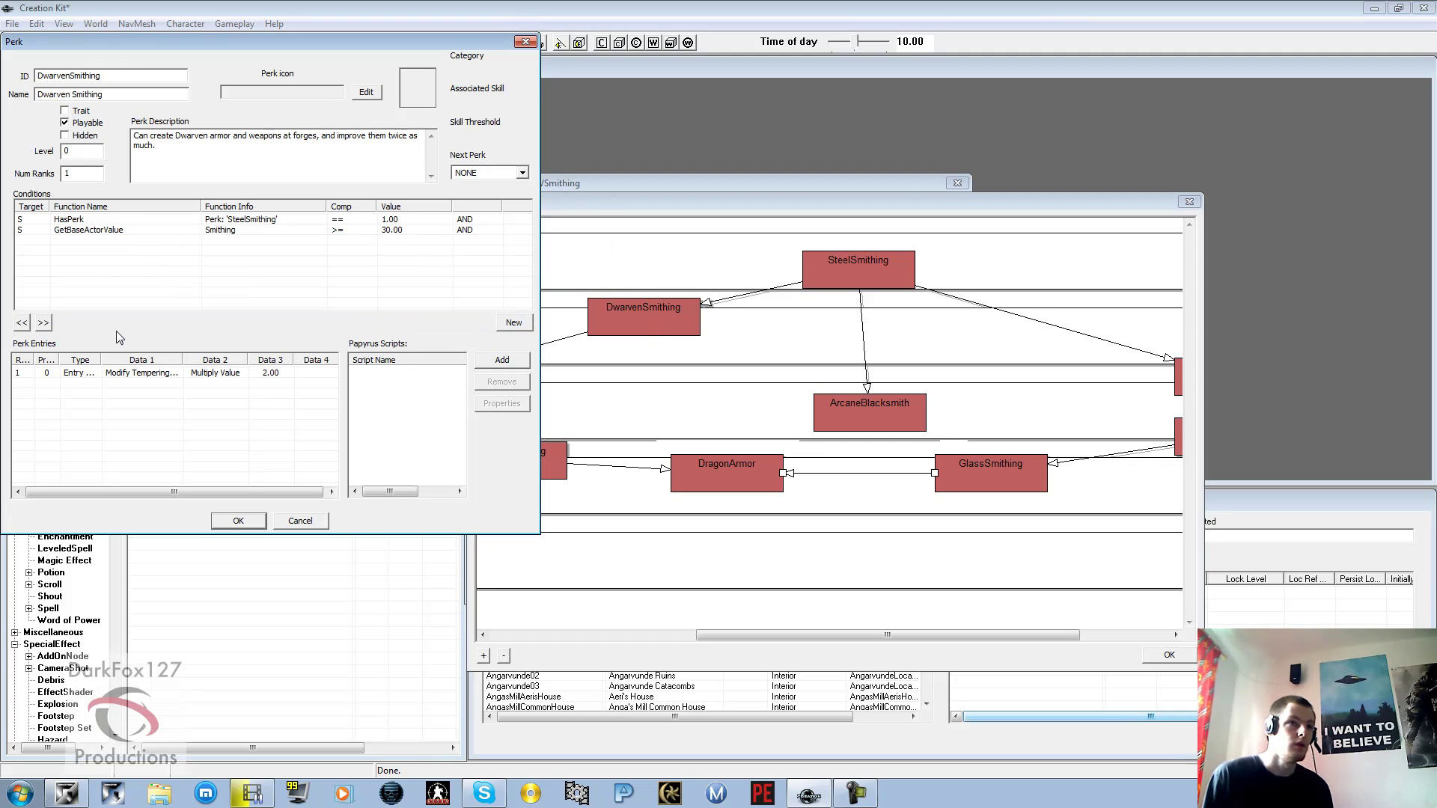
# Review the Modify Tempering perk entry and close the DwarvenSmithing perk's properties.
pyautogui.click(110, 374)
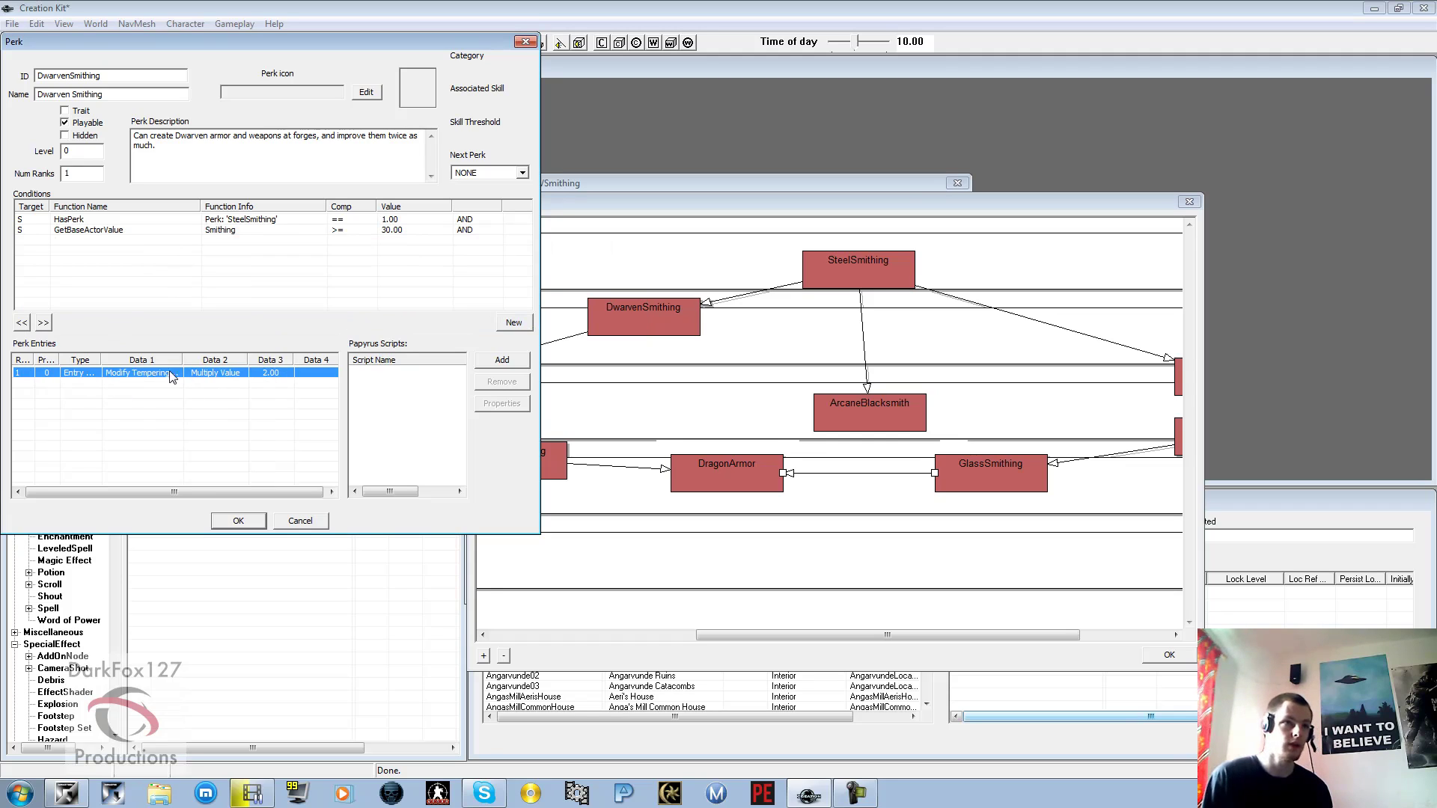
pyautogui.click(184, 288)
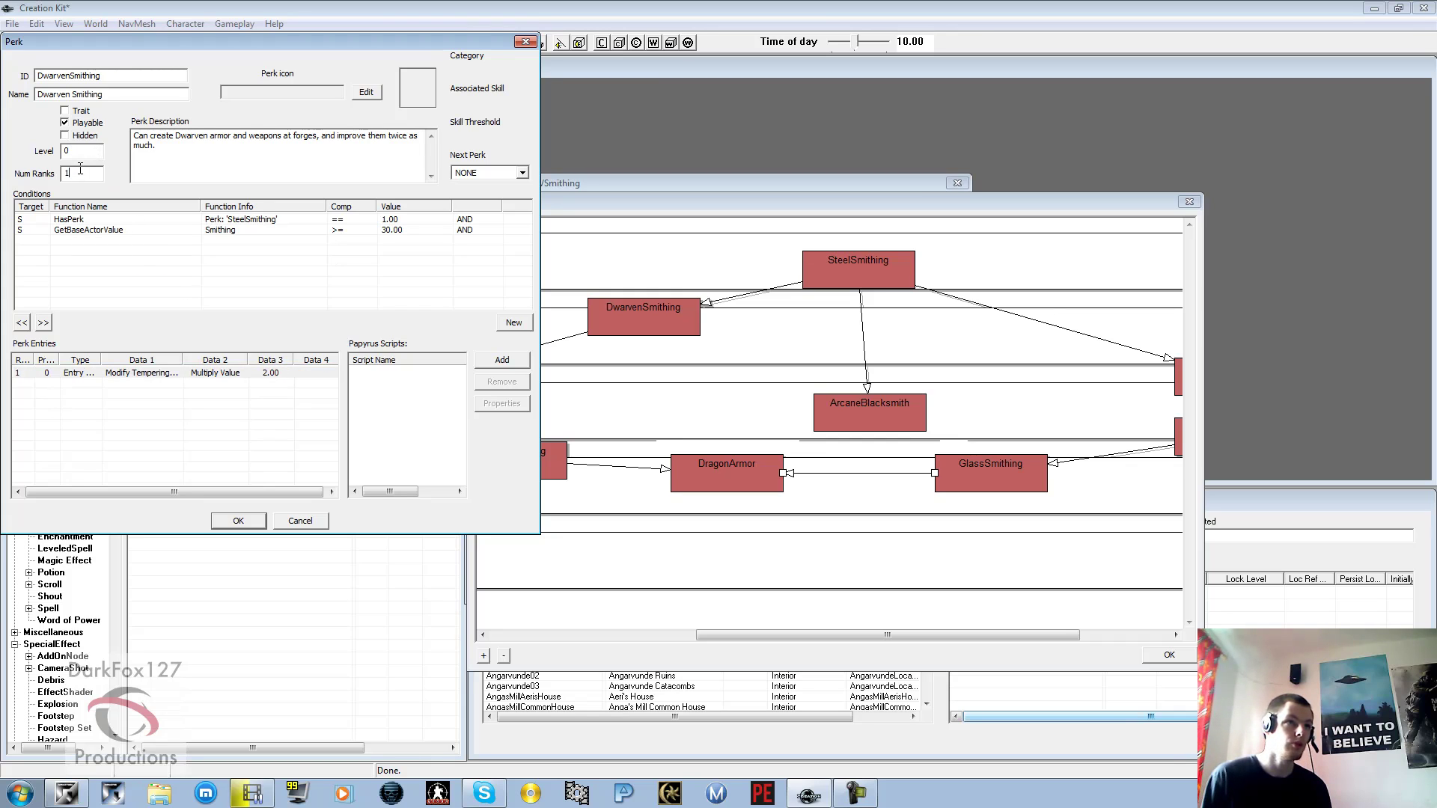
pyautogui.click(643, 323)
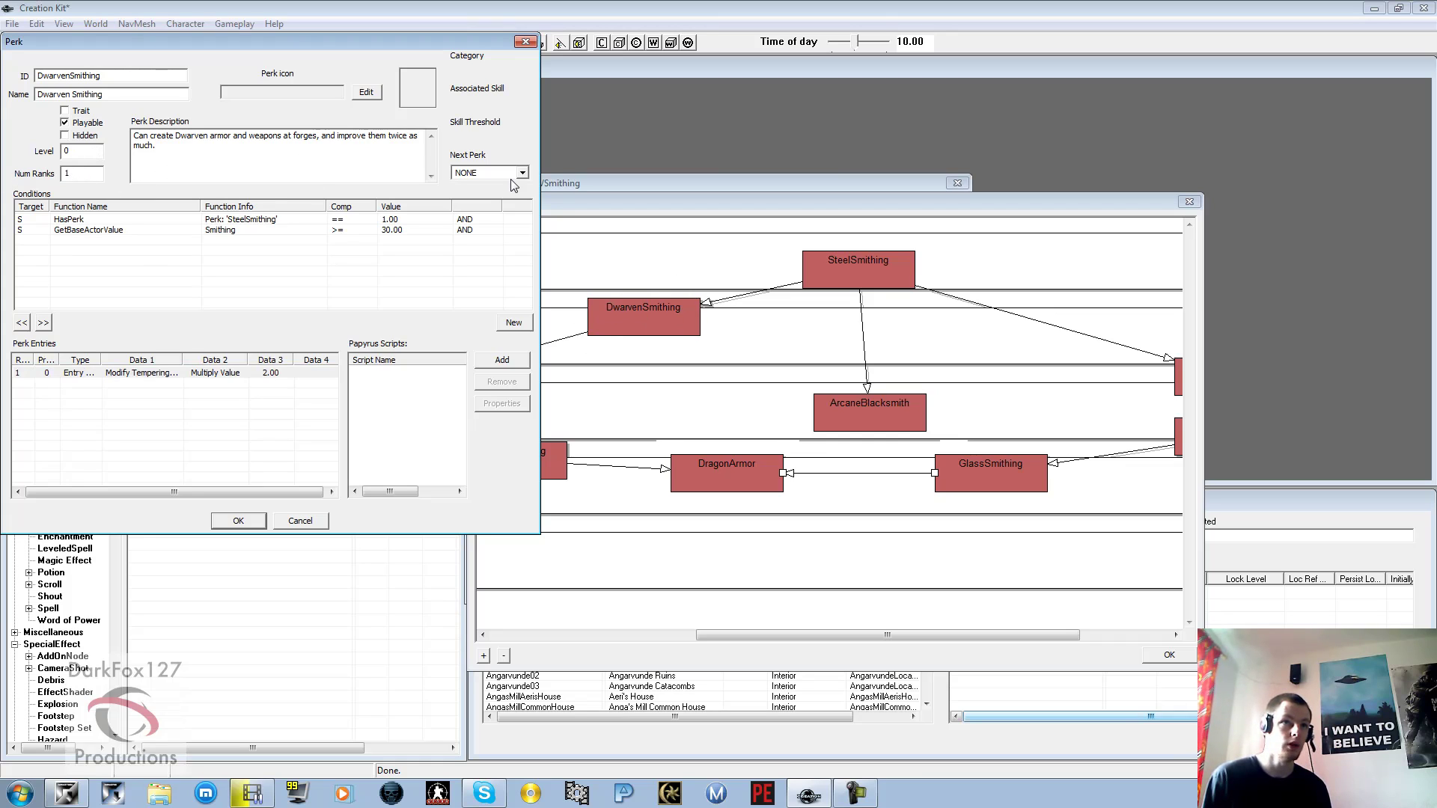
pyautogui.click(525, 40)
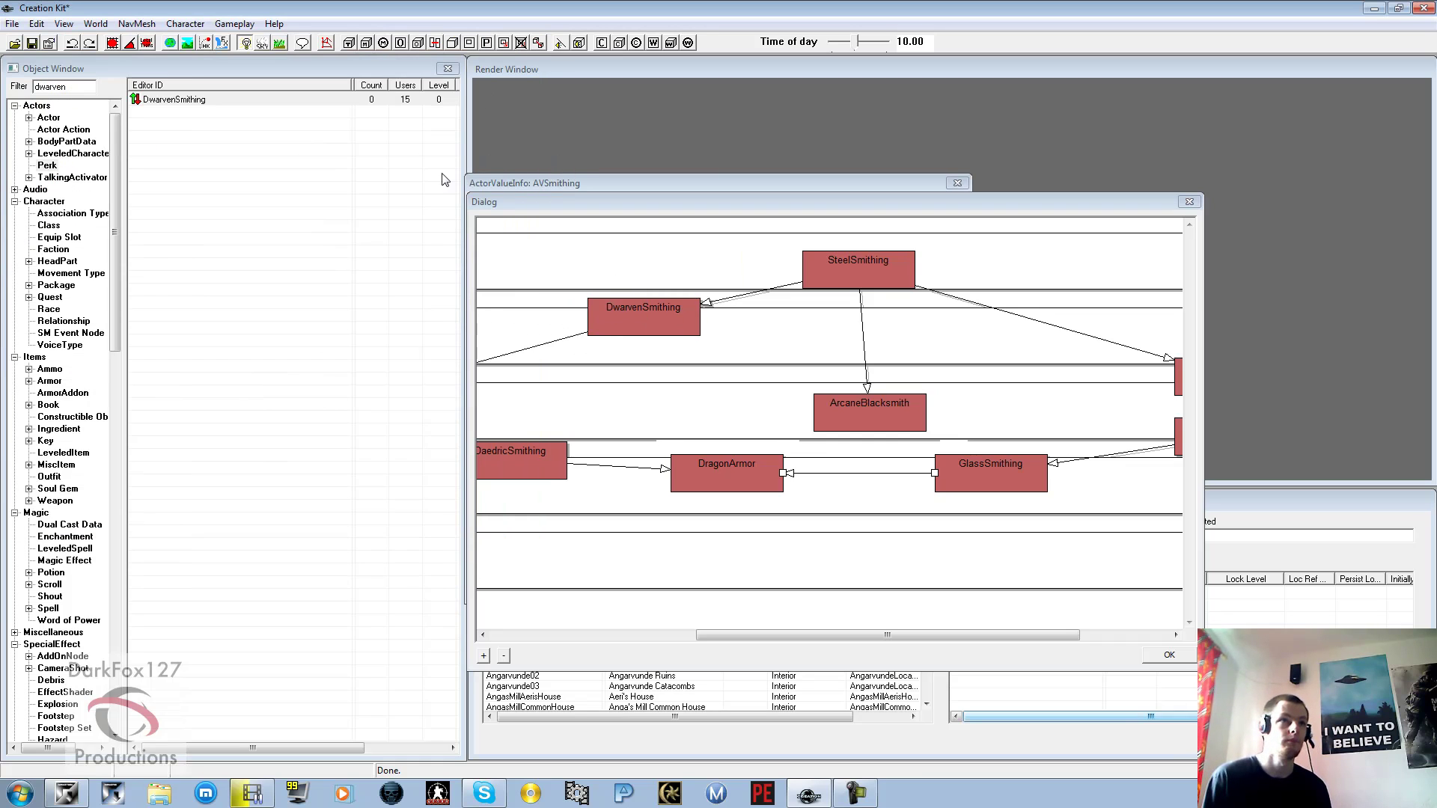
# Scroll the Smithing tree to show OrcishSmithing, EbonySmithing and DaedricSmithing.
pyautogui.click(700, 329)
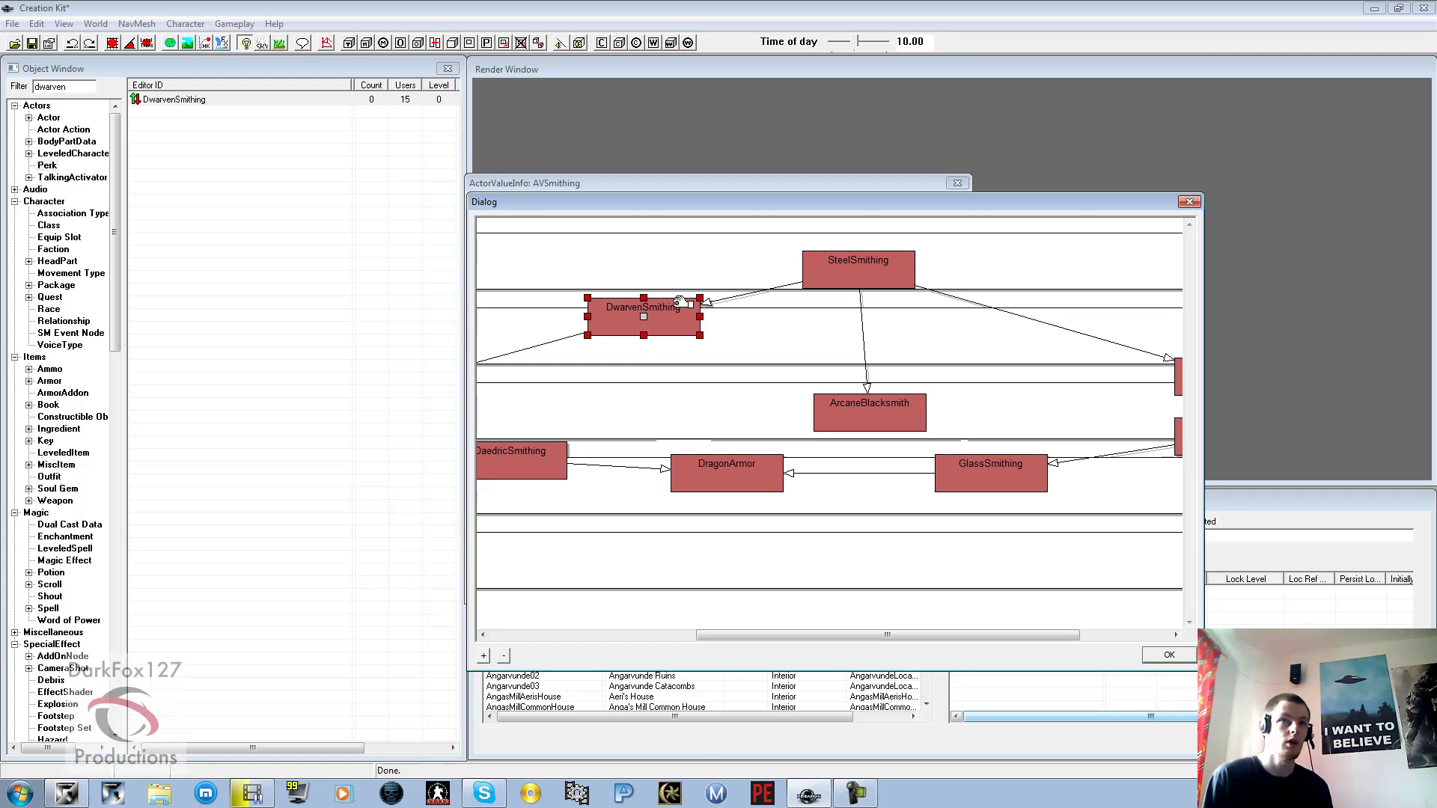
pyautogui.moveTo(756, 634); pyautogui.dragTo(575, 634)
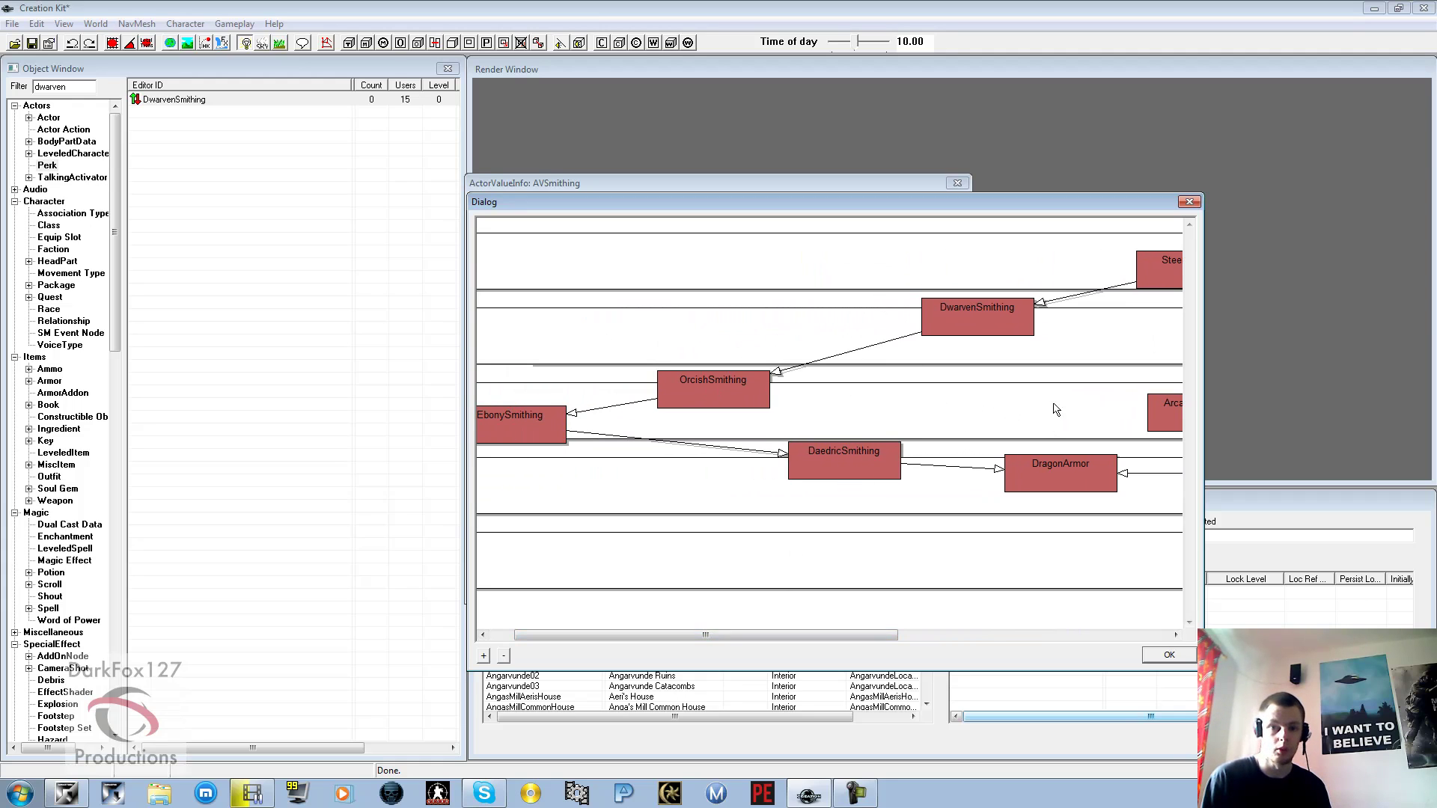
pyautogui.click(306, 305)
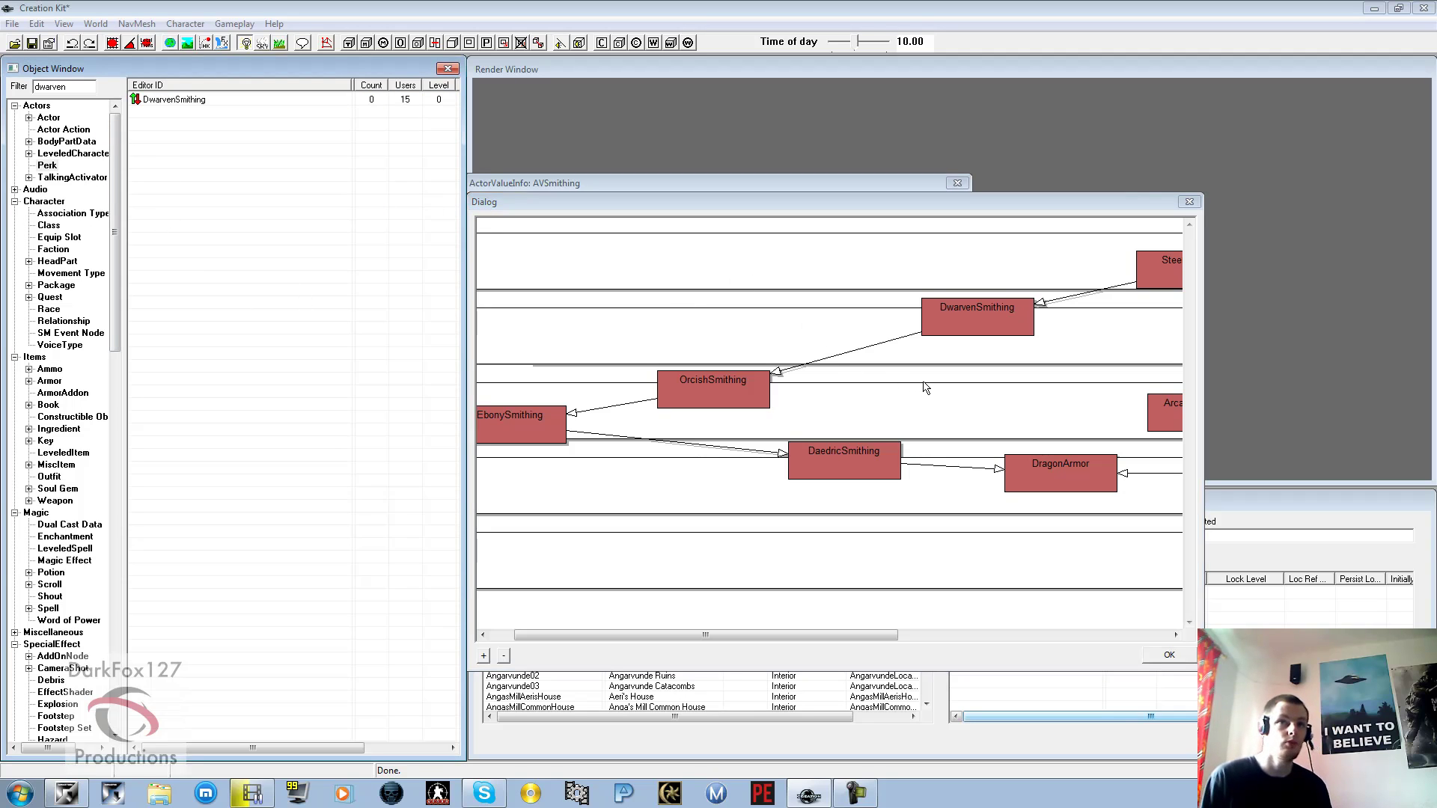
pyautogui.moveTo(745, 635); pyautogui.dragTo(946, 635)
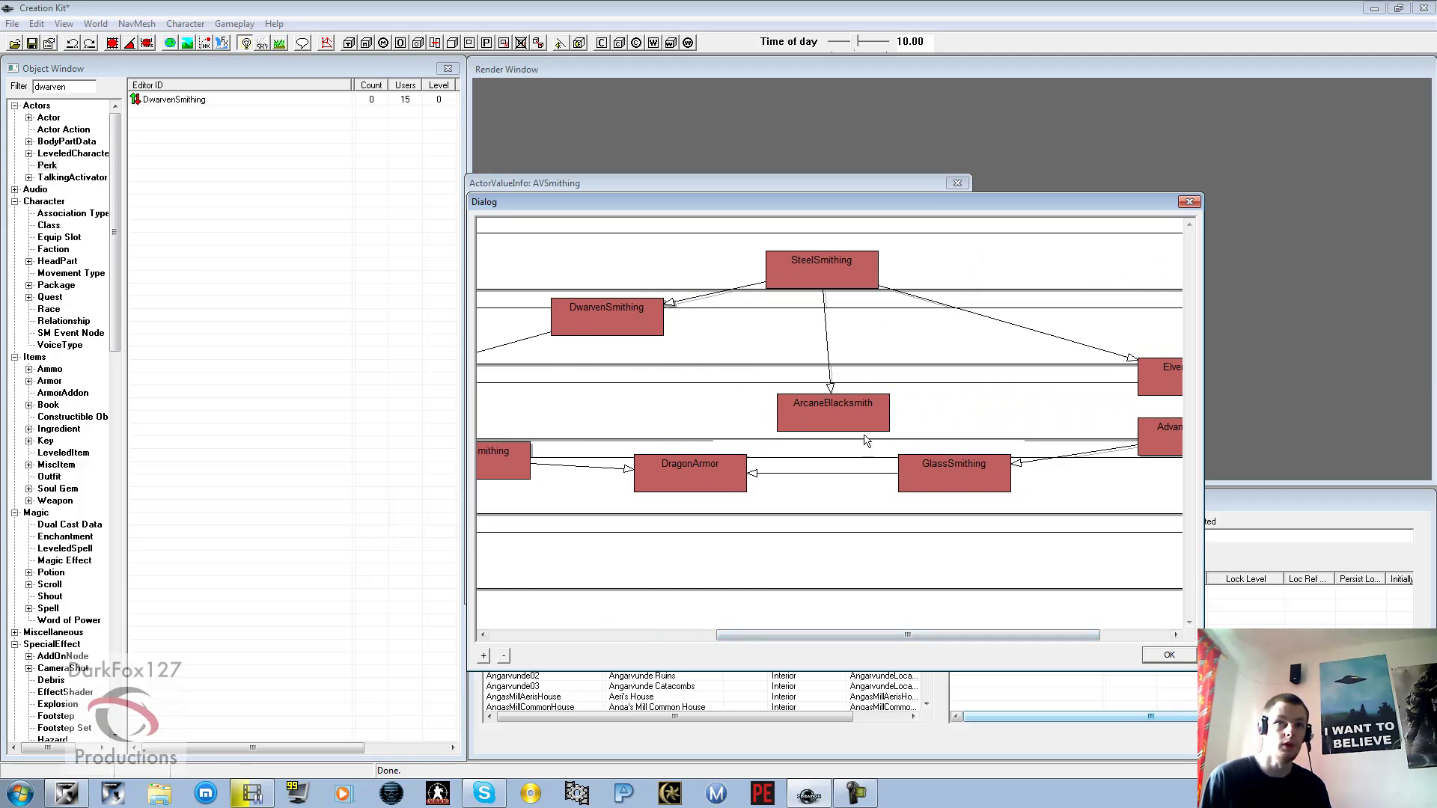
# Free ArcaneBlacksmith from grid snapping and place it below SteelSmithing in the Smithing tree.
pyautogui.click(832, 416)
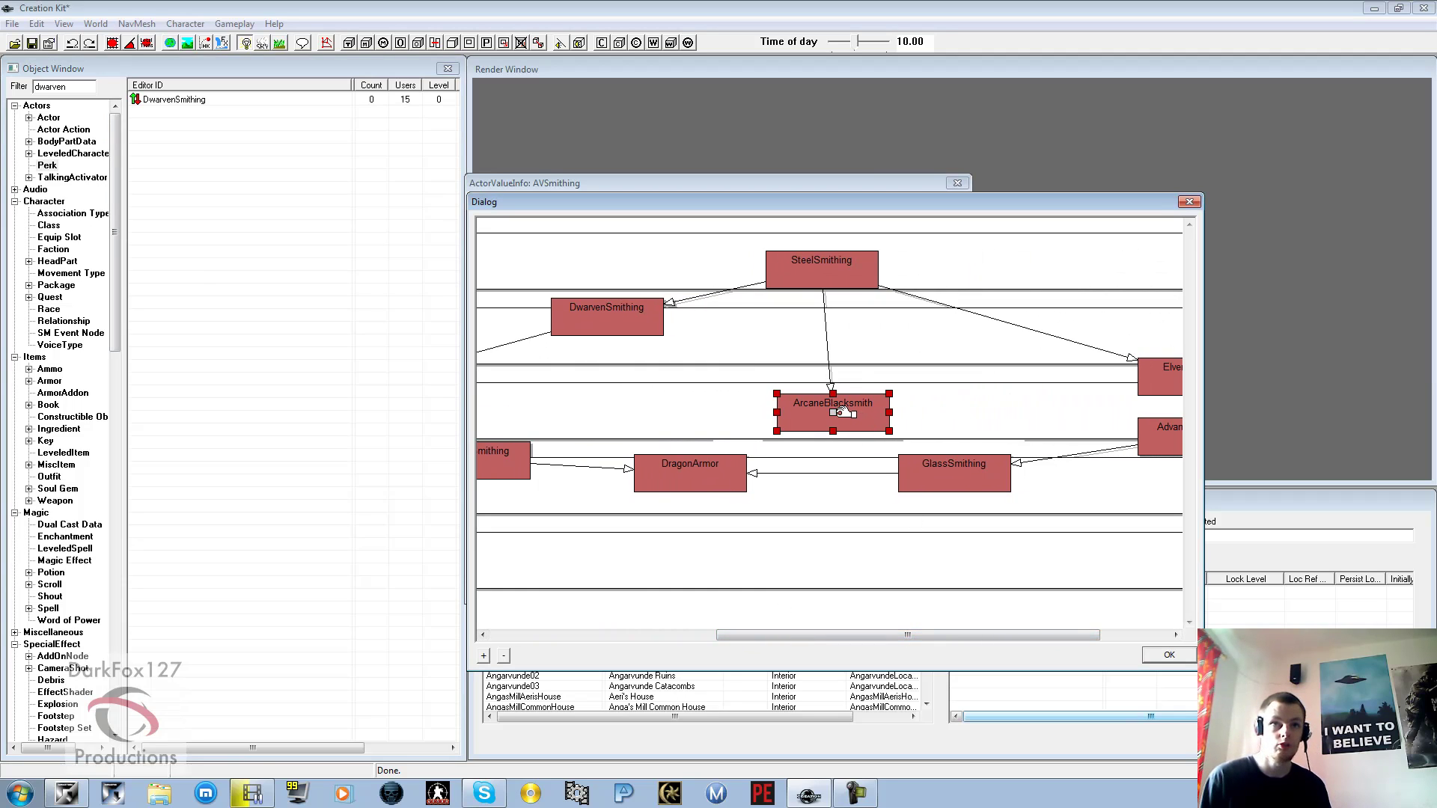
pyautogui.moveTo(833, 412)
pyautogui.mouseDown()
pyautogui.moveTo(847, 416)
pyautogui.moveTo(831, 413)
pyautogui.mouseUp()
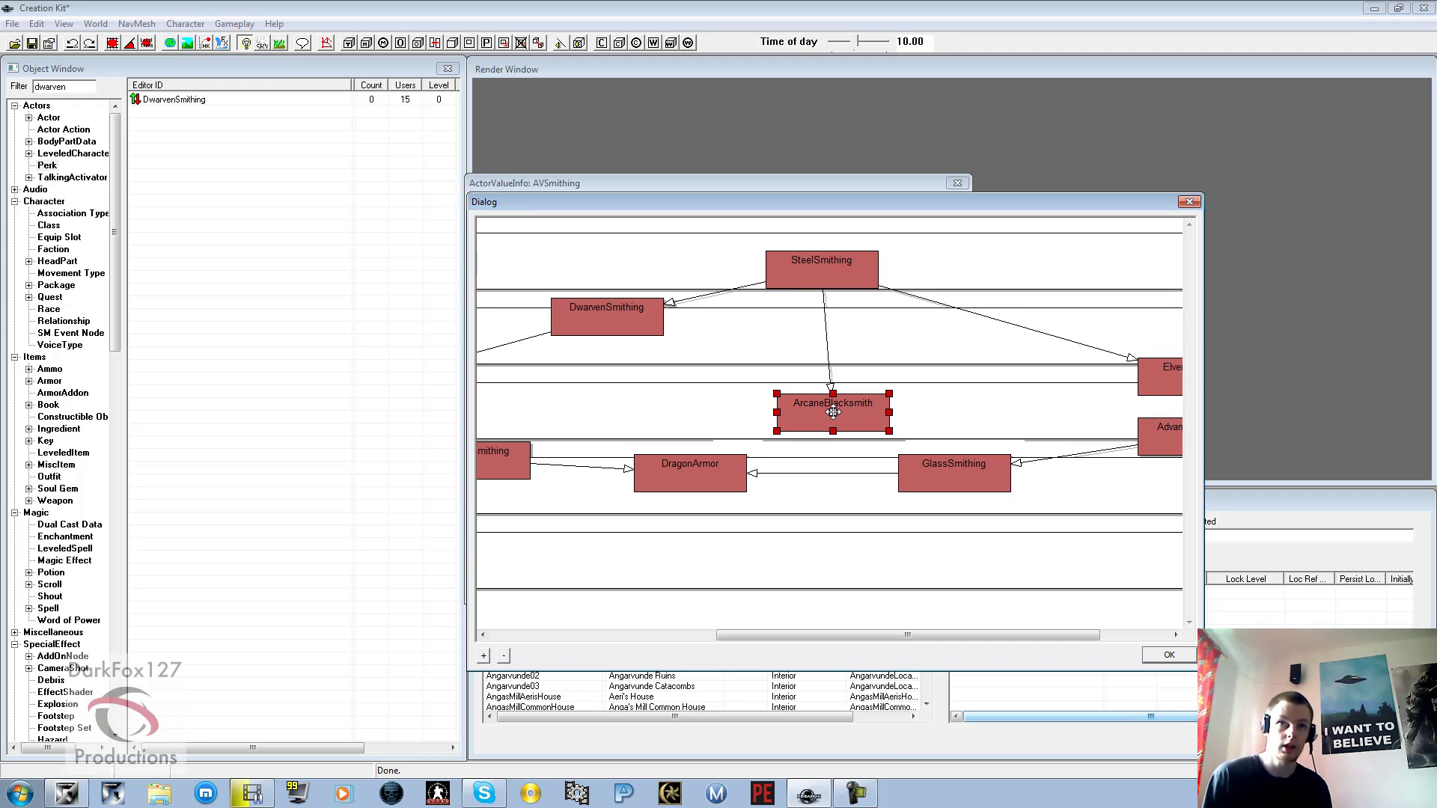
pyautogui.moveTo(833, 412)
pyautogui.mouseDown()
pyautogui.moveTo(910, 396)
pyautogui.moveTo(928, 408)
pyautogui.moveTo(782, 389)
pyautogui.moveTo(774, 349)
pyautogui.moveTo(818, 411)
pyautogui.moveTo(851, 404)
pyautogui.mouseUp()
pyautogui.rightClick(851, 404)
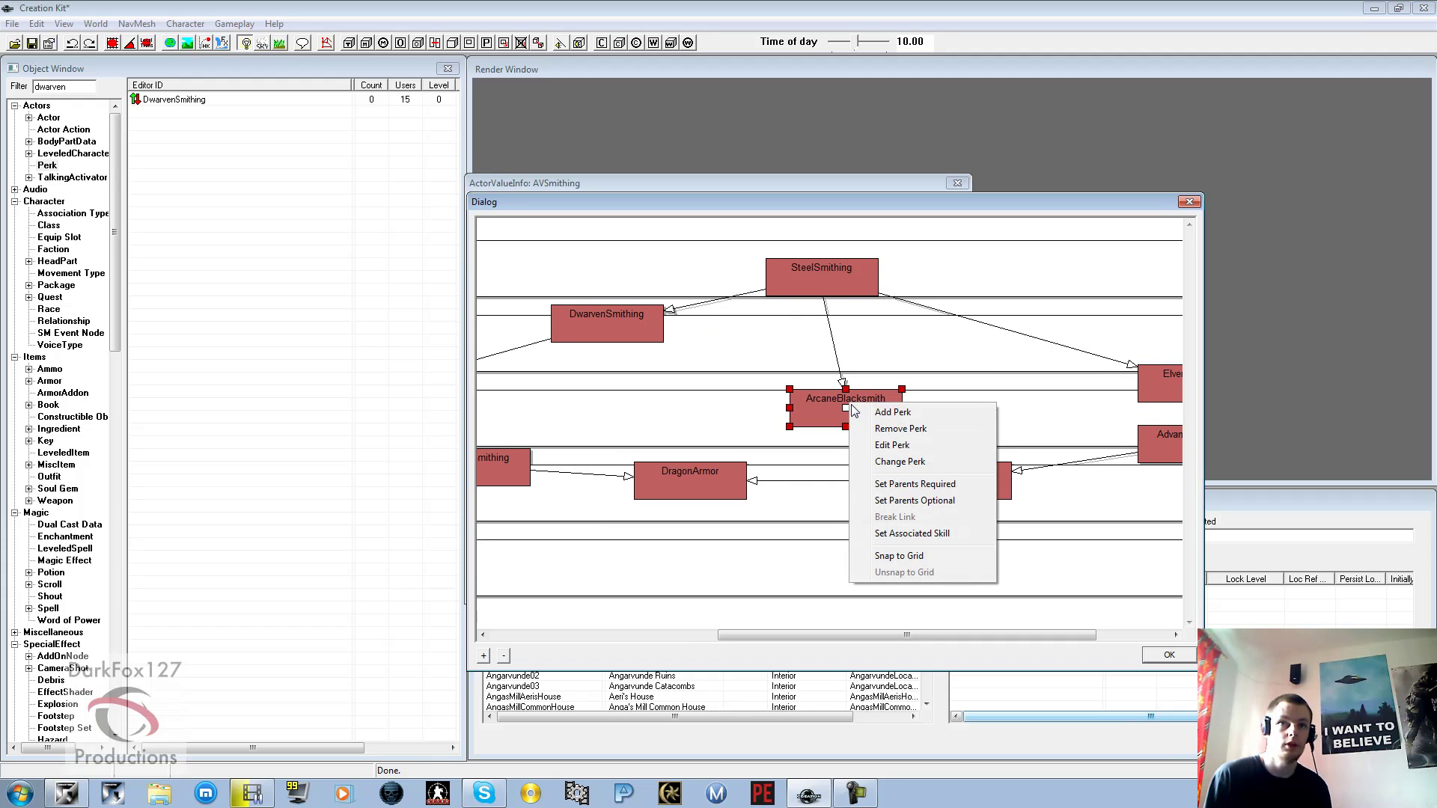
pyautogui.click(900, 556)
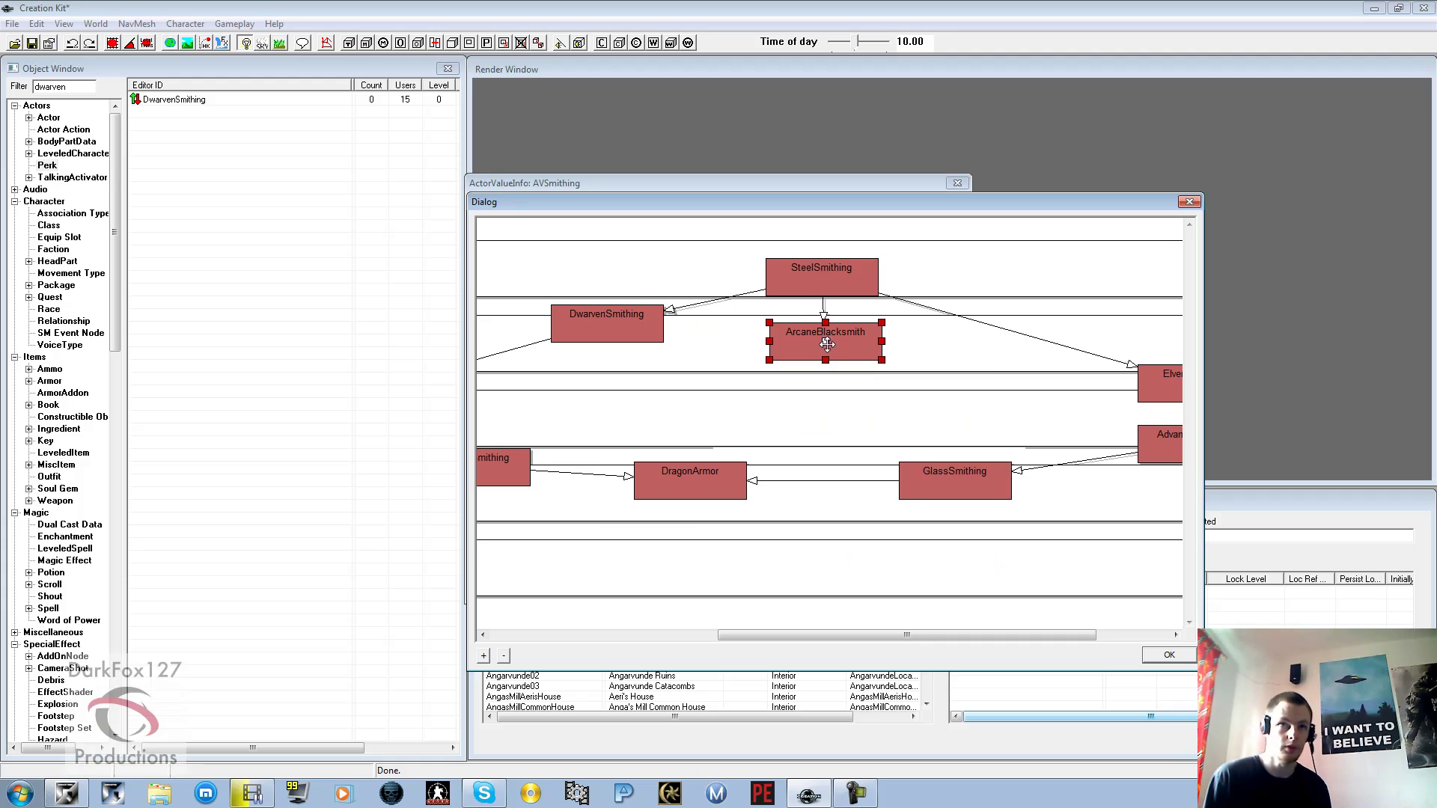
pyautogui.moveTo(826, 338)
pyautogui.mouseDown()
pyautogui.moveTo(840, 431)
pyautogui.moveTo(826, 344)
pyautogui.mouseUp()
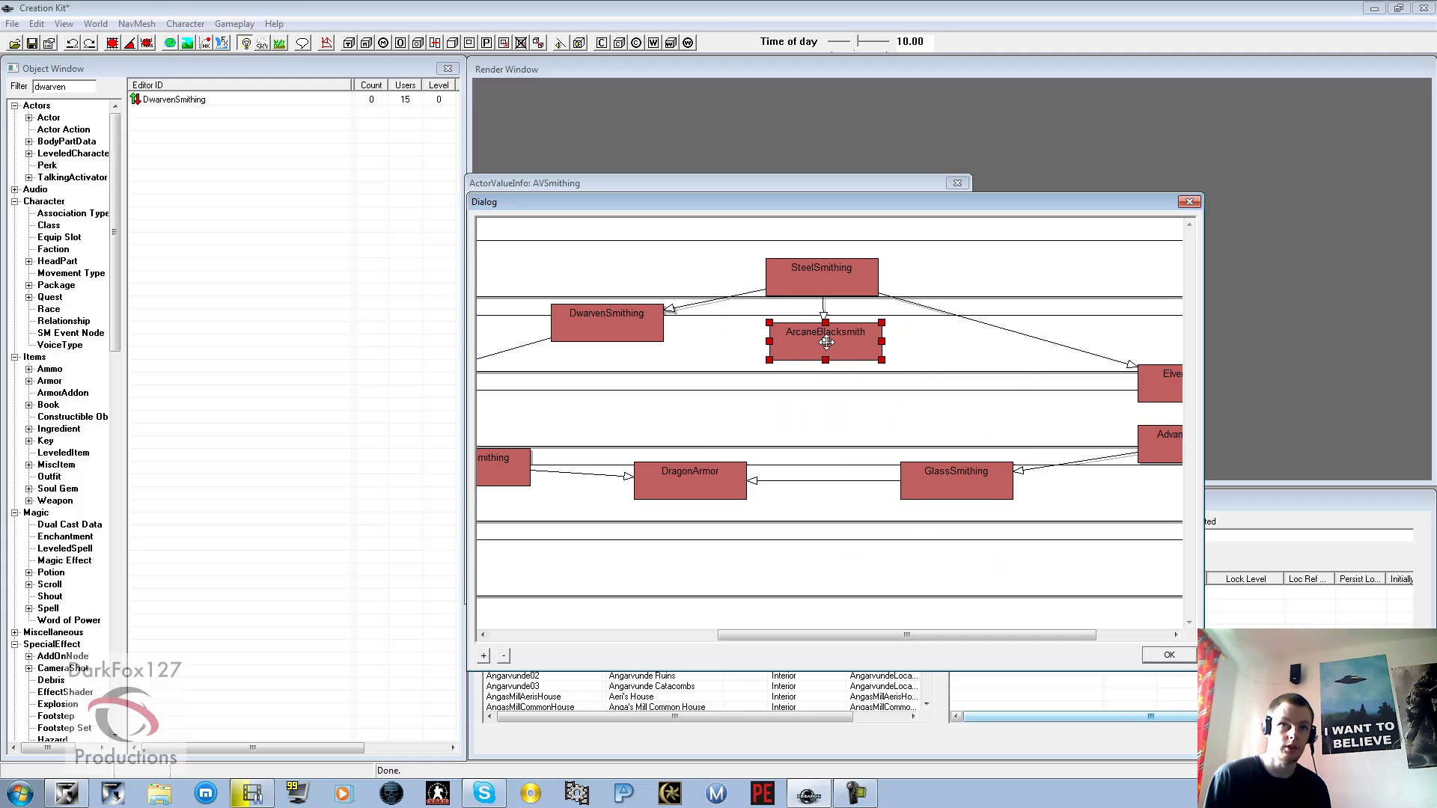
pyautogui.rightClick(826, 343)
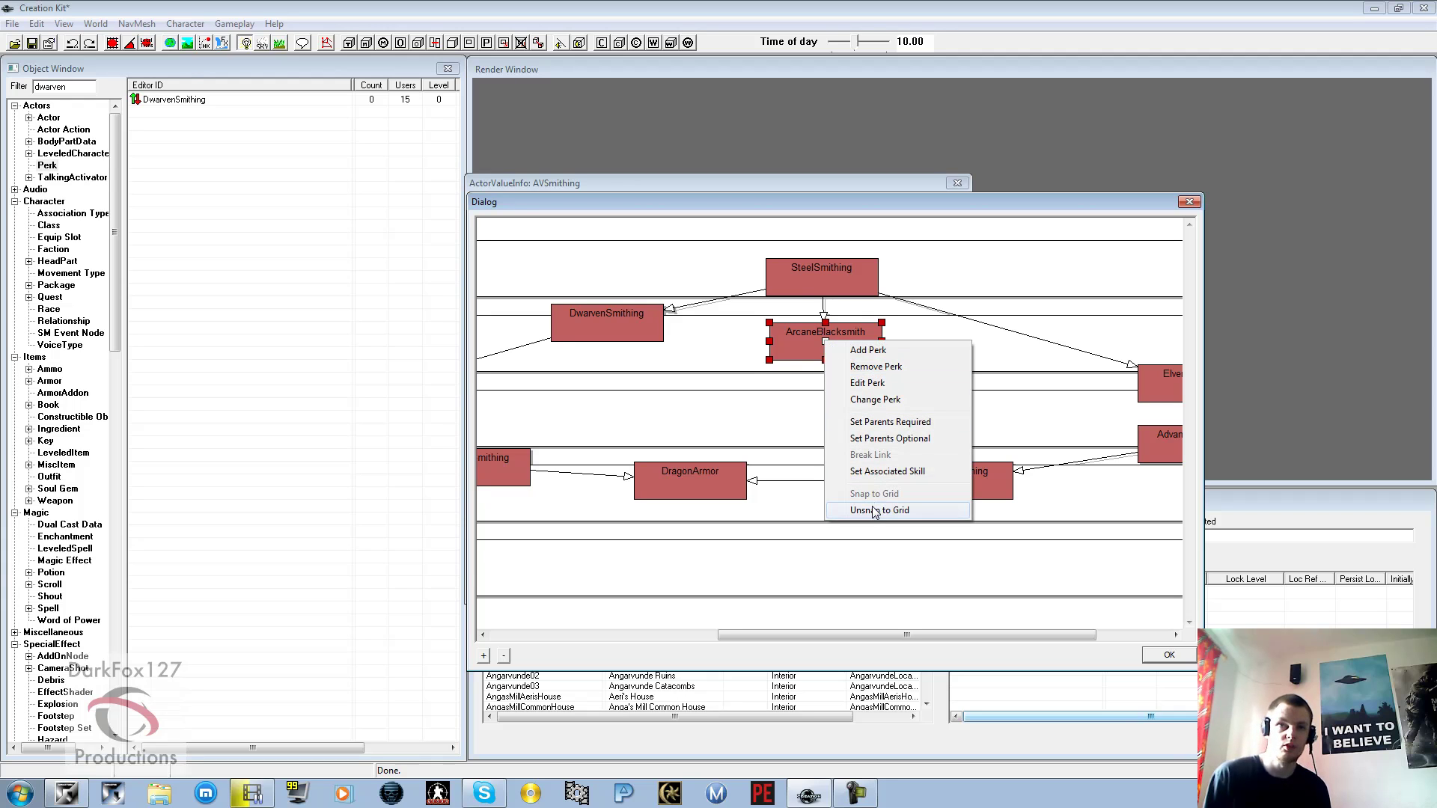
pyautogui.click(875, 511)
pyautogui.moveTo(828, 341); pyautogui.dragTo(966, 421)
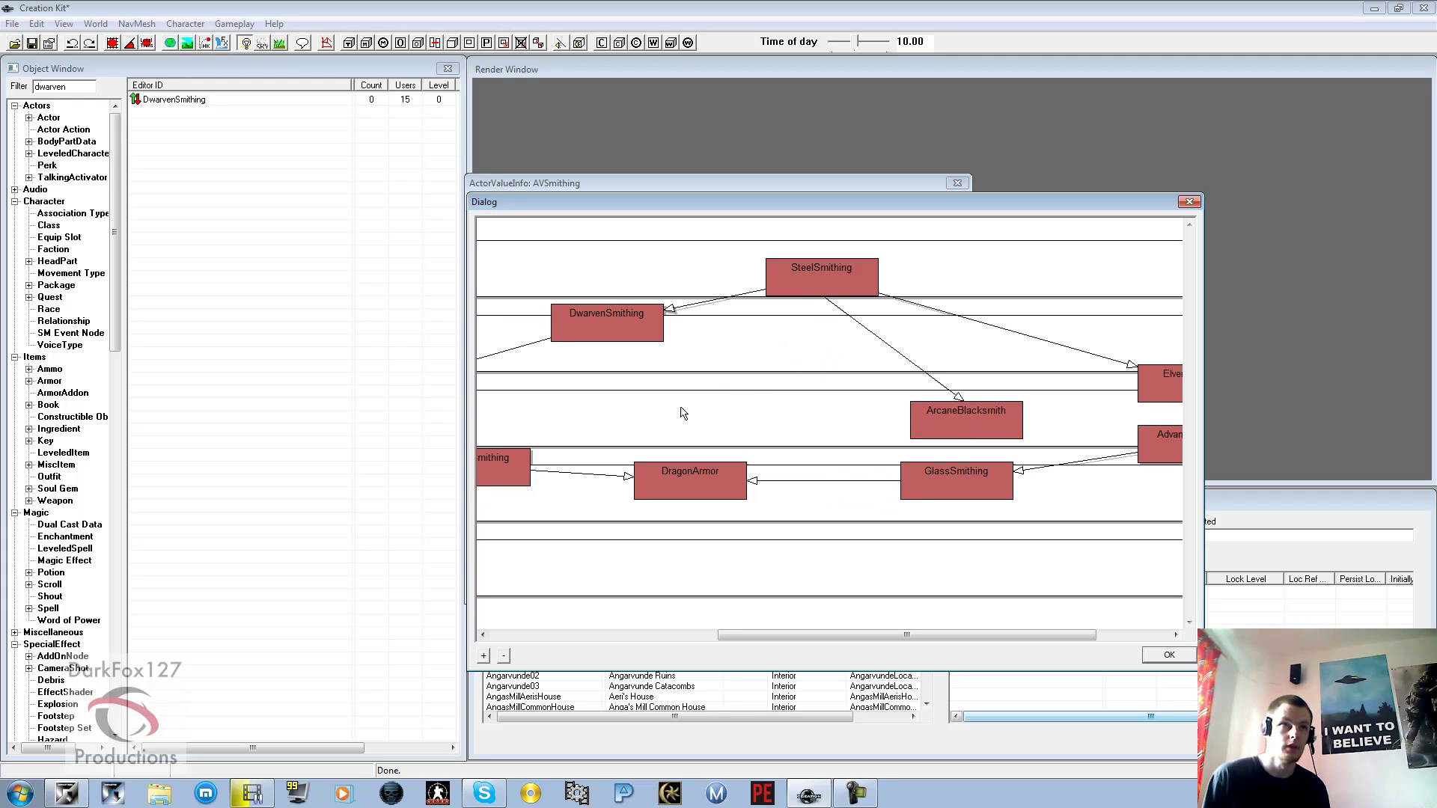
# Create a new perk record with the ID GuildSmithing.
pyautogui.rightClick(233, 178)
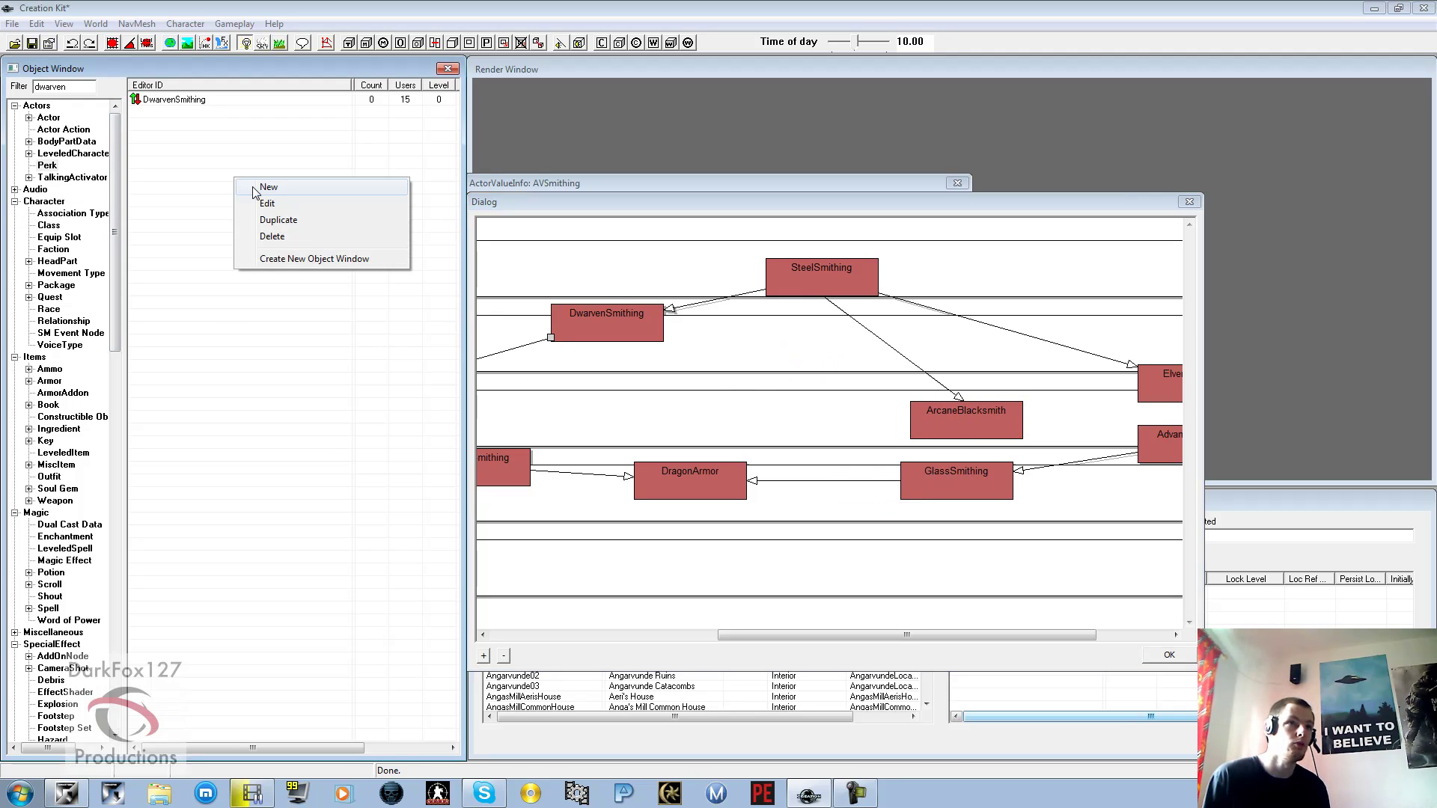
pyautogui.click(266, 188)
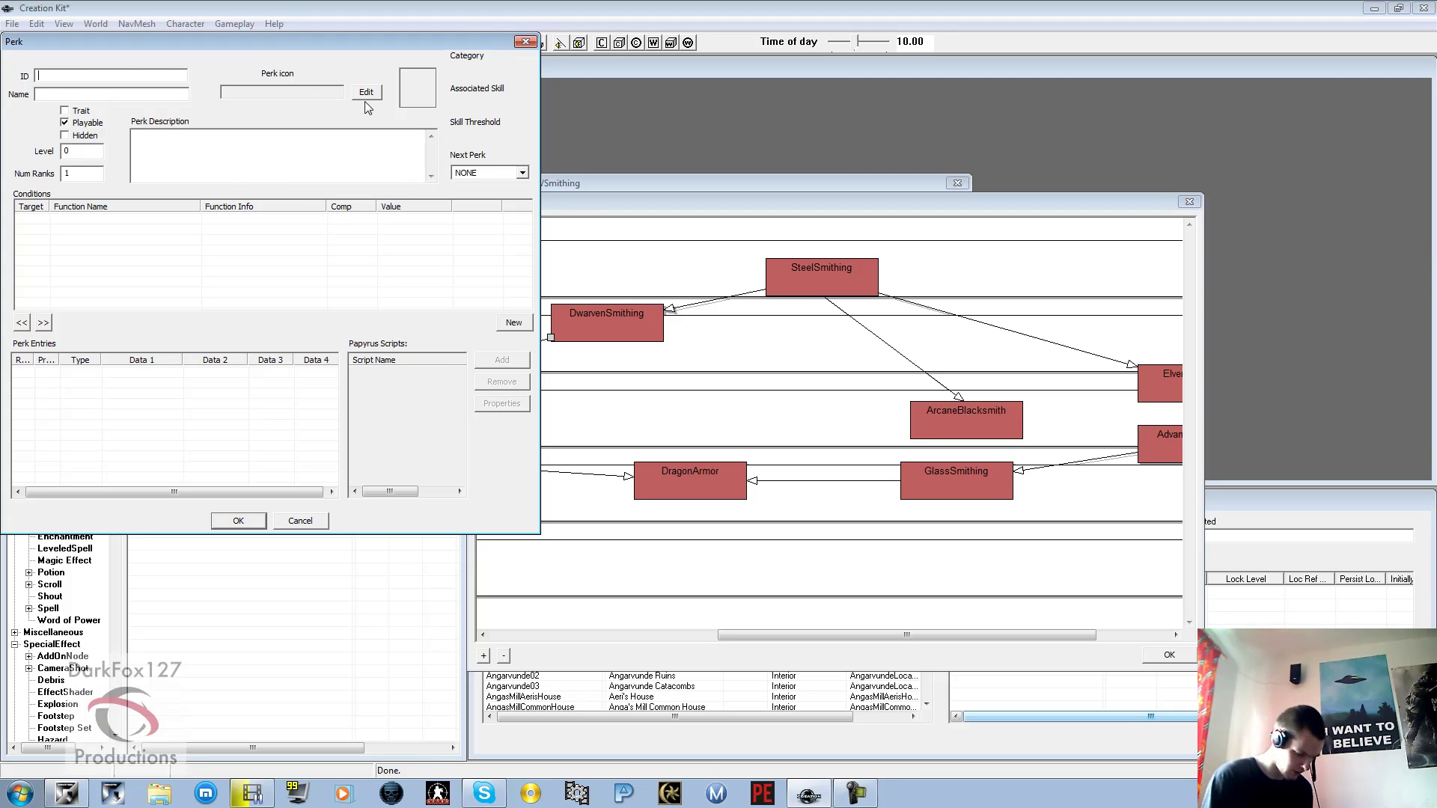
pyautogui.write('Guild Smithing')
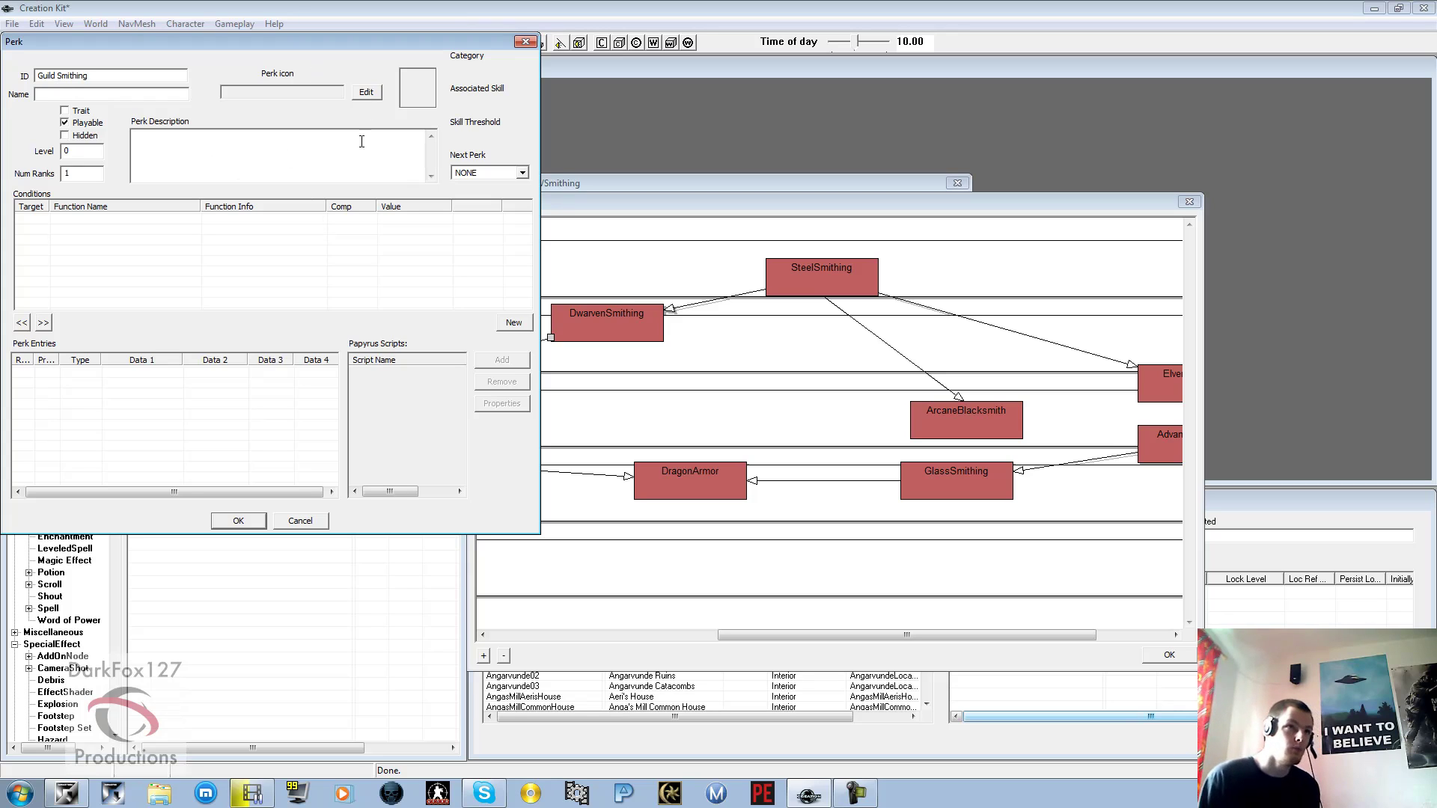
pyautogui.click(224, 141)
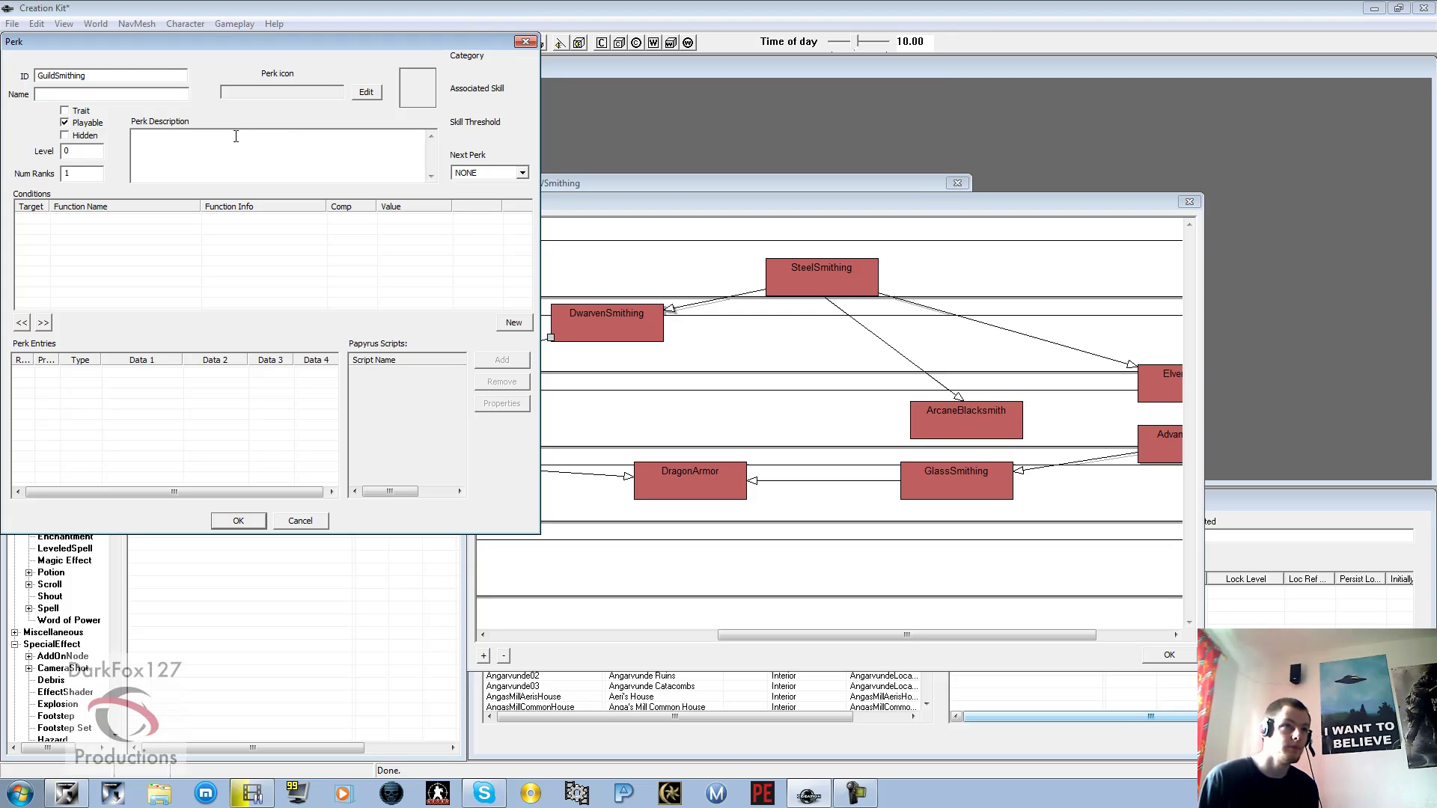
# Name it Guild Smithing, describe it as allowing guild armors at the smith, and set 2 ranks.
pyautogui.click(96, 90)
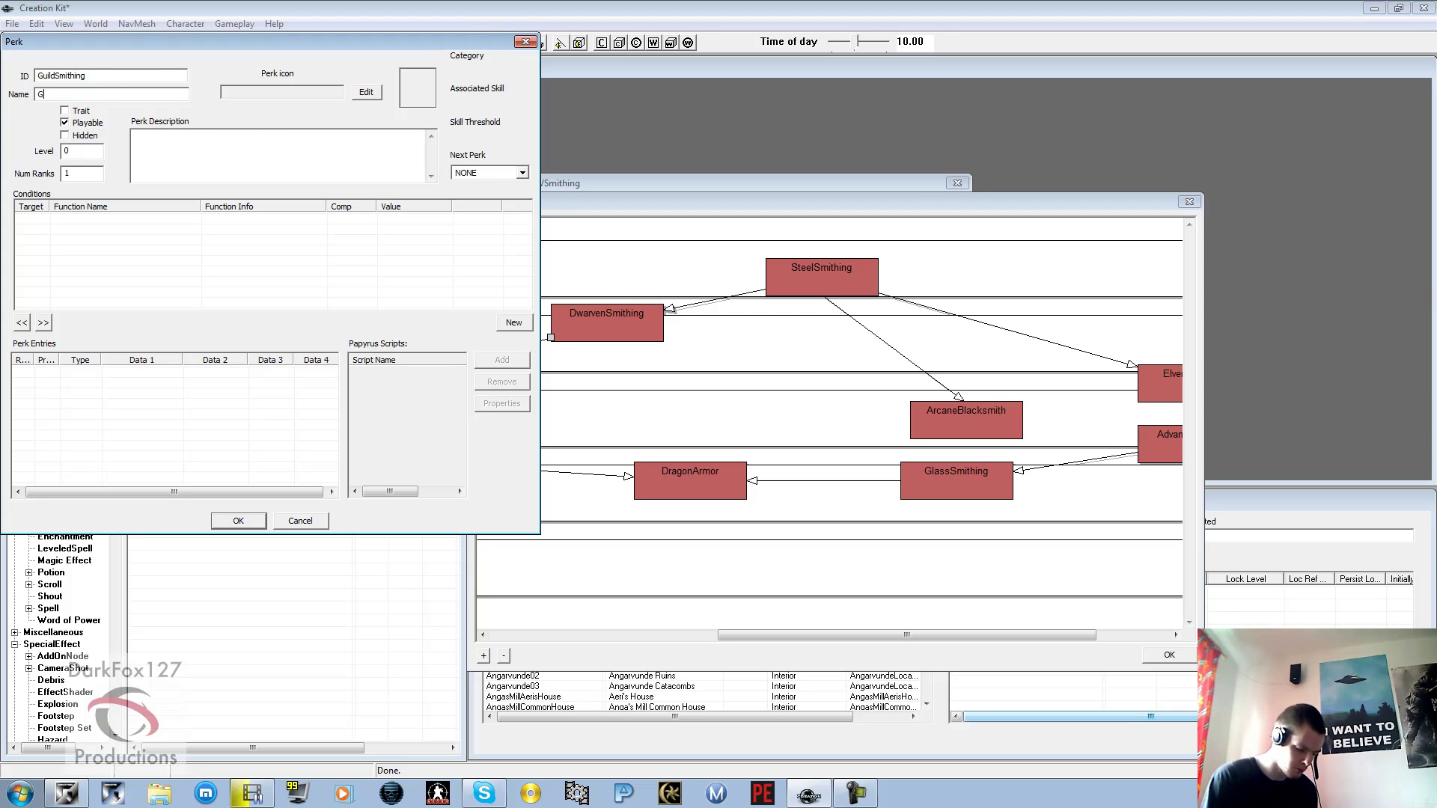
pyautogui.write('Guild Smithing')
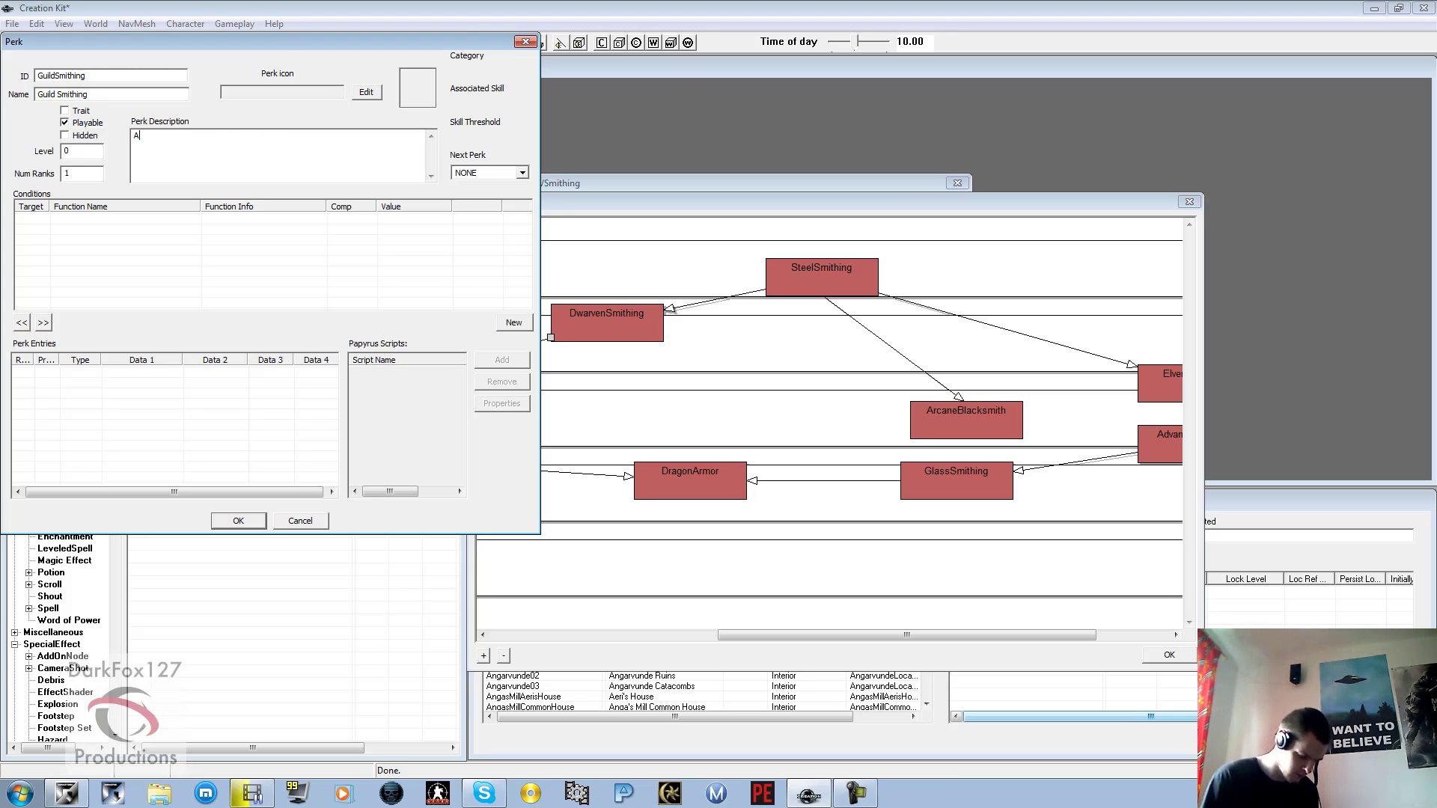
pyautogui.write('llows the play')
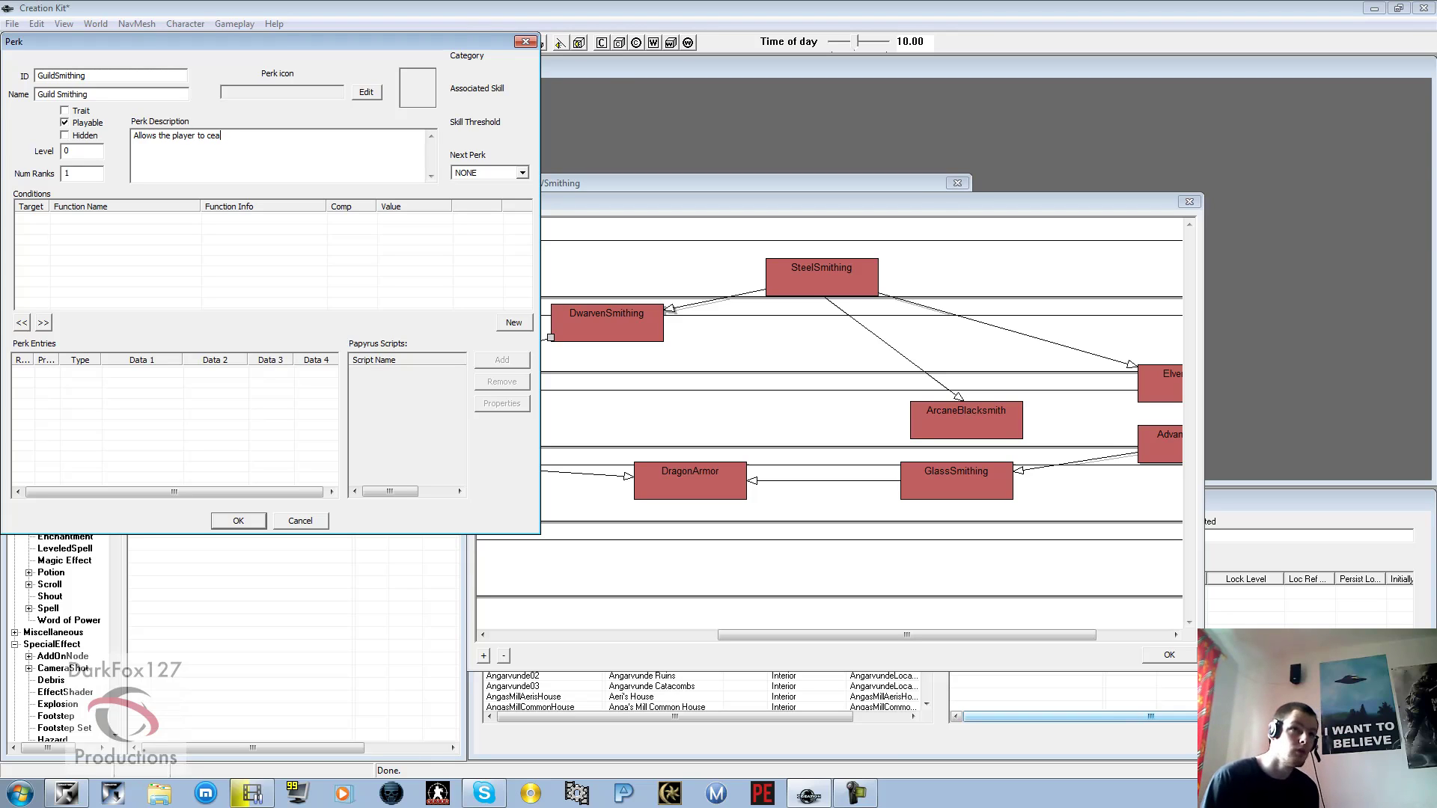
pyautogui.write('er to create')
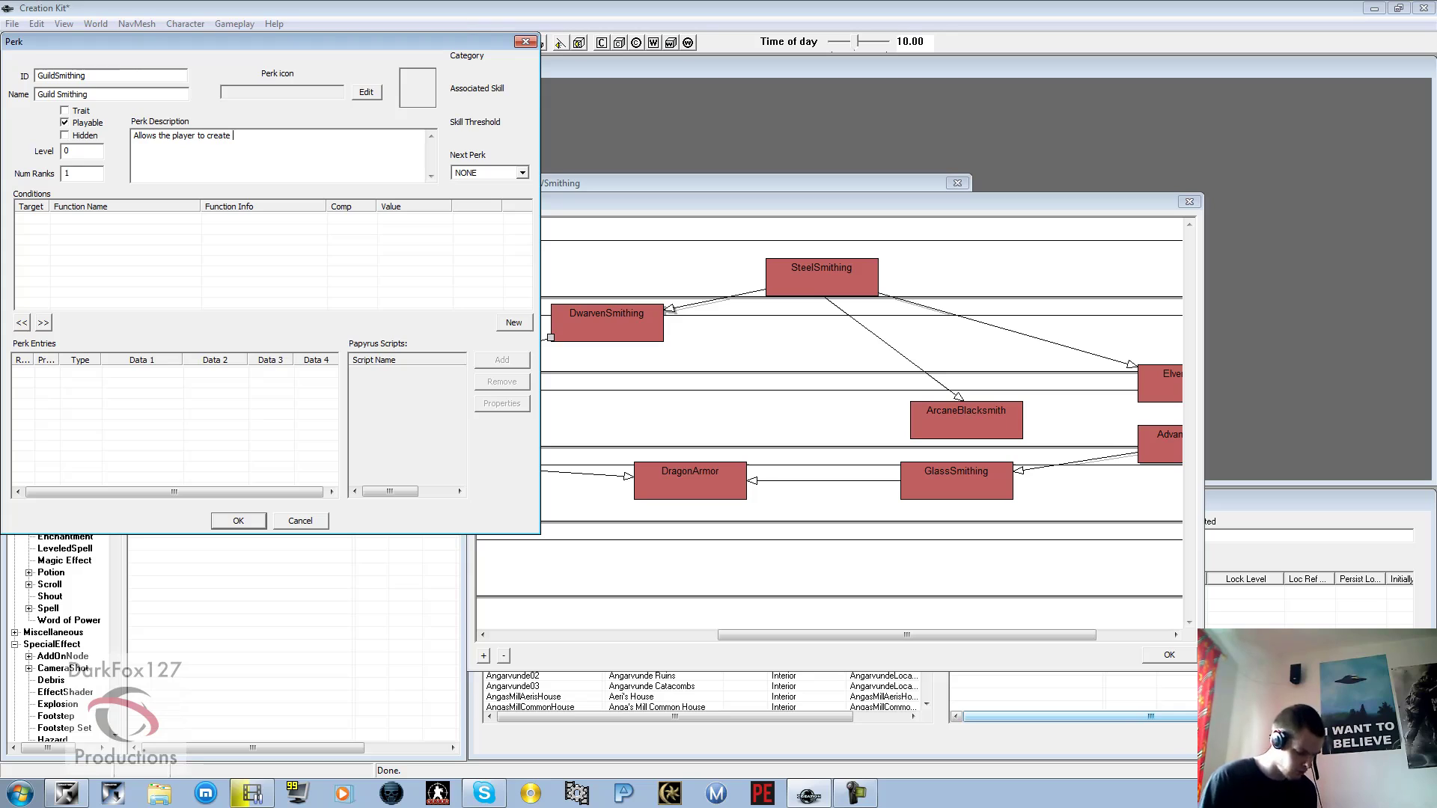
pyautogui.write(' any guild')
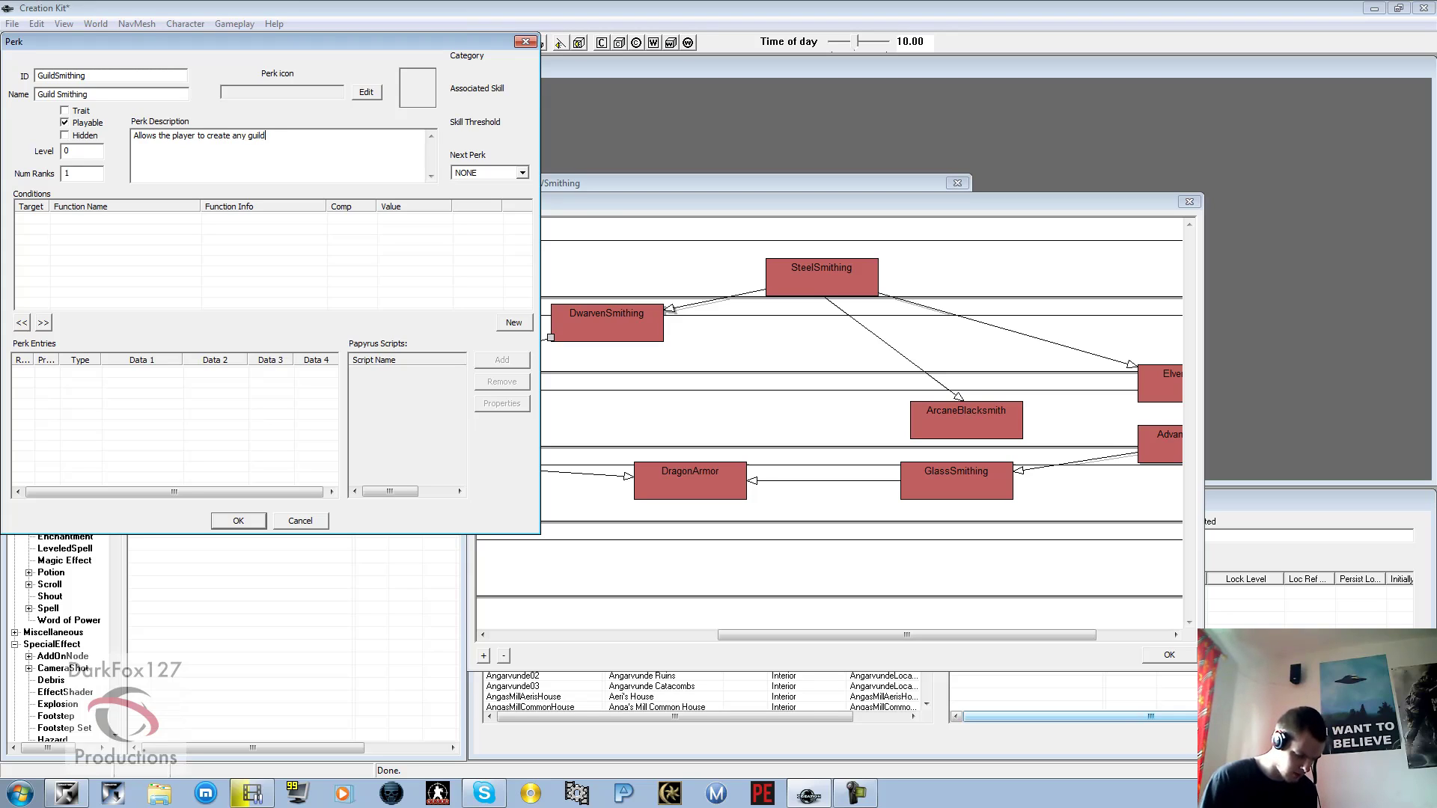
pyautogui.write(' armors at')
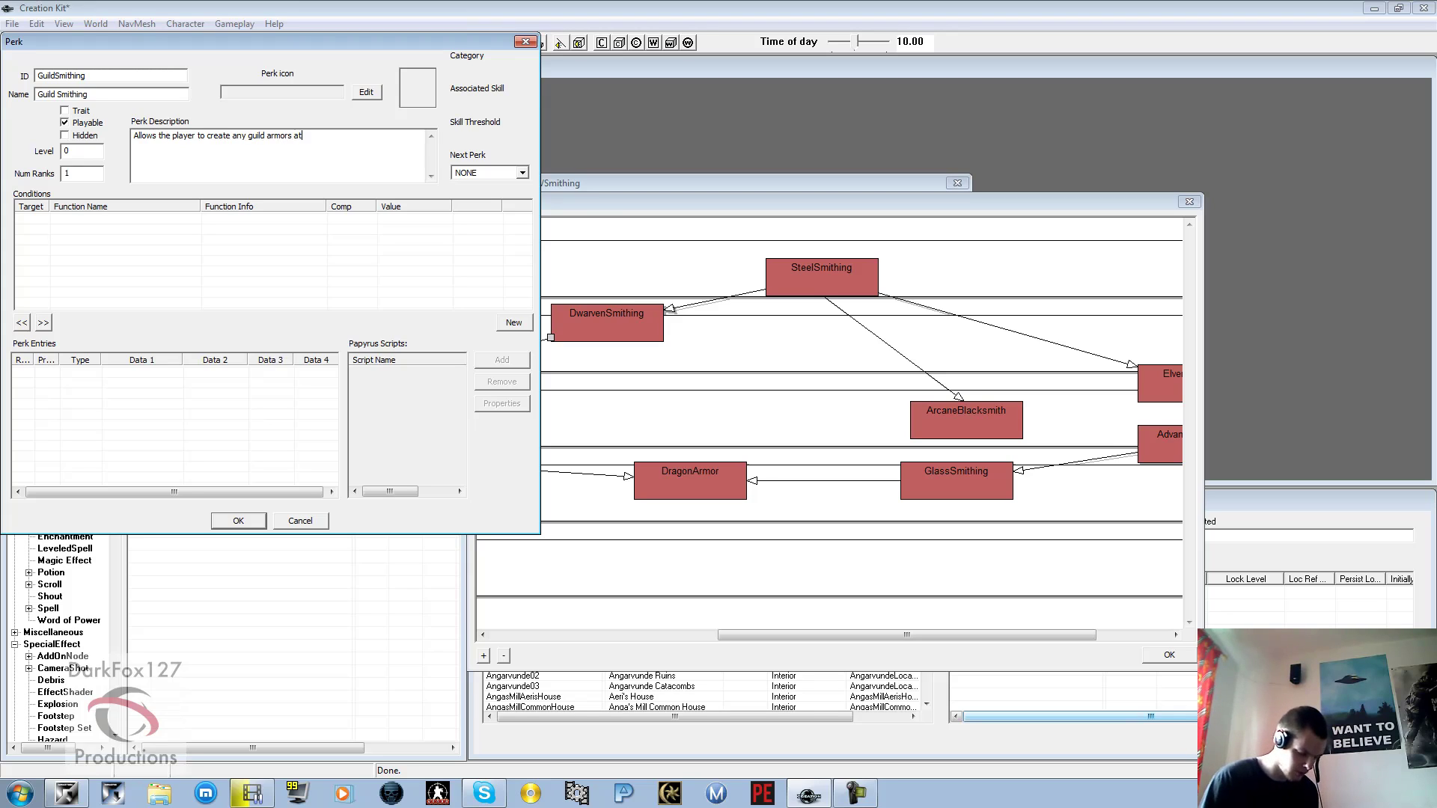
pyautogui.write(' the smithing forge.')
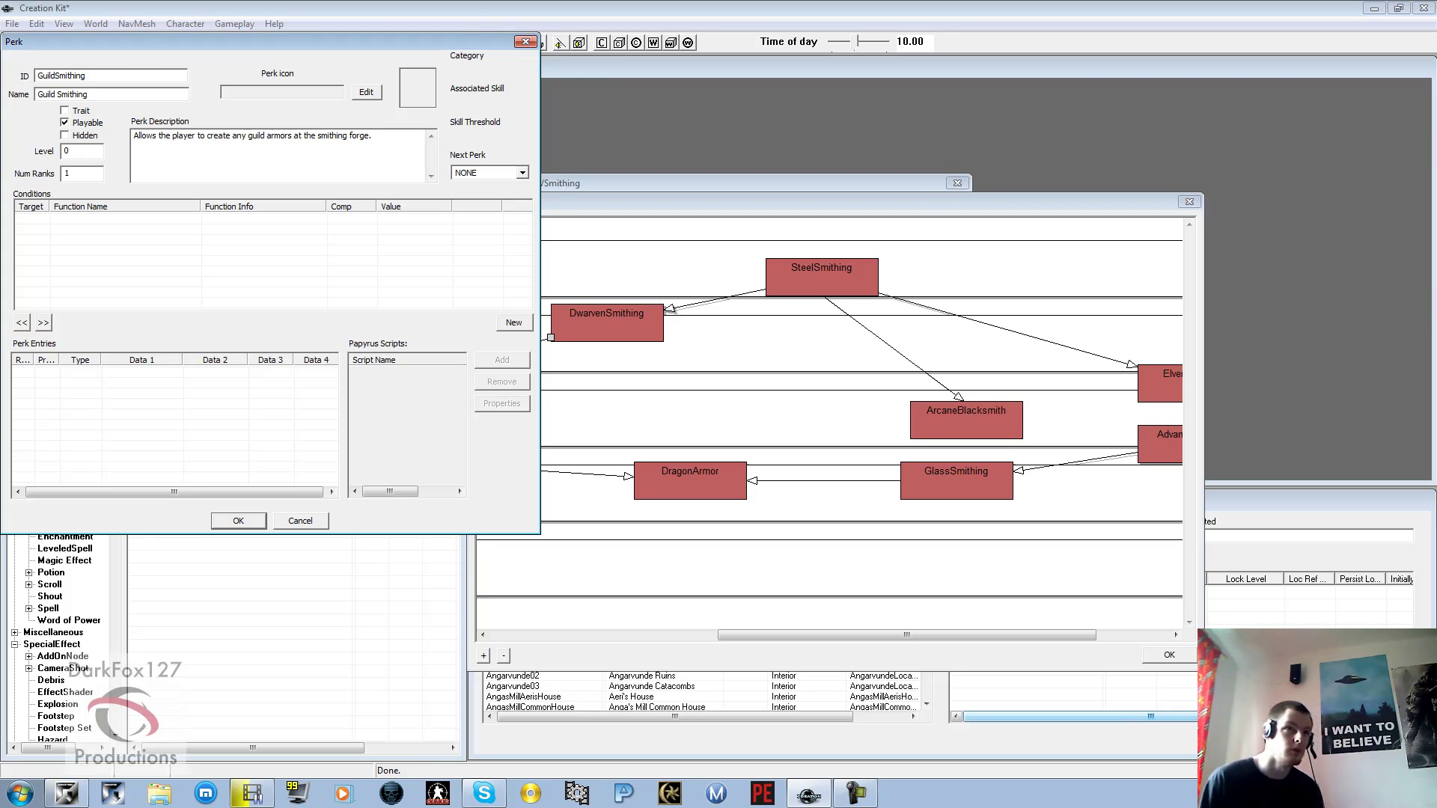
pyautogui.click(92, 173)
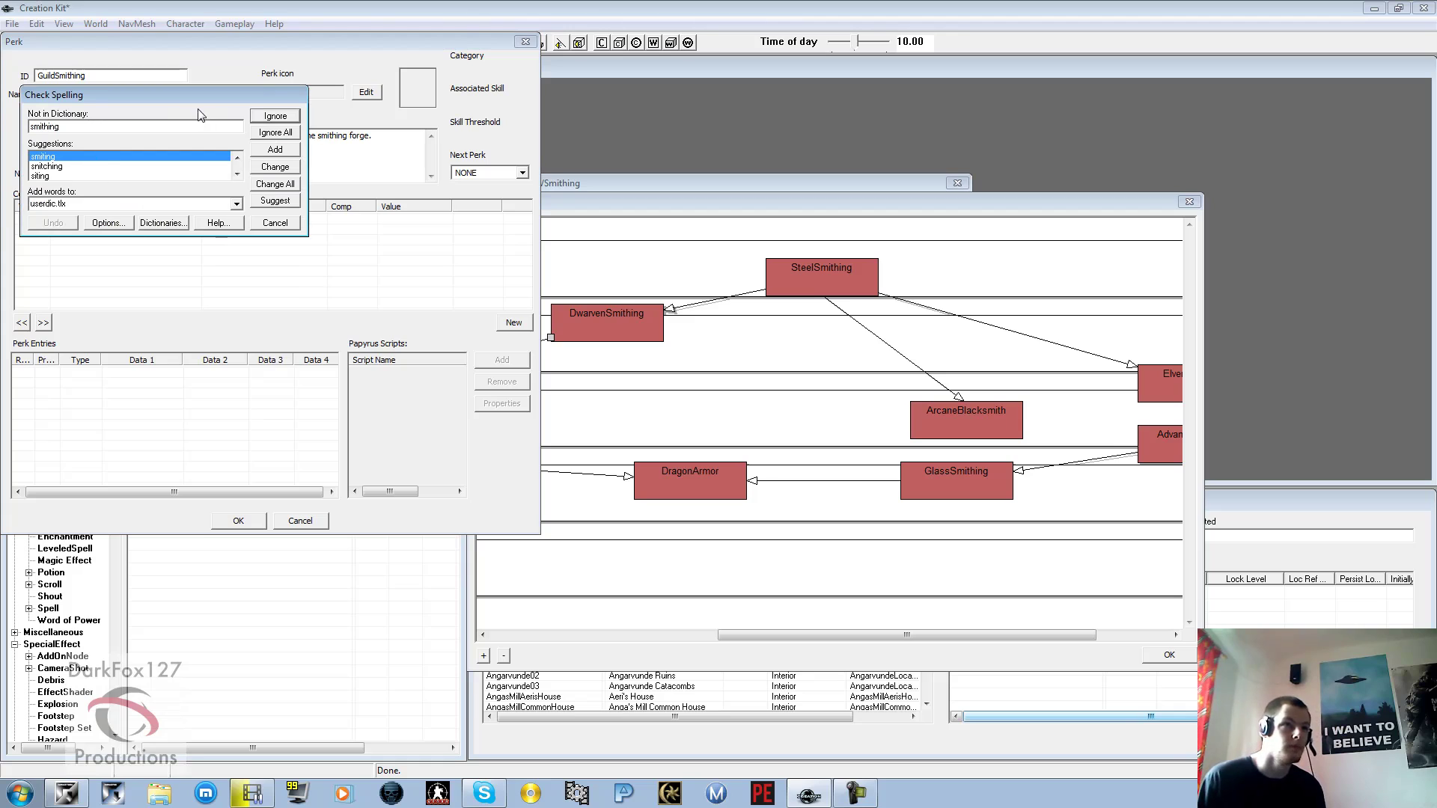
pyautogui.click(258, 134)
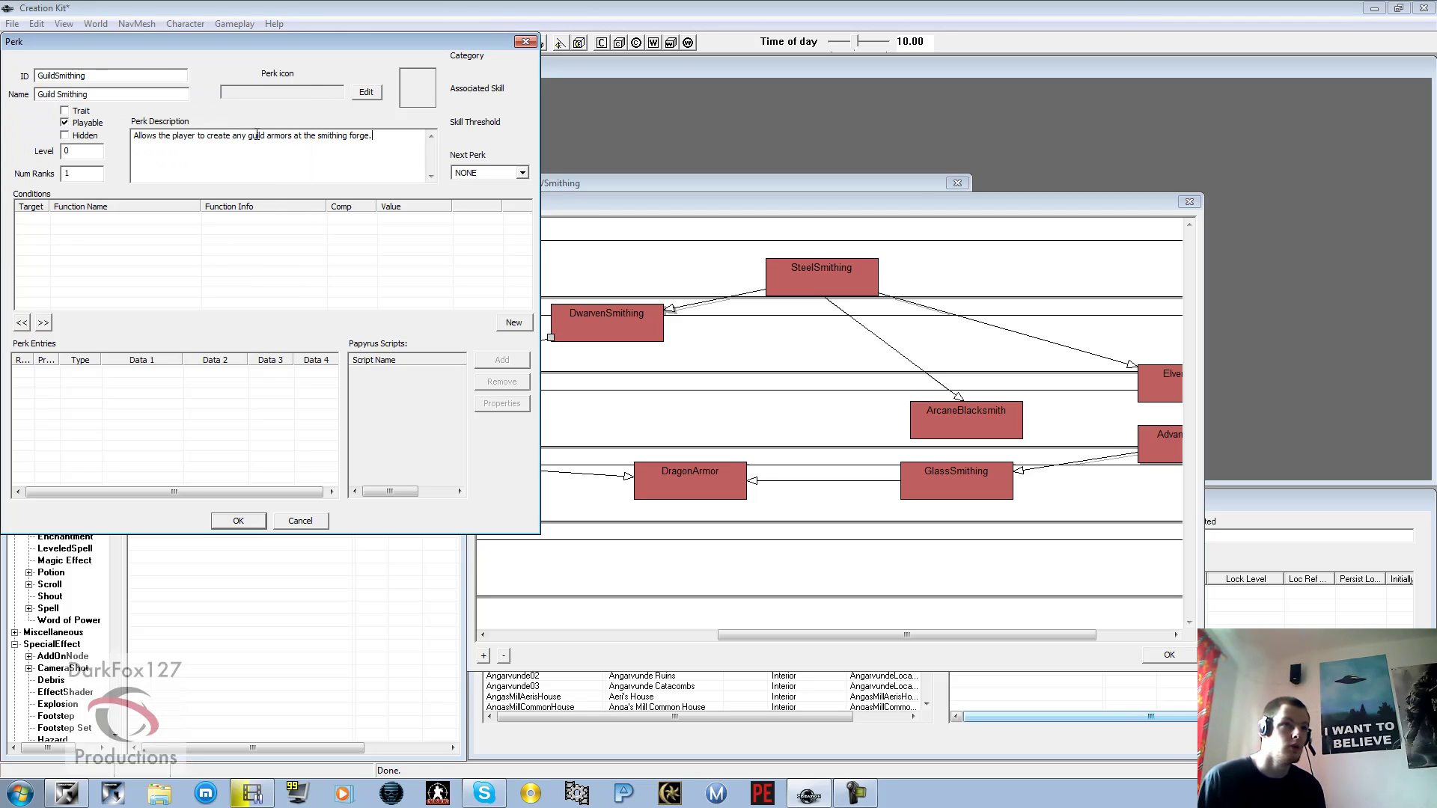
pyautogui.doubleClick(94, 172)
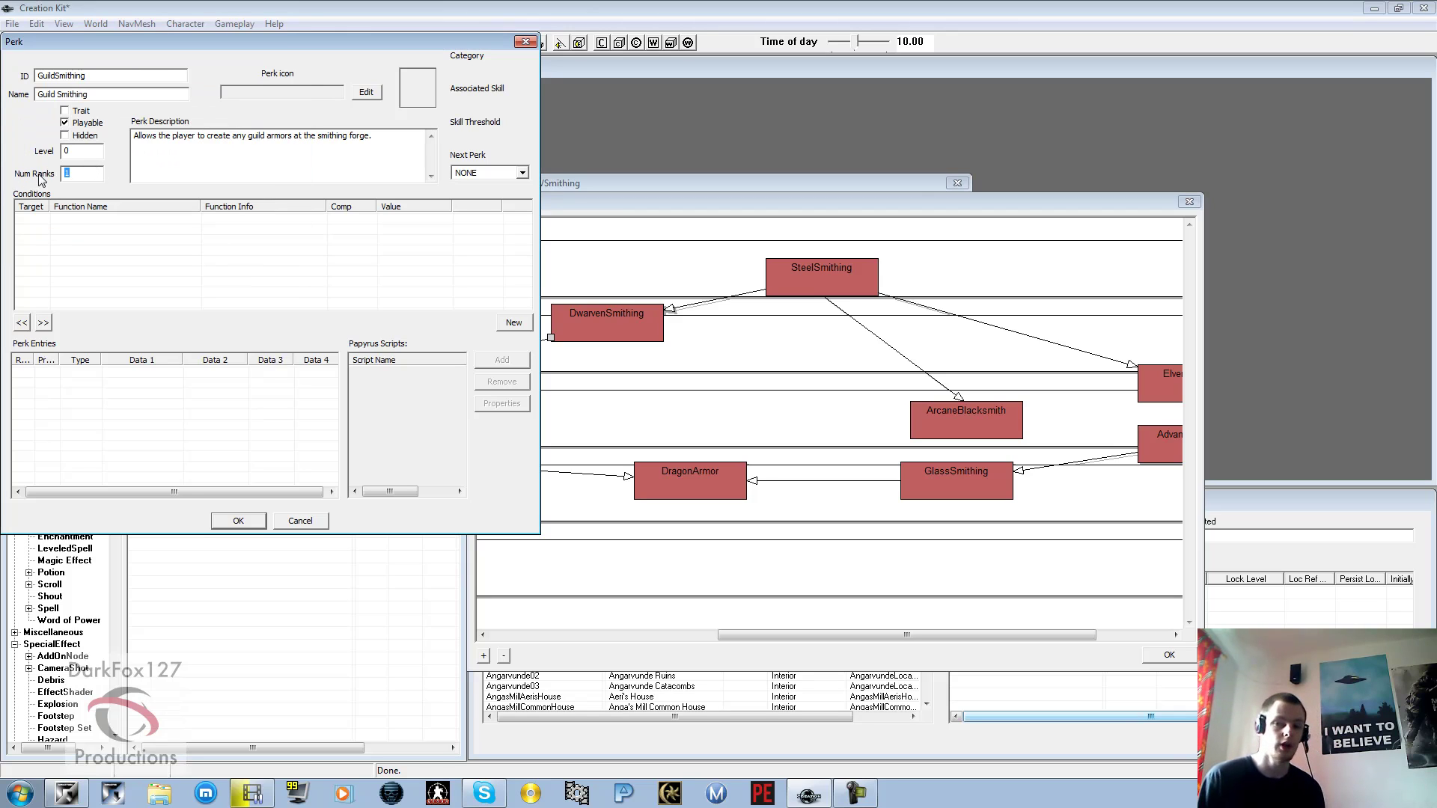
pyautogui.write('2')
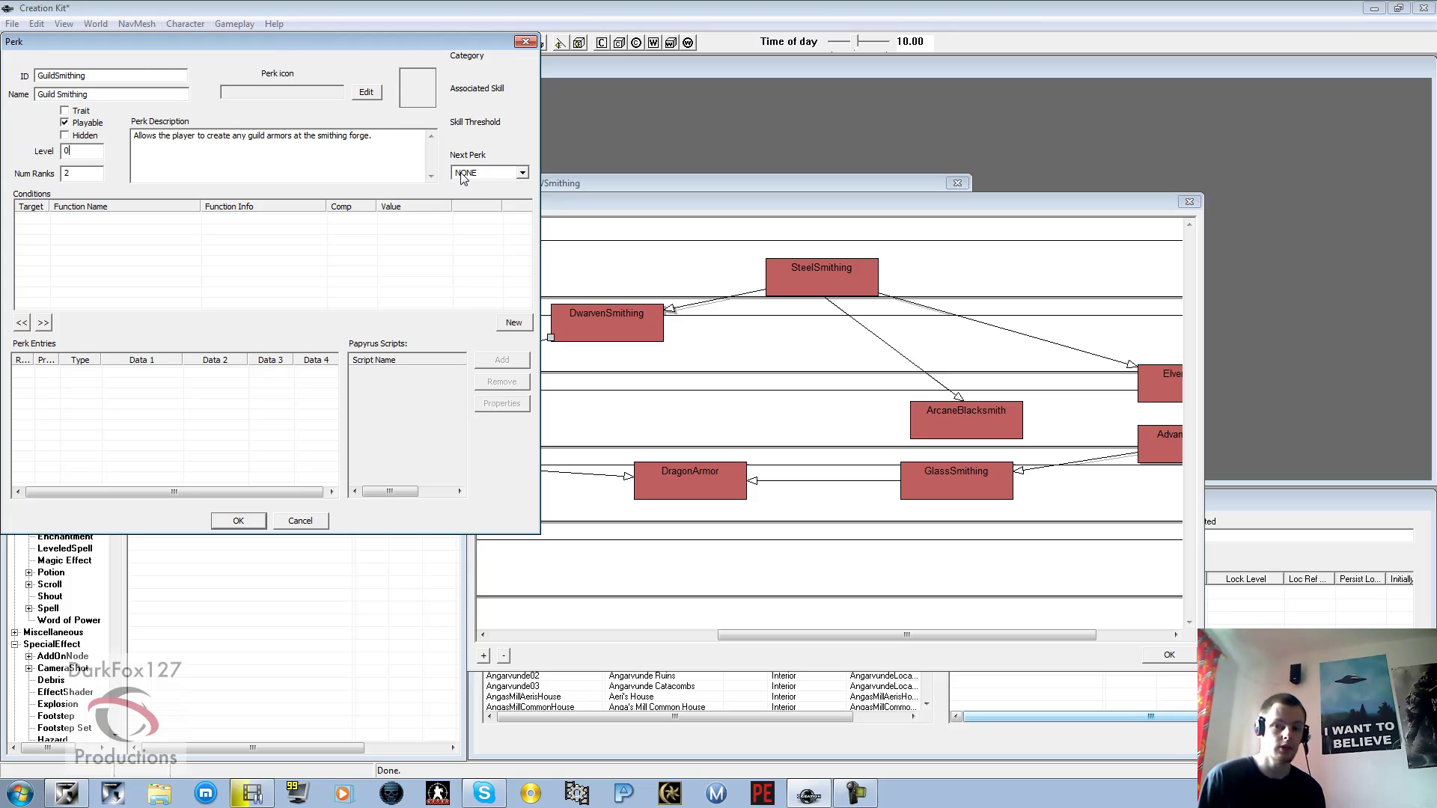
# Add a HasPerk SteelSmithing == 1.00 condition to the GuildSmithing perk.
pyautogui.rightClick(189, 241)
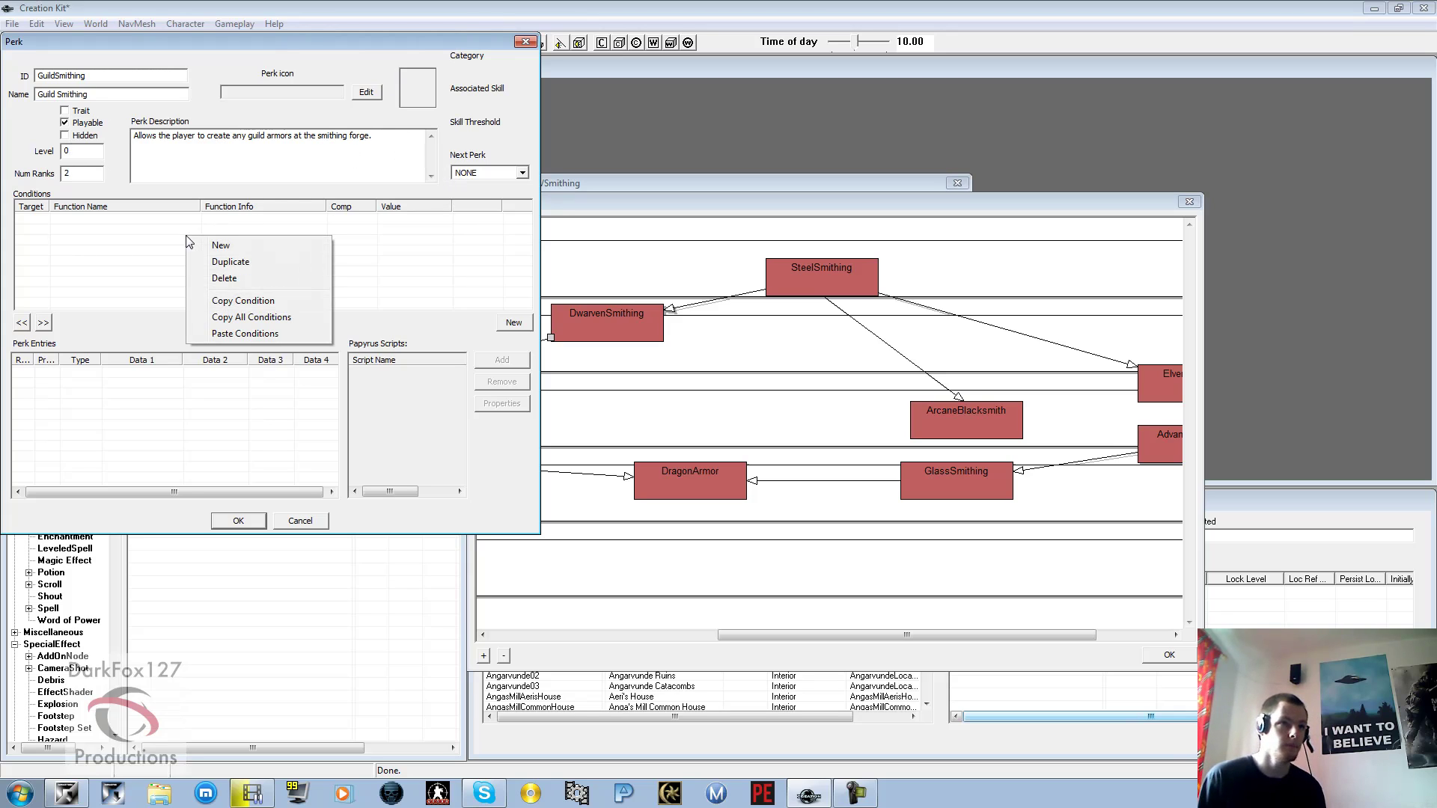
pyautogui.click(220, 245)
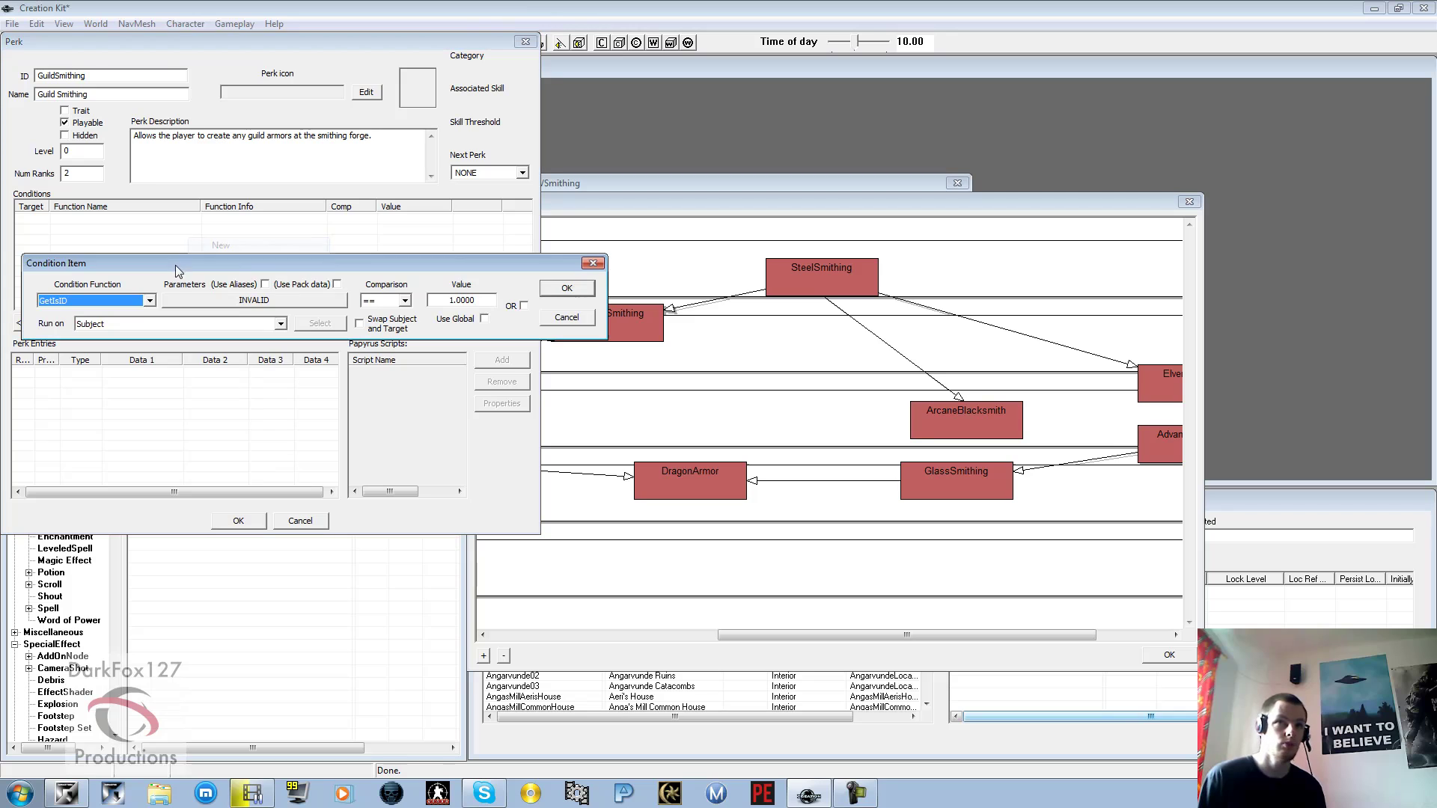
pyautogui.click(100, 300)
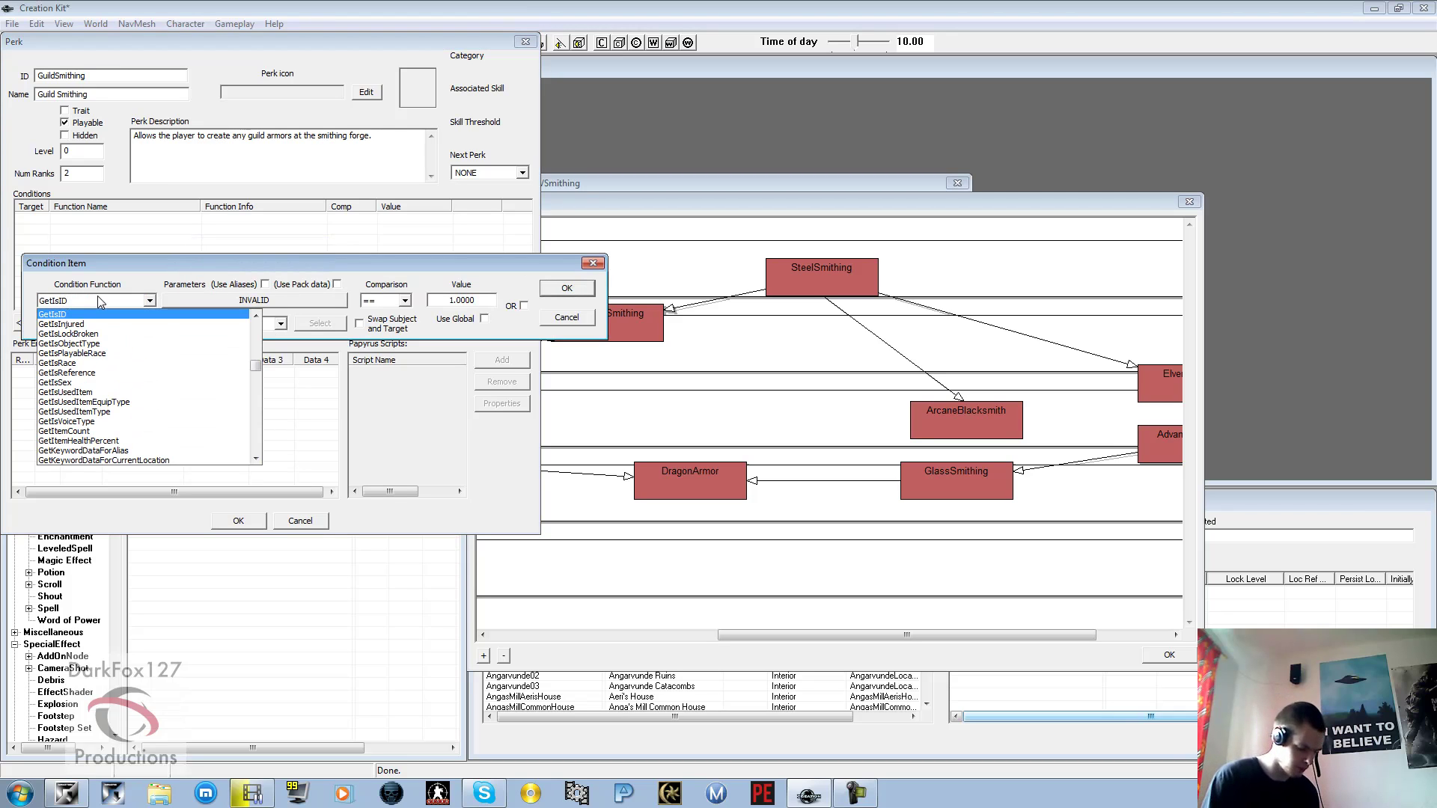
pyautogui.write('HasPerk')
pyautogui.press('Return')
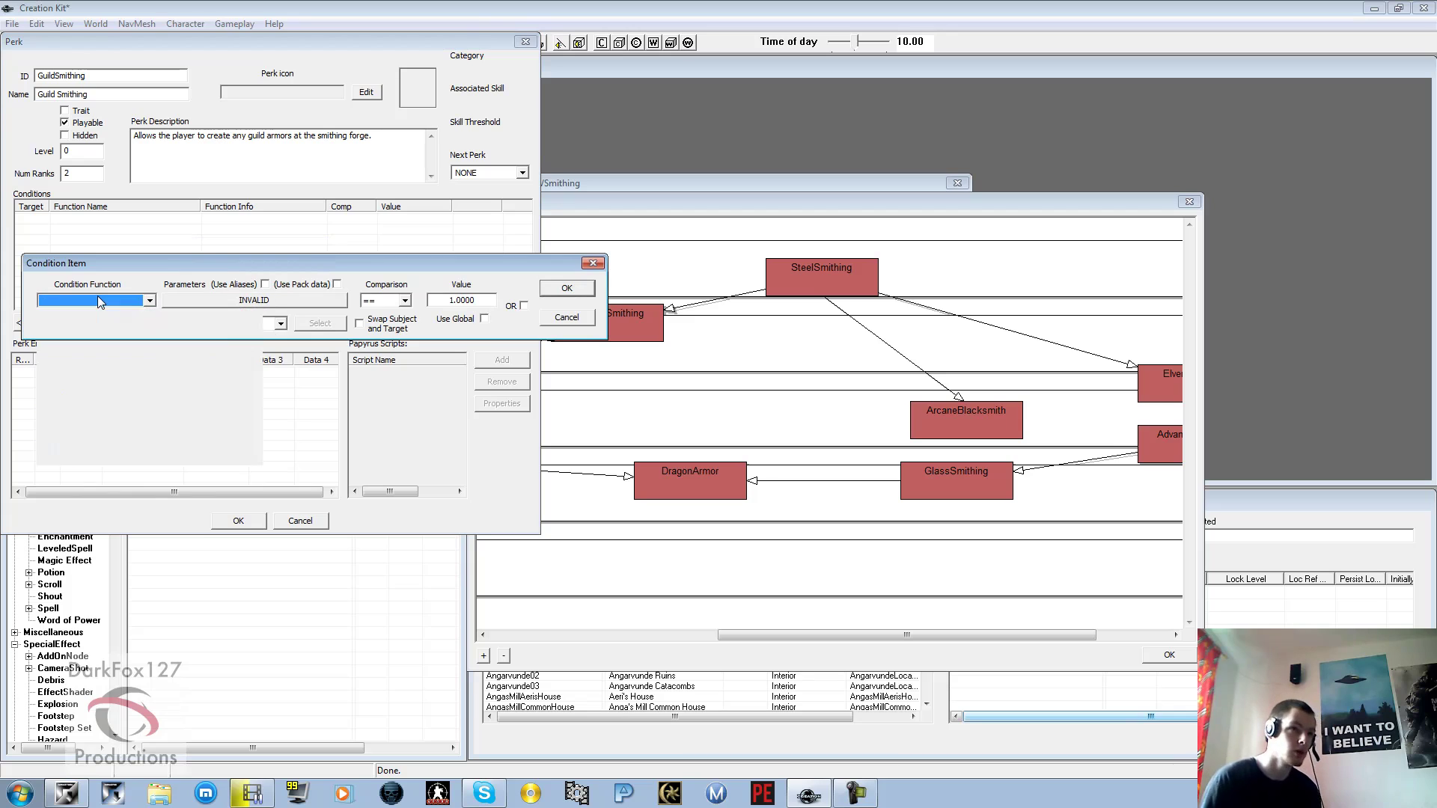
pyautogui.click(282, 303)
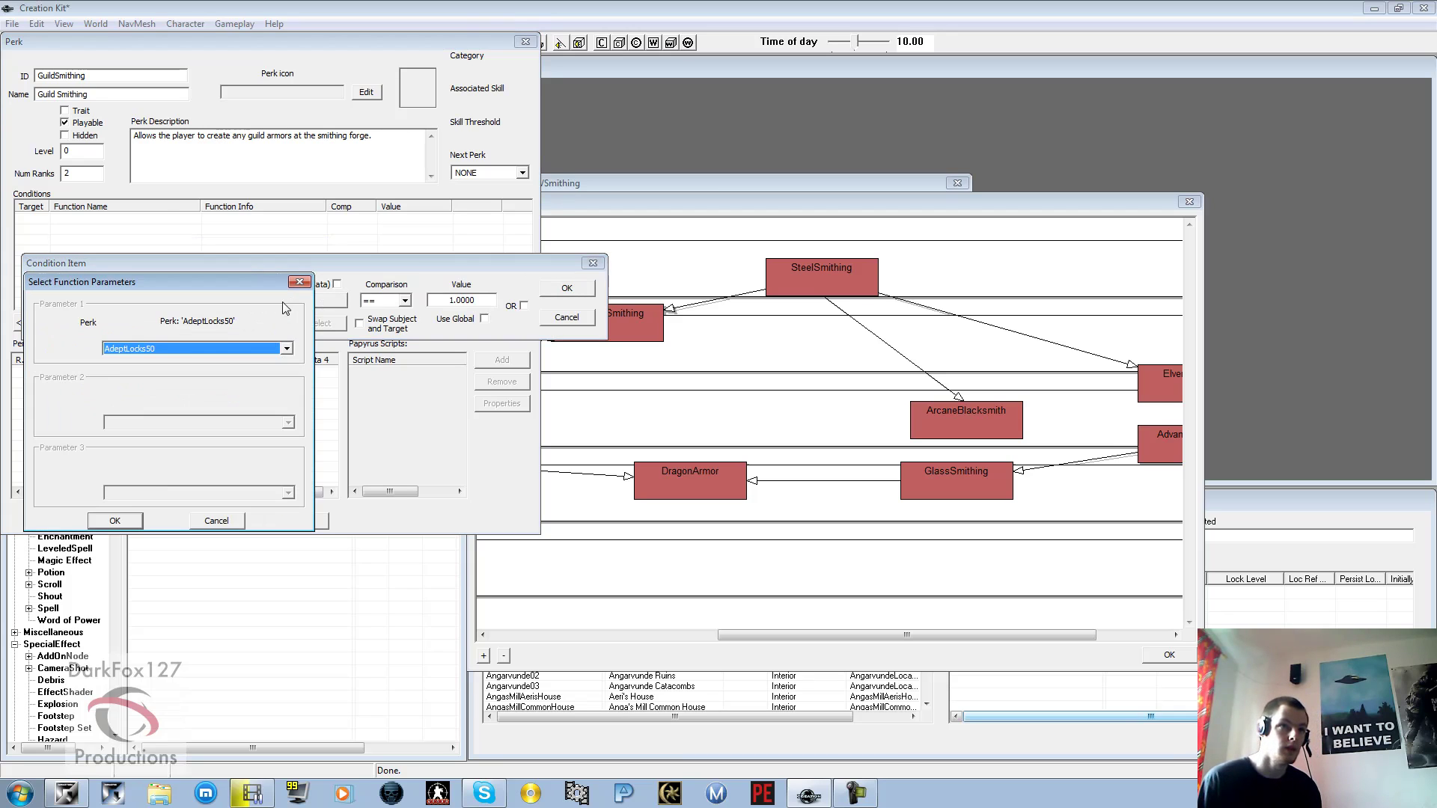
pyautogui.click(195, 349)
pyautogui.write('SteelSmithing')
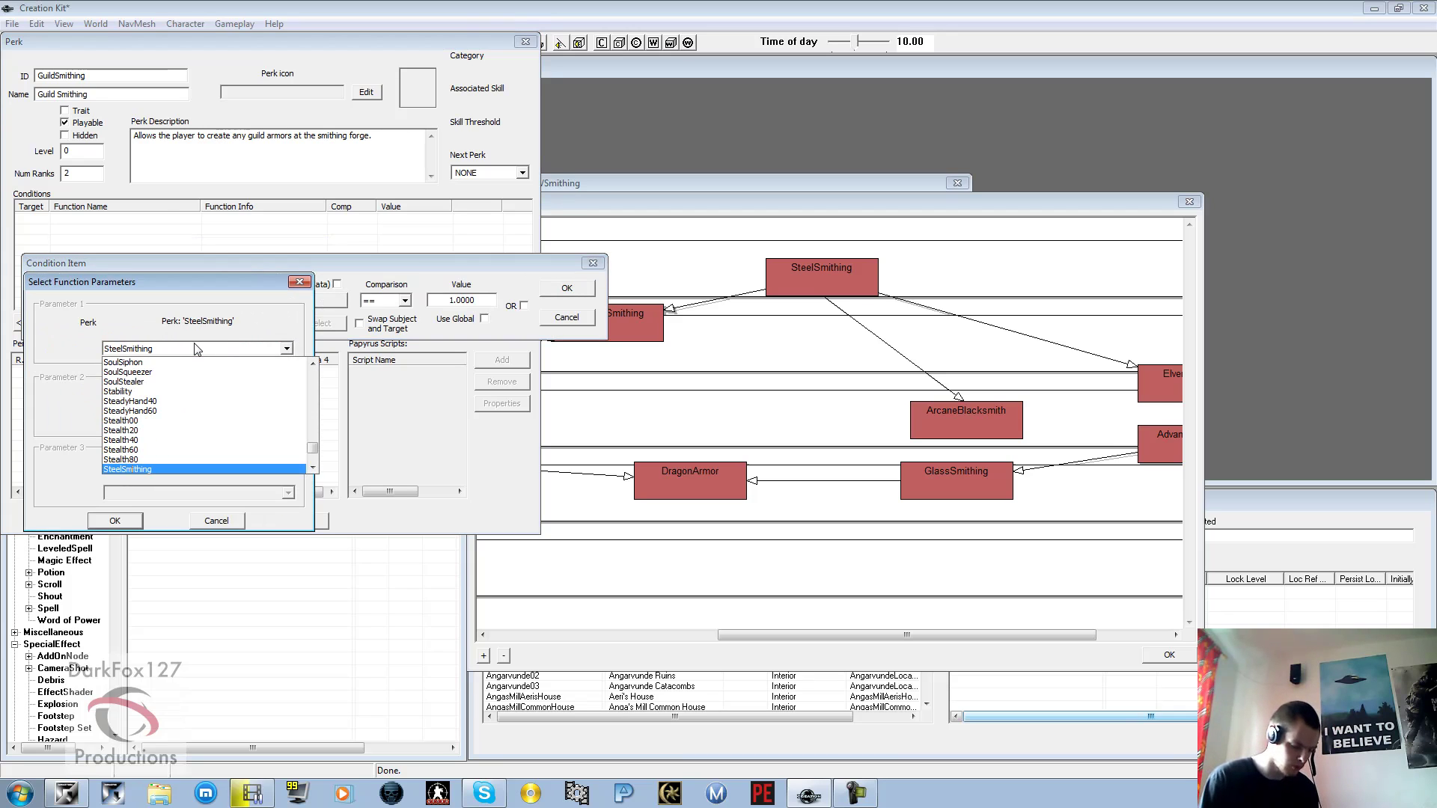
pyautogui.press('Return')
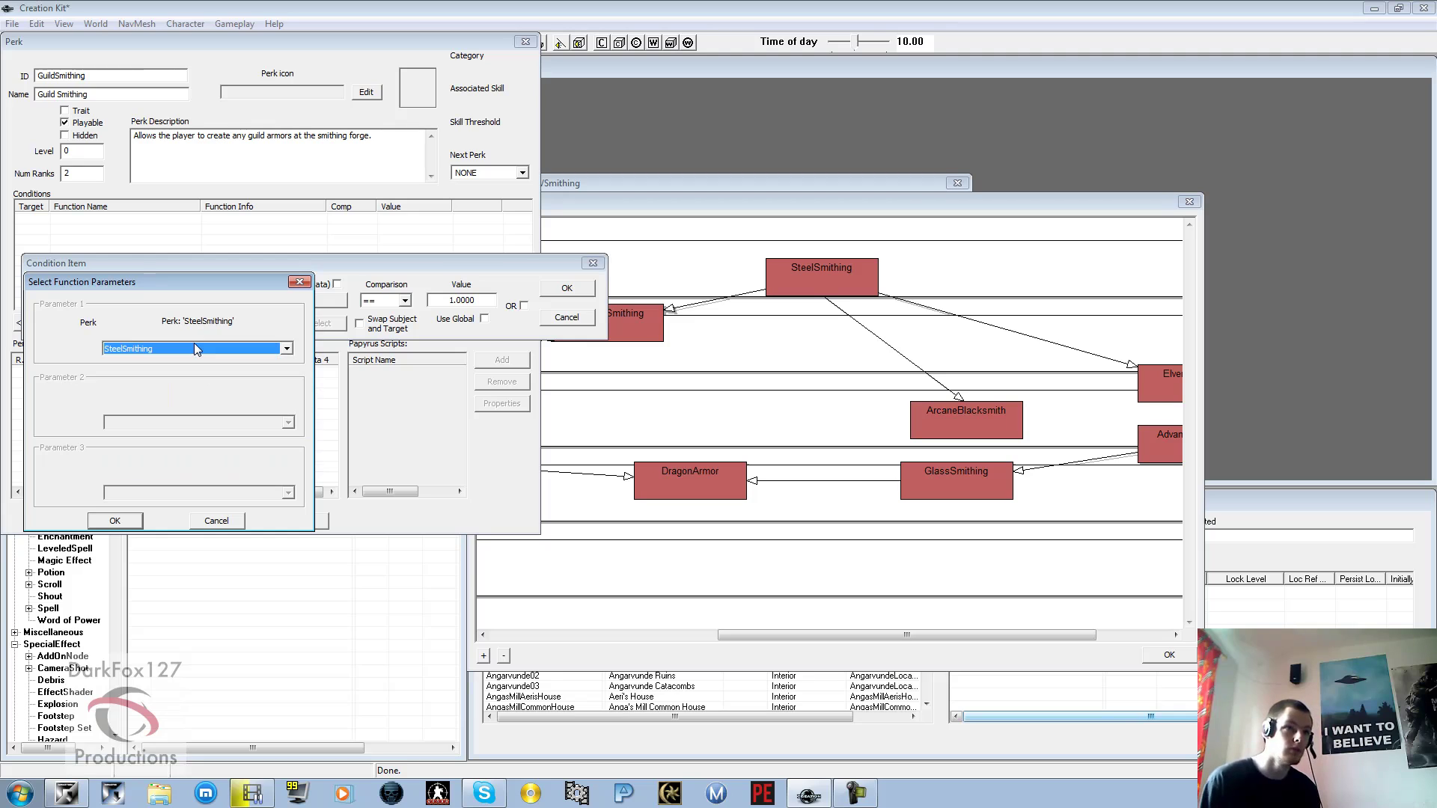
pyautogui.click(127, 522)
pyautogui.click(566, 291)
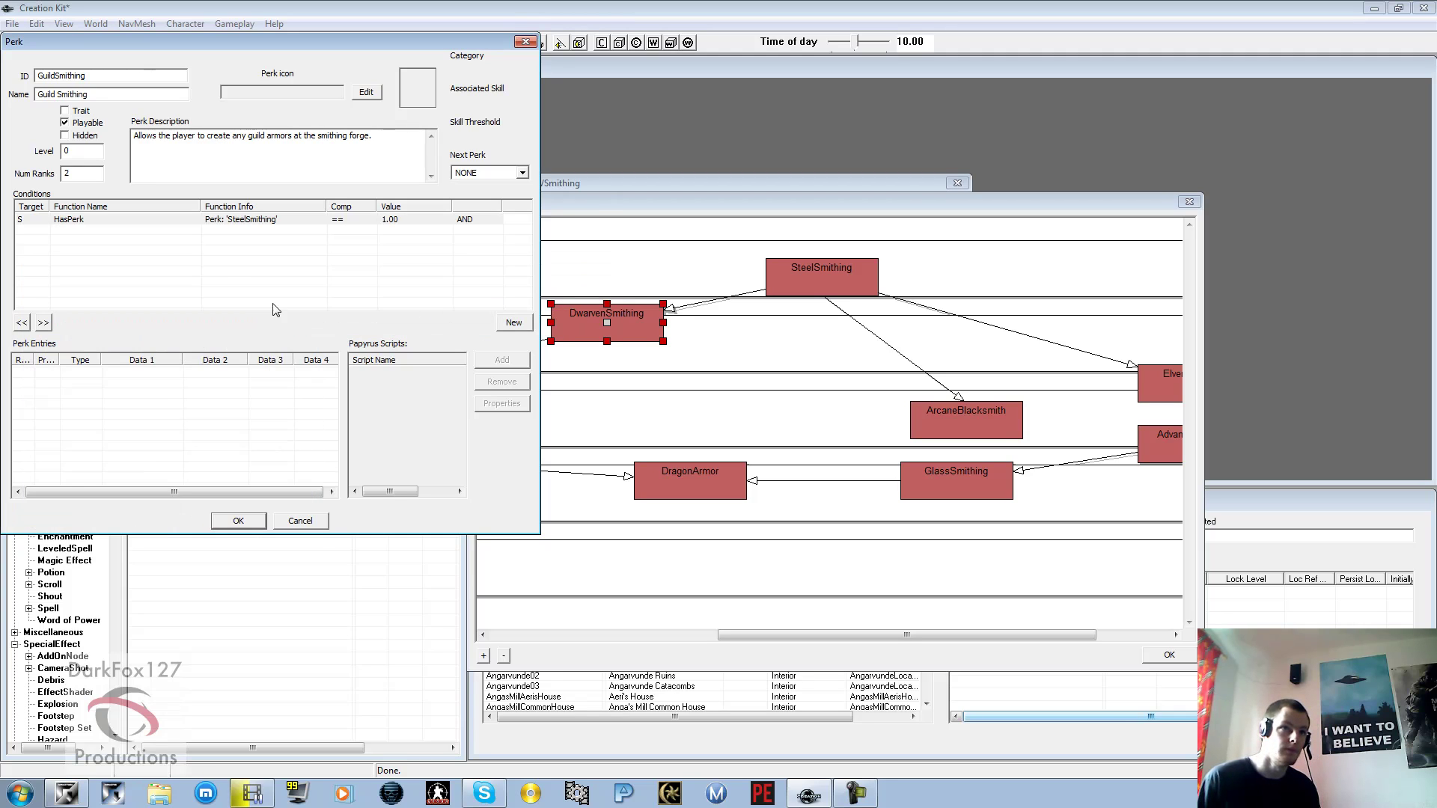
# Add a second condition using GetActorValue on the Smithing actor value.
pyautogui.rightClick(229, 272)
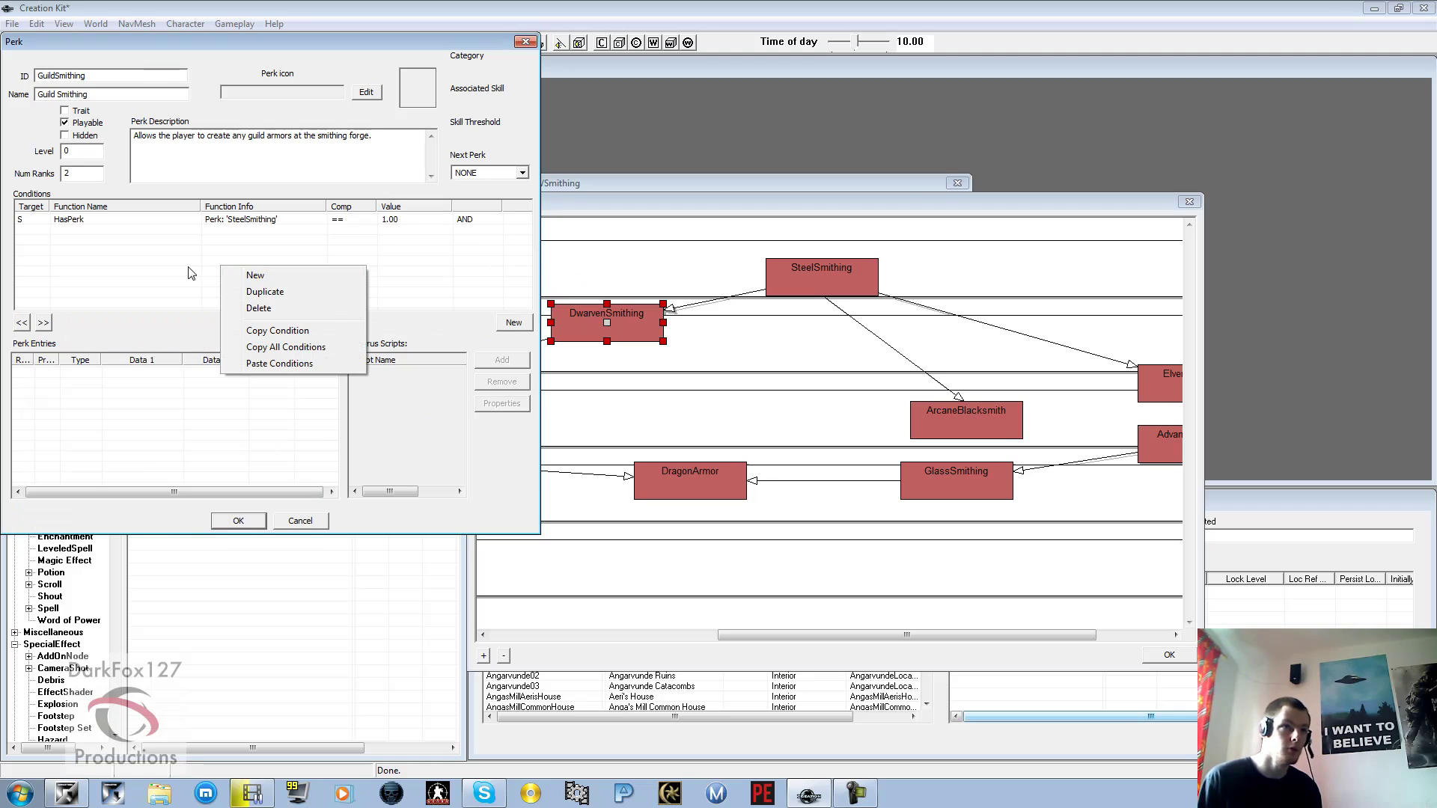
pyautogui.click(240, 276)
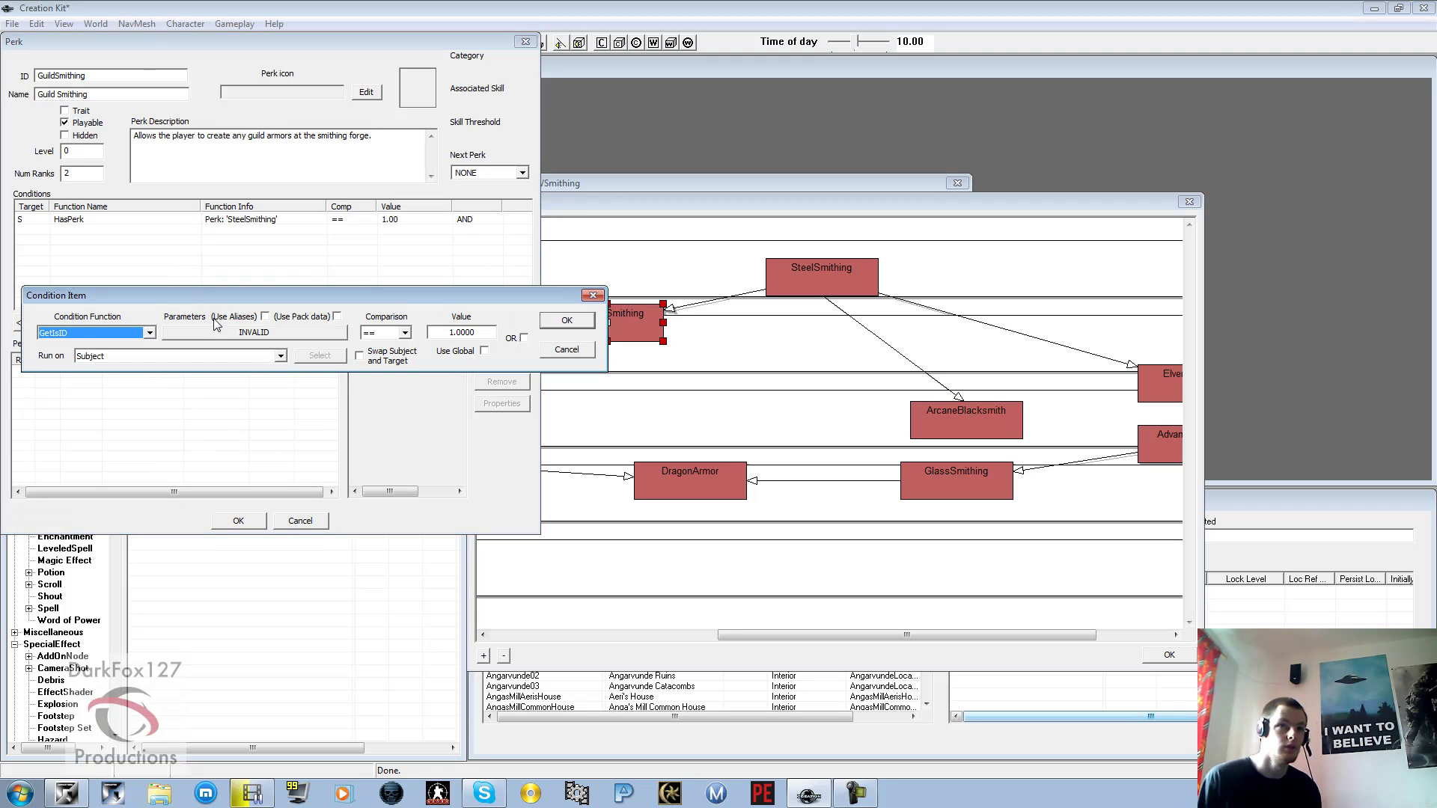
pyautogui.click(124, 334)
pyautogui.press('g')
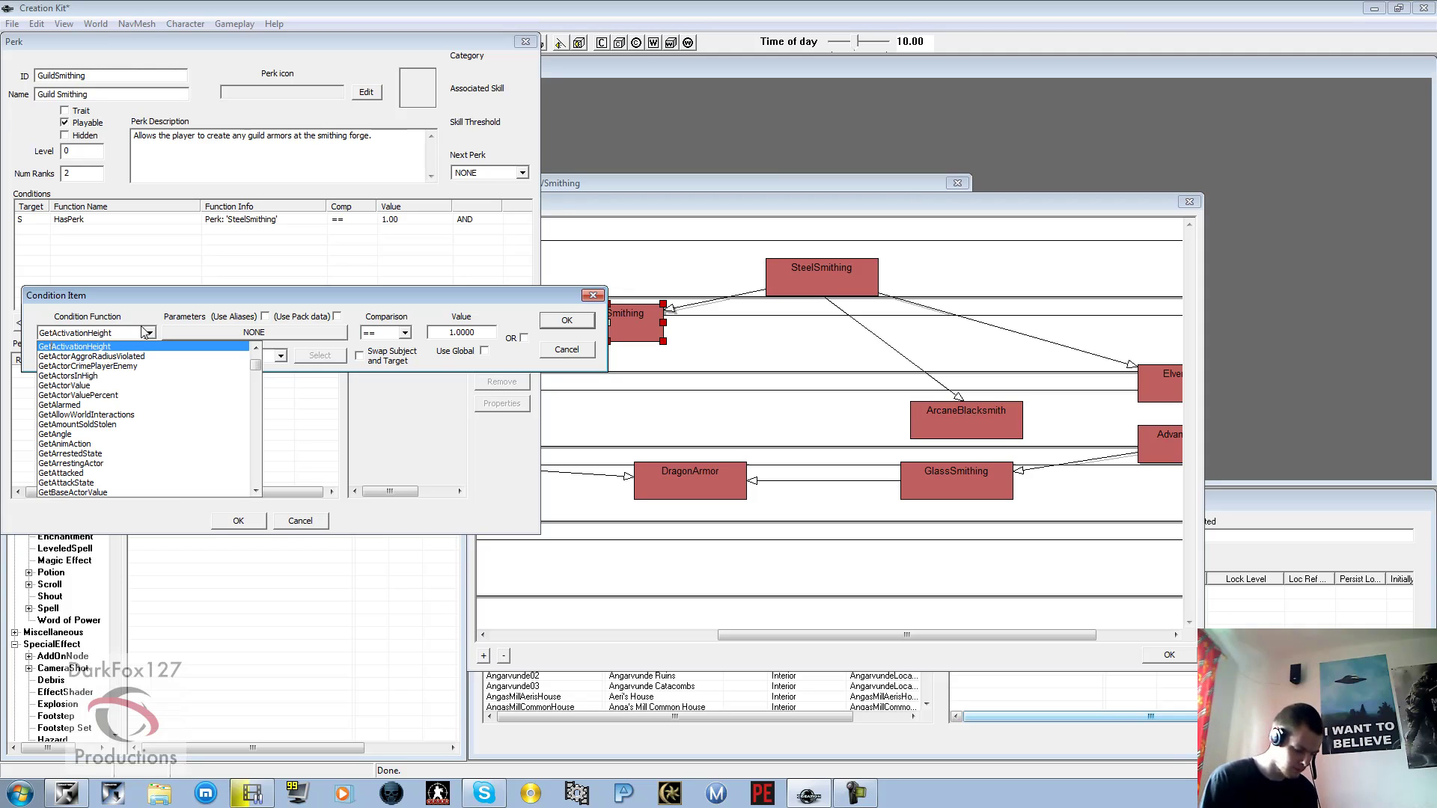
pyautogui.press('Down')
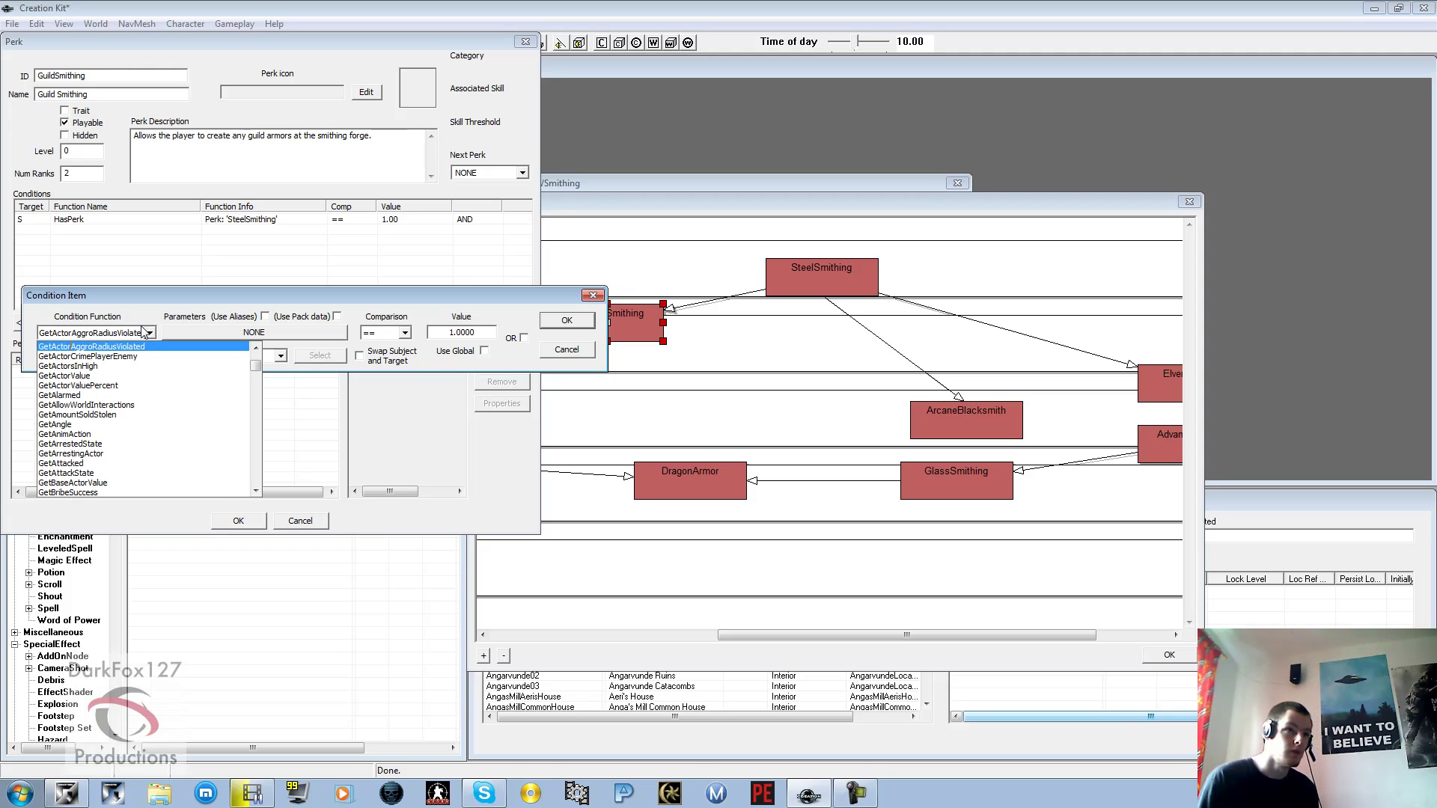
pyautogui.click(74, 376)
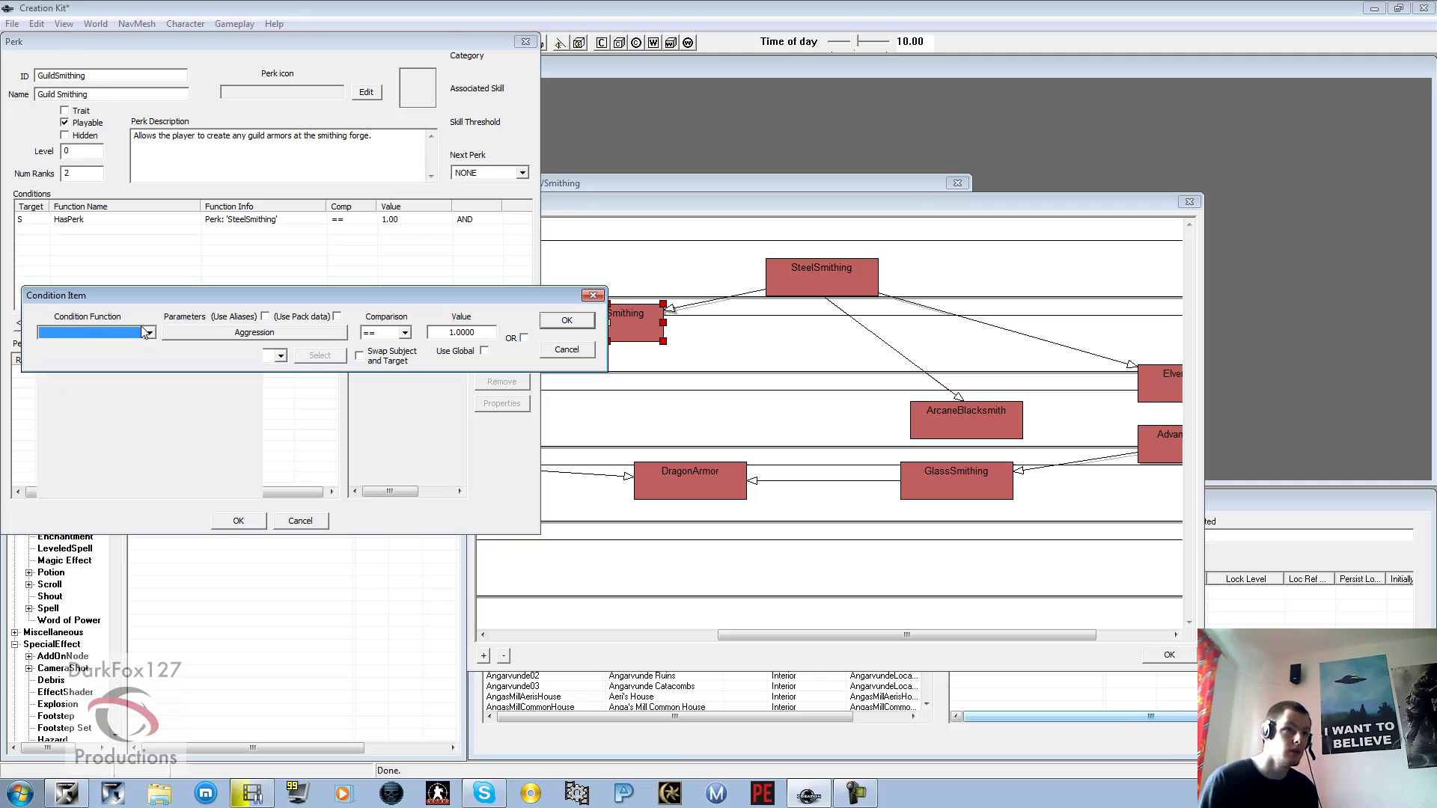
pyautogui.click(241, 330)
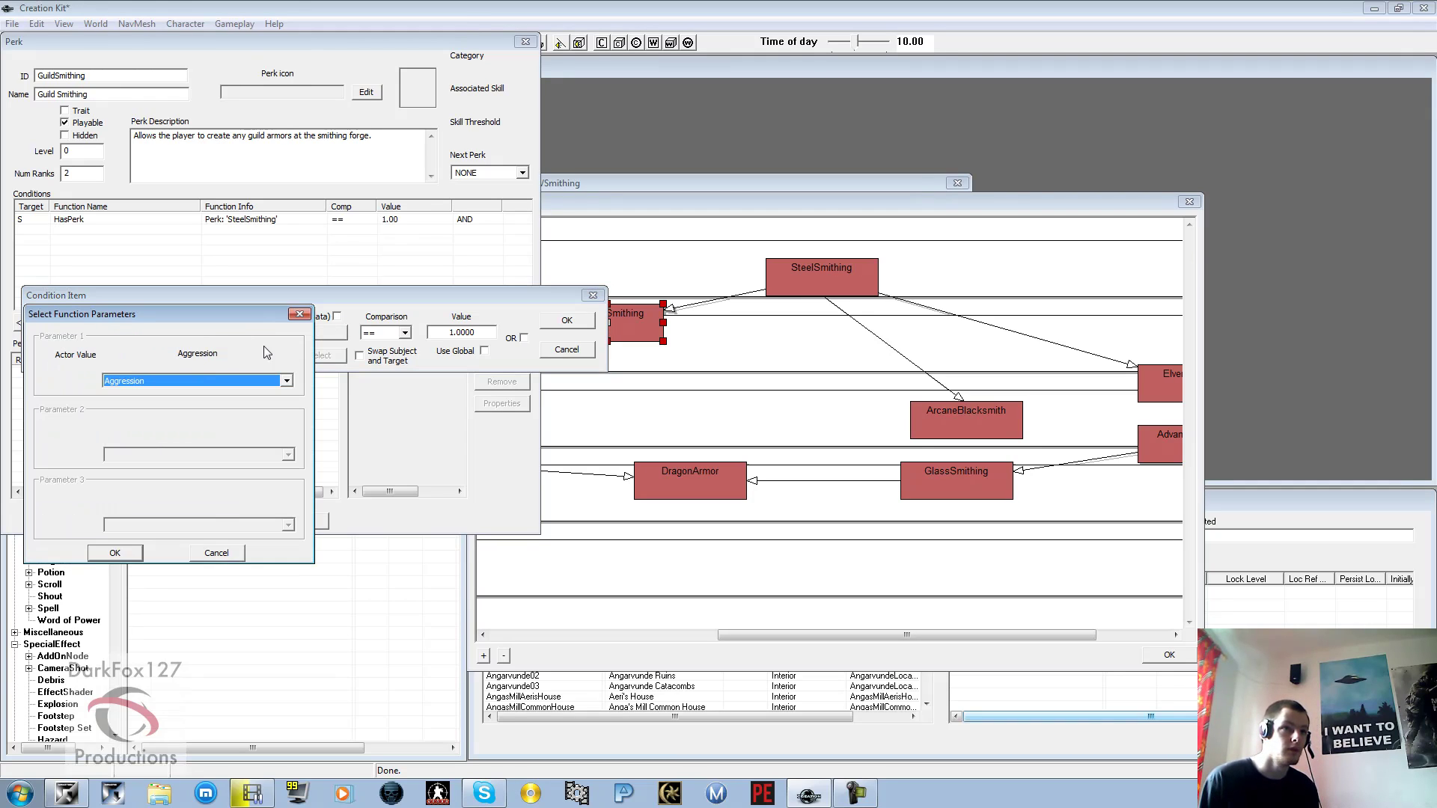
pyautogui.click(191, 380)
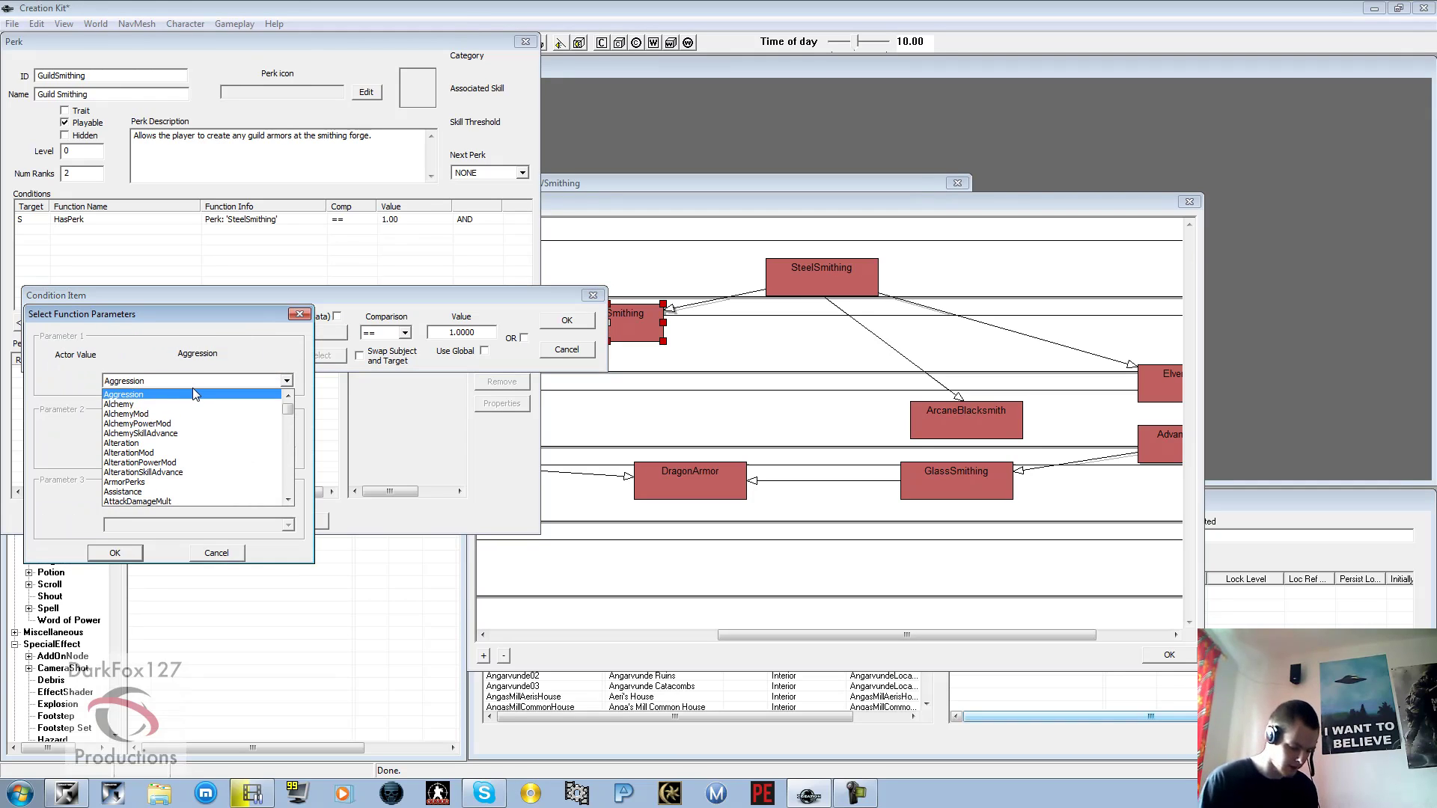
pyautogui.write('smithing')
pyautogui.press('Return')
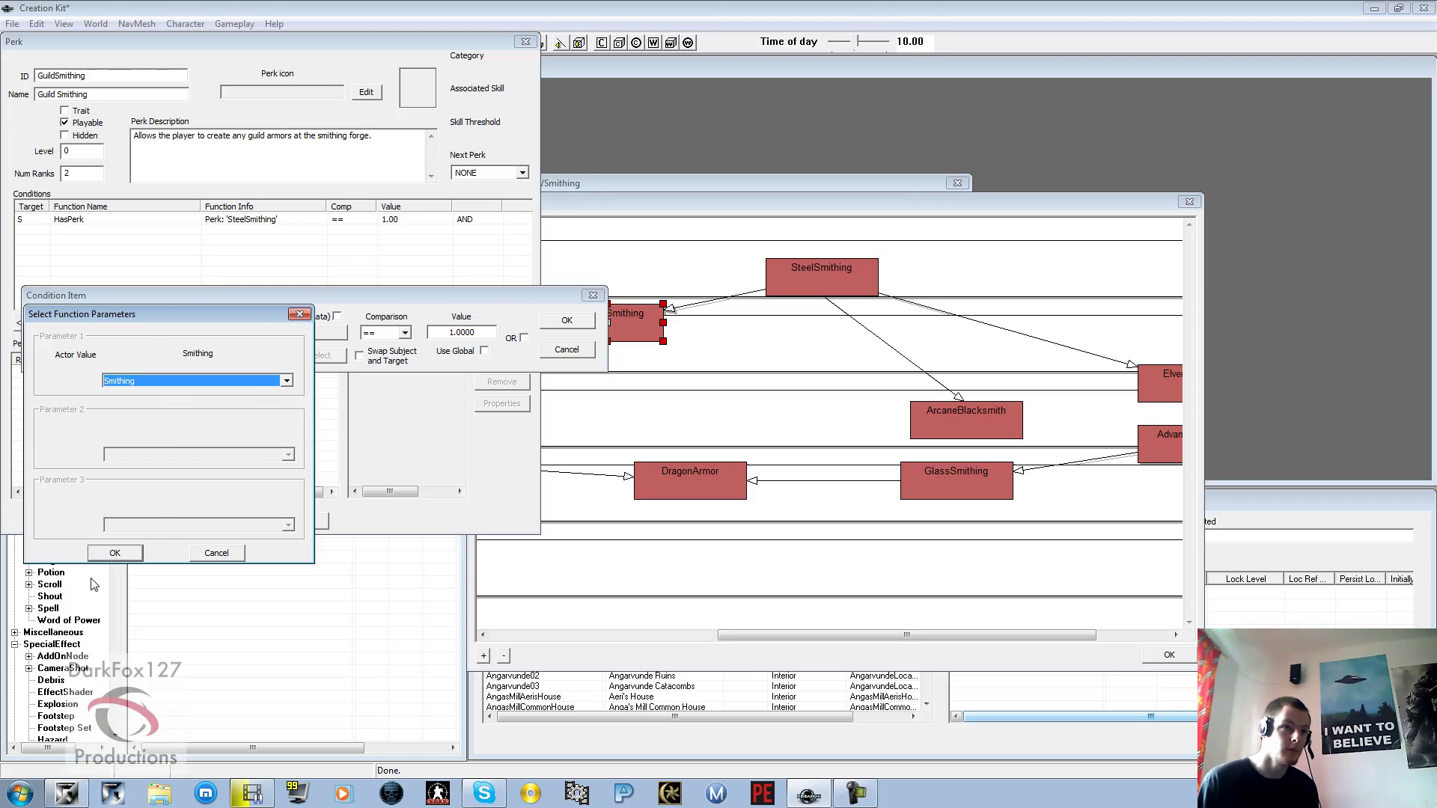
pyautogui.click(115, 553)
# Set that condition's comparison to >= with value 30 and confirm it.
pyautogui.click(405, 332)
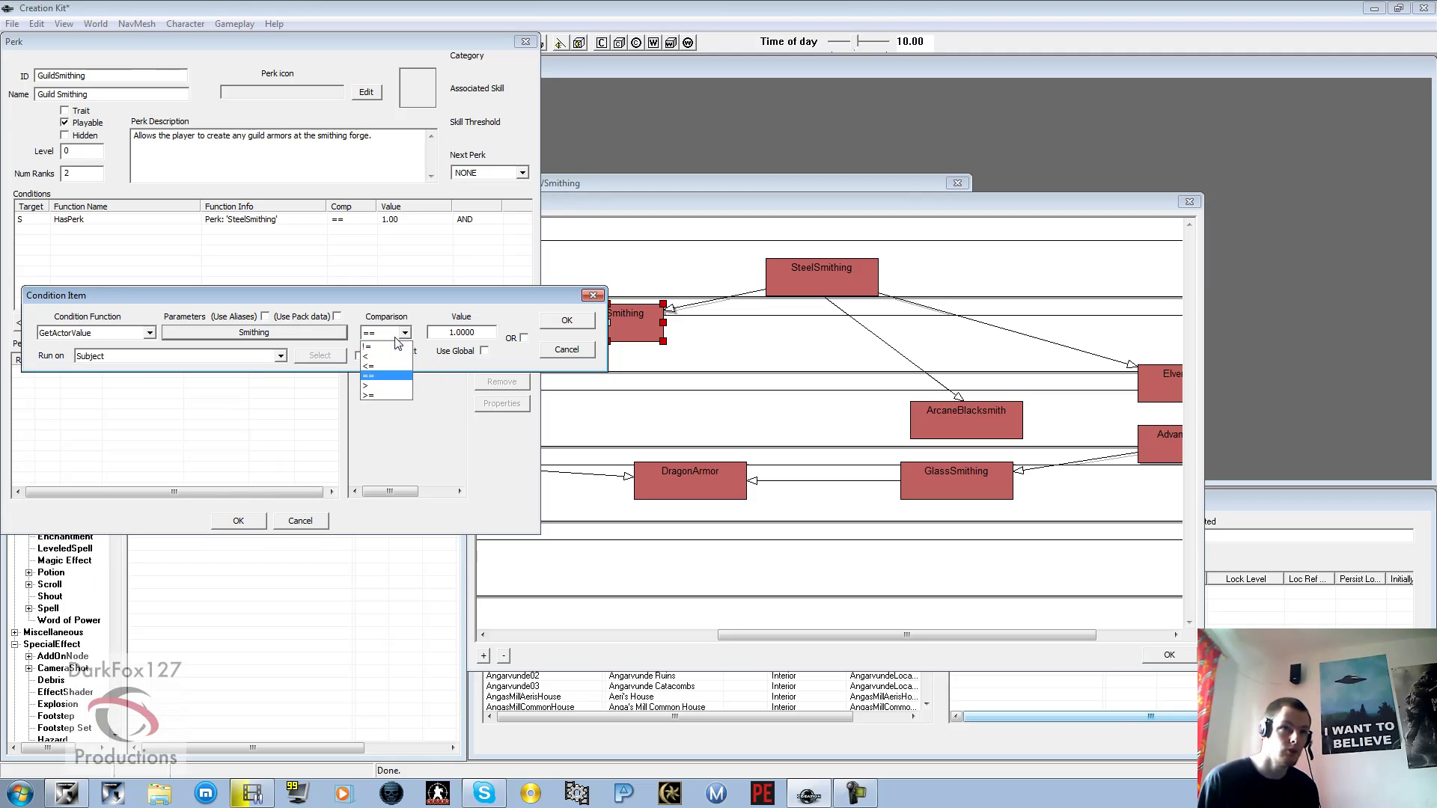
pyautogui.click(383, 395)
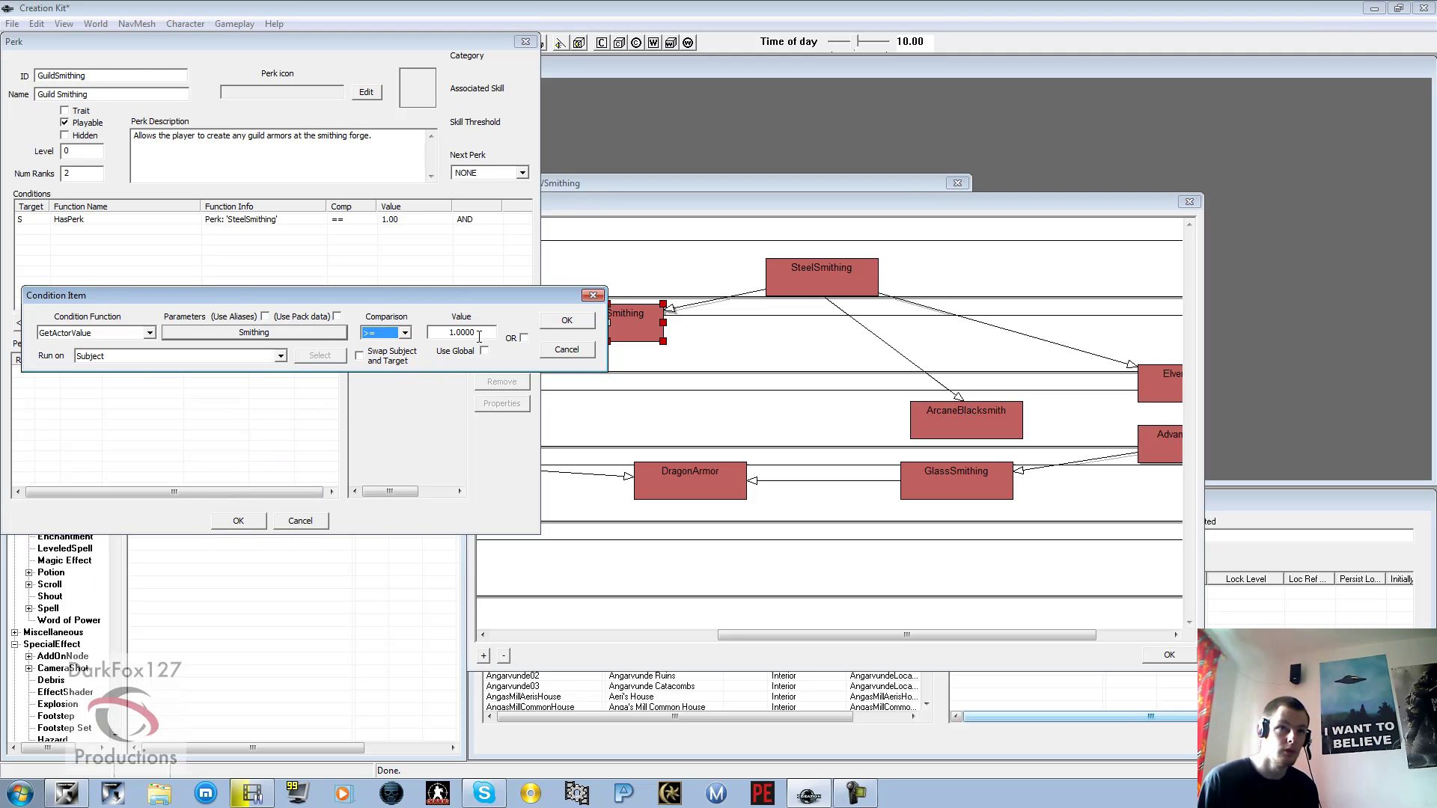
pyautogui.moveTo(479, 336); pyautogui.dragTo(415, 344)
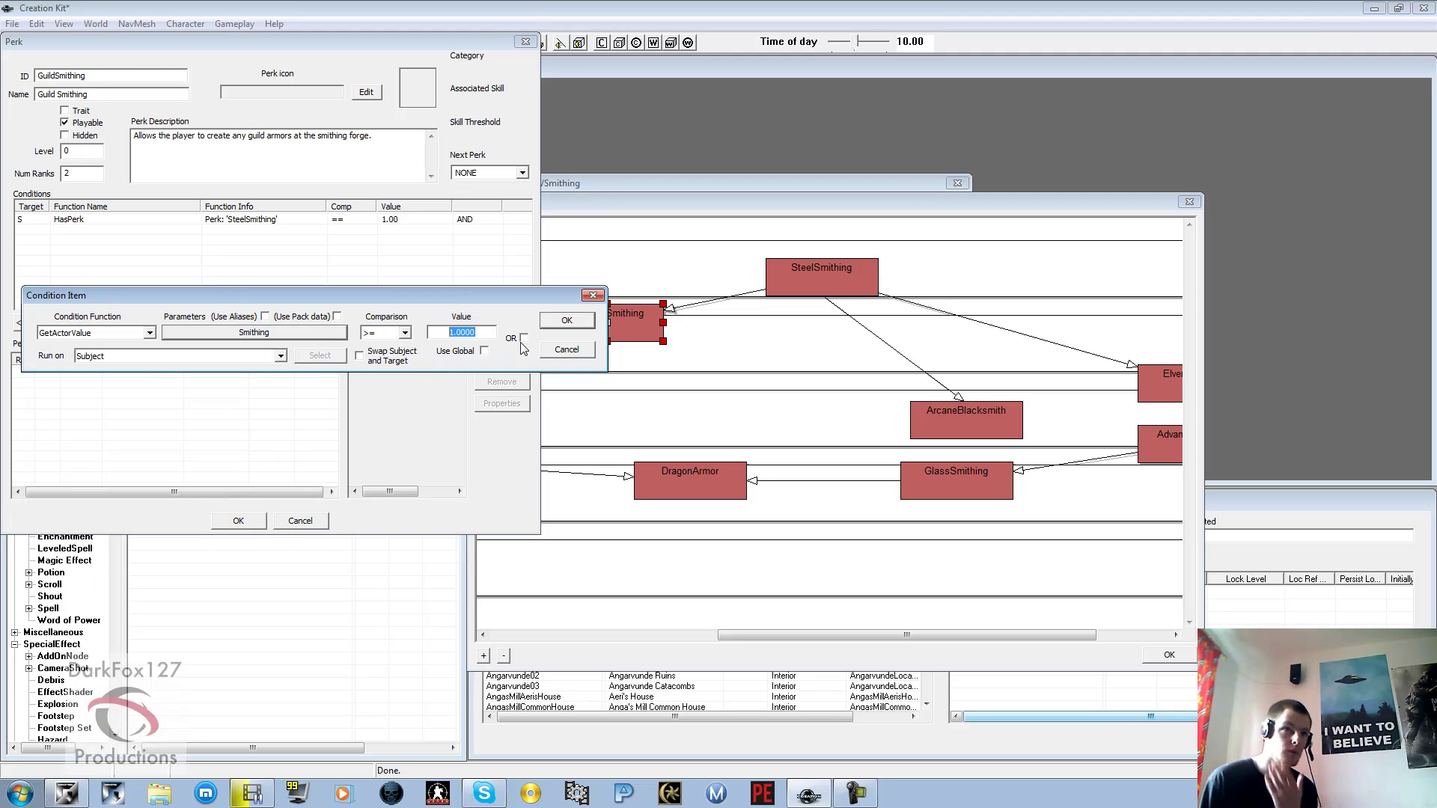
pyautogui.click(402, 336)
pyautogui.click(401, 339)
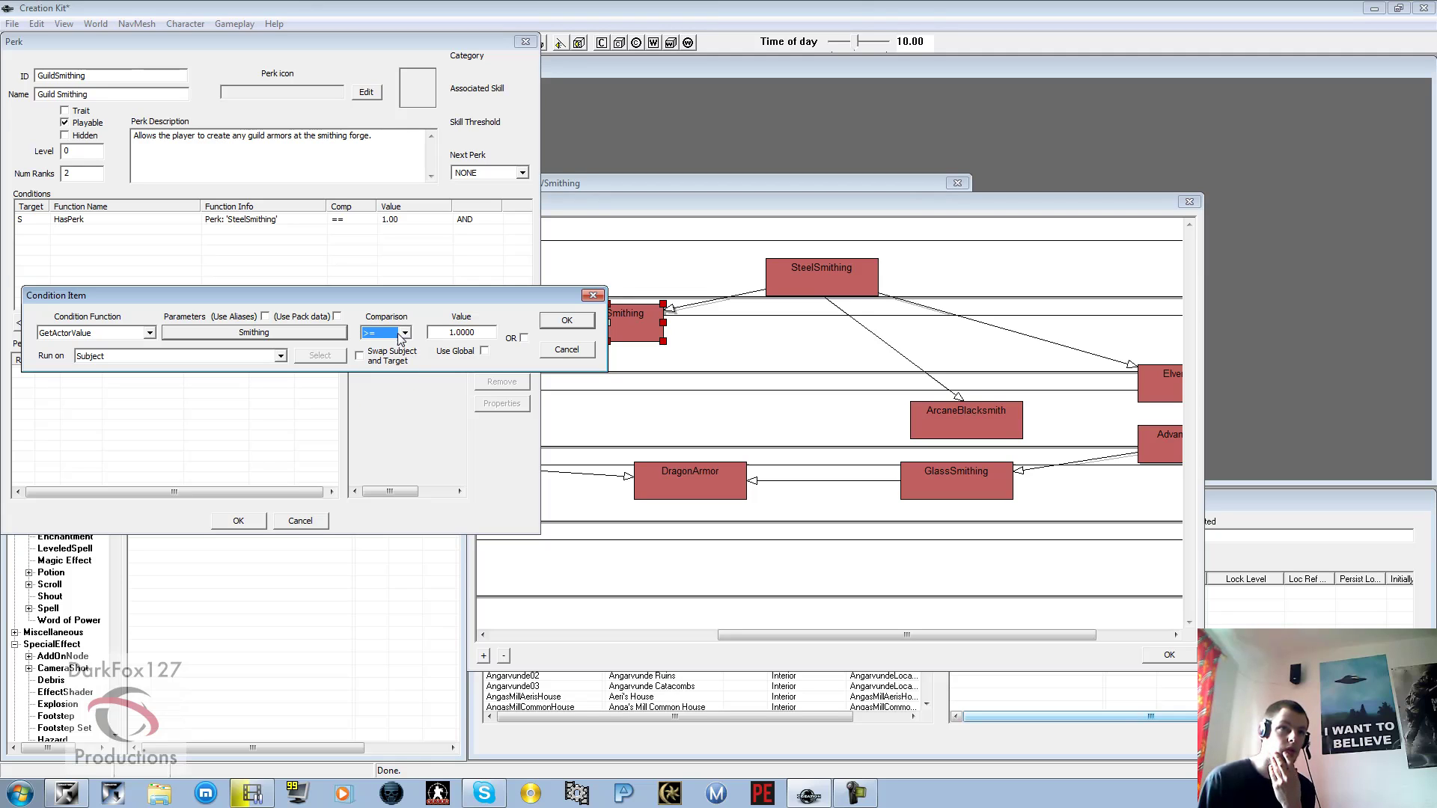
pyautogui.moveTo(479, 332); pyautogui.dragTo(449, 334)
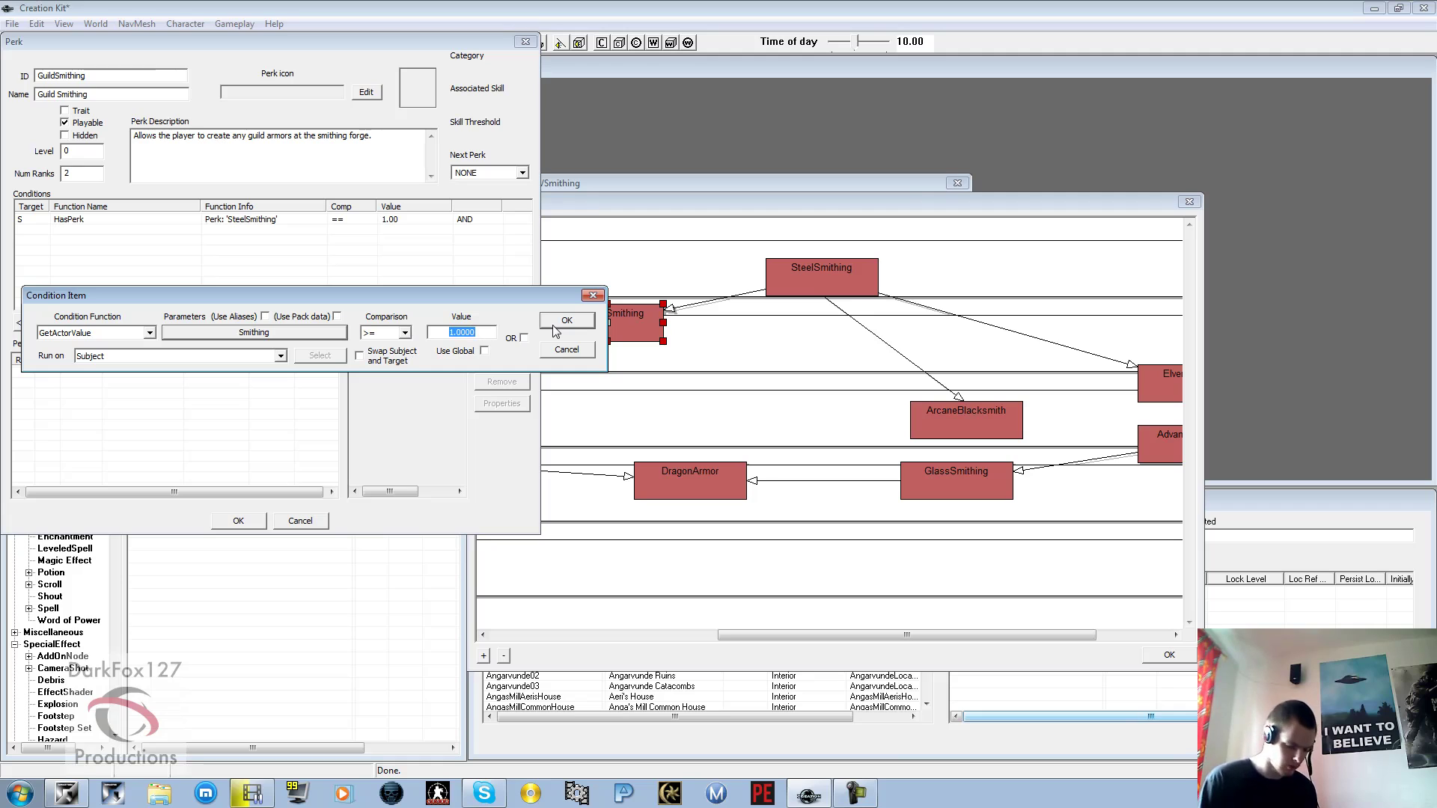
pyautogui.write('30')
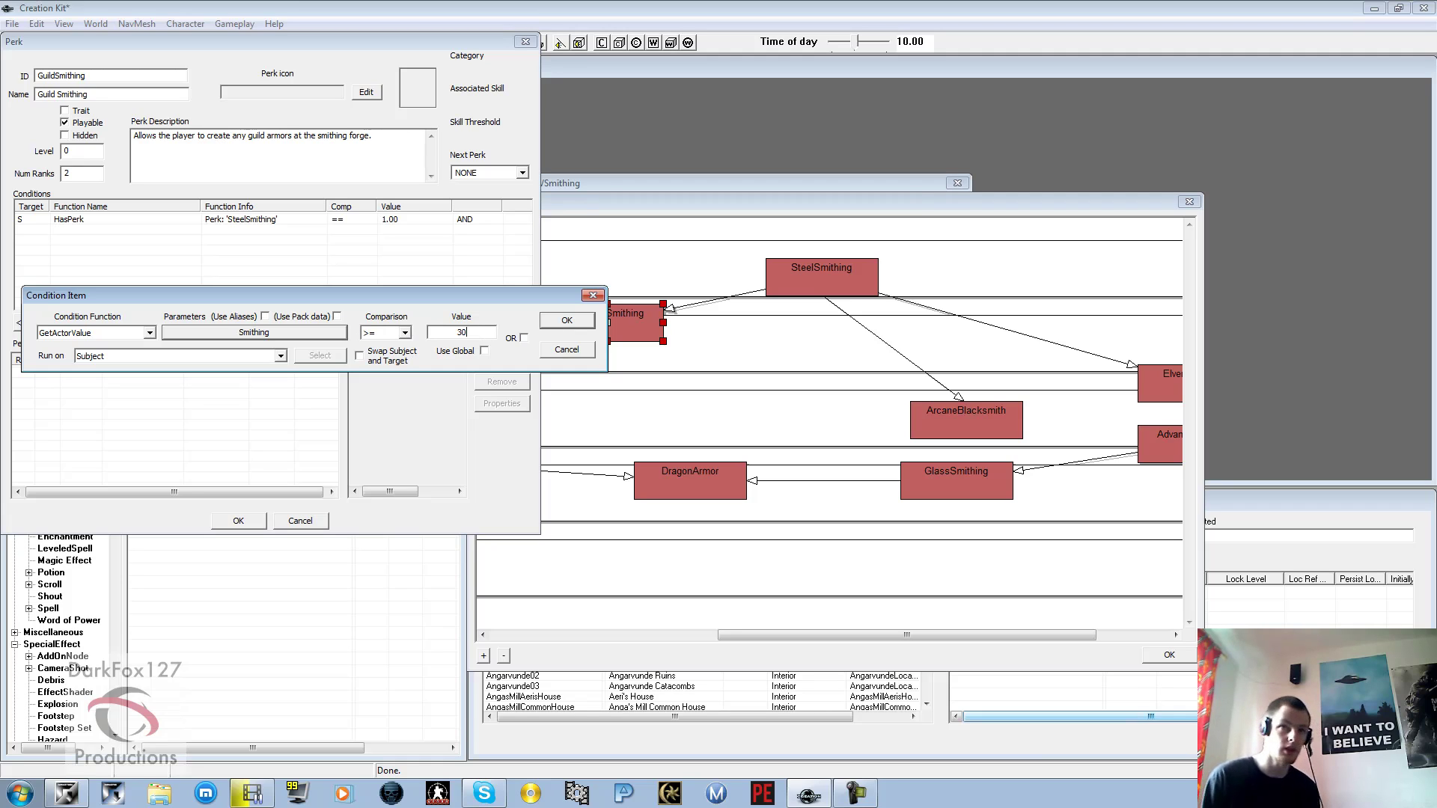
pyautogui.click(558, 321)
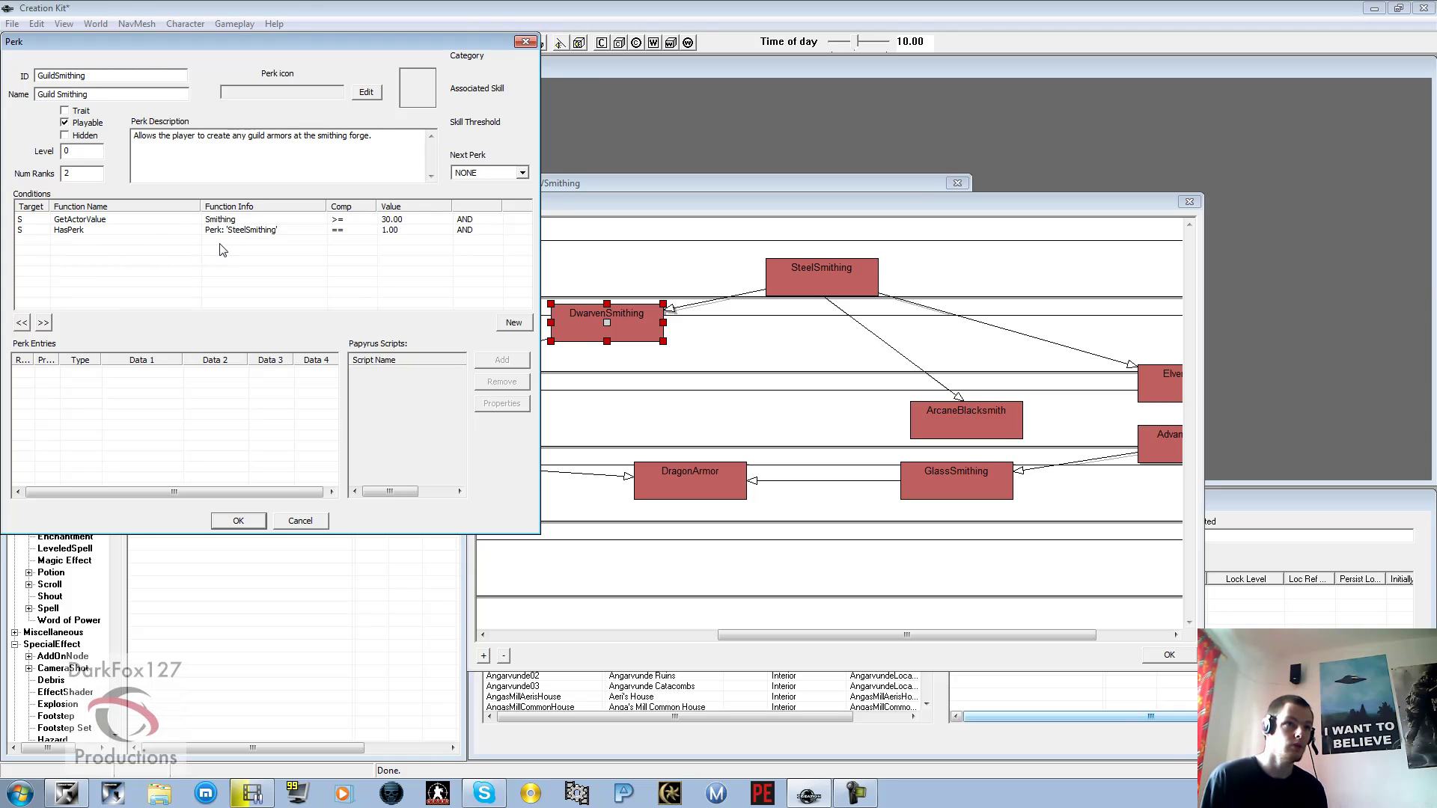
# Review the GetActorValue Smithing >= 30 and HasPerk SteelSmithing conditions in the perk.
pyautogui.click(782, 289)
pyautogui.click(637, 278)
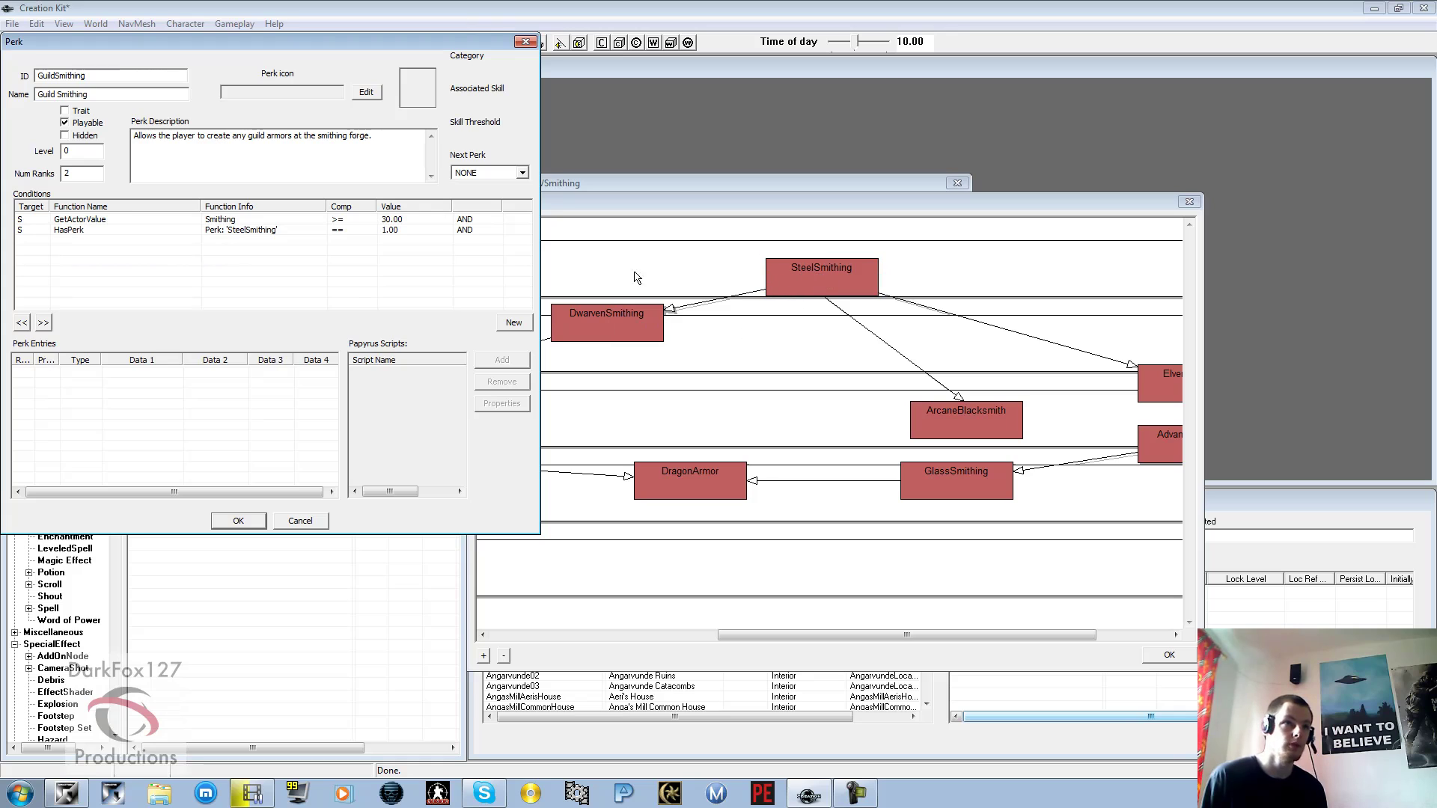
pyautogui.click(151, 219)
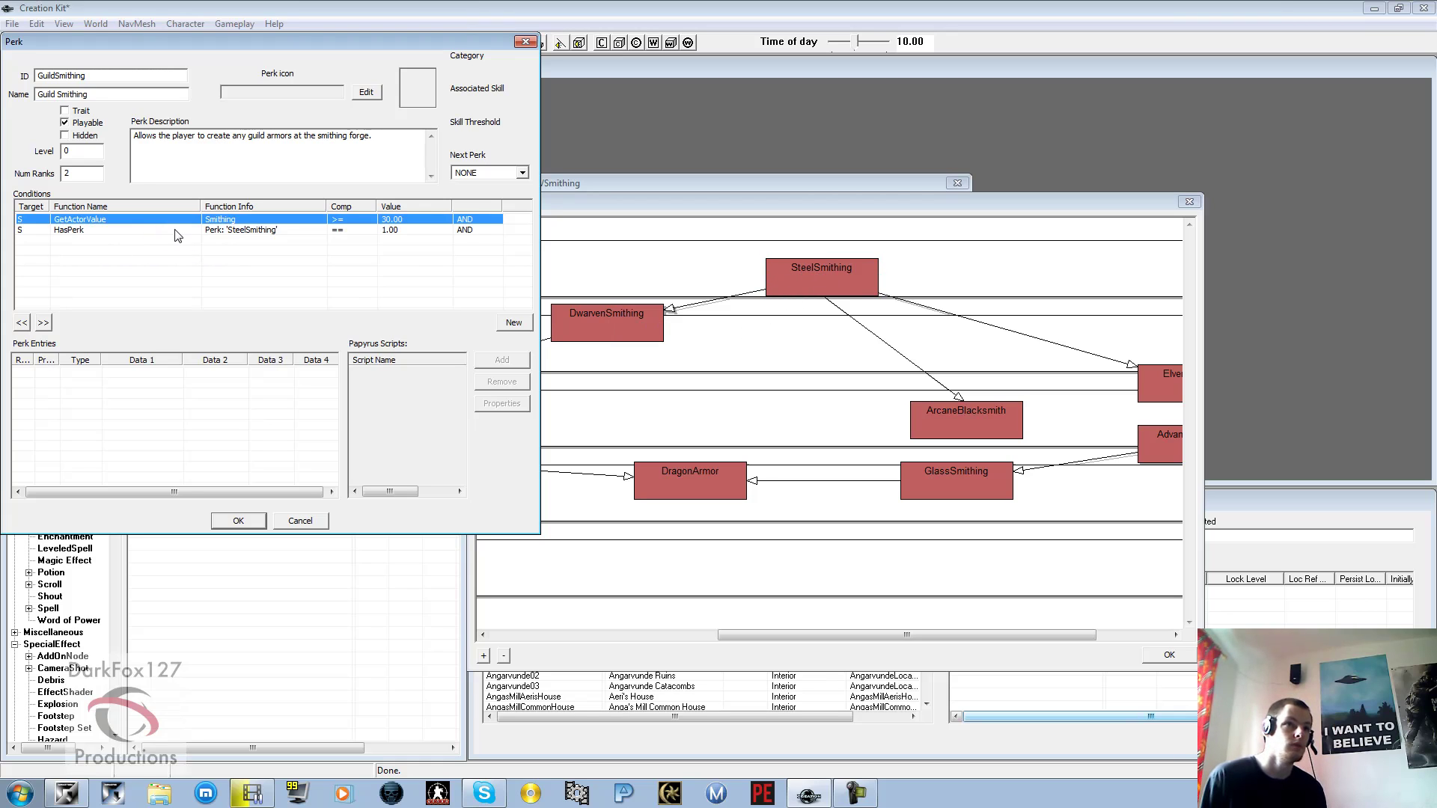
pyautogui.click(178, 232)
pyautogui.click(289, 157)
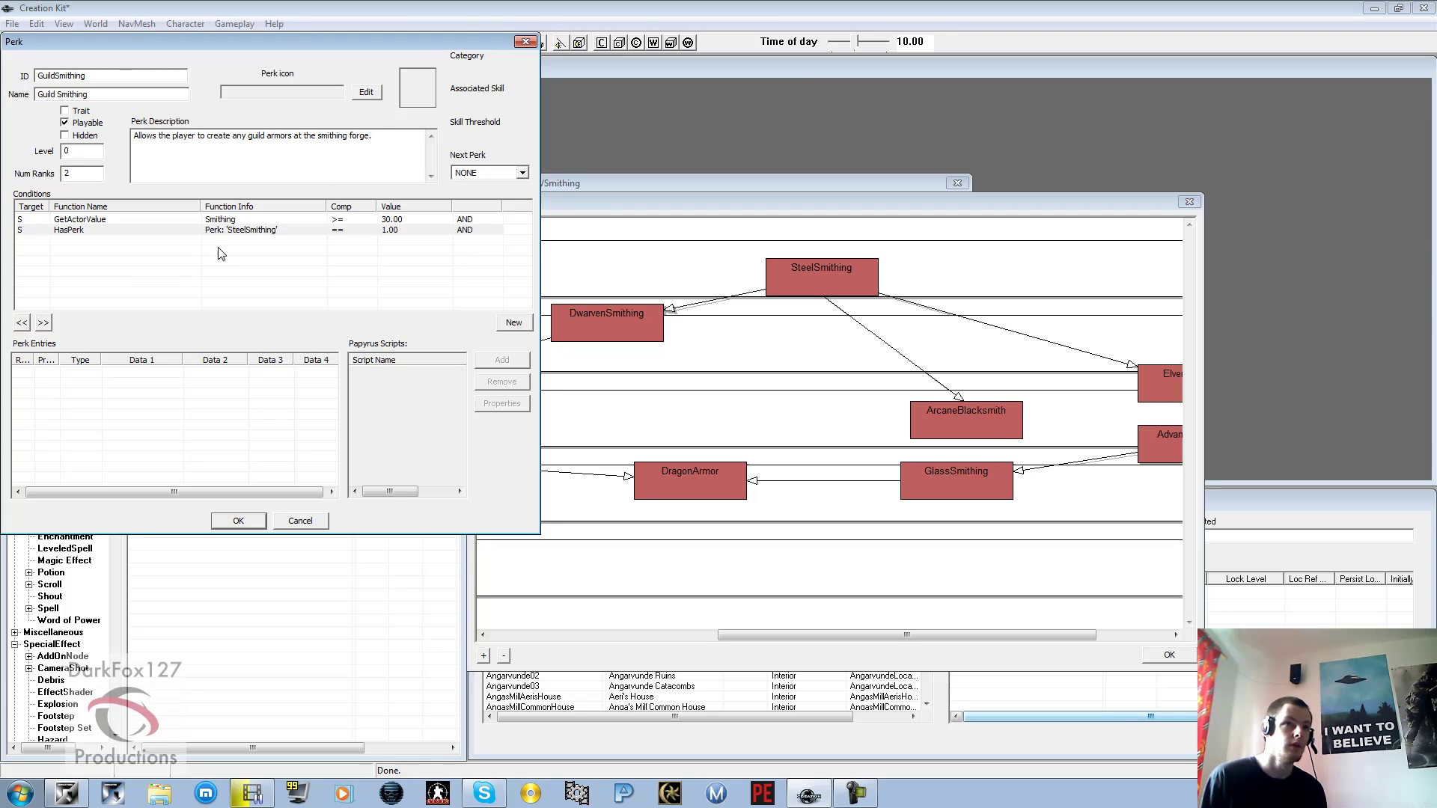
# Close the GuildSmithing perk, filter the Object Window for 'g', and duplicate GuildSmithing for editing.
pyautogui.click(249, 524)
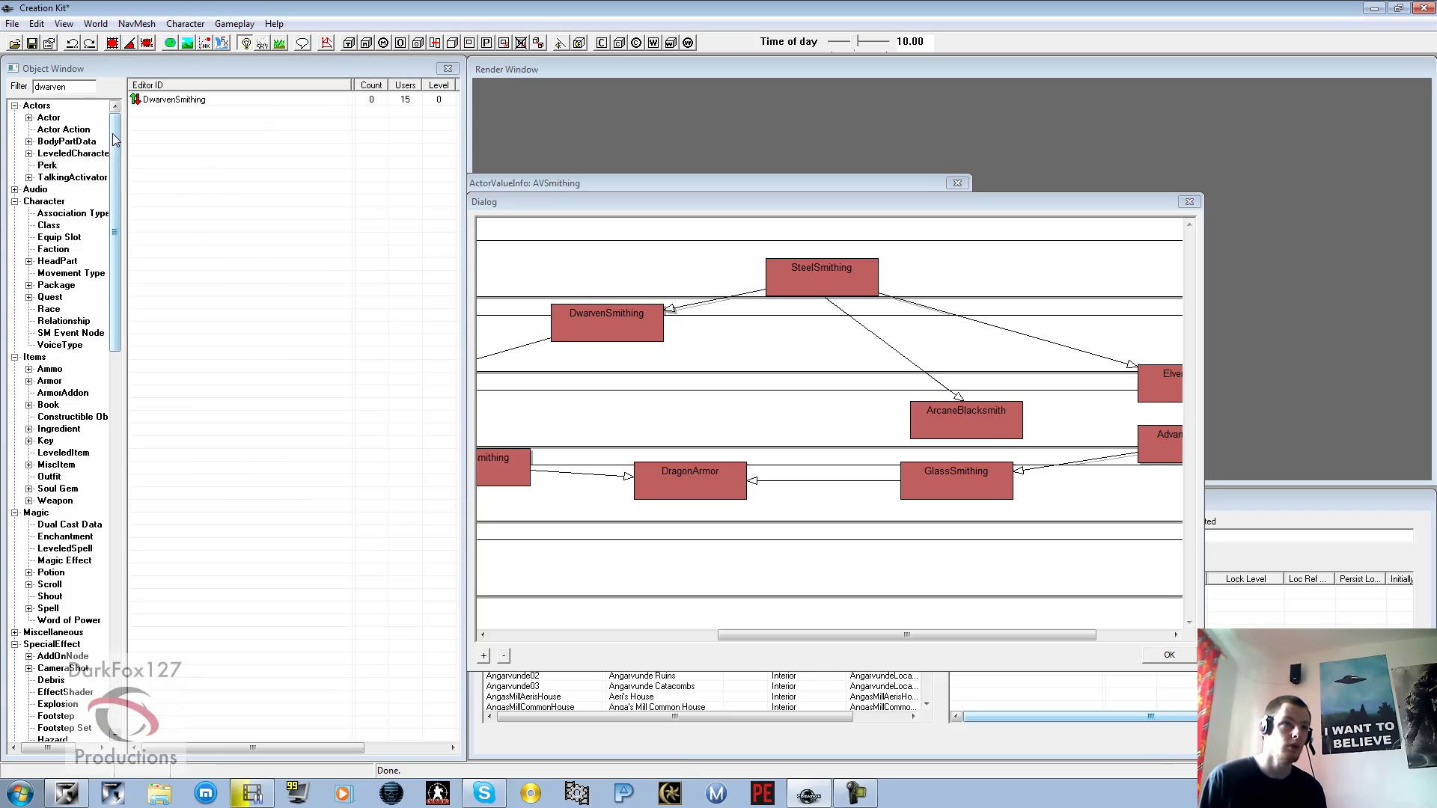
pyautogui.click(115, 106)
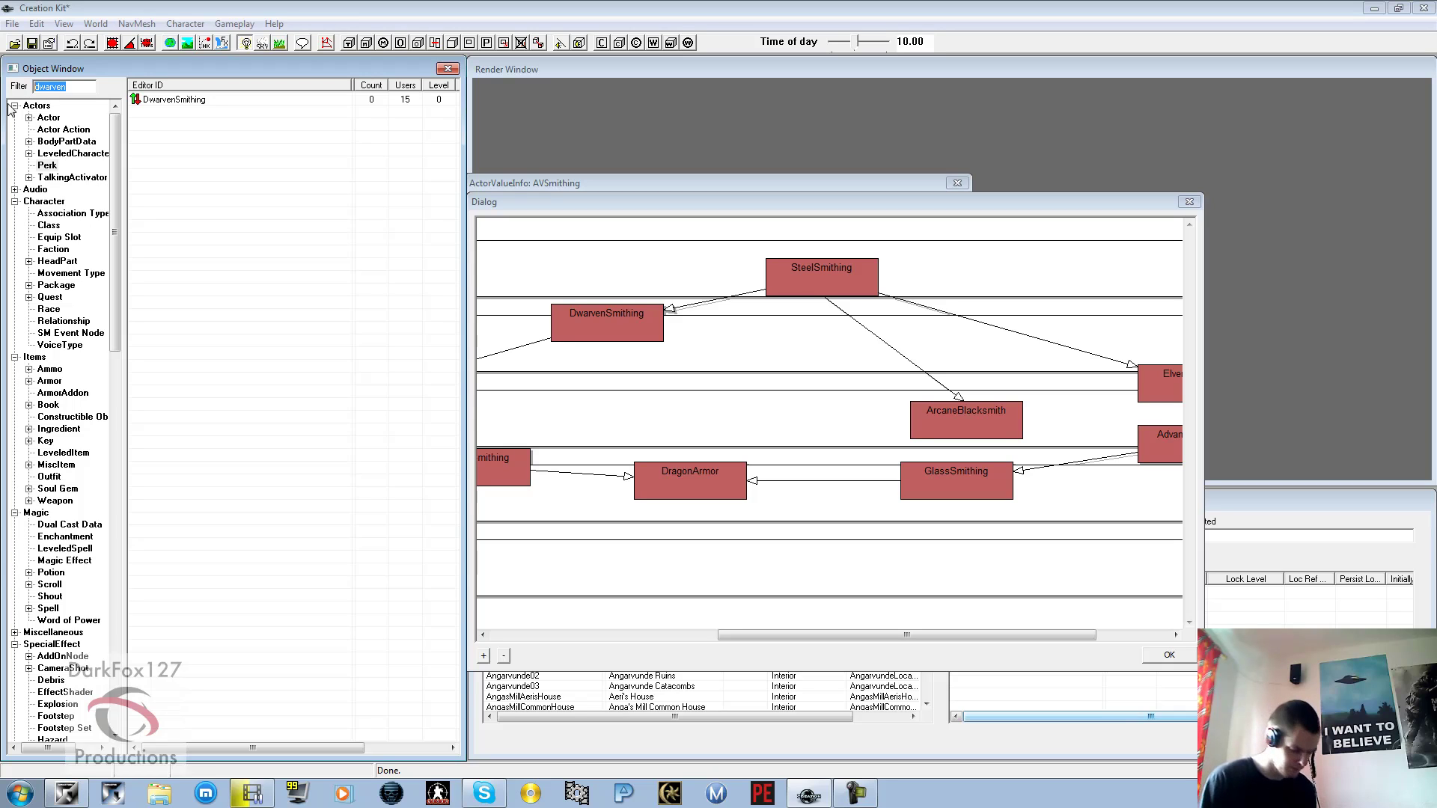
pyautogui.write('guild')
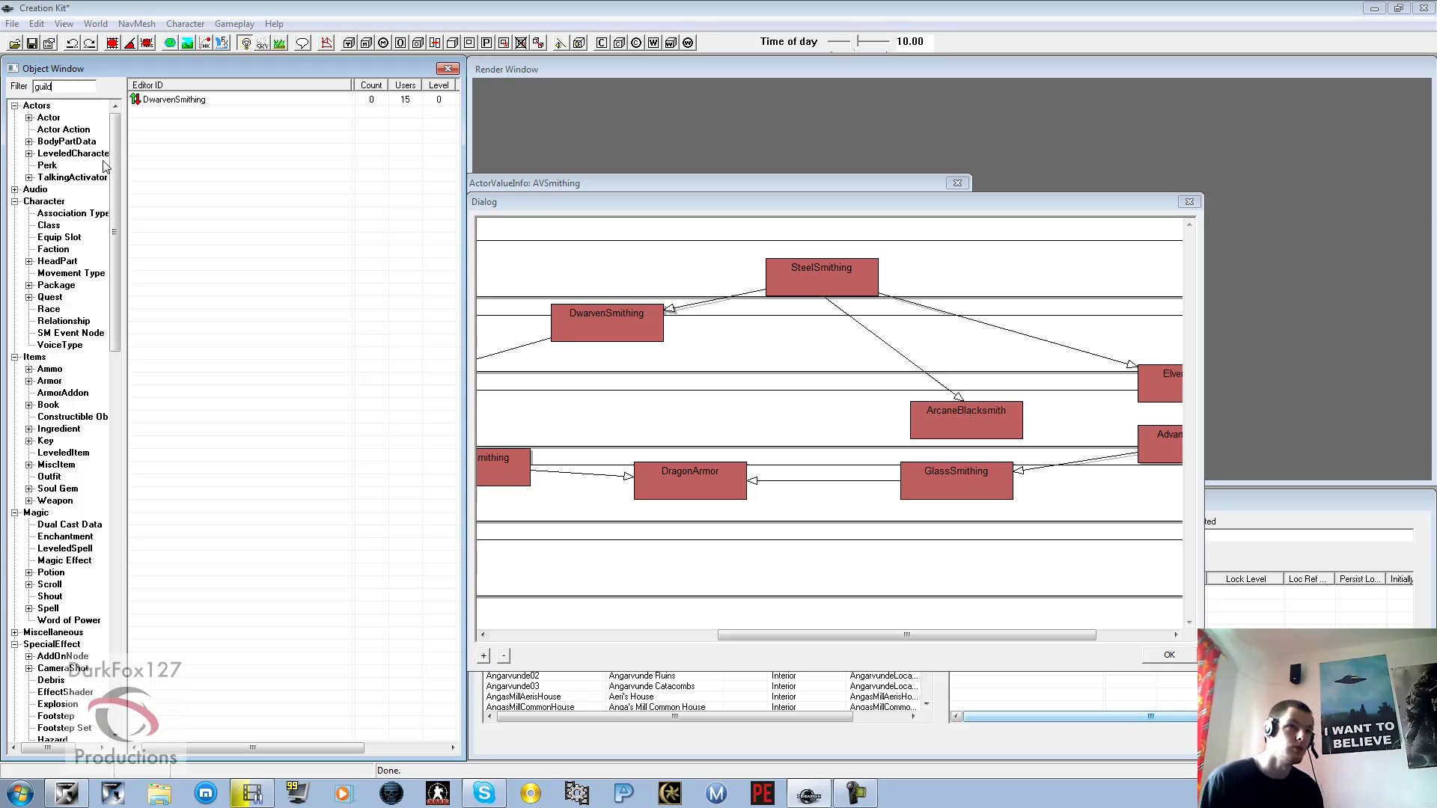
pyautogui.rightClick(174, 102)
pyautogui.click(196, 145)
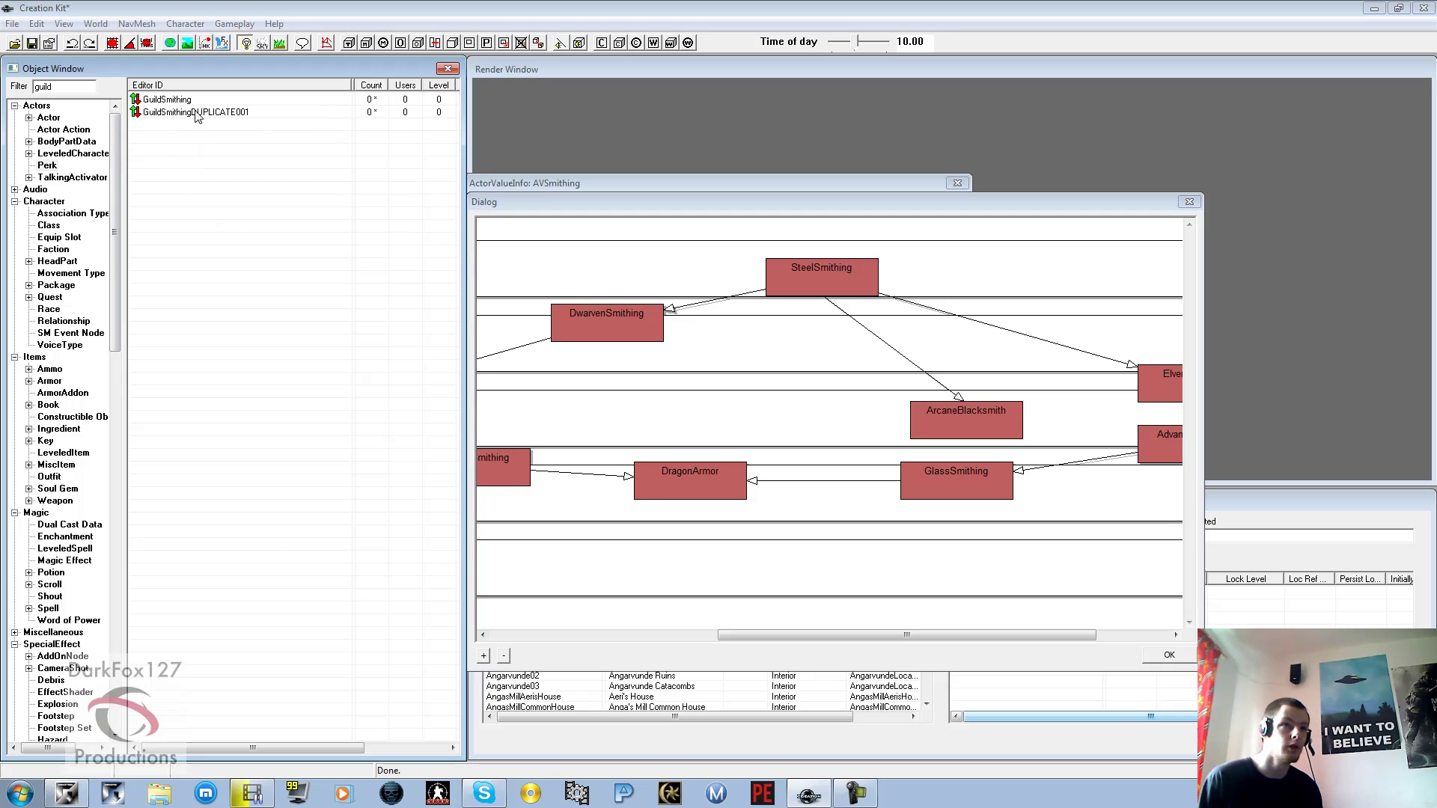
pyautogui.rightClick(196, 112)
pyautogui.click(213, 129)
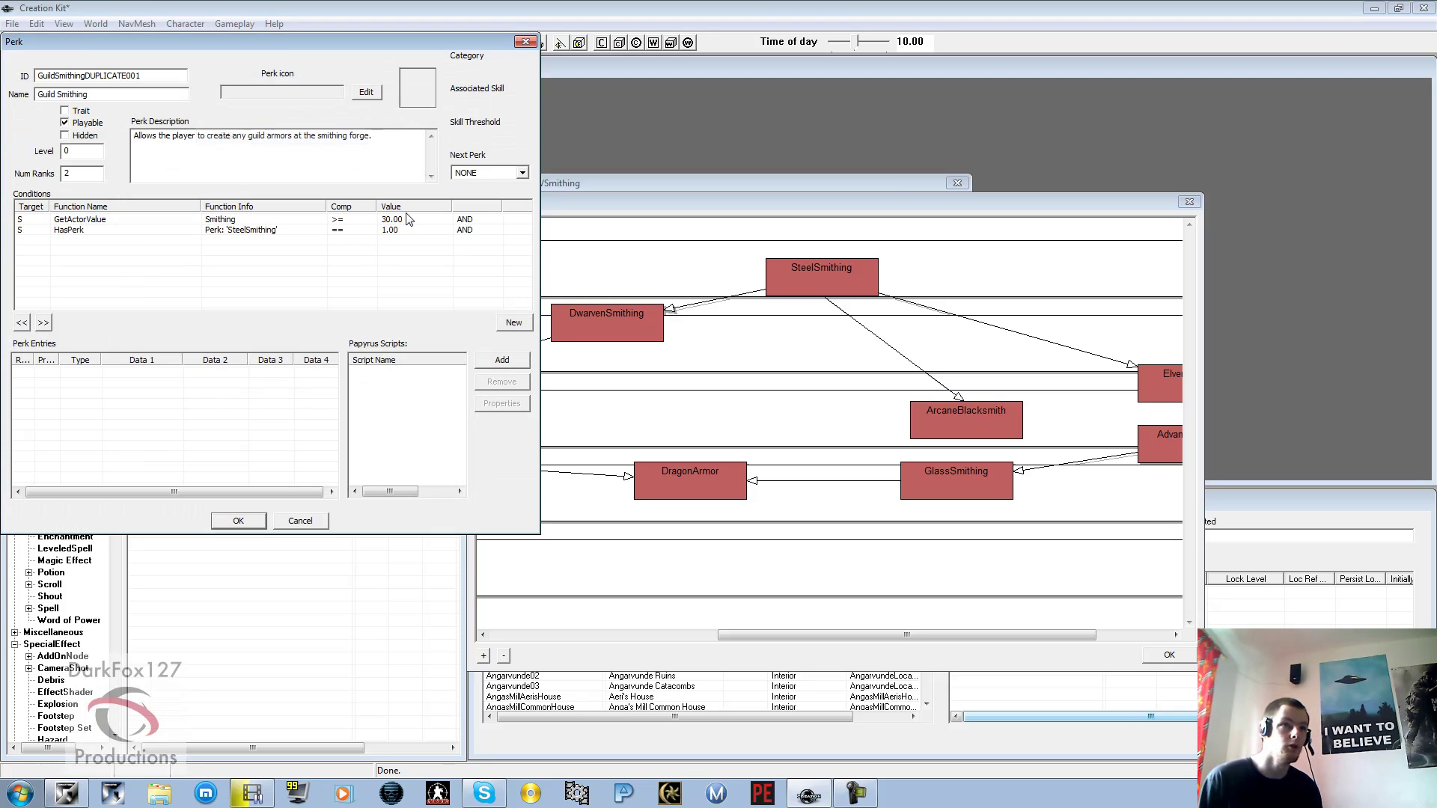
# Reword the copy's description for advanced guild armors and rename its ID to GuildSmithingAdvanced.
pyautogui.click(369, 137)
pyautogui.write('.')
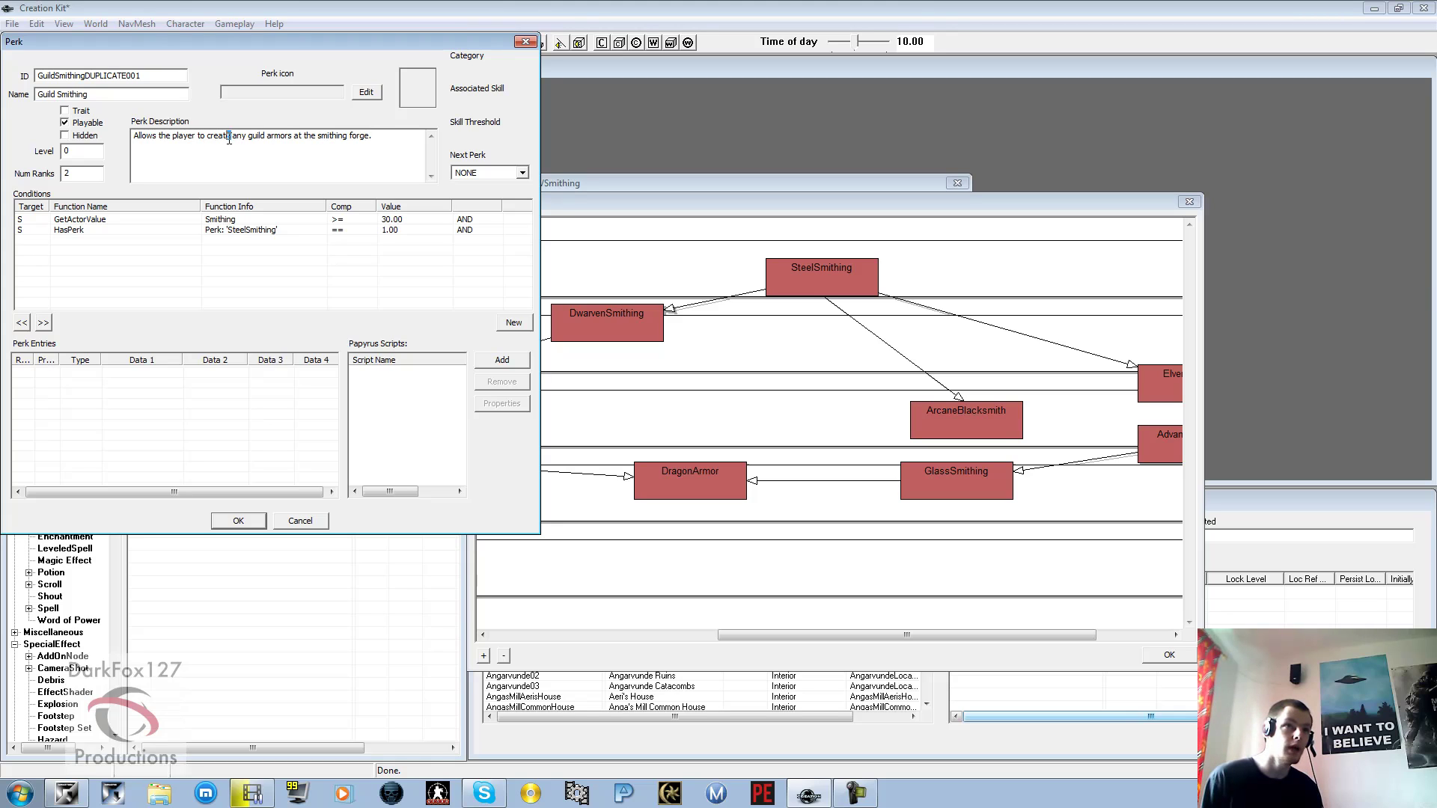
pyautogui.press('Right')
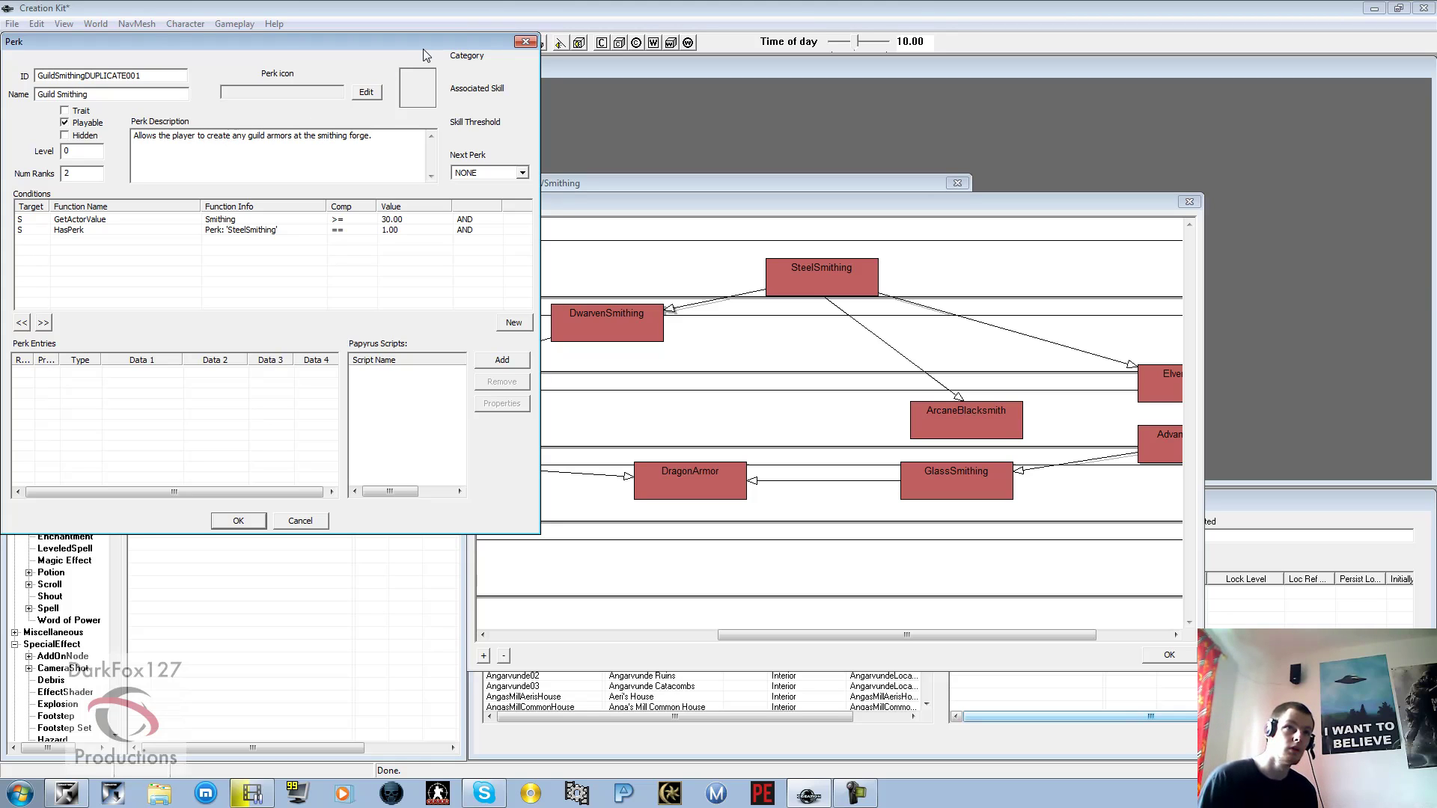
pyautogui.write('any')
pyautogui.press('BackSpace')
pyautogui.press('BackSpace')
pyautogui.press('BackSpace')
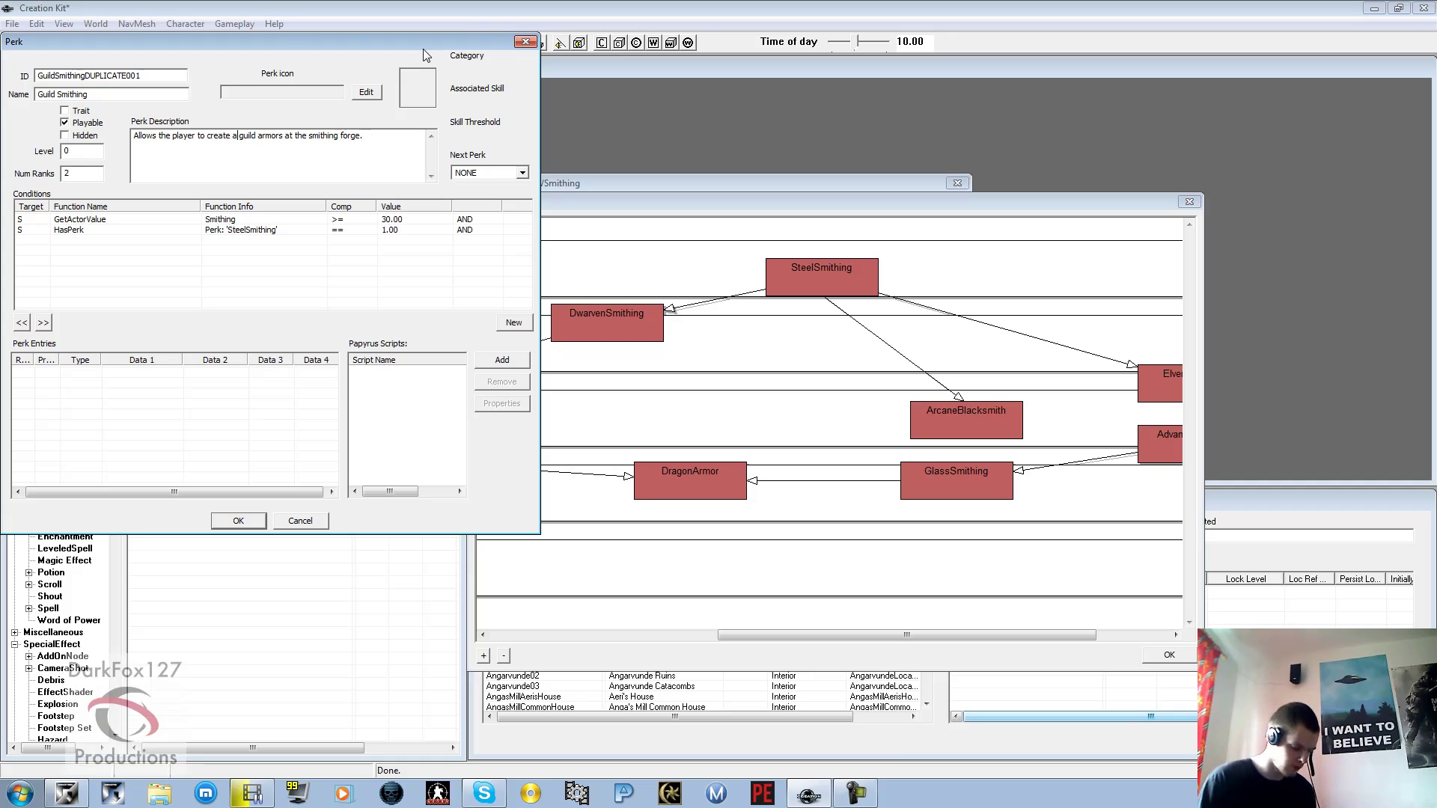
pyautogui.write('advanced')
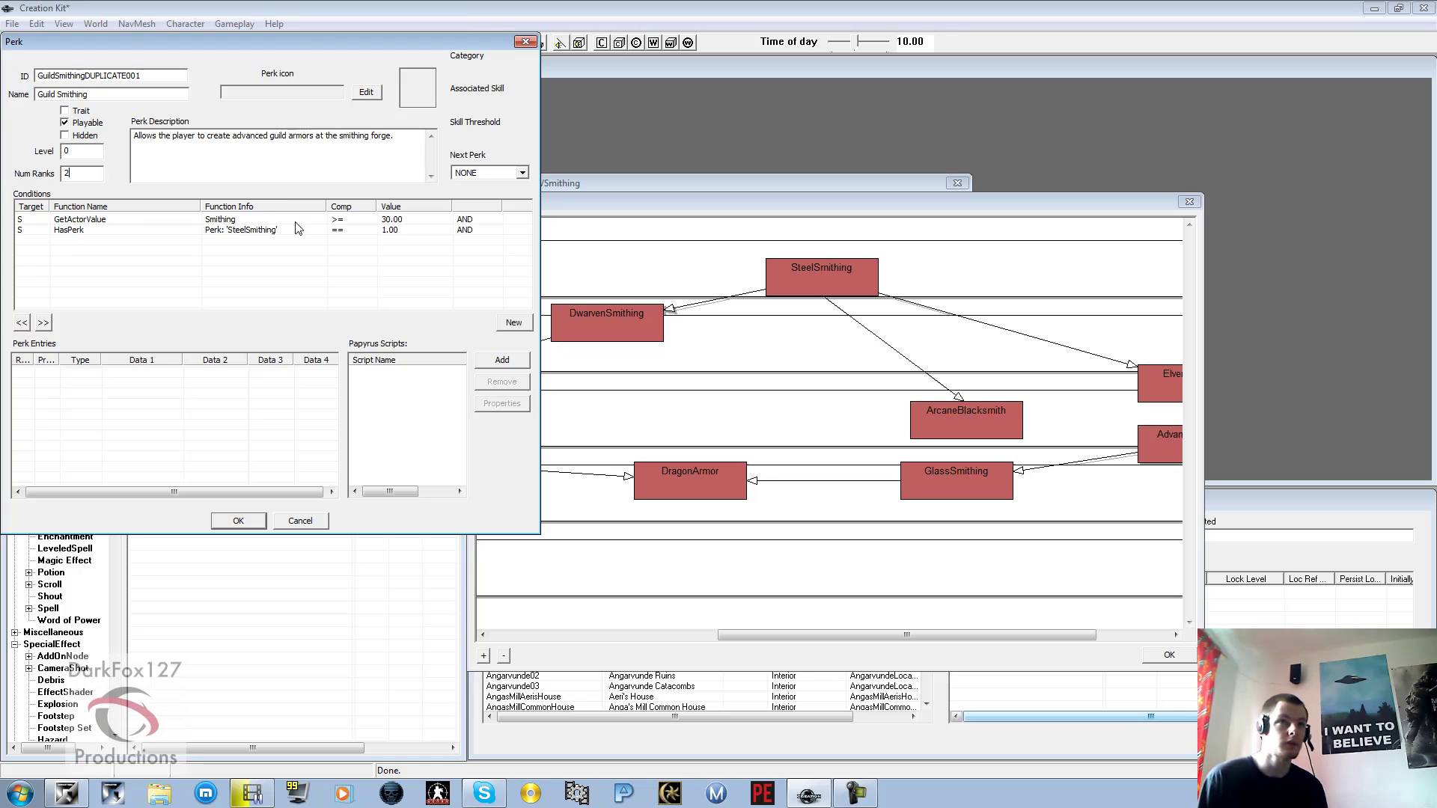
pyautogui.moveTo(170, 79); pyautogui.dragTo(82, 84)
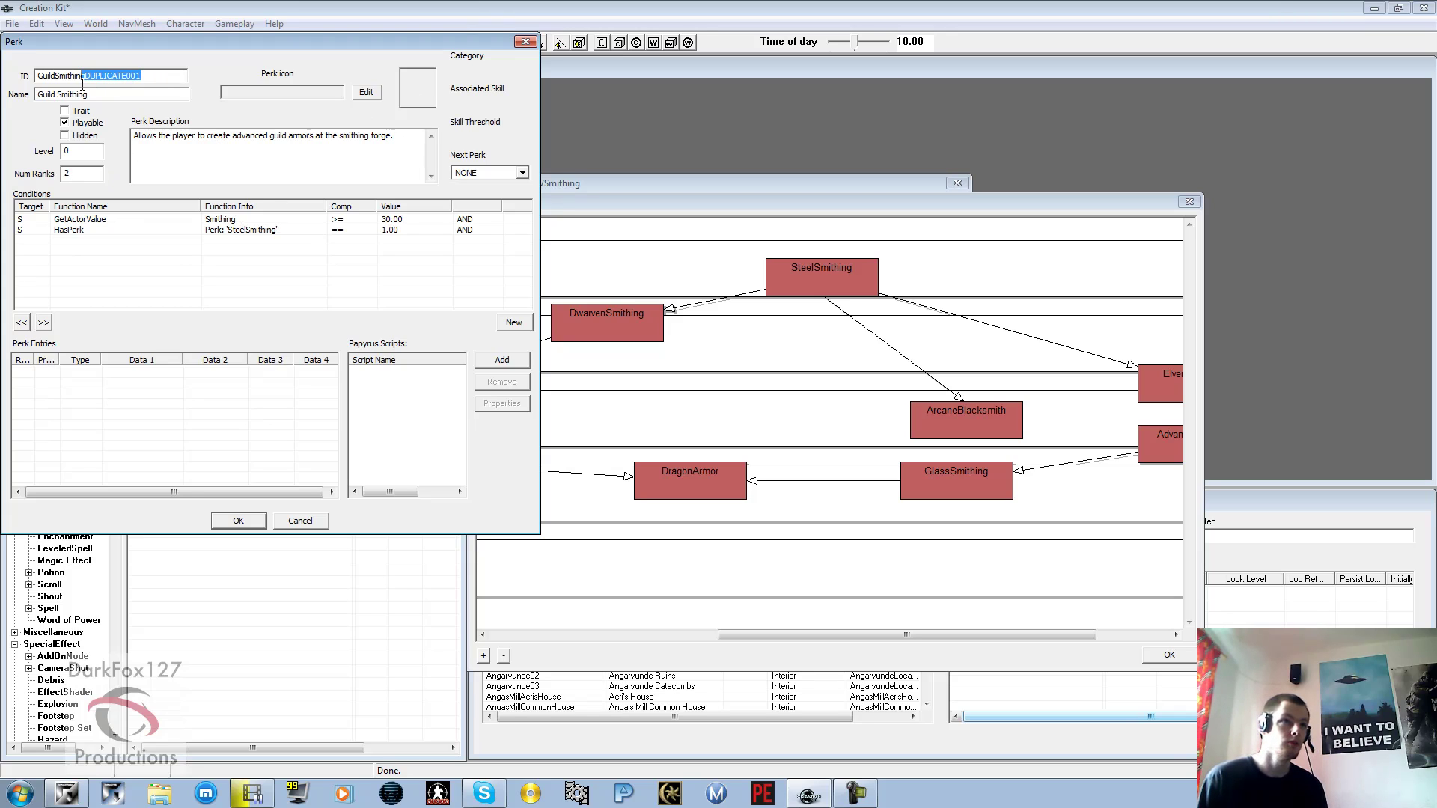
pyautogui.write('Advanced')
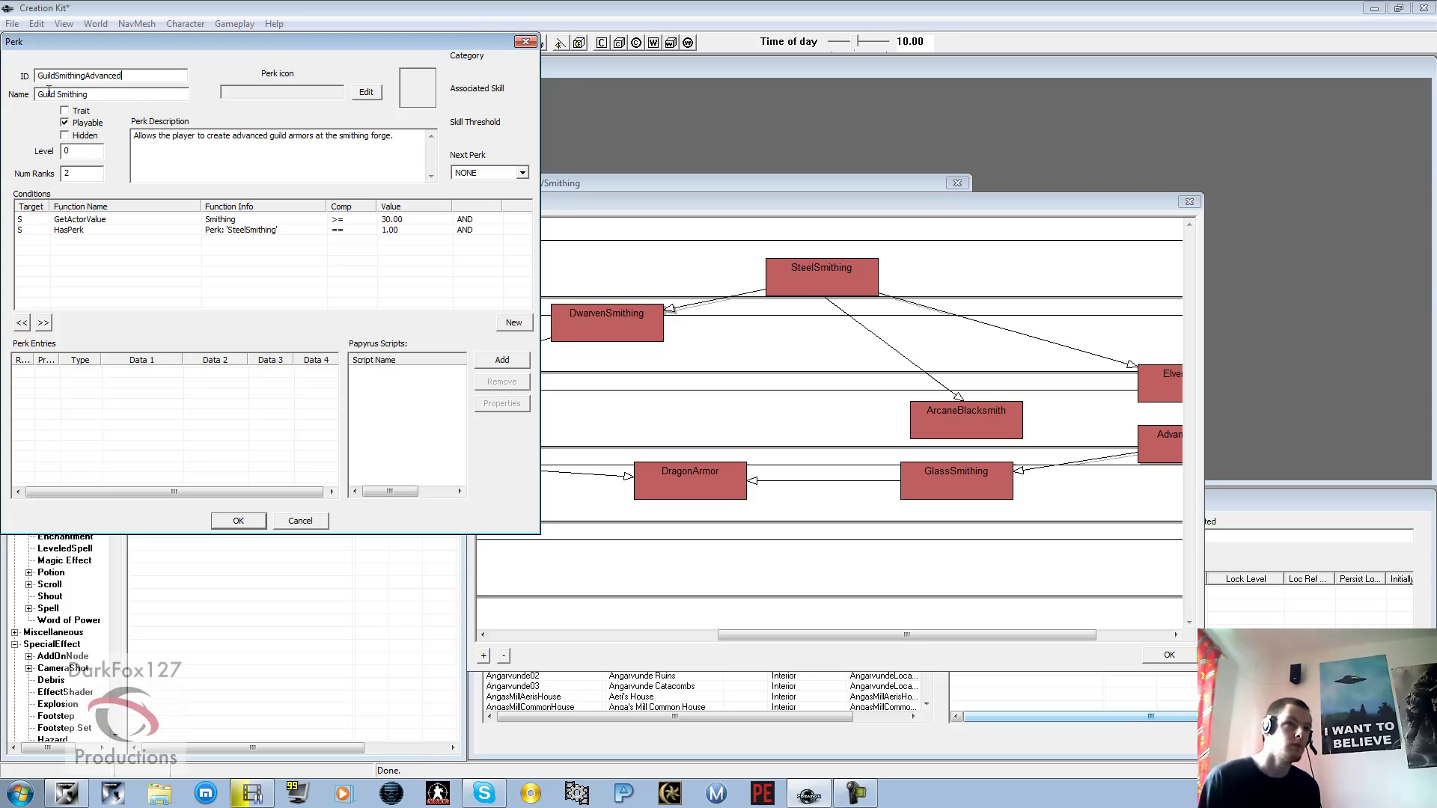
pyautogui.write('Advanced')
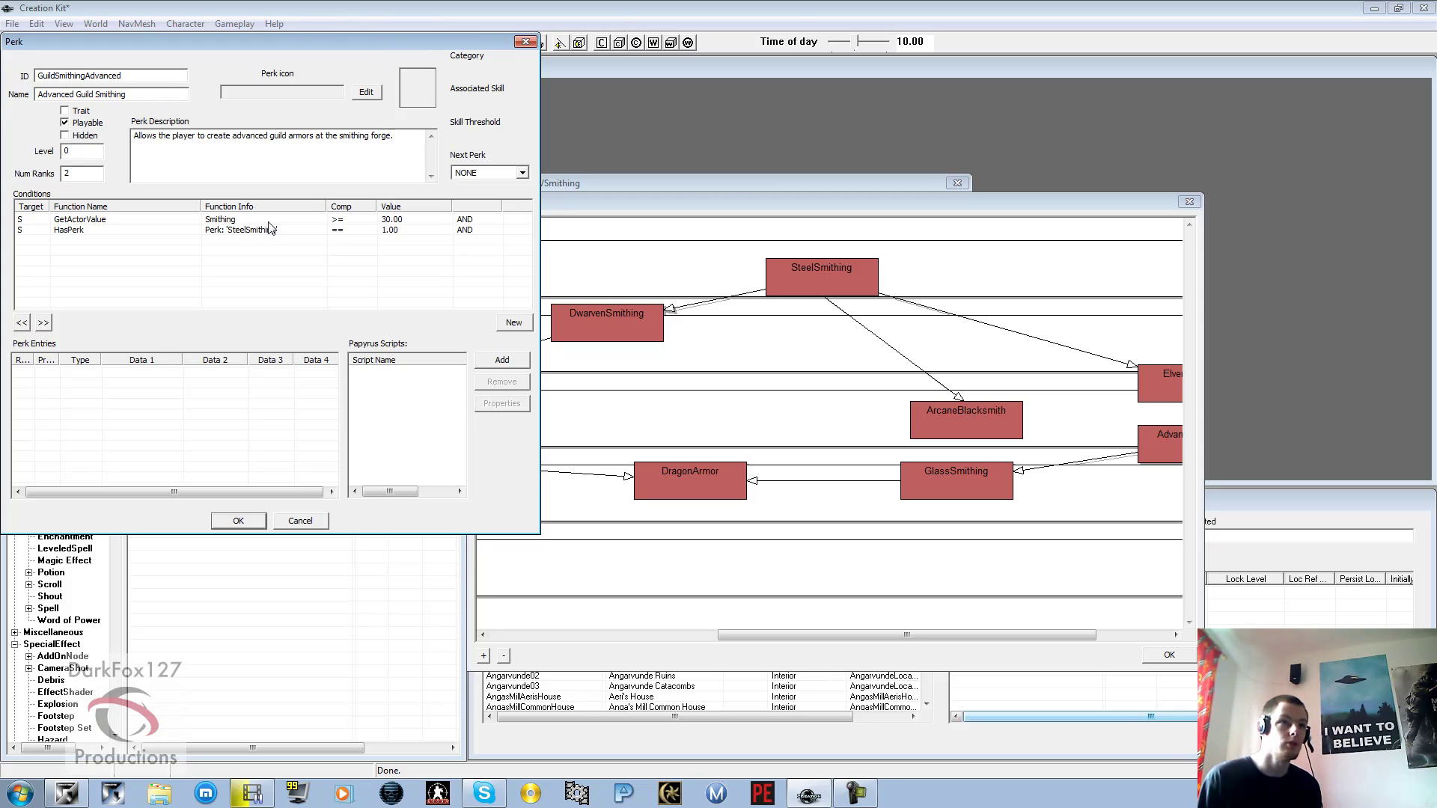
pyautogui.click(223, 220)
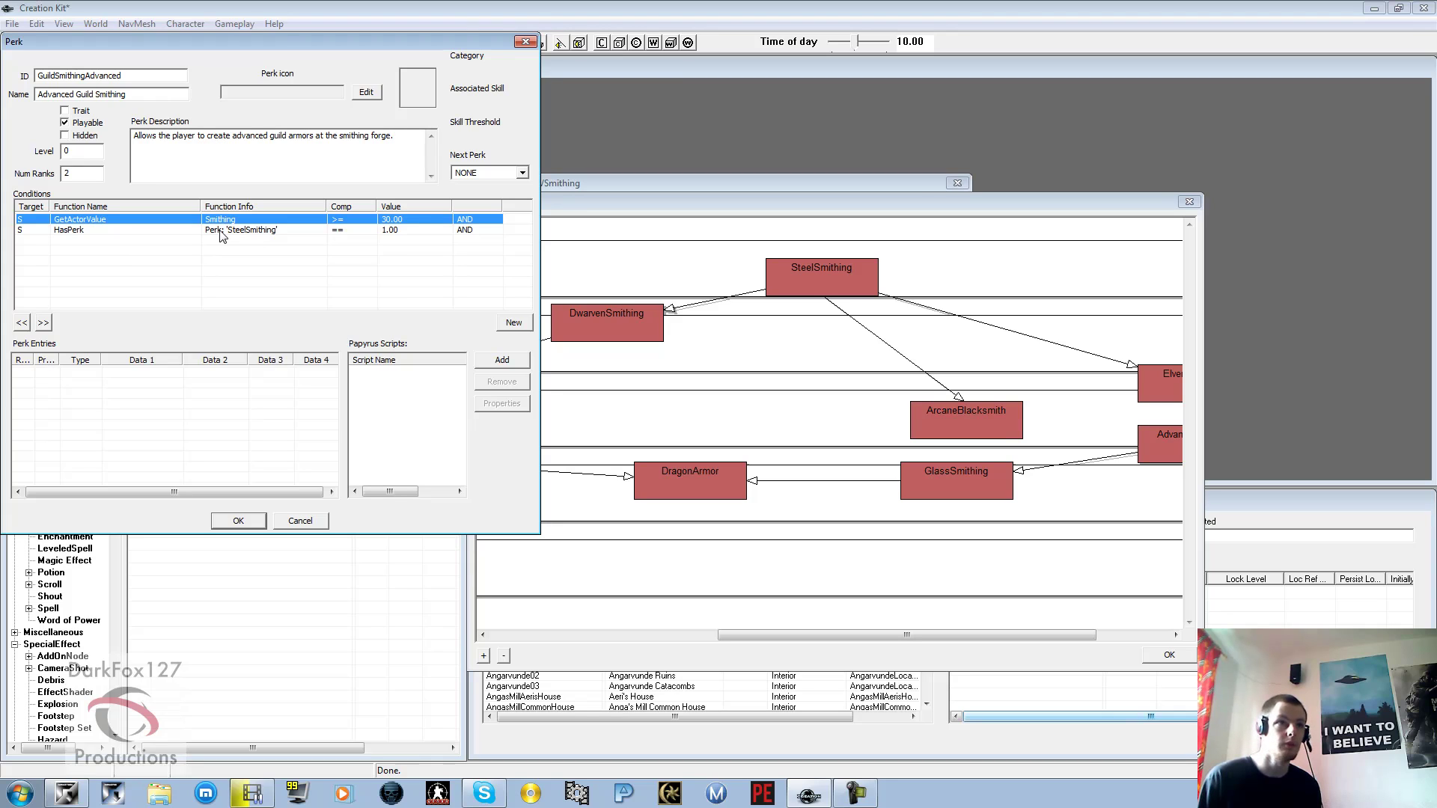
# Change the HasPerk condition to require the GuildSmithing perk instead of SteelSmithing.
pyautogui.doubleClick(221, 232)
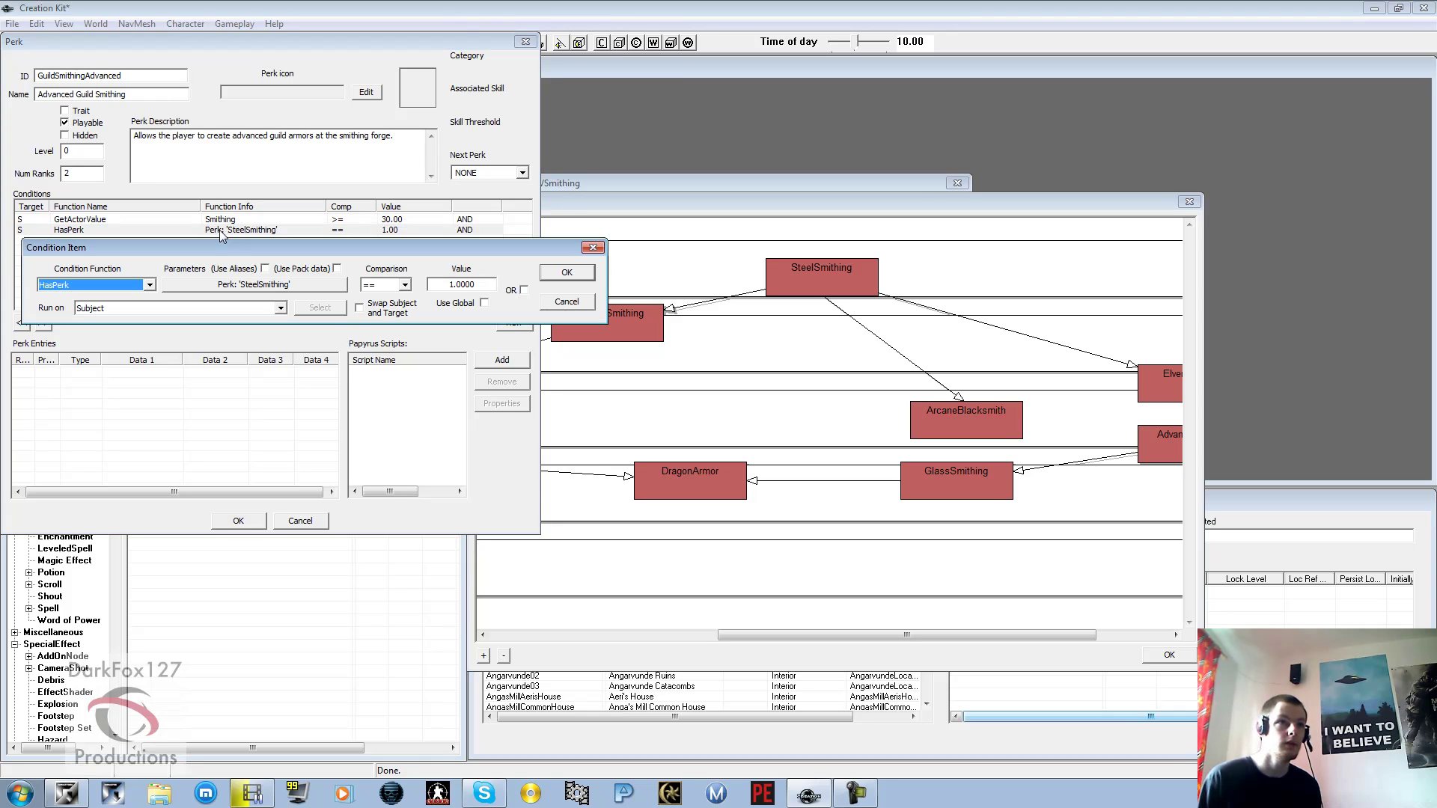
pyautogui.click(242, 285)
pyautogui.click(202, 331)
pyautogui.write('GuildSmithing')
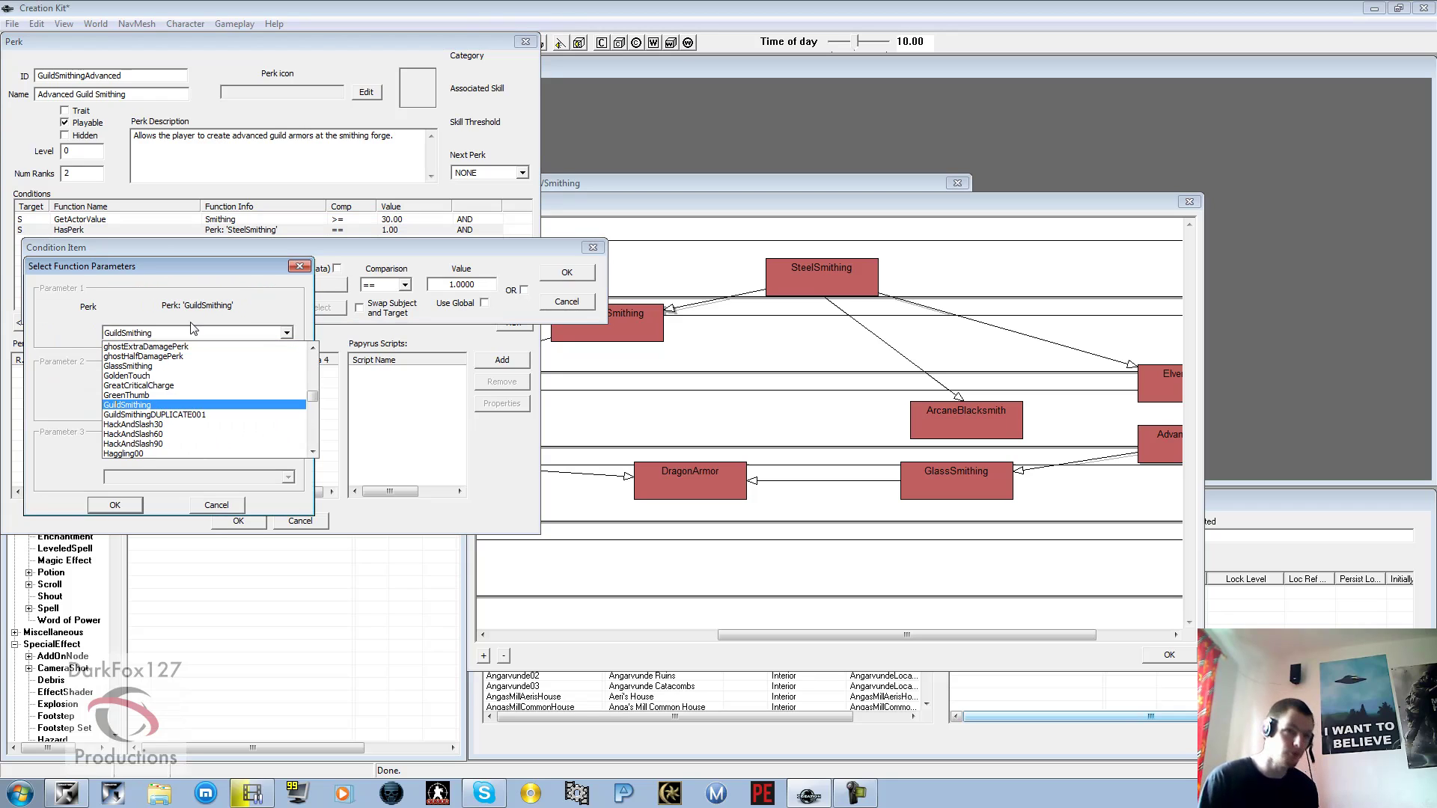
pyautogui.press('Return')
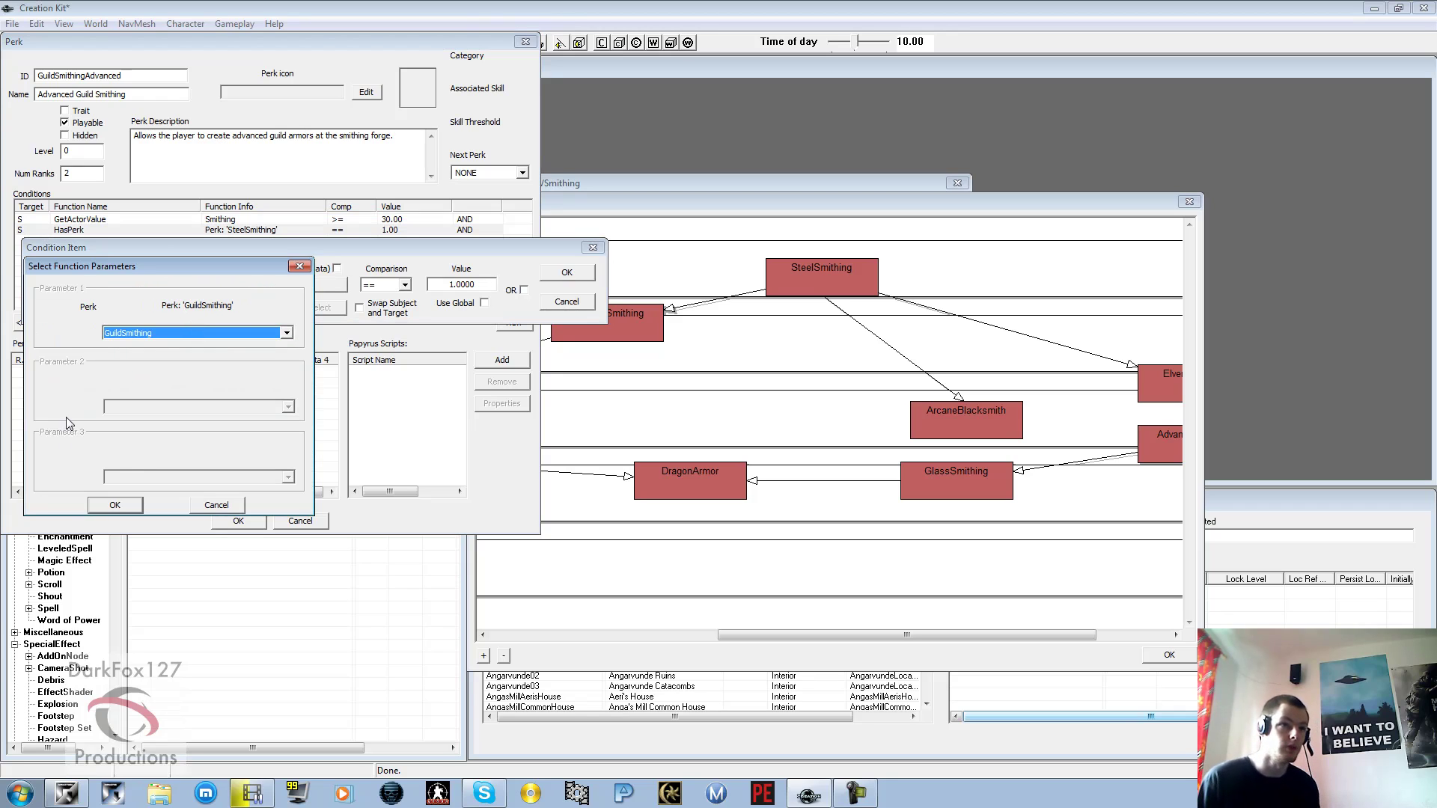
pyautogui.click(130, 507)
pyautogui.click(554, 276)
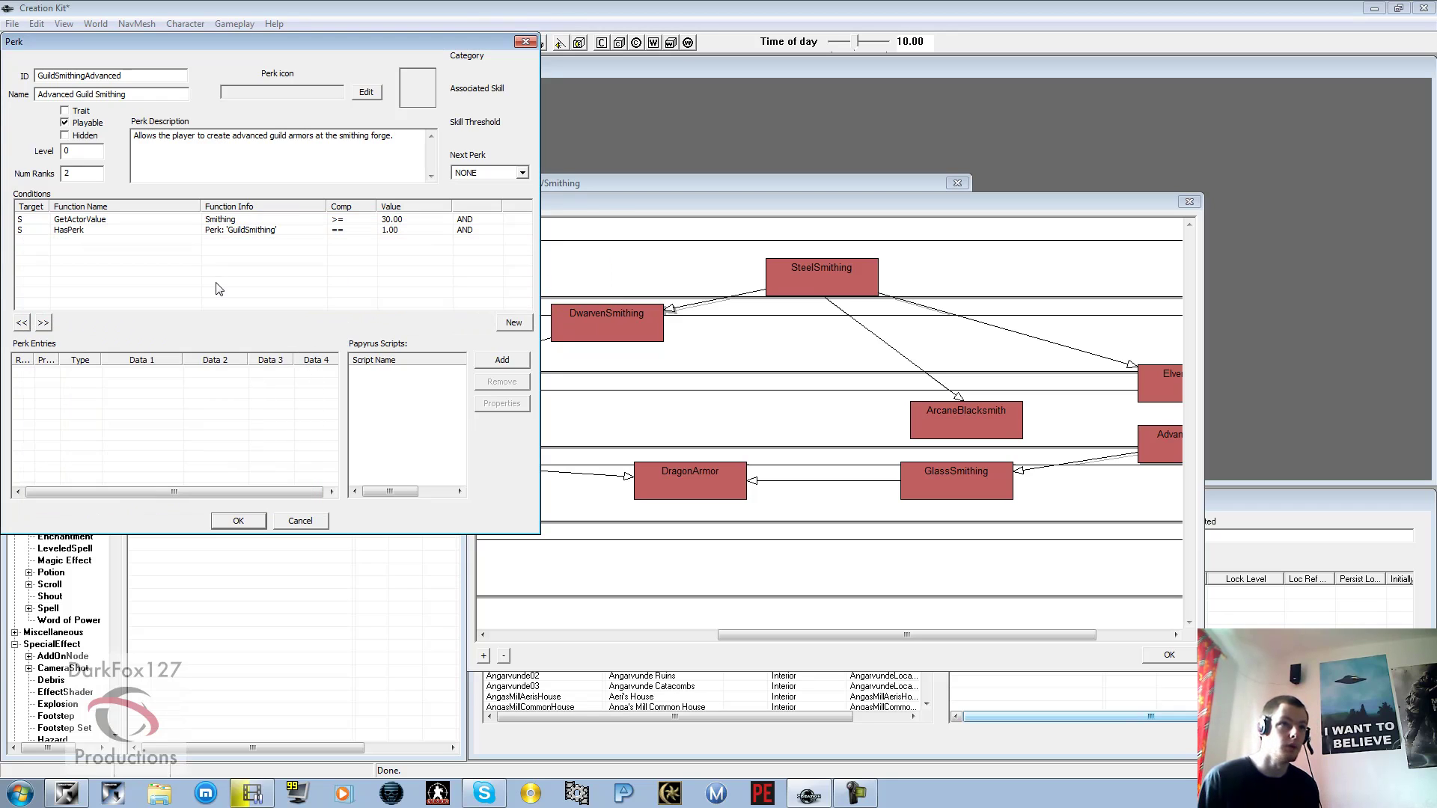
# Raise the Smithing skill condition from 30 to 40 and save the perk.
pyautogui.click(223, 220)
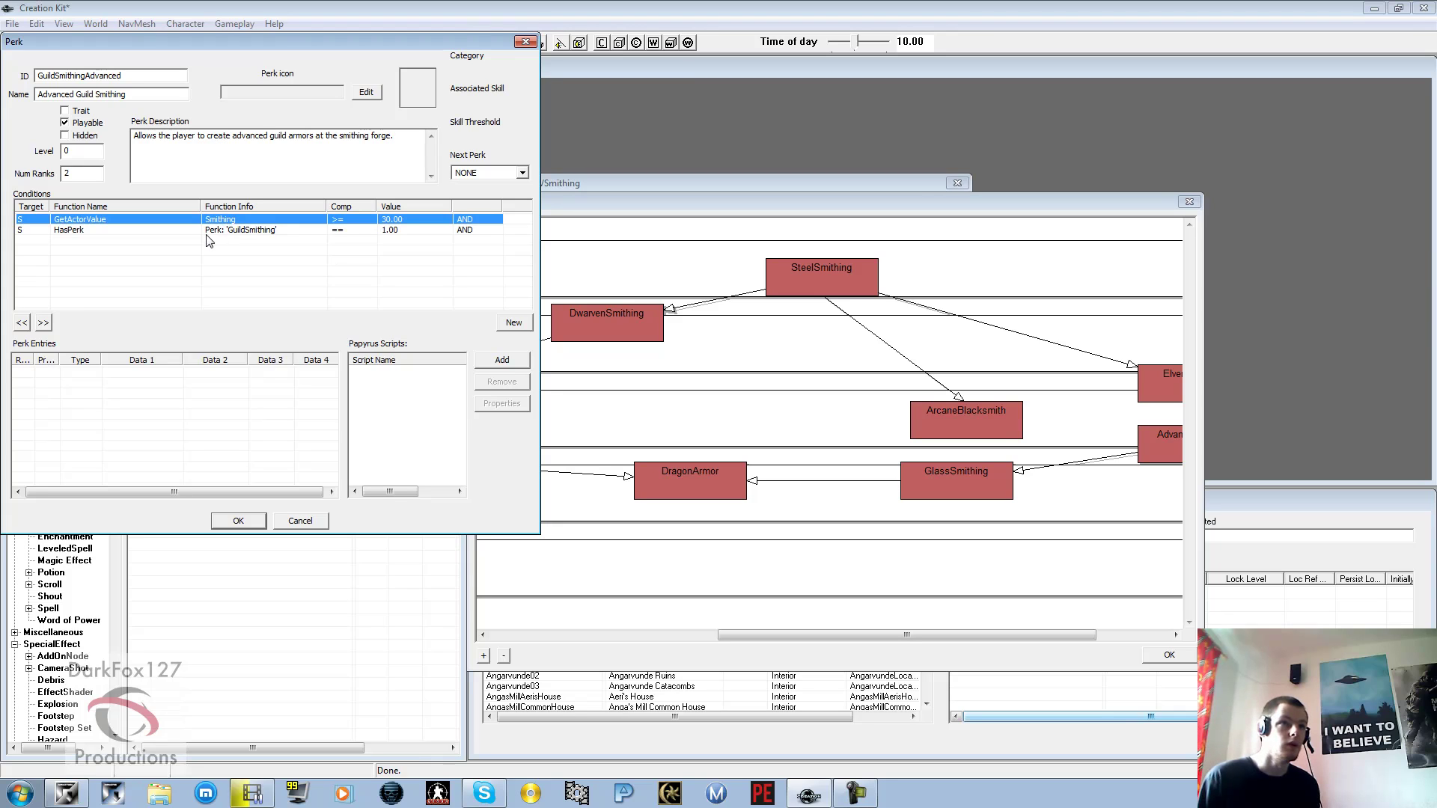
pyautogui.doubleClick(217, 222)
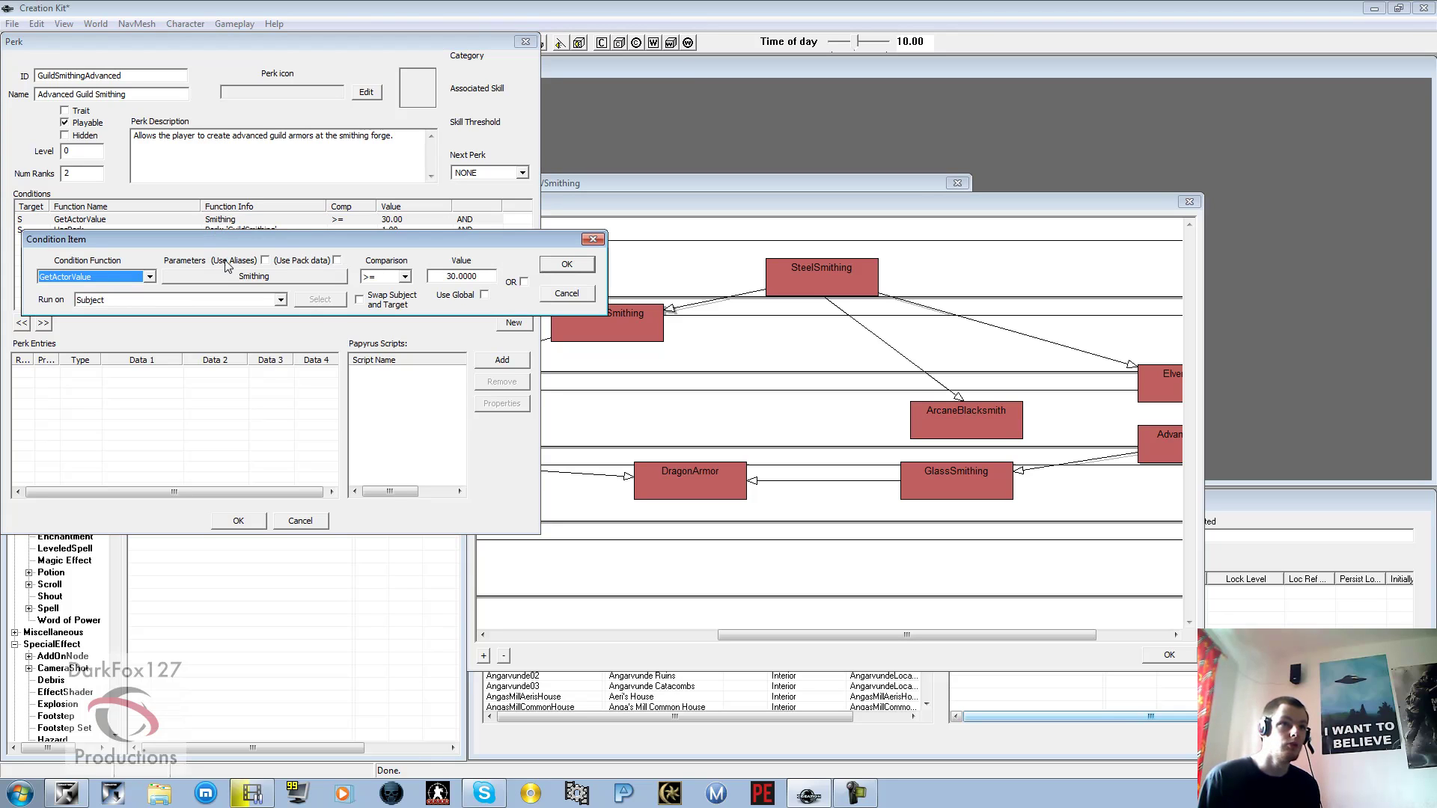
pyautogui.doubleClick(442, 274)
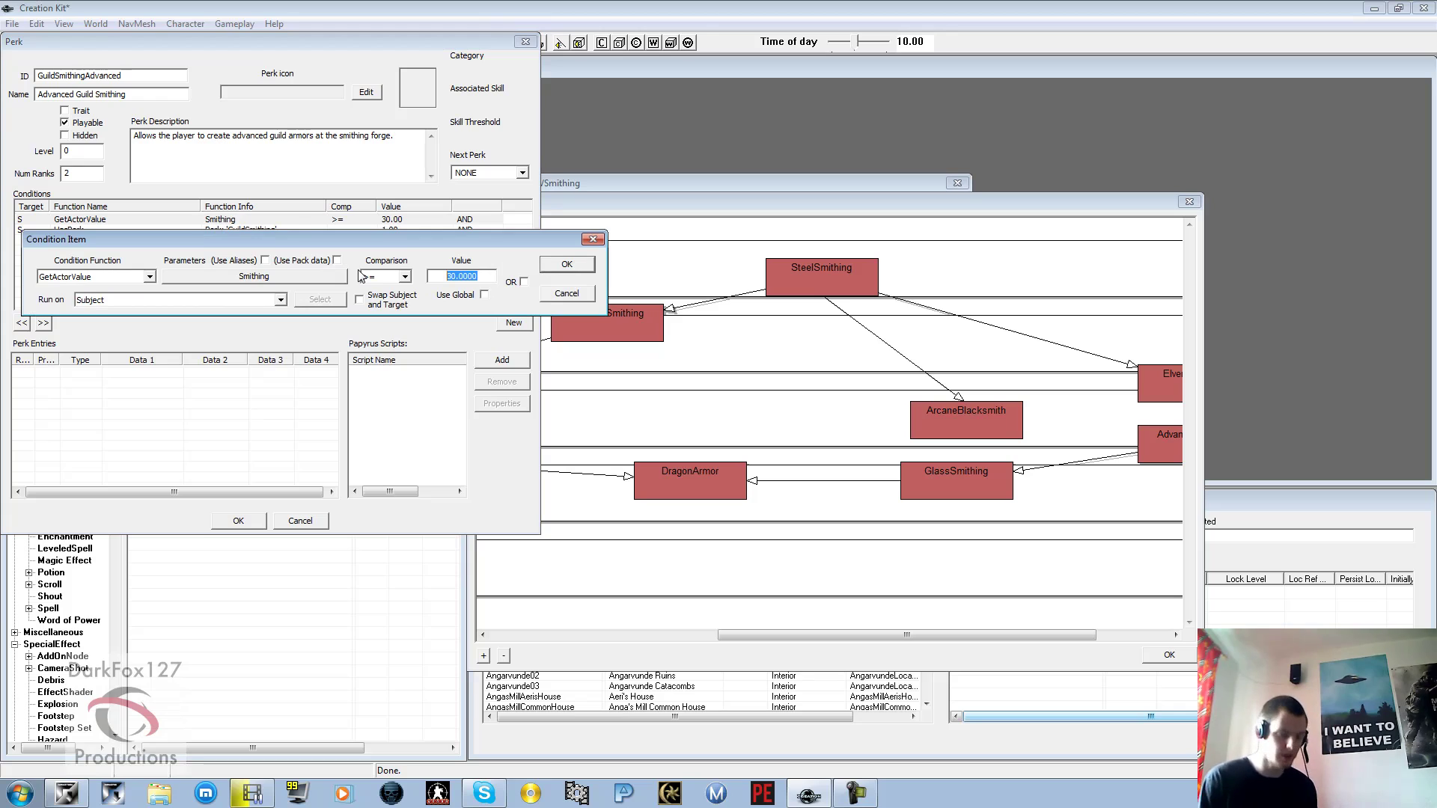
pyautogui.write('40')
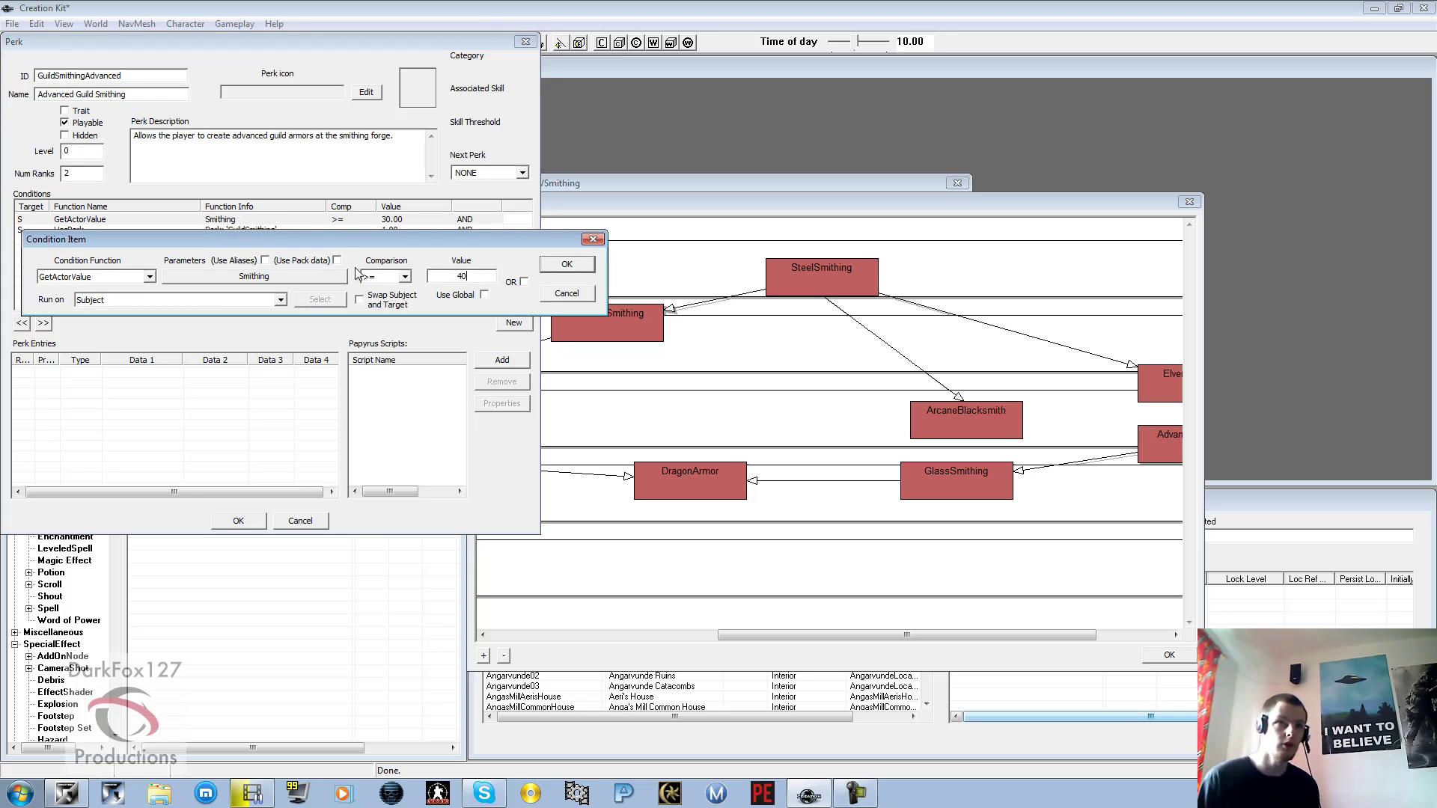
pyautogui.click(544, 268)
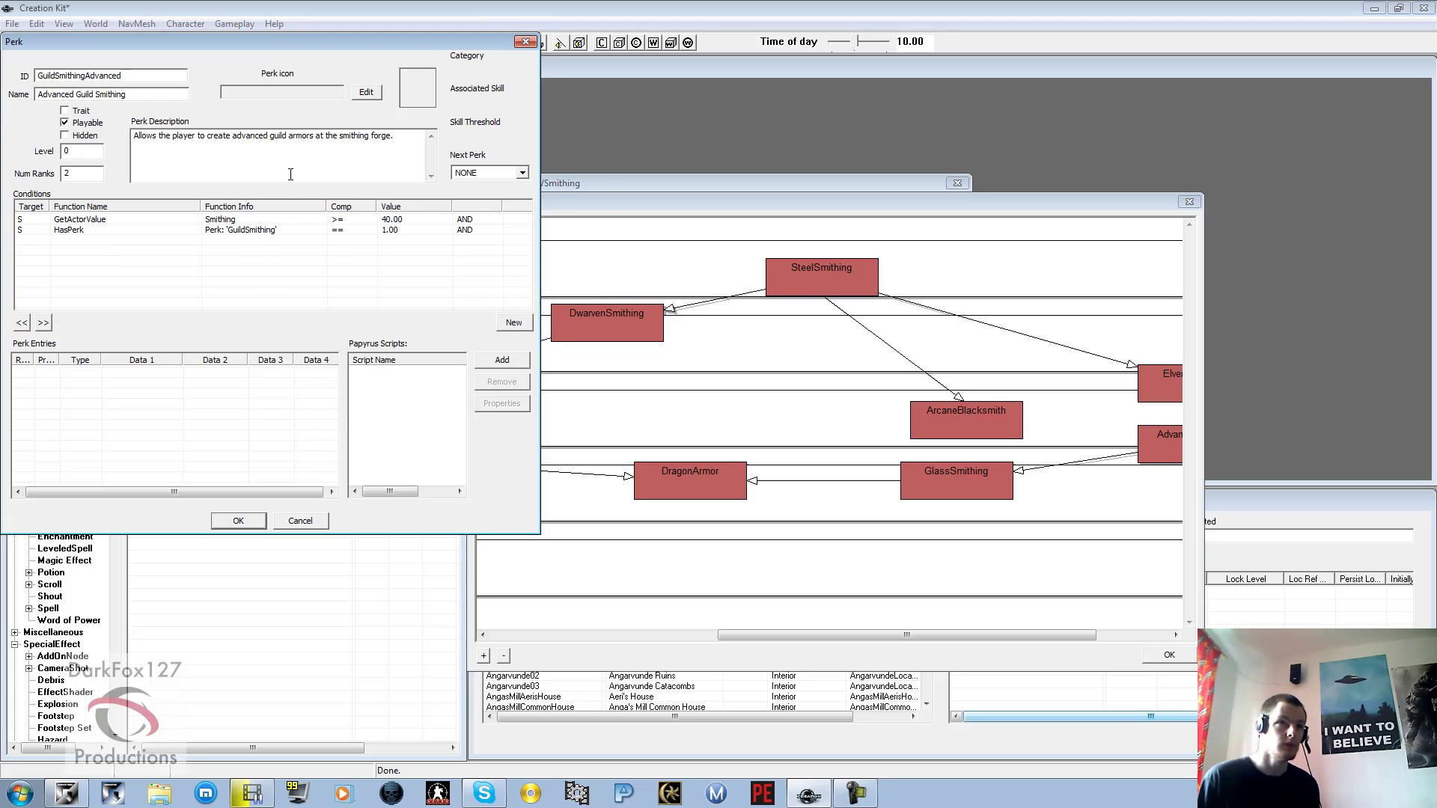
pyautogui.click(409, 145)
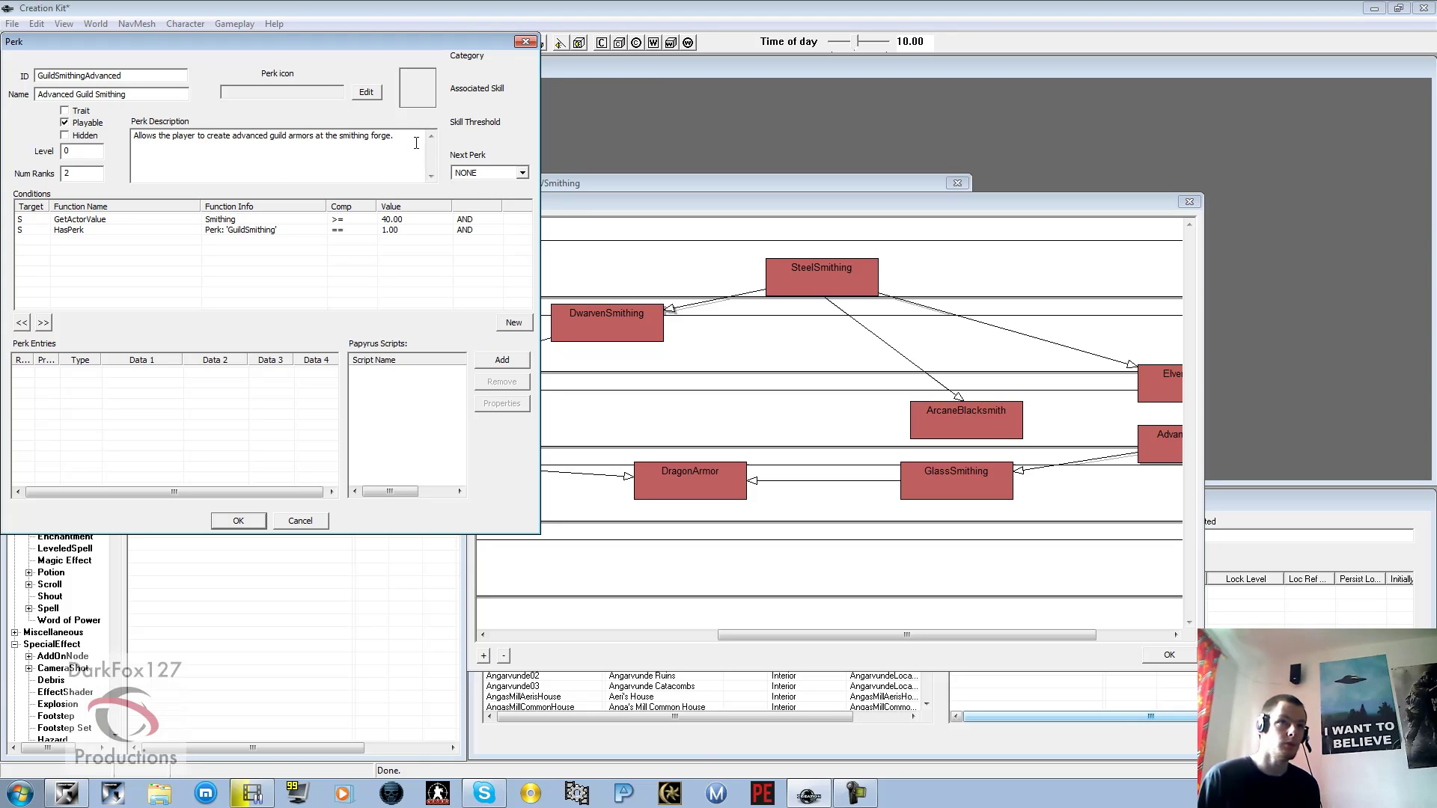
pyautogui.click(238, 520)
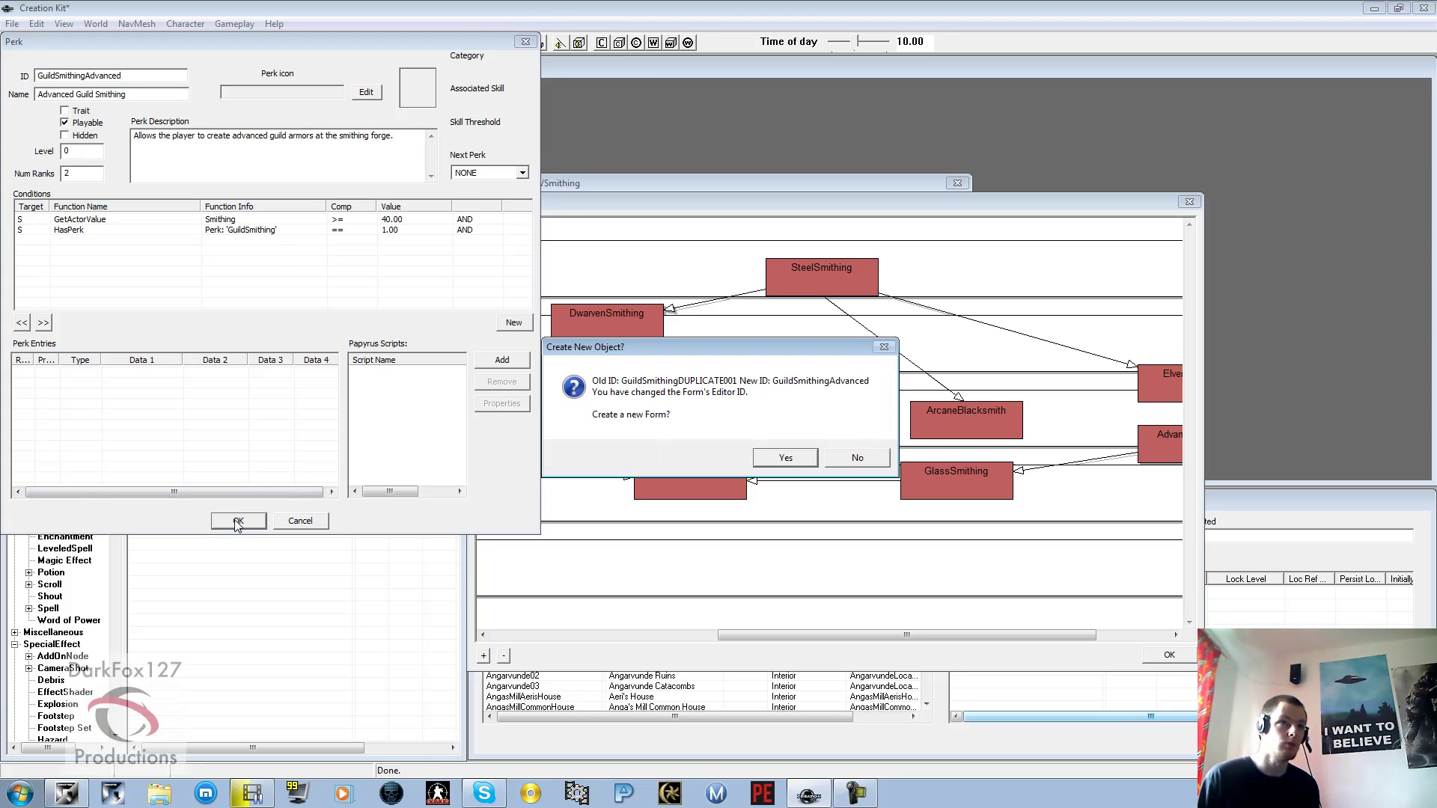
# Create GuildSmithingAdvanced as a new form and set it as GuildSmithing's Next Perk.
pyautogui.click(785, 457)
pyautogui.click(798, 448)
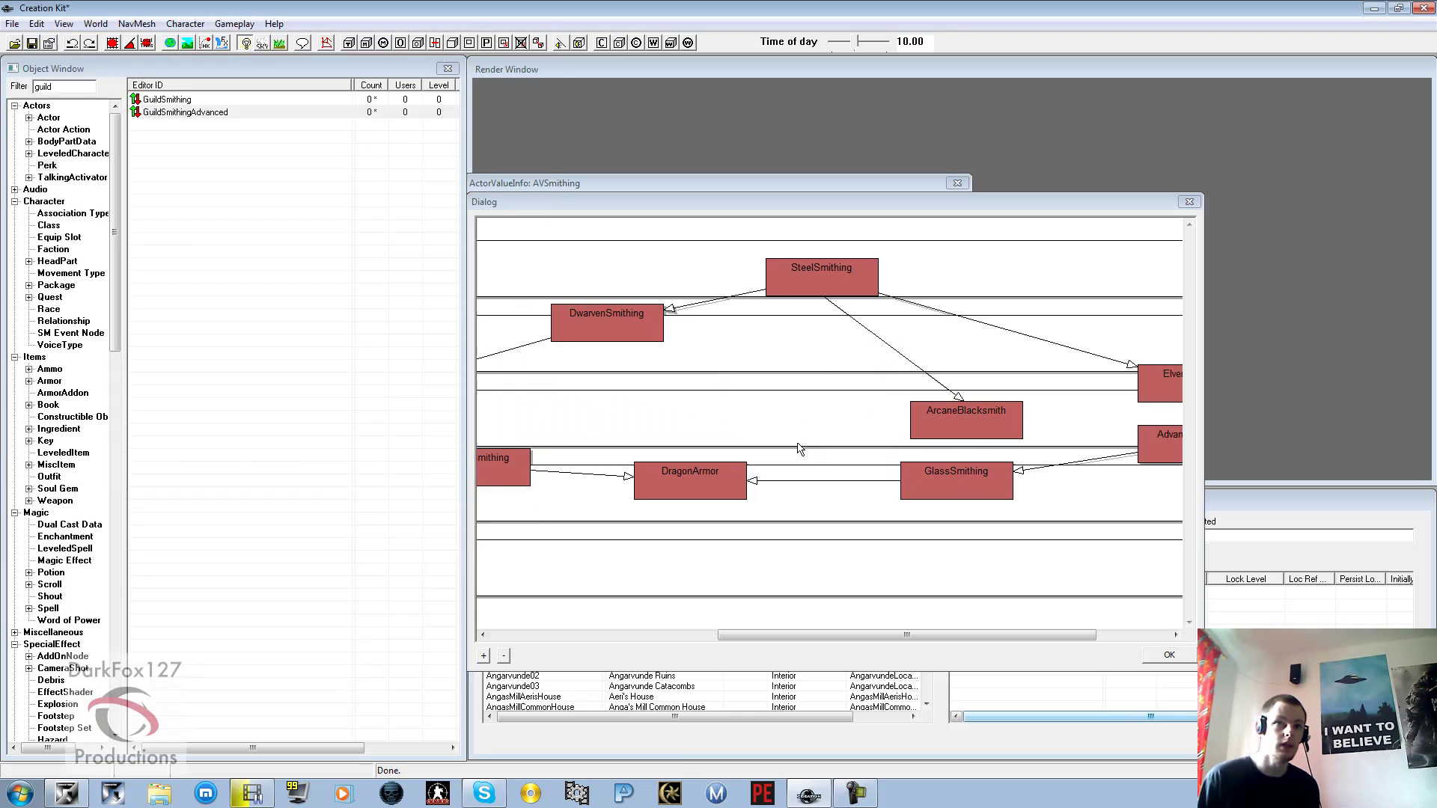
pyautogui.doubleClick(191, 100)
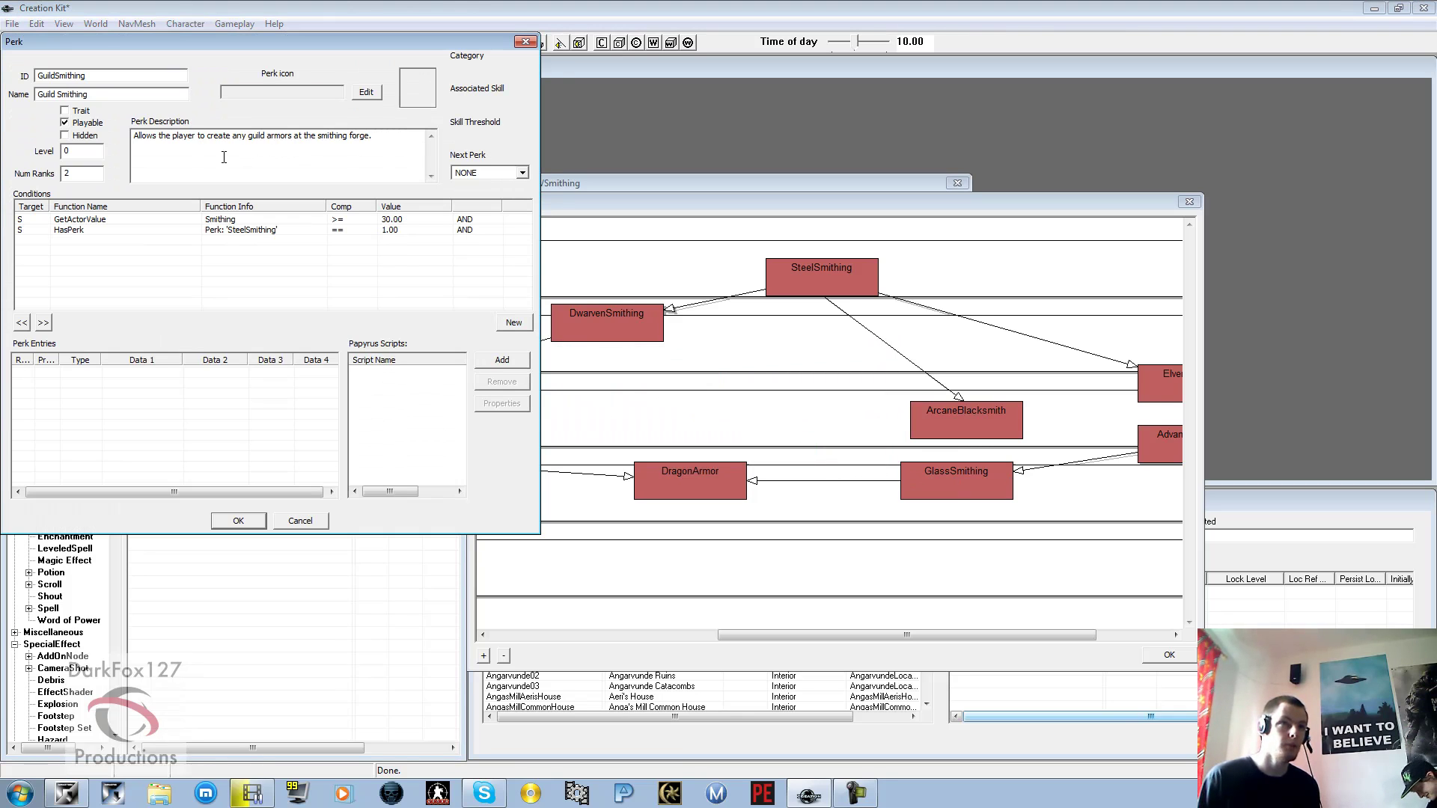
pyautogui.click(490, 173)
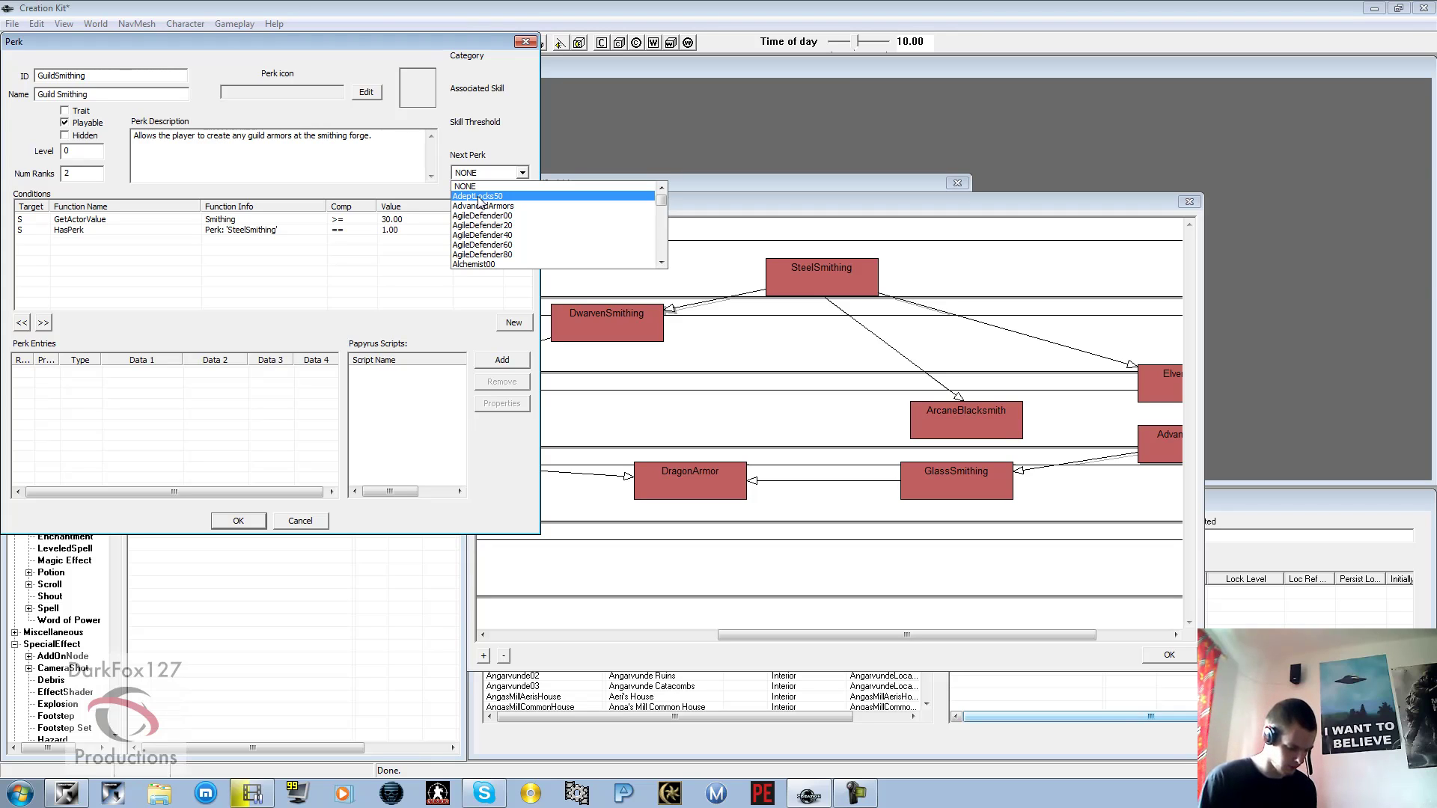
pyautogui.press('Down')
pyautogui.press('Down')
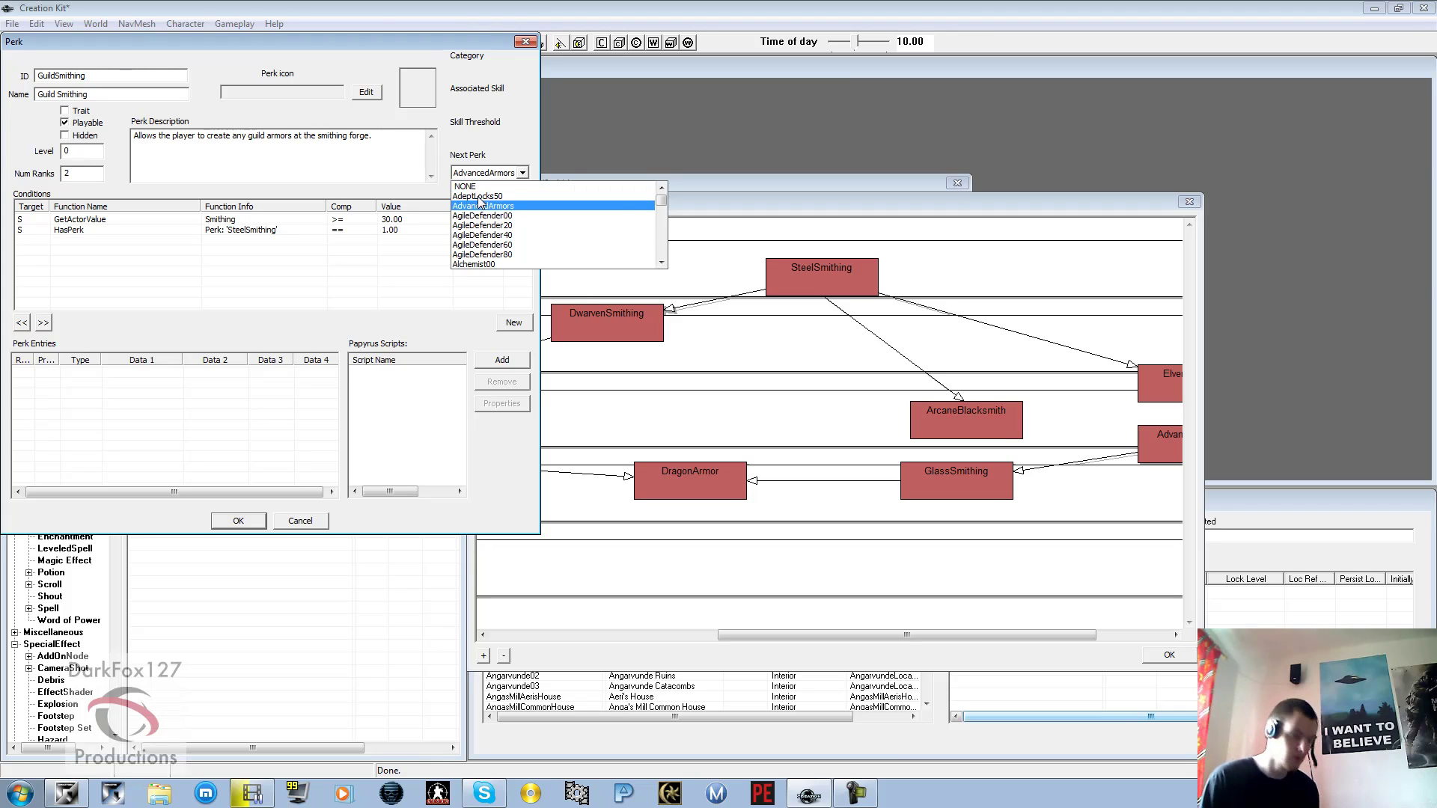
pyautogui.write('gu')
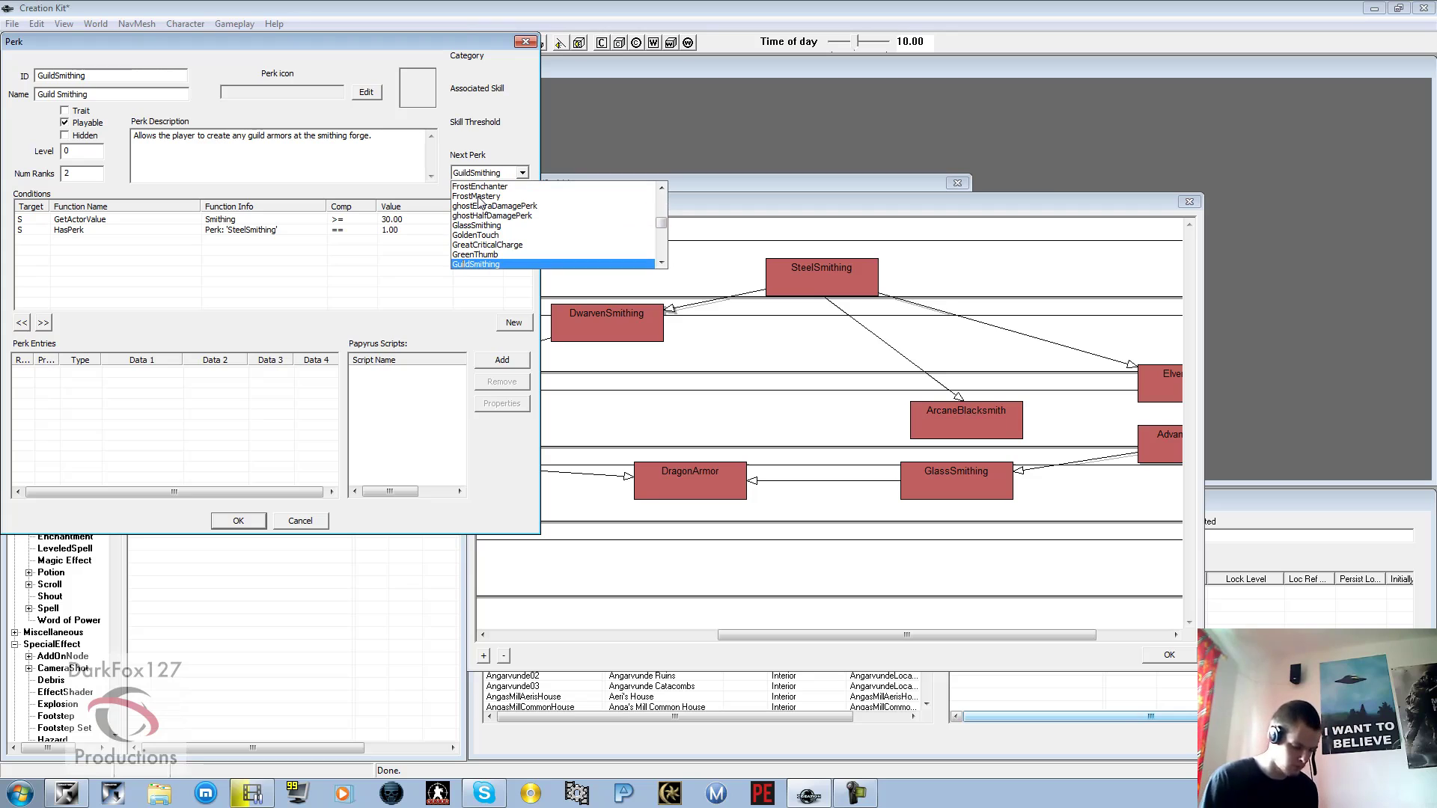
pyautogui.press('Down')
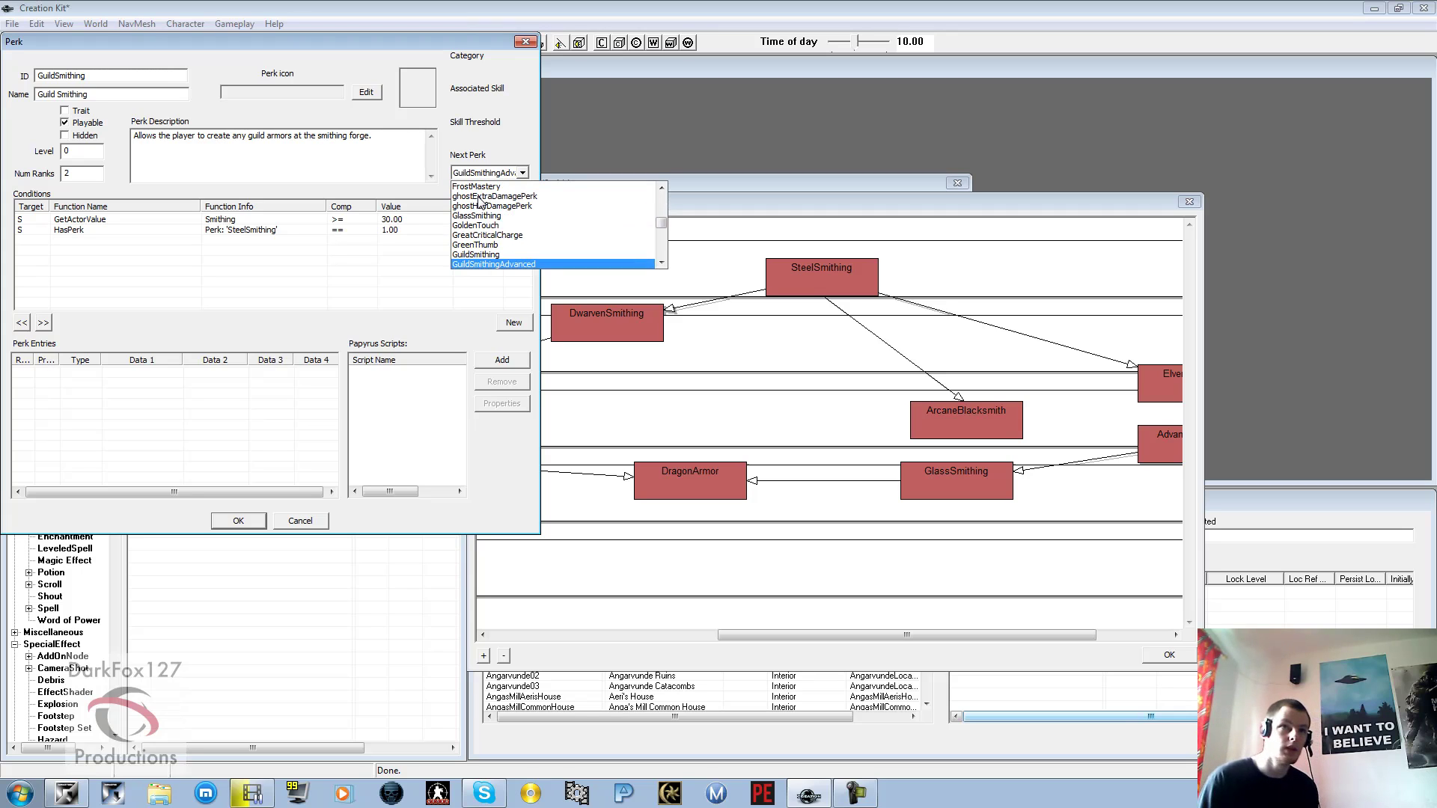
pyautogui.press('Return')
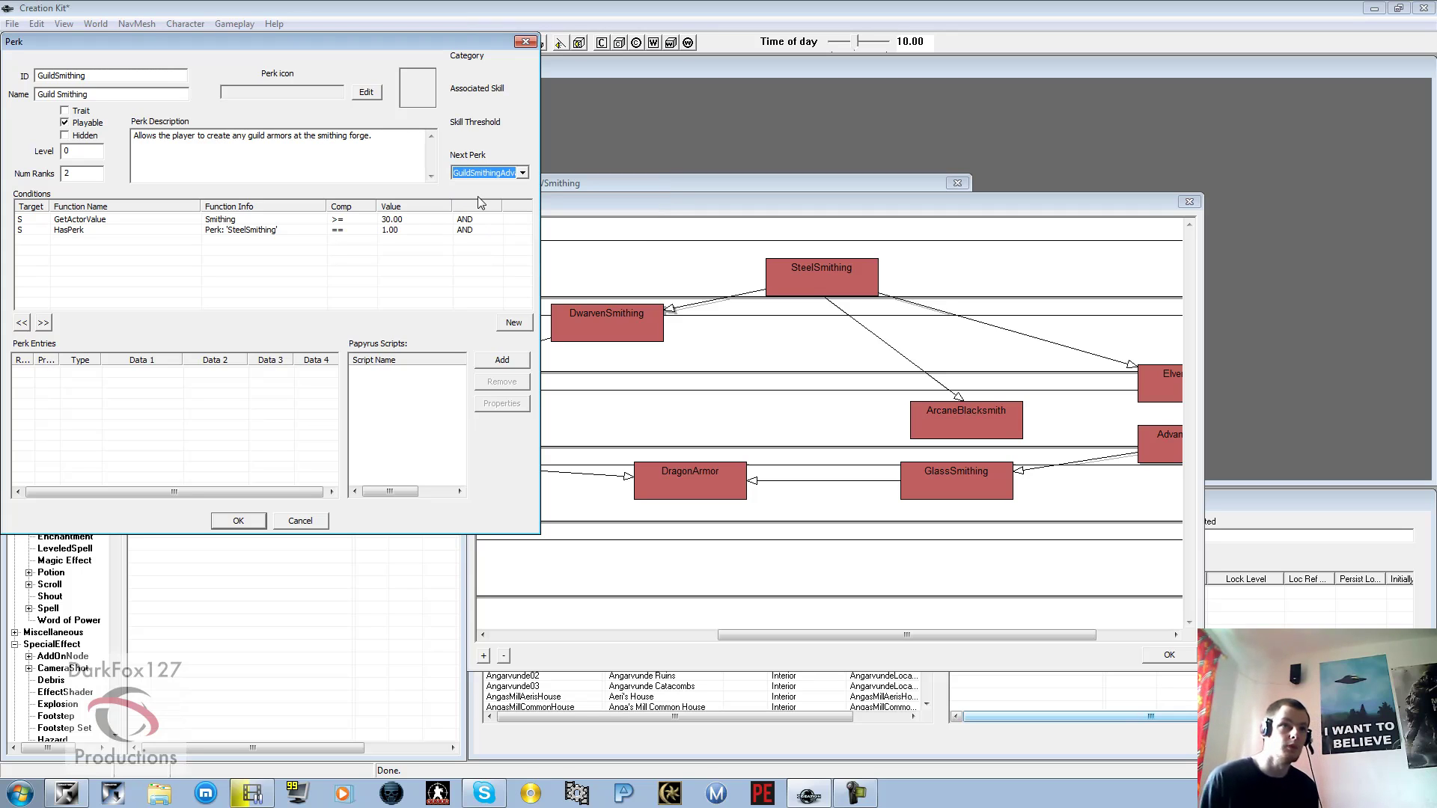
pyautogui.click(238, 520)
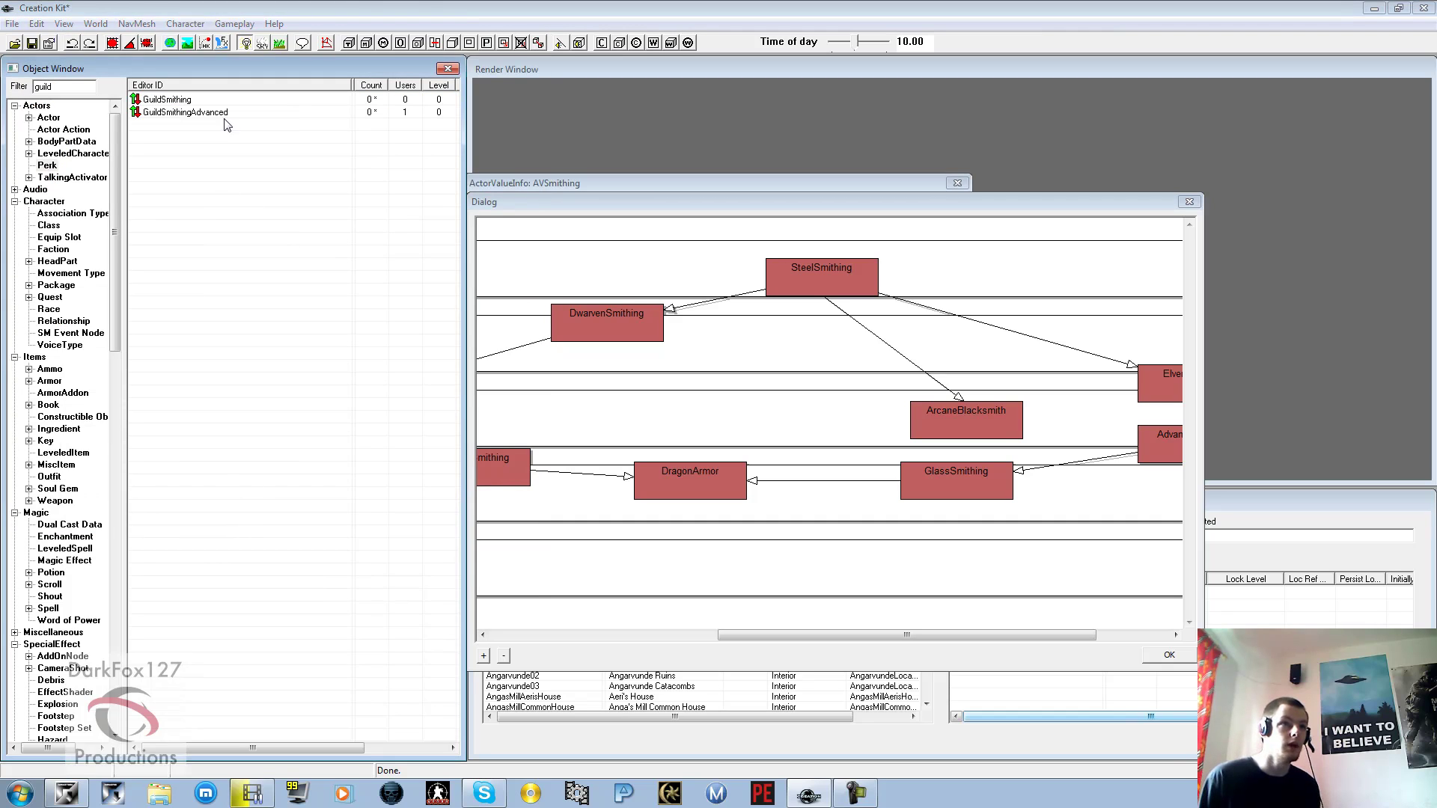
# Select the GuildSmithing and GuildSmithingAdvanced perks in the object list.
pyautogui.click(178, 100)
pyautogui.click(178, 113)
pyautogui.click(180, 100)
pyautogui.click(180, 113)
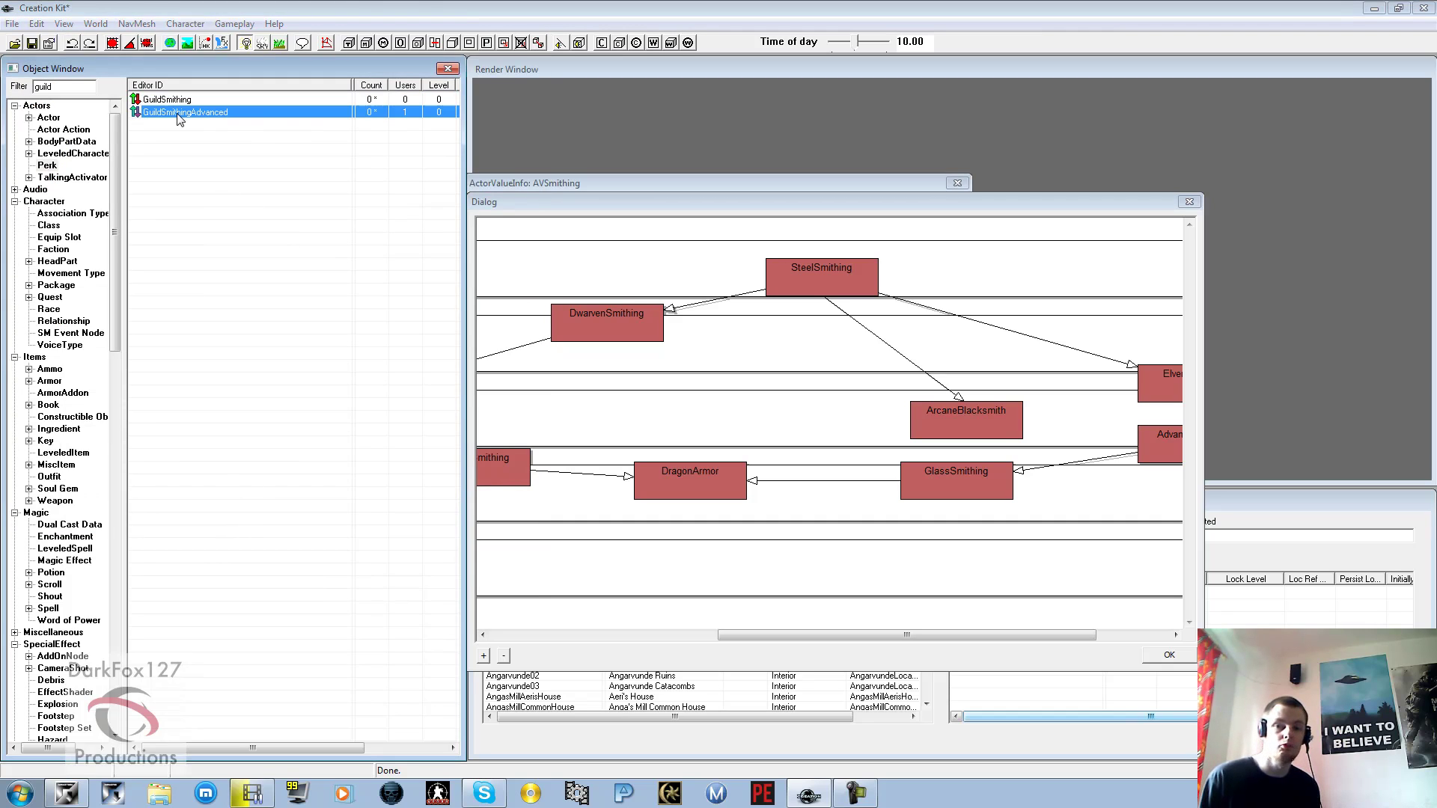
pyautogui.click(180, 100)
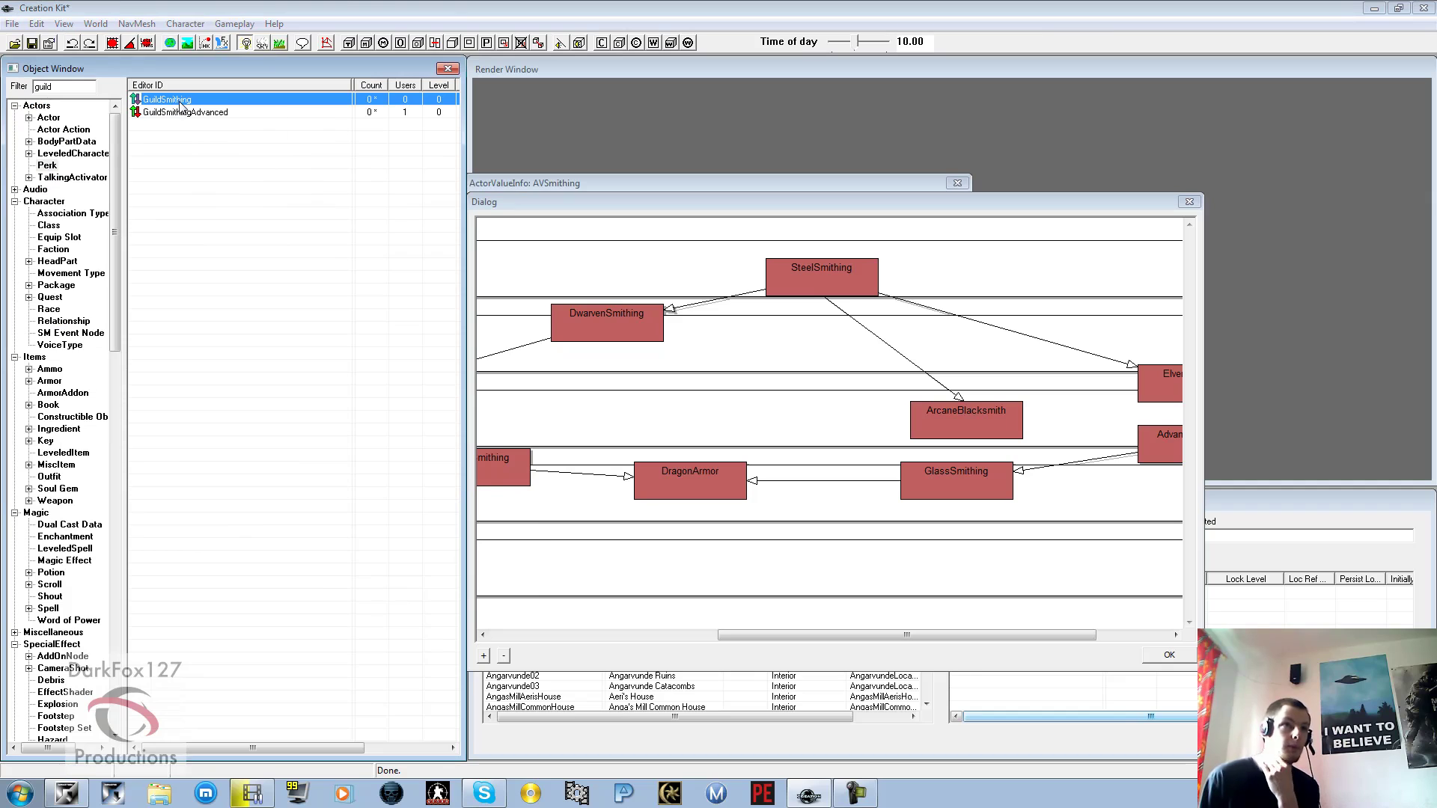
pyautogui.click(182, 113)
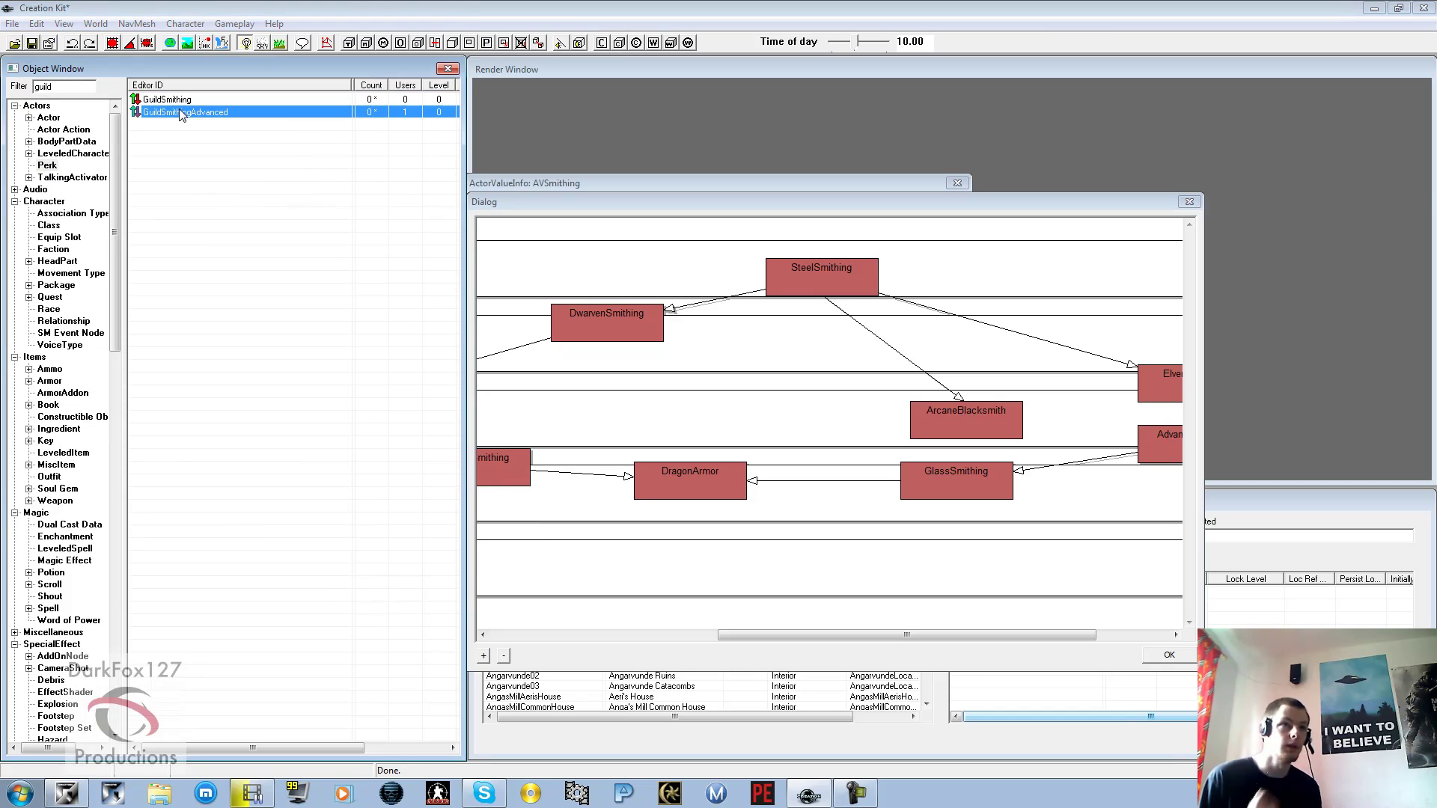
# Add GuildSmithing to the Smithing perk graph and place it in the ElvenSmithing row.
pyautogui.click(775, 339)
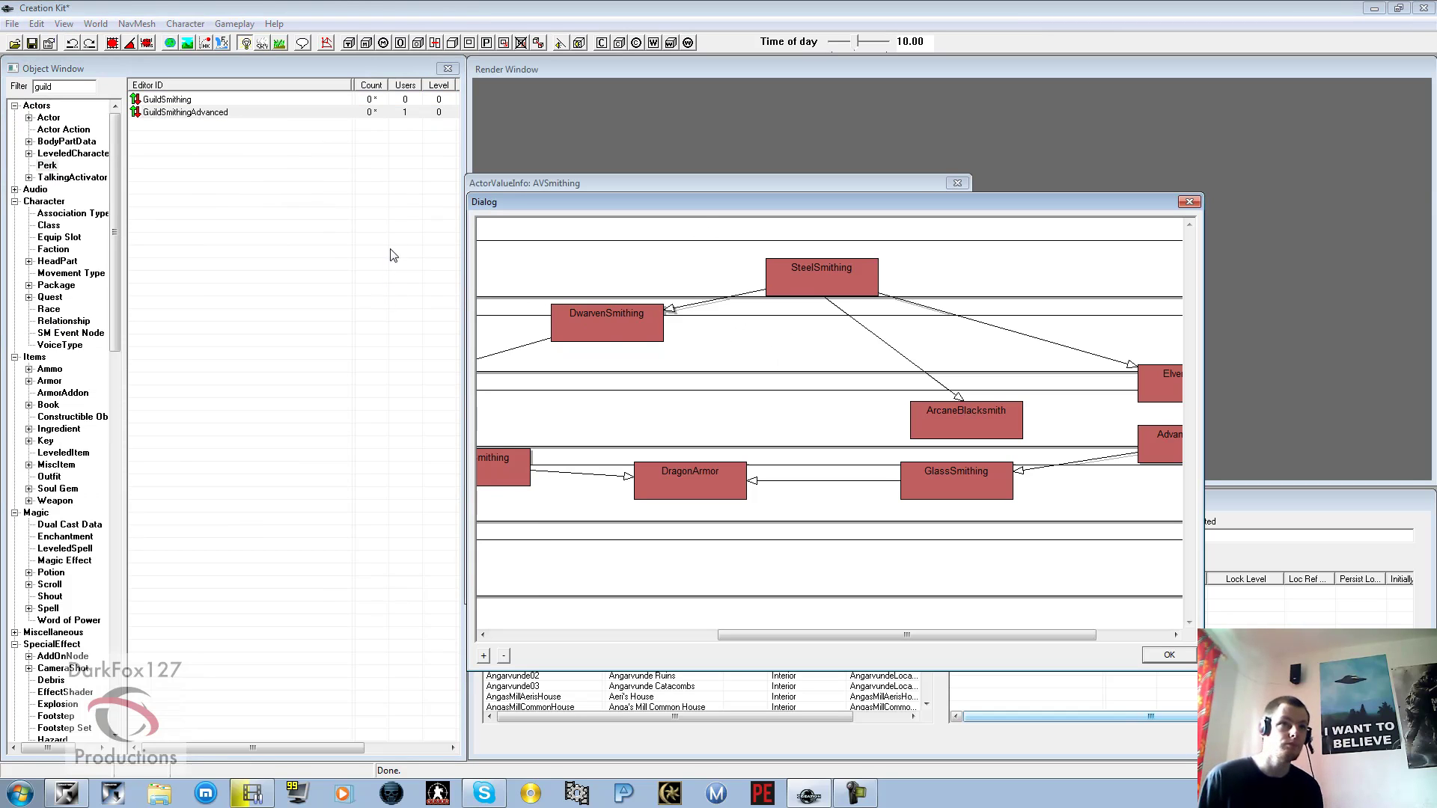
pyautogui.rightClick(806, 355)
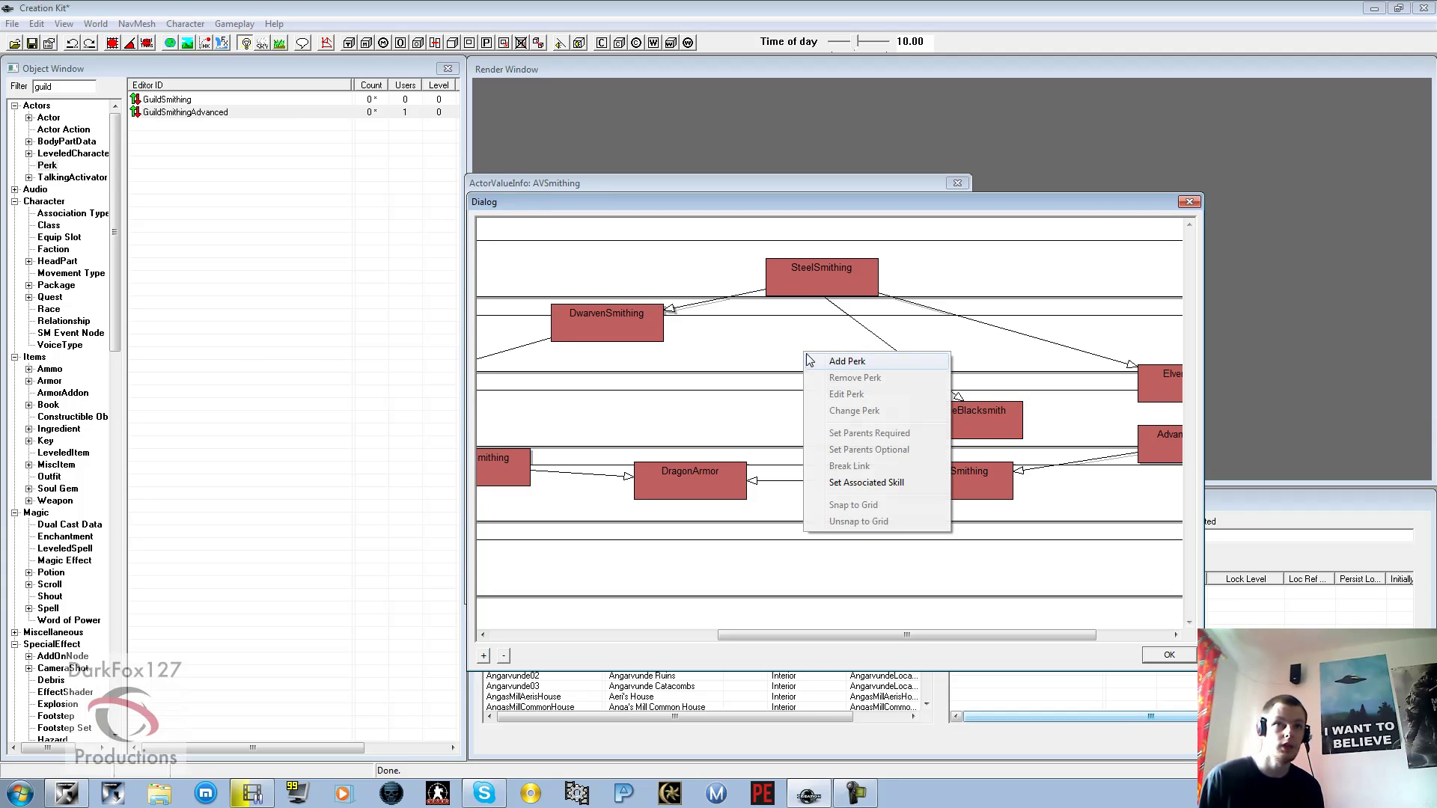
pyautogui.click(819, 364)
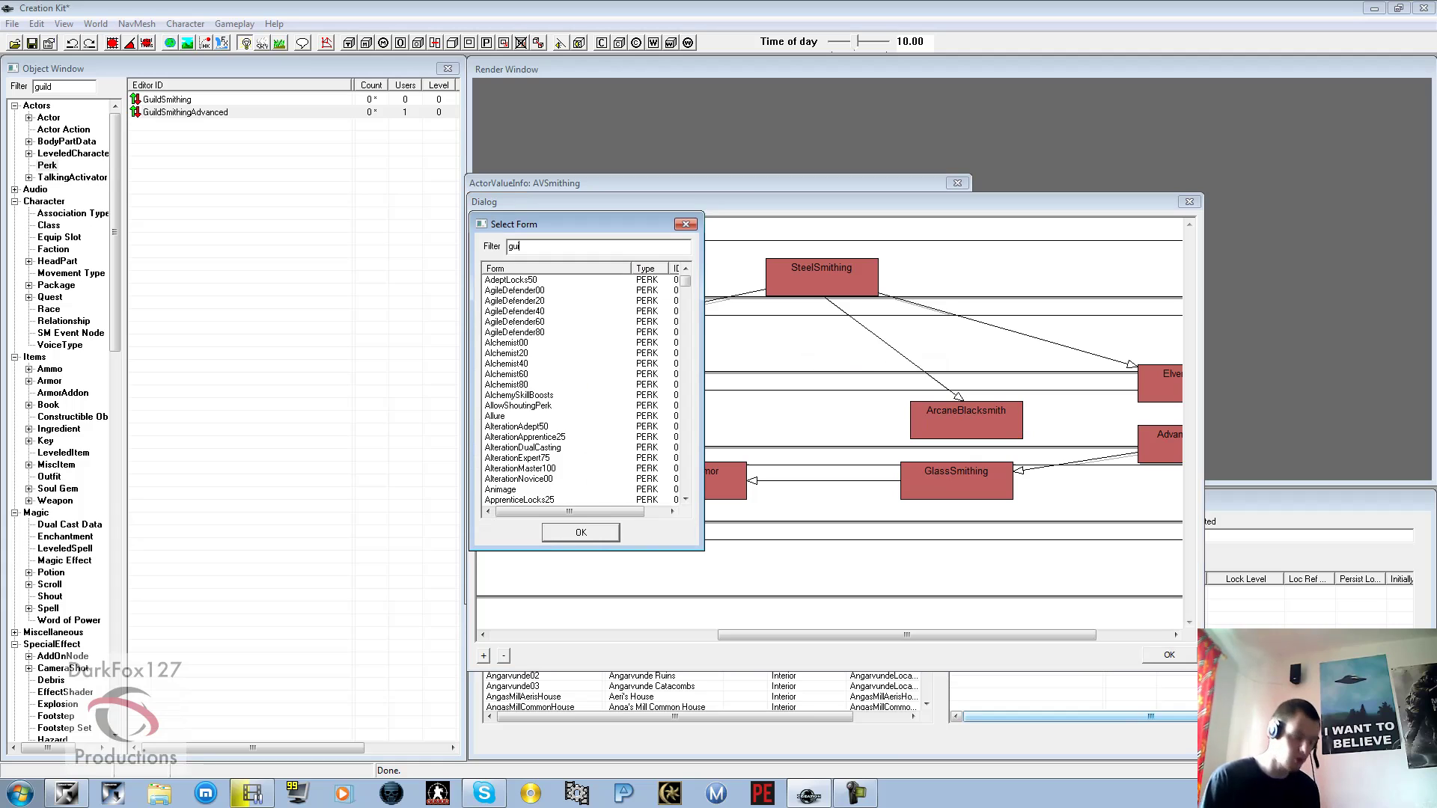
pyautogui.write('guild')
pyautogui.click(516, 280)
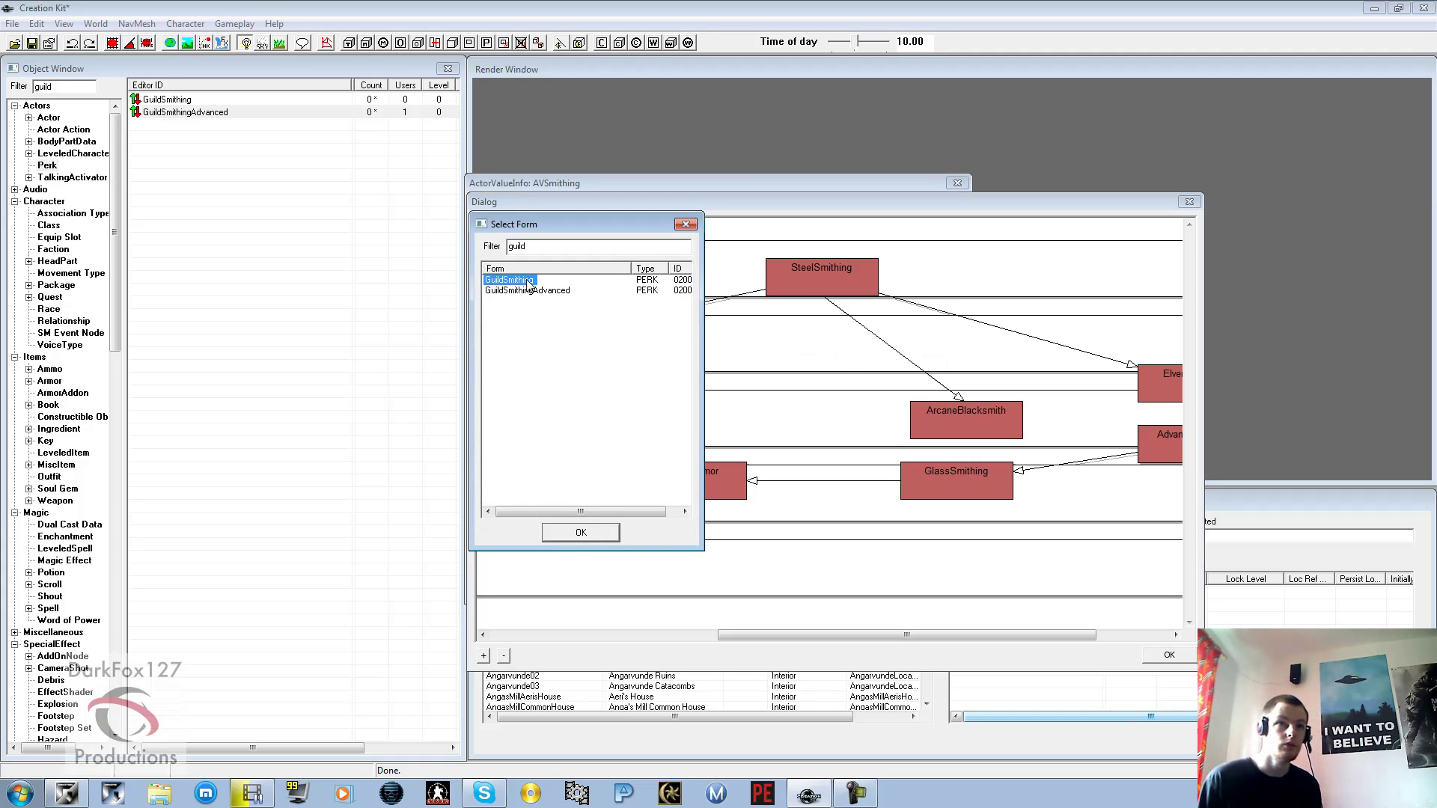
pyautogui.click(580, 532)
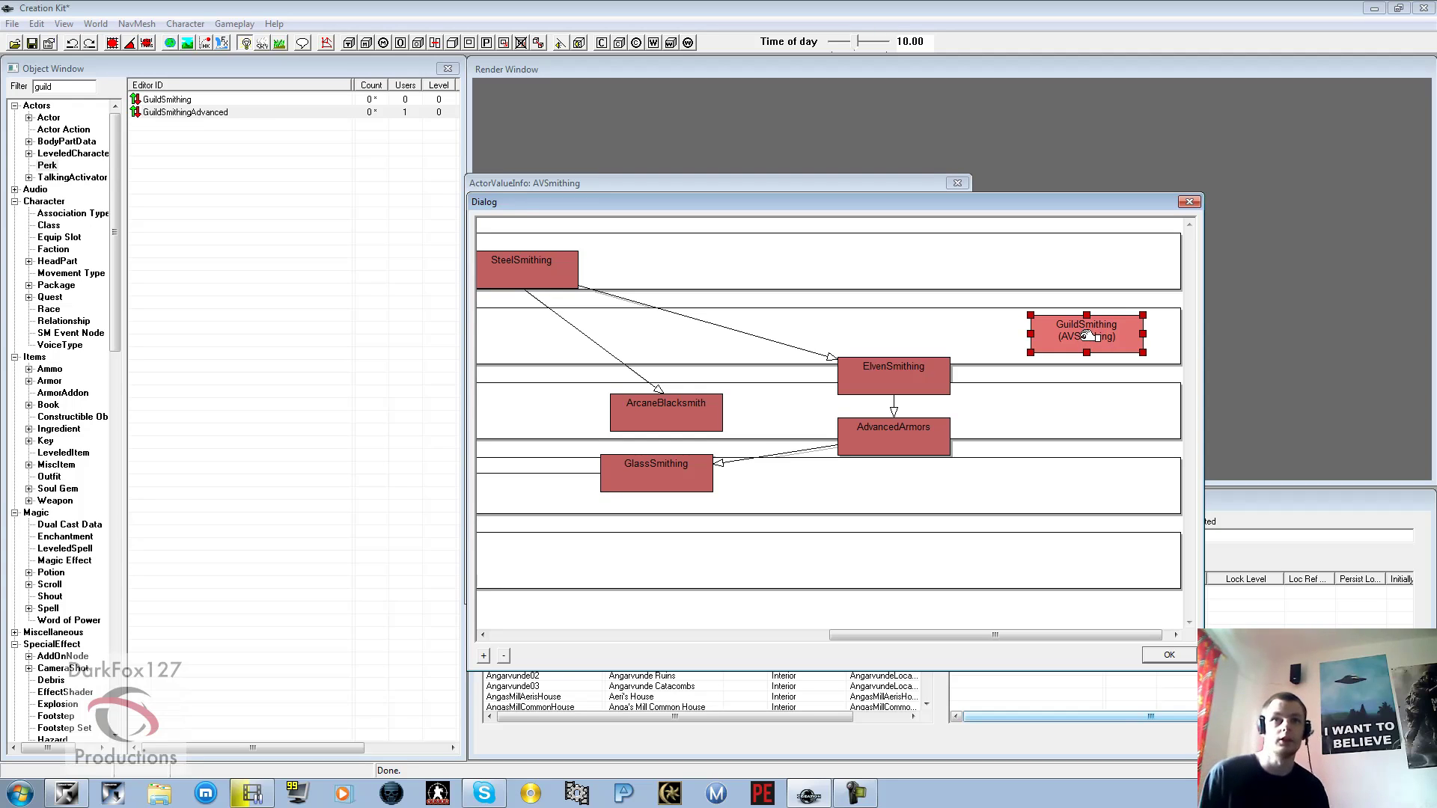
pyautogui.moveTo(1087, 334)
pyautogui.mouseDown()
pyautogui.moveTo(1020, 334)
pyautogui.moveTo(1085, 414)
pyautogui.moveTo(1085, 335)
pyautogui.mouseUp()
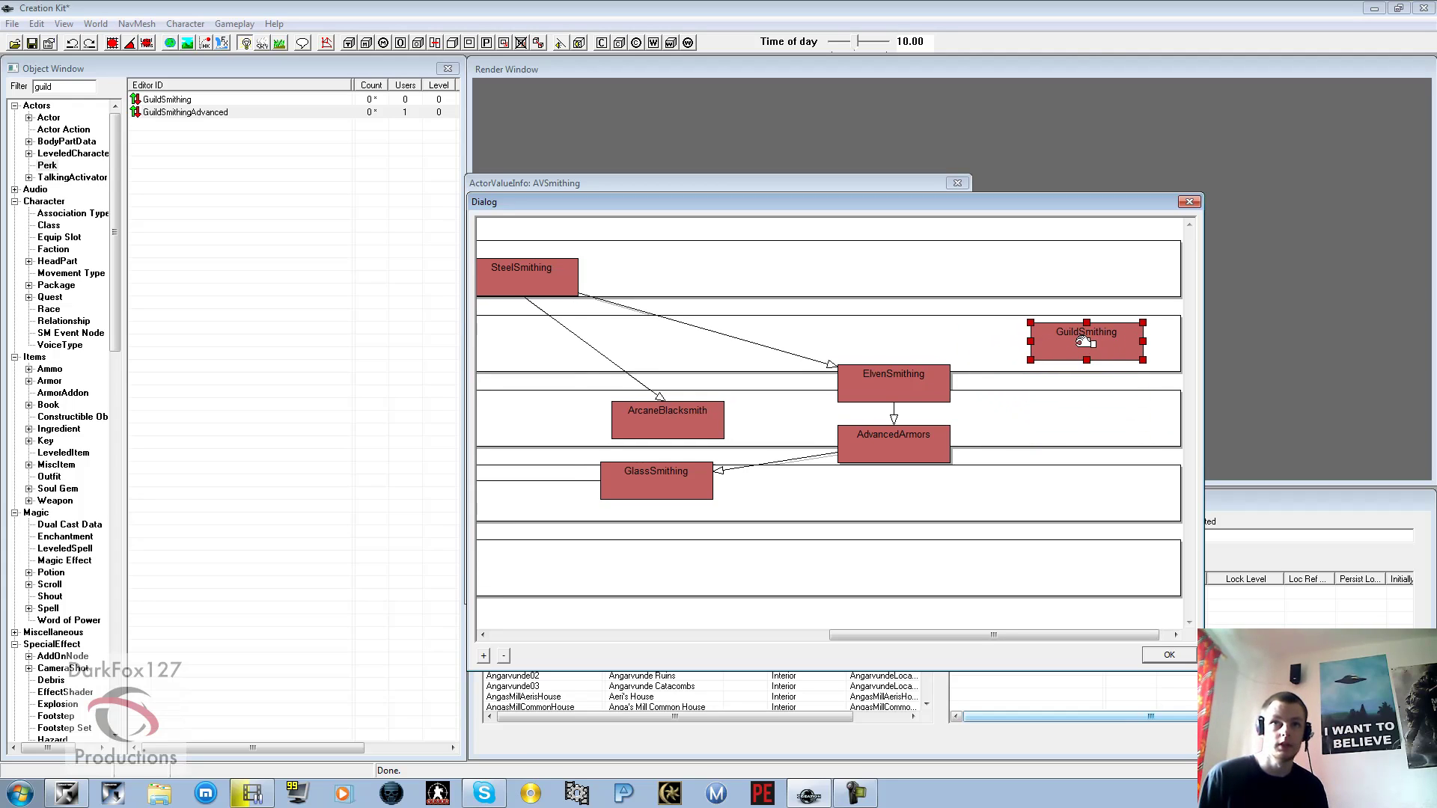
# Unsnap the GuildSmithing node and drag it beneath SteelSmithing, between DwarvenSmithing and ArcaneBlacksmith.
pyautogui.rightClick(1080, 336)
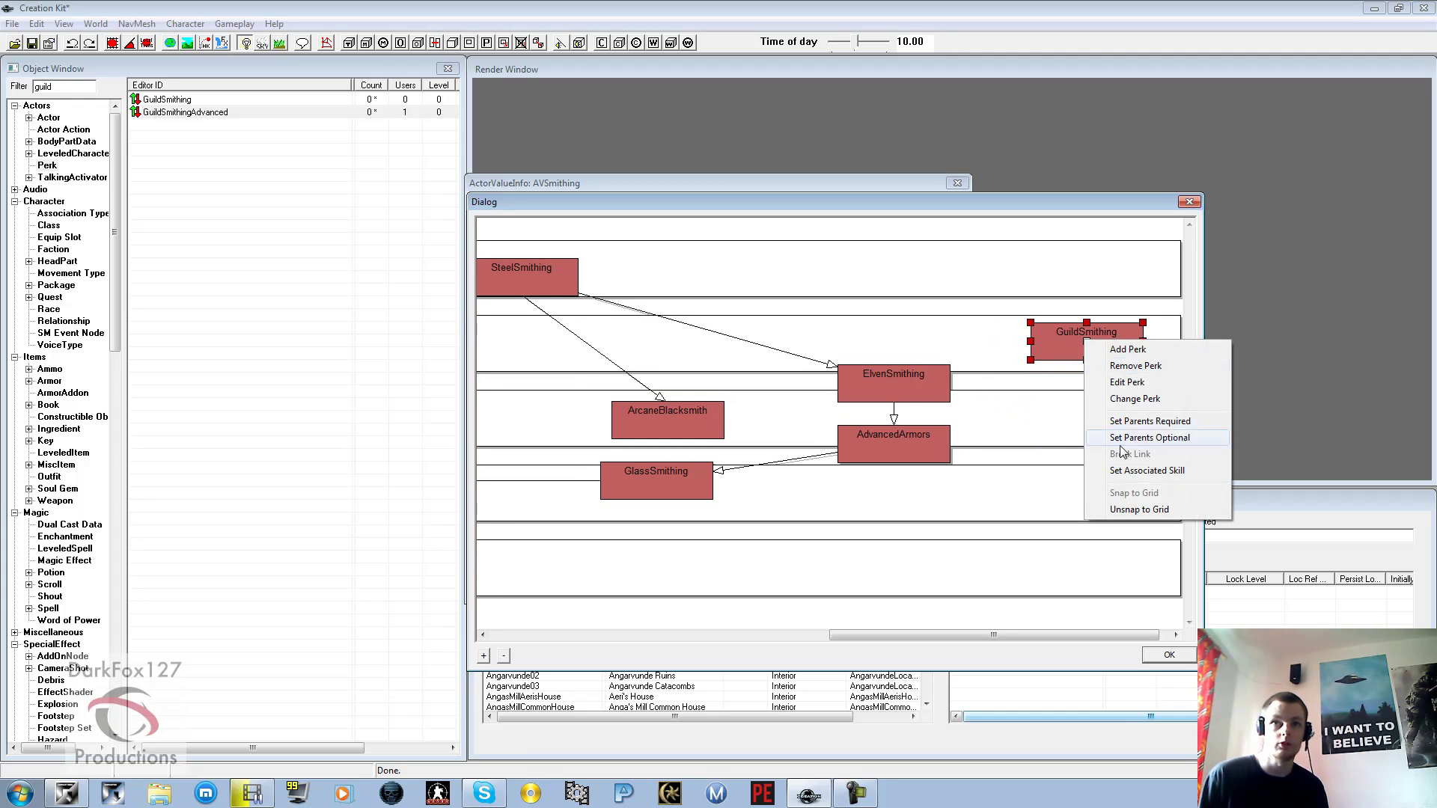
pyautogui.click(1139, 510)
pyautogui.moveTo(1077, 336); pyautogui.dragTo(545, 349)
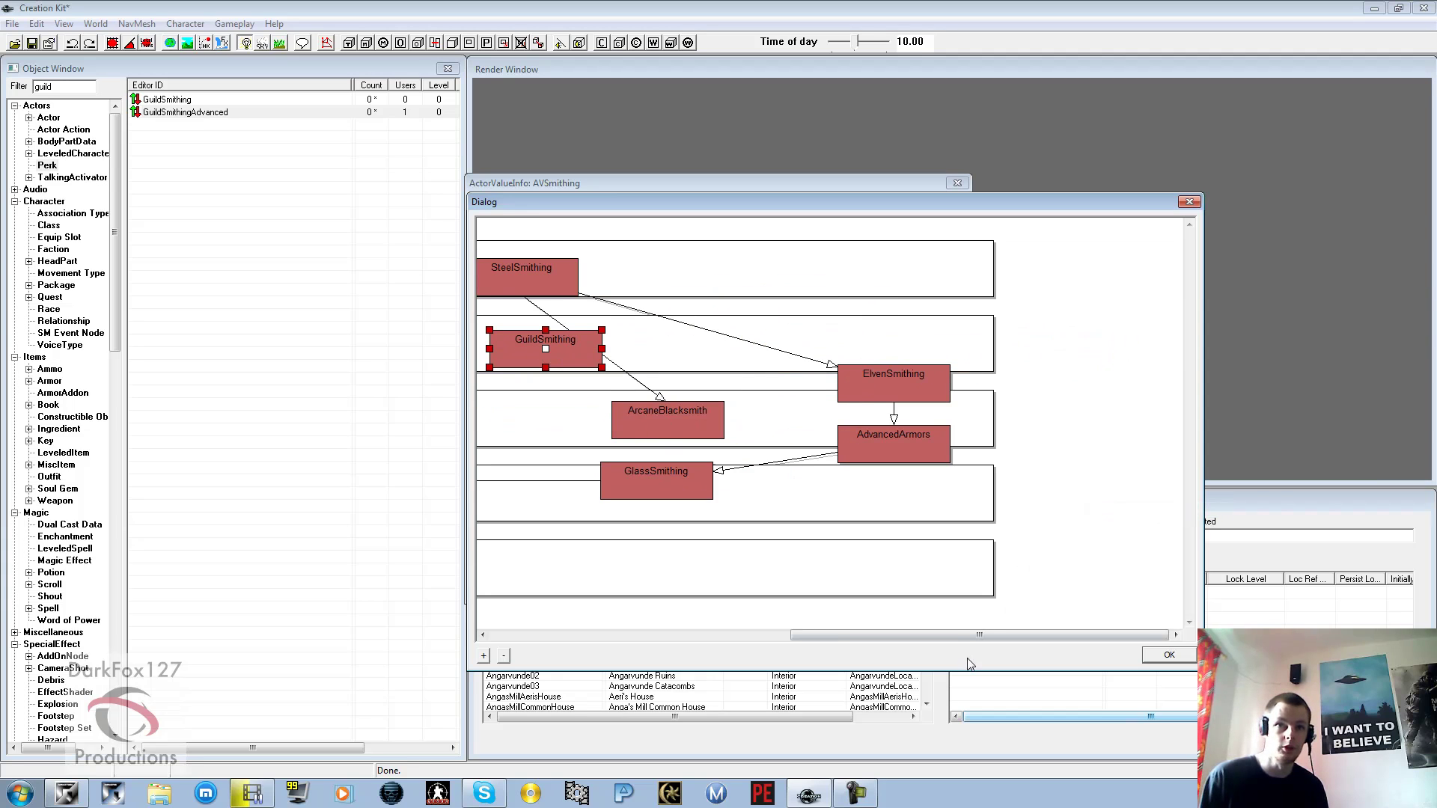
pyautogui.moveTo(954, 633); pyautogui.dragTo(624, 631)
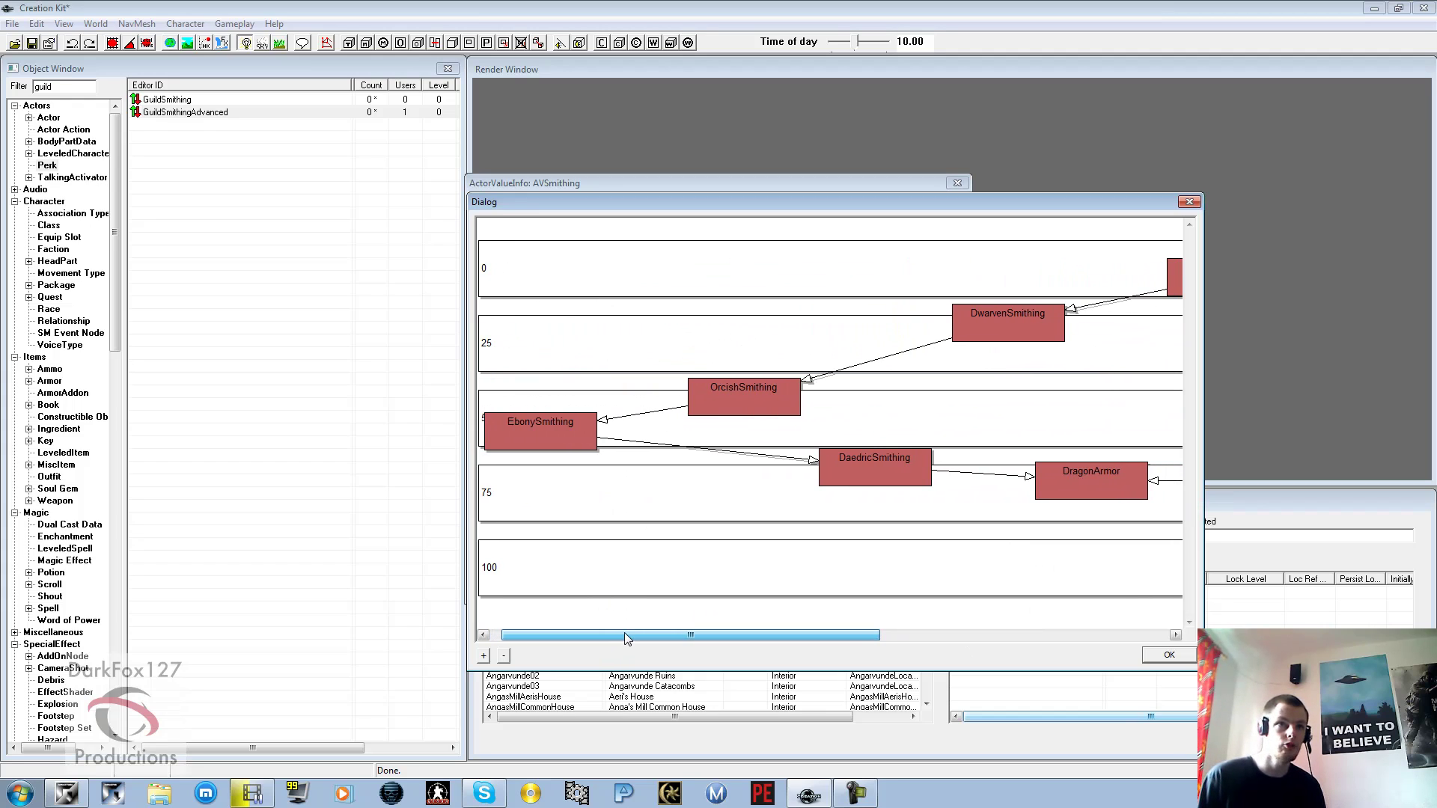
pyautogui.click(580, 422)
pyautogui.click(572, 373)
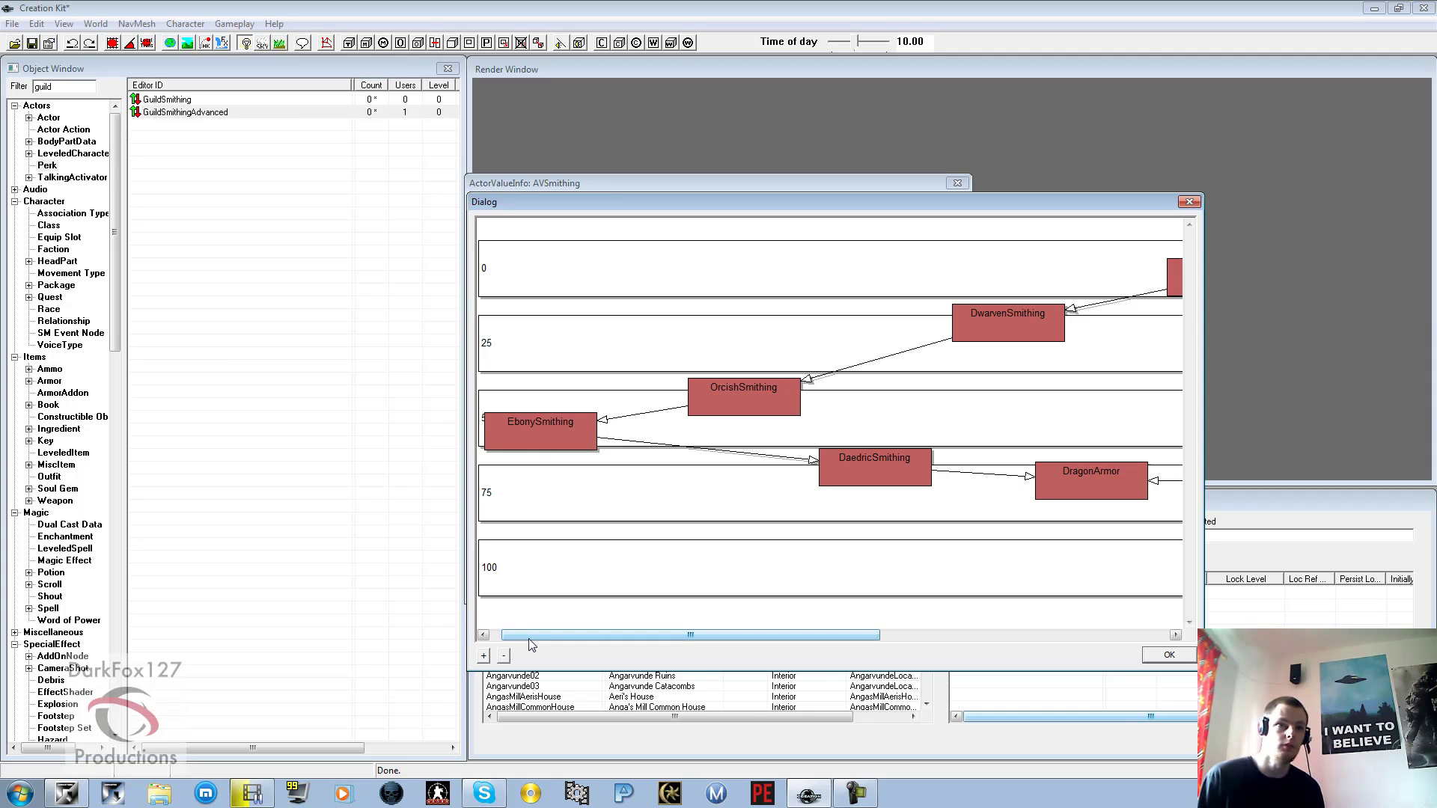
pyautogui.moveTo(528, 639); pyautogui.dragTo(708, 636)
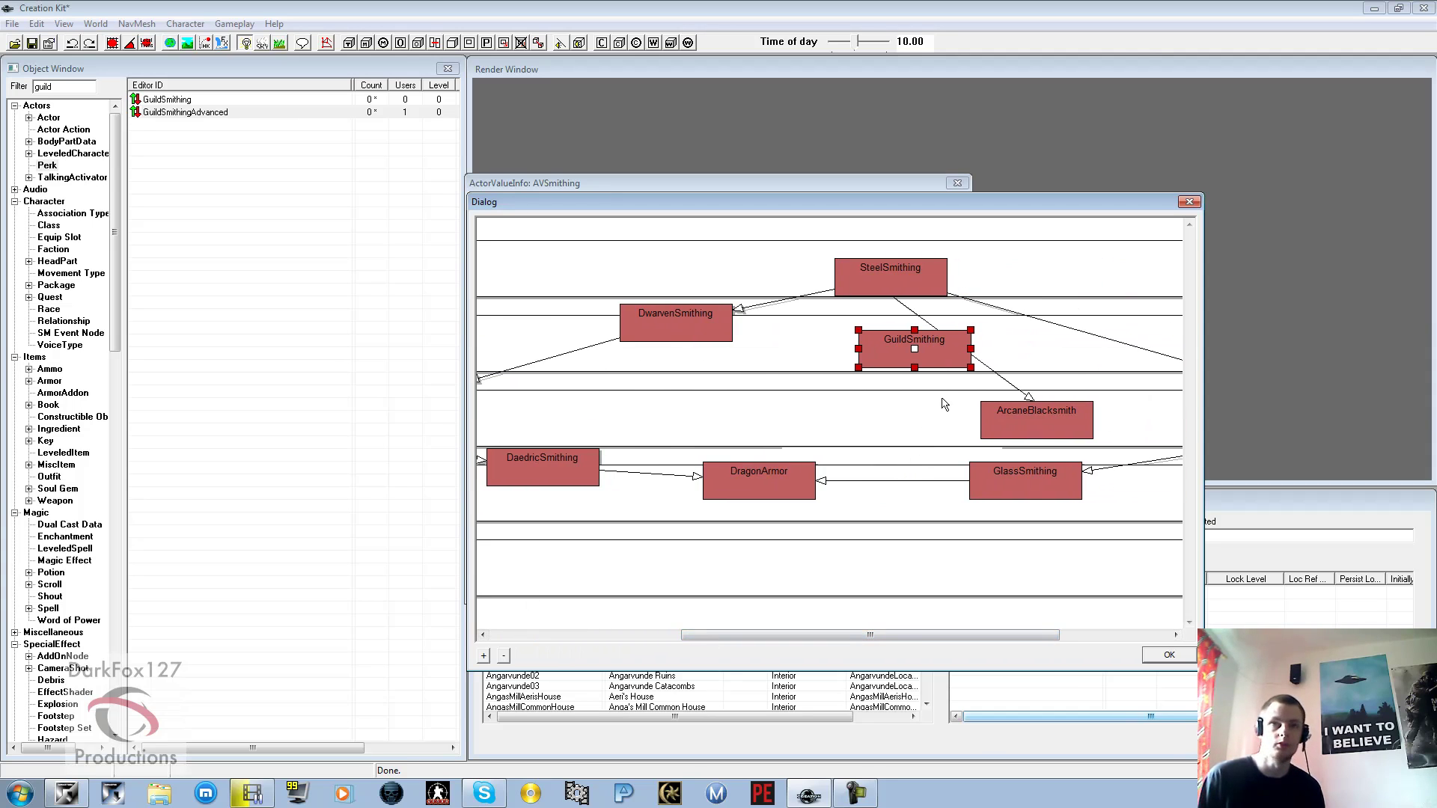
pyautogui.moveTo(913, 348); pyautogui.dragTo(912, 372)
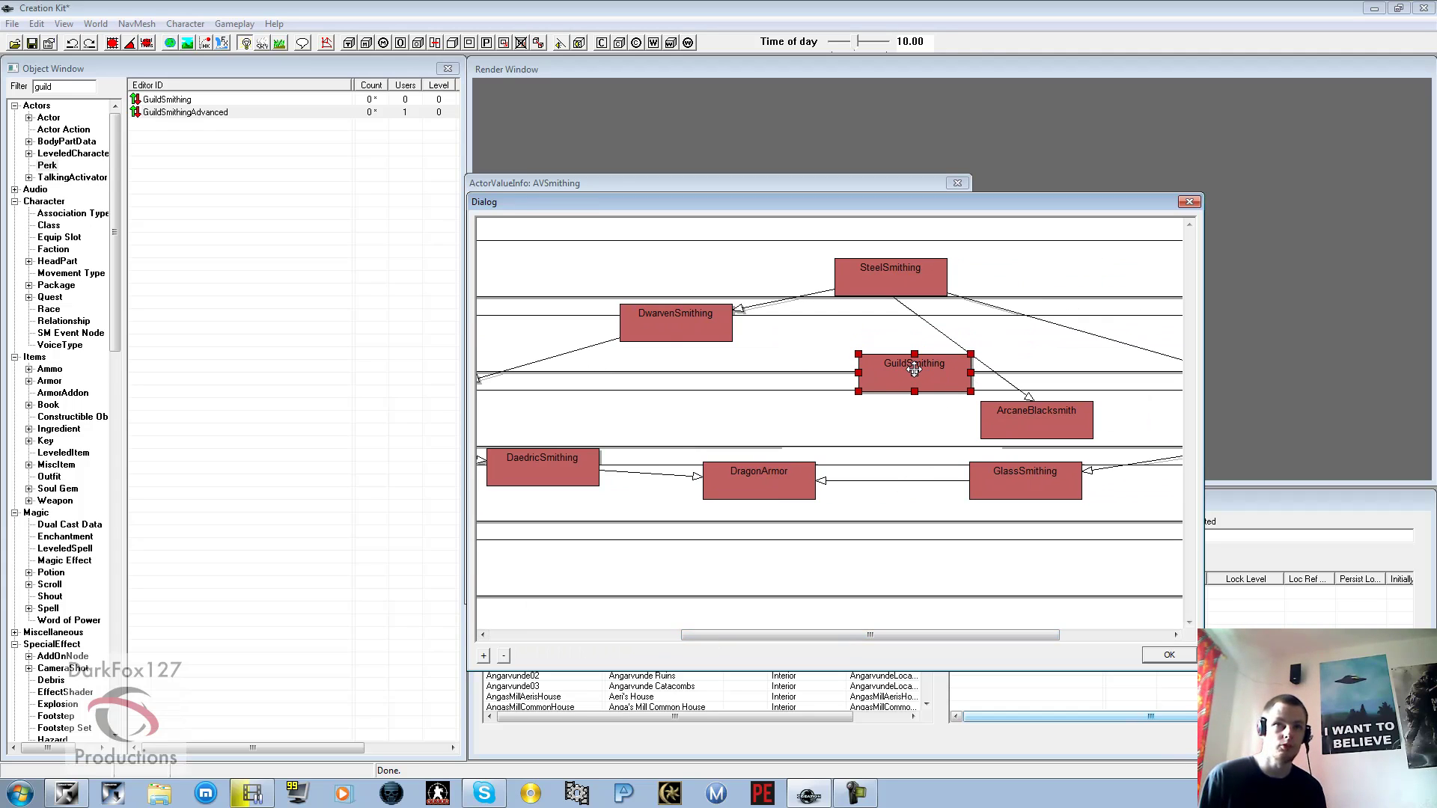
pyautogui.moveTo(914, 369); pyautogui.dragTo(853, 367)
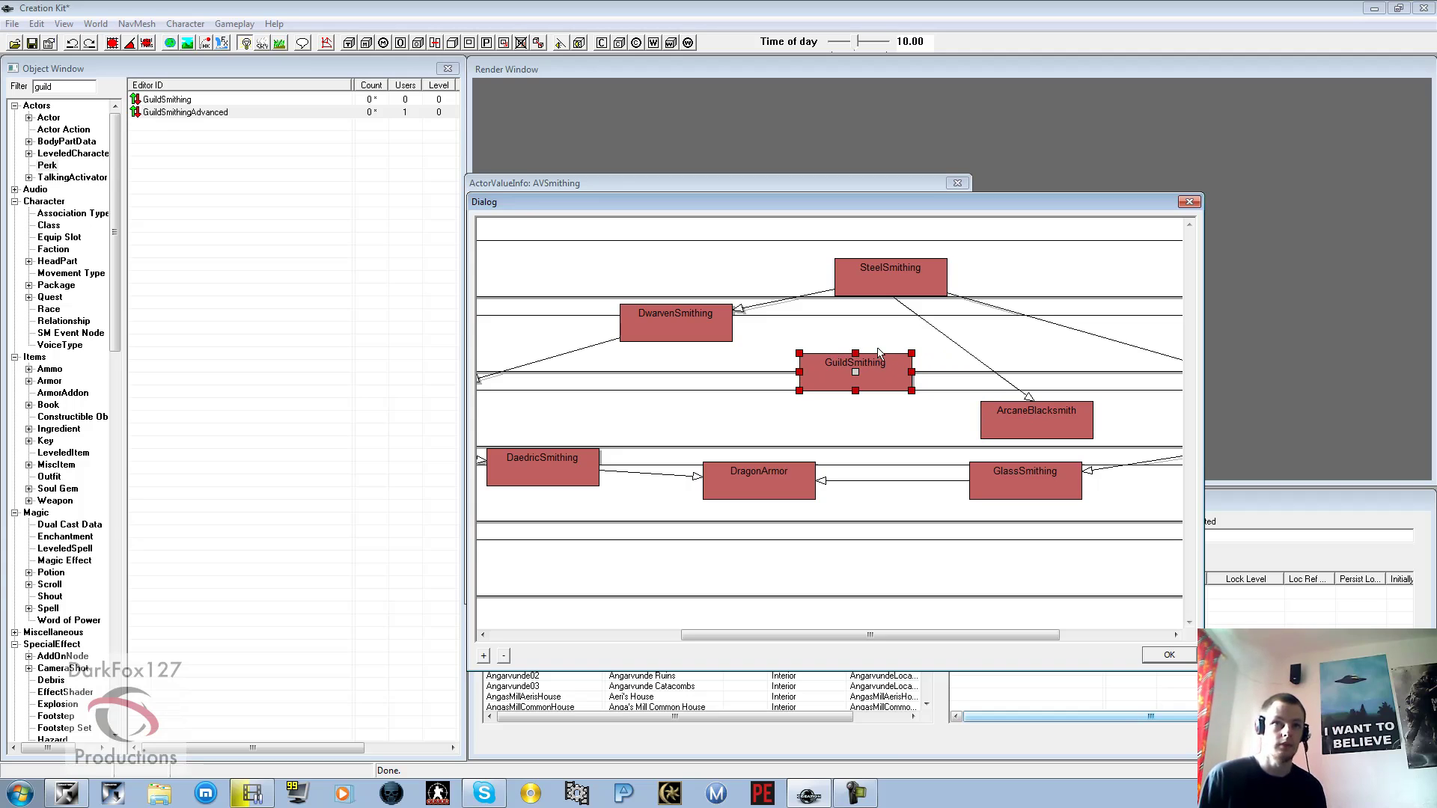
pyautogui.click(895, 320)
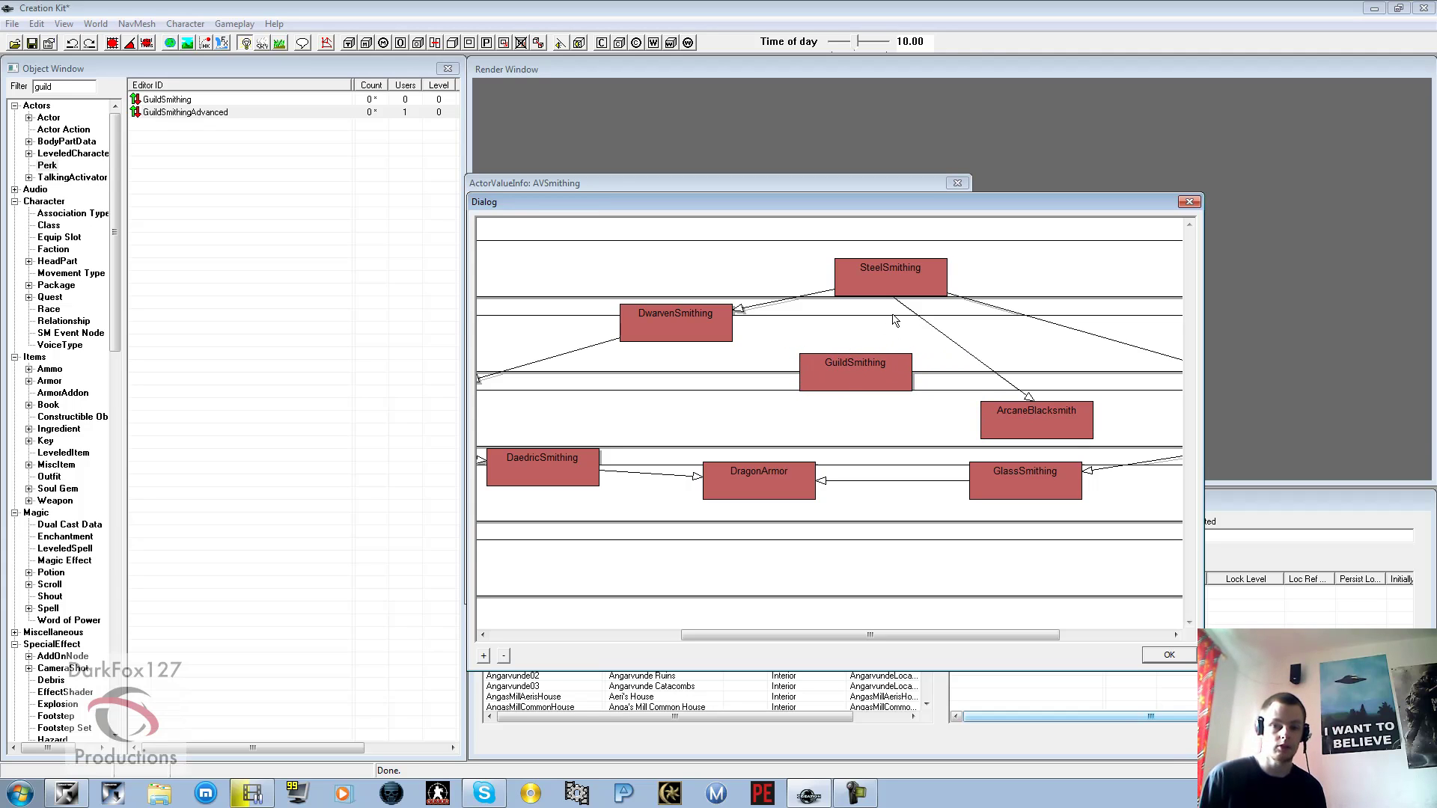
pyautogui.click(909, 289)
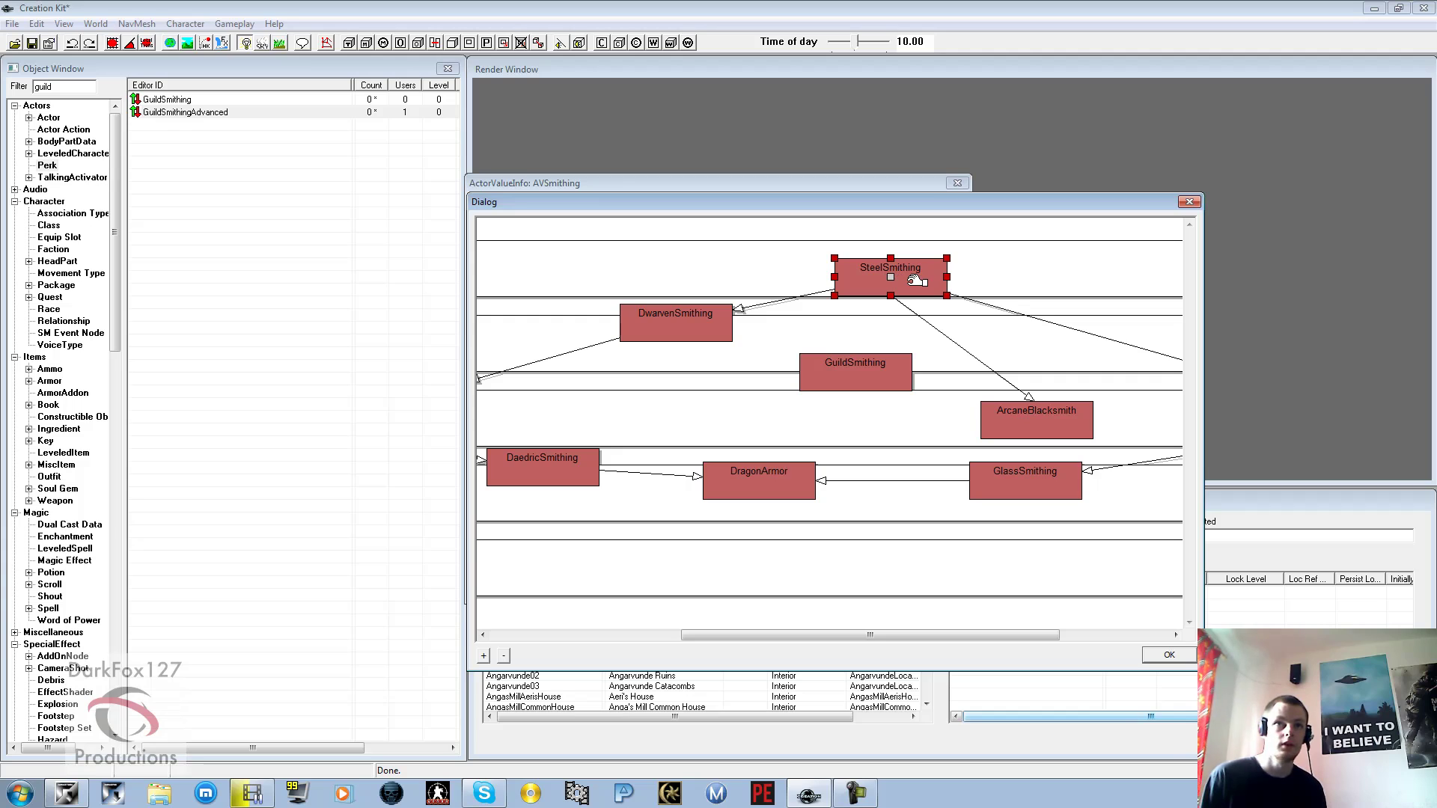
# Draw a SteelSmithing-to-GuildSmithing link and confirm the Perk Tree and AVSmithing dialogs.
pyautogui.moveTo(915, 280); pyautogui.dragTo(892, 378)
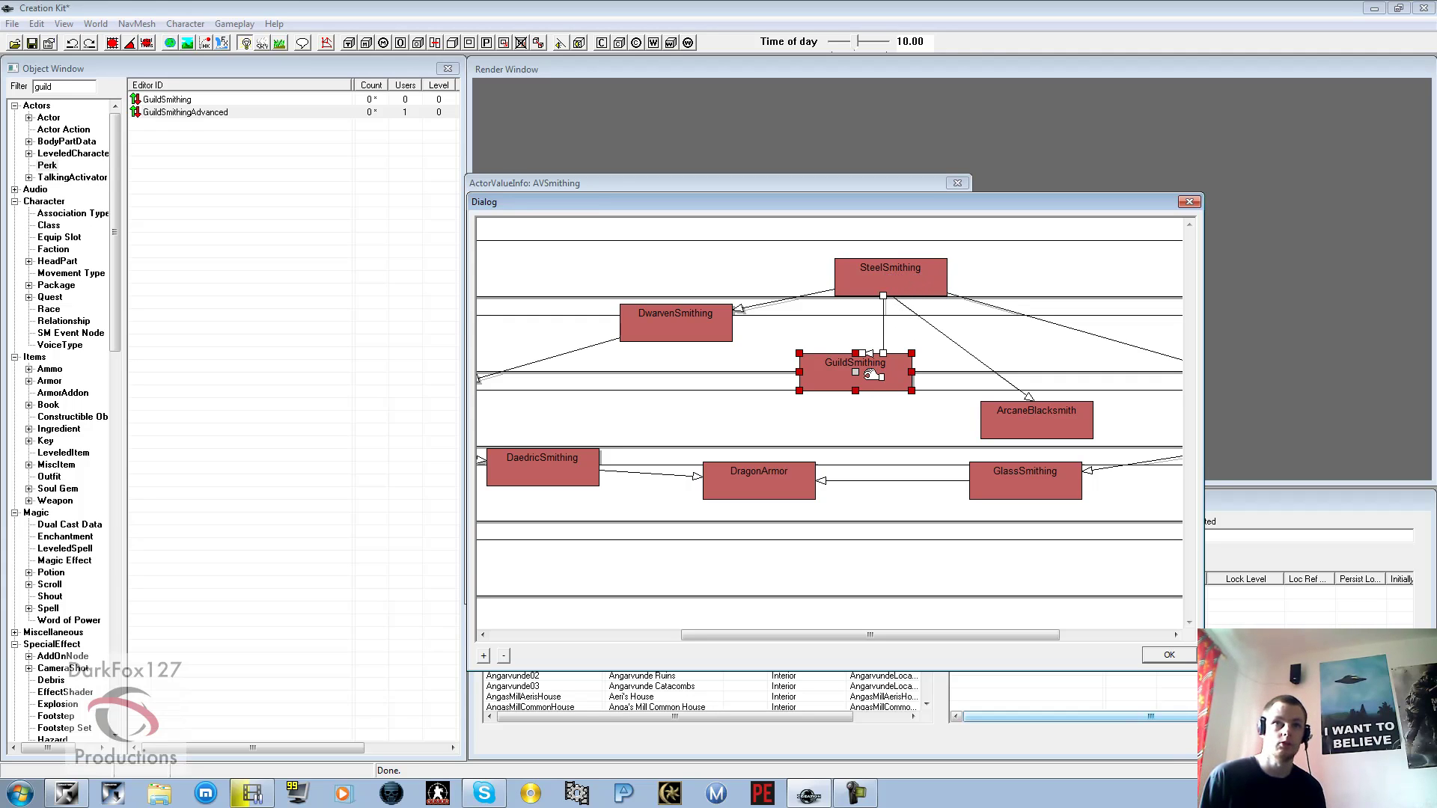
pyautogui.click(890, 352)
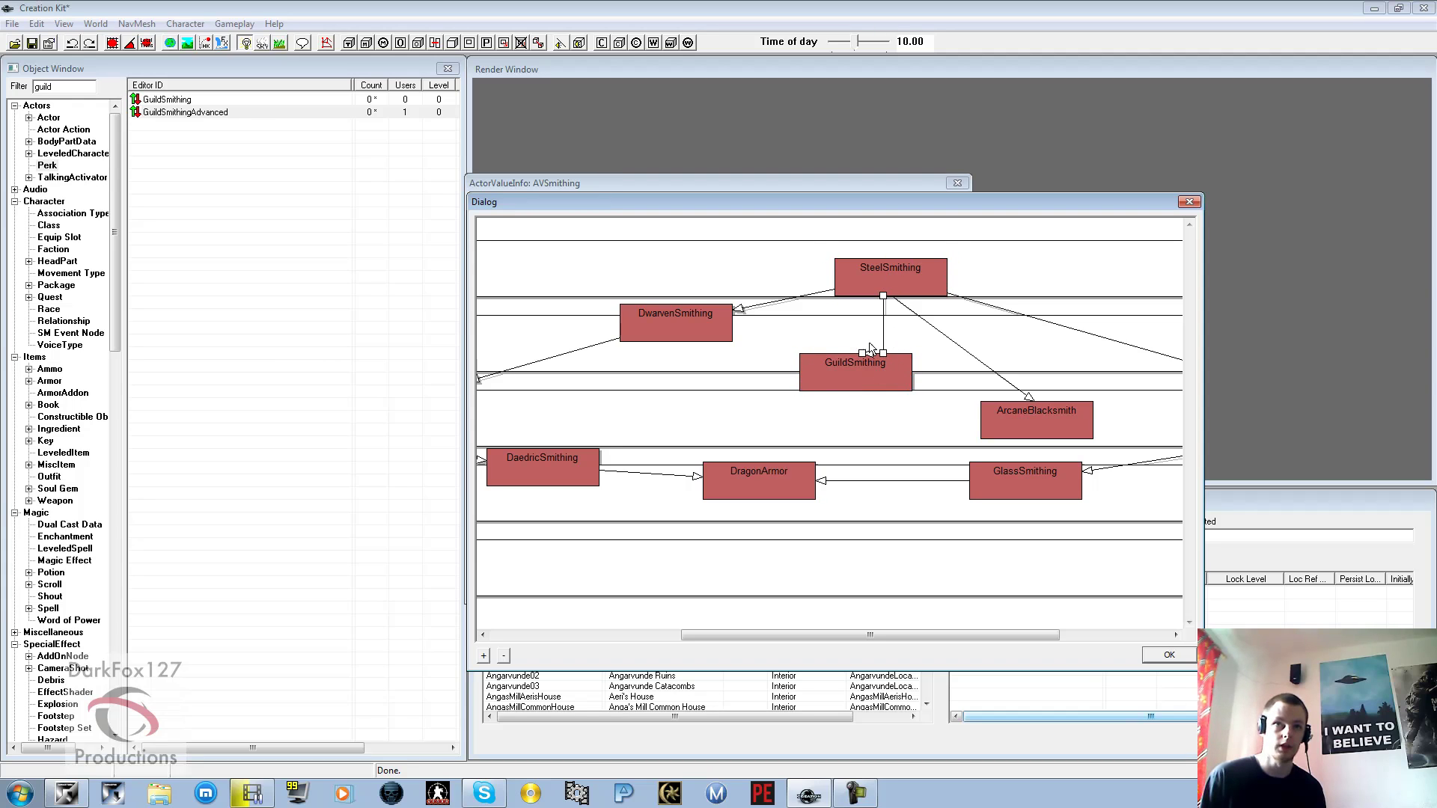
pyautogui.click(827, 355)
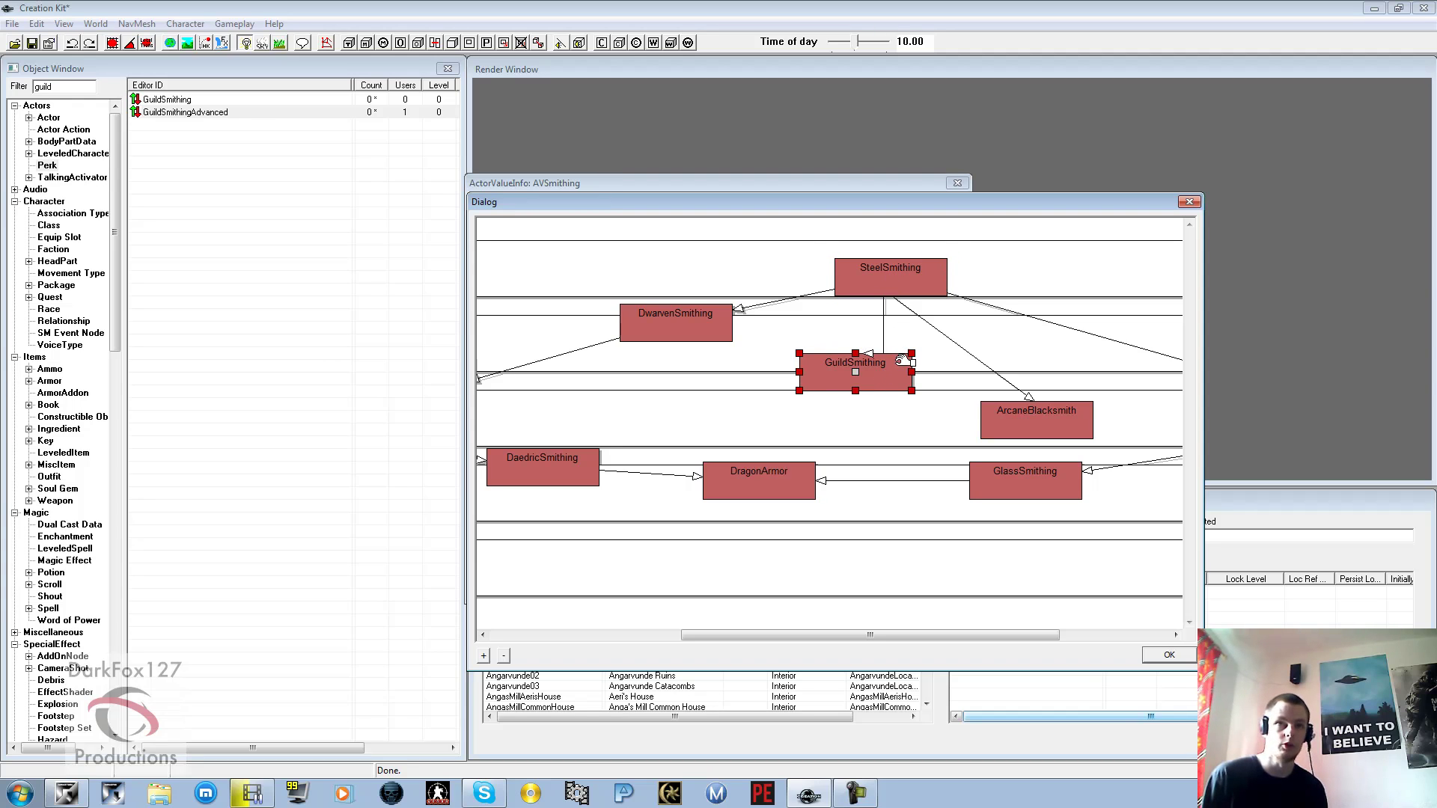
pyautogui.click(926, 462)
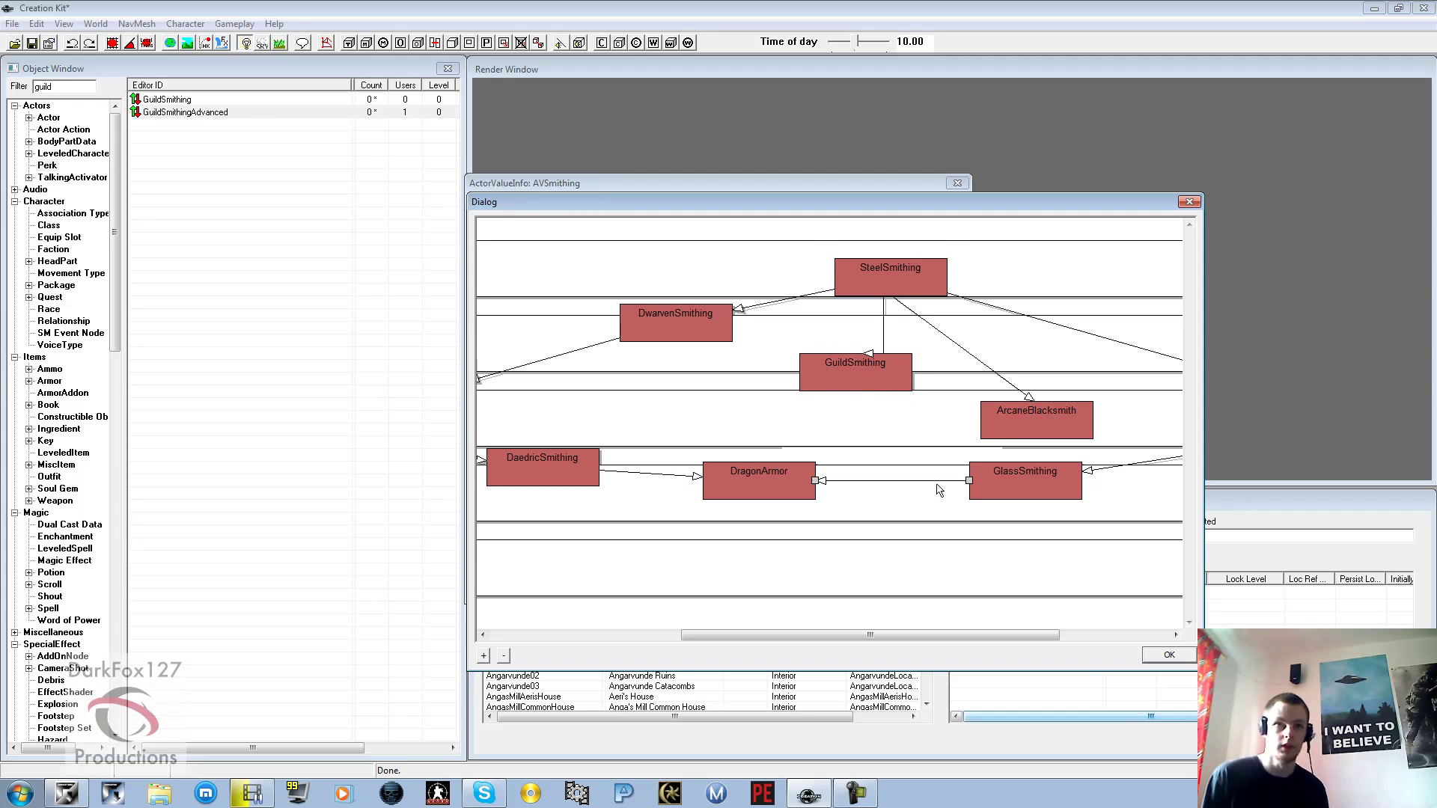
pyautogui.click(1167, 656)
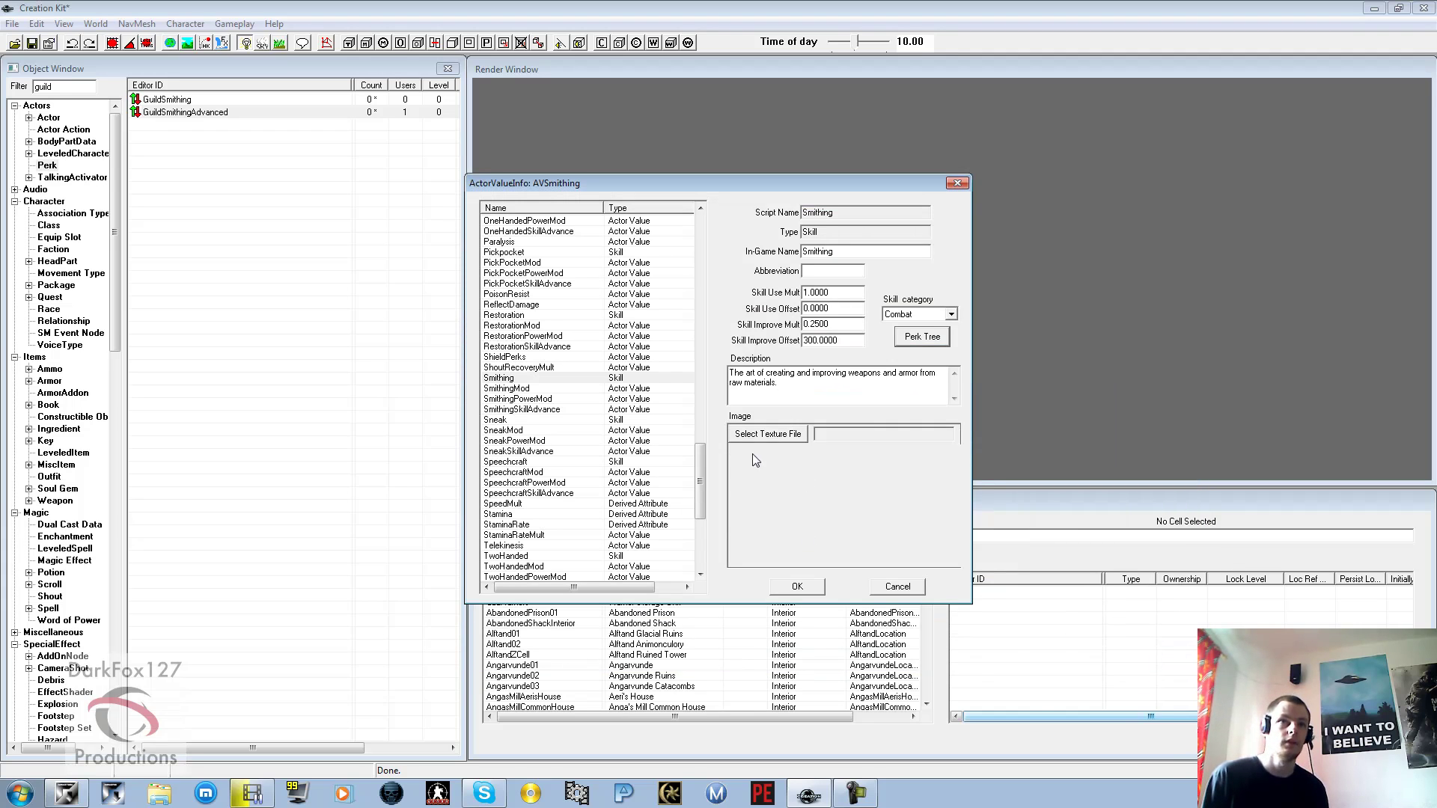
pyautogui.click(794, 586)
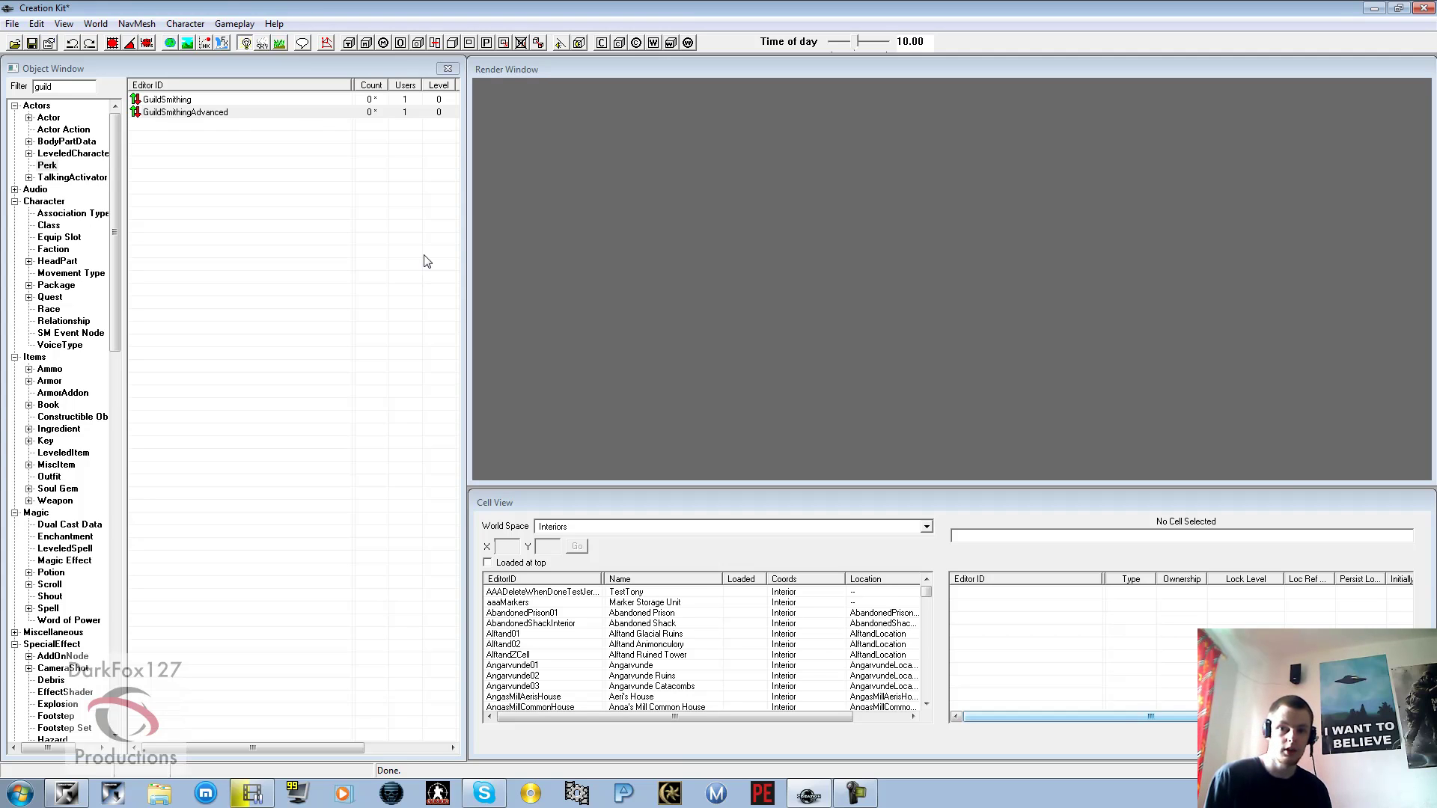
# Show guild-filtered Constructible Objects and select the Summerset Shadows Guild boots recipe.
pyautogui.click(358, 283)
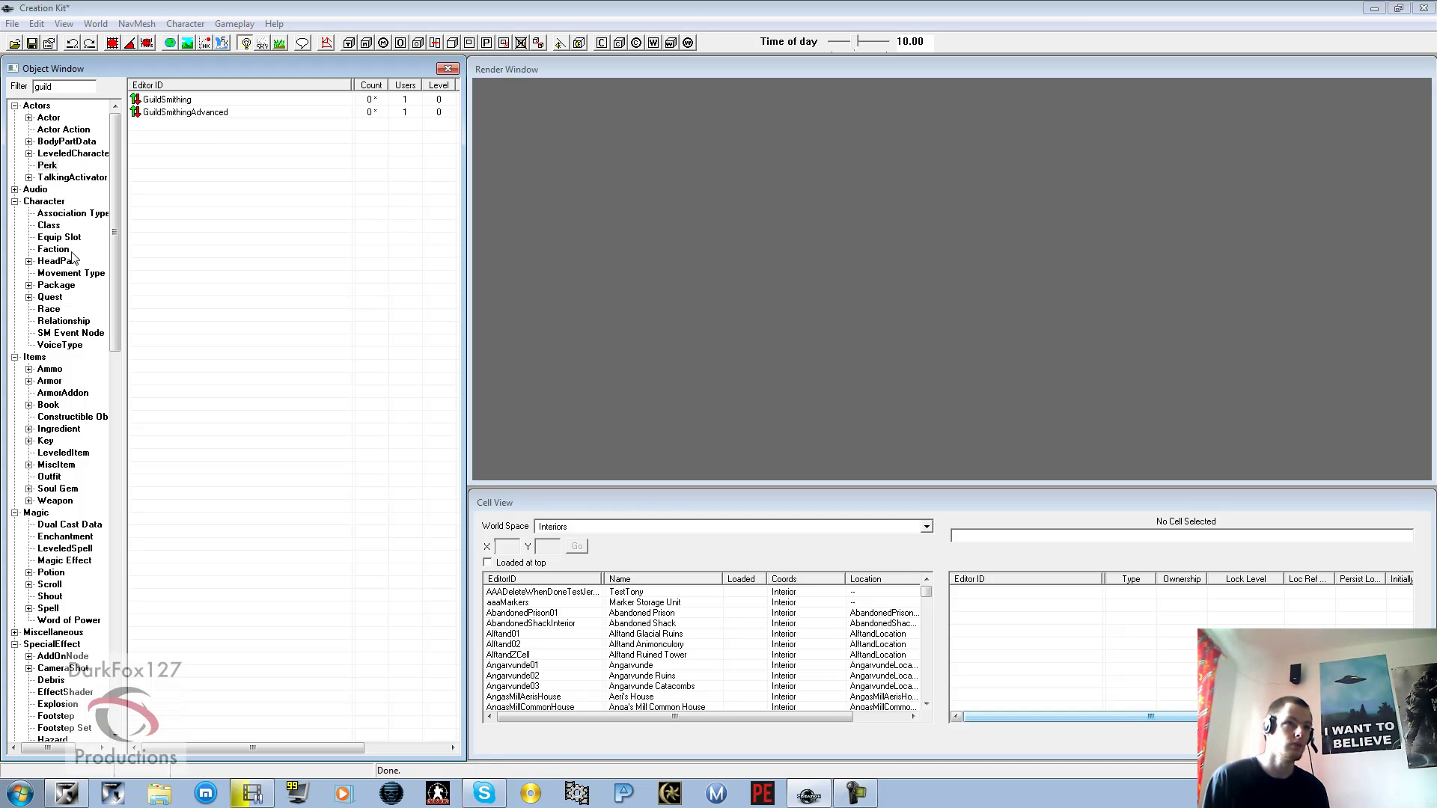
pyautogui.click(57, 417)
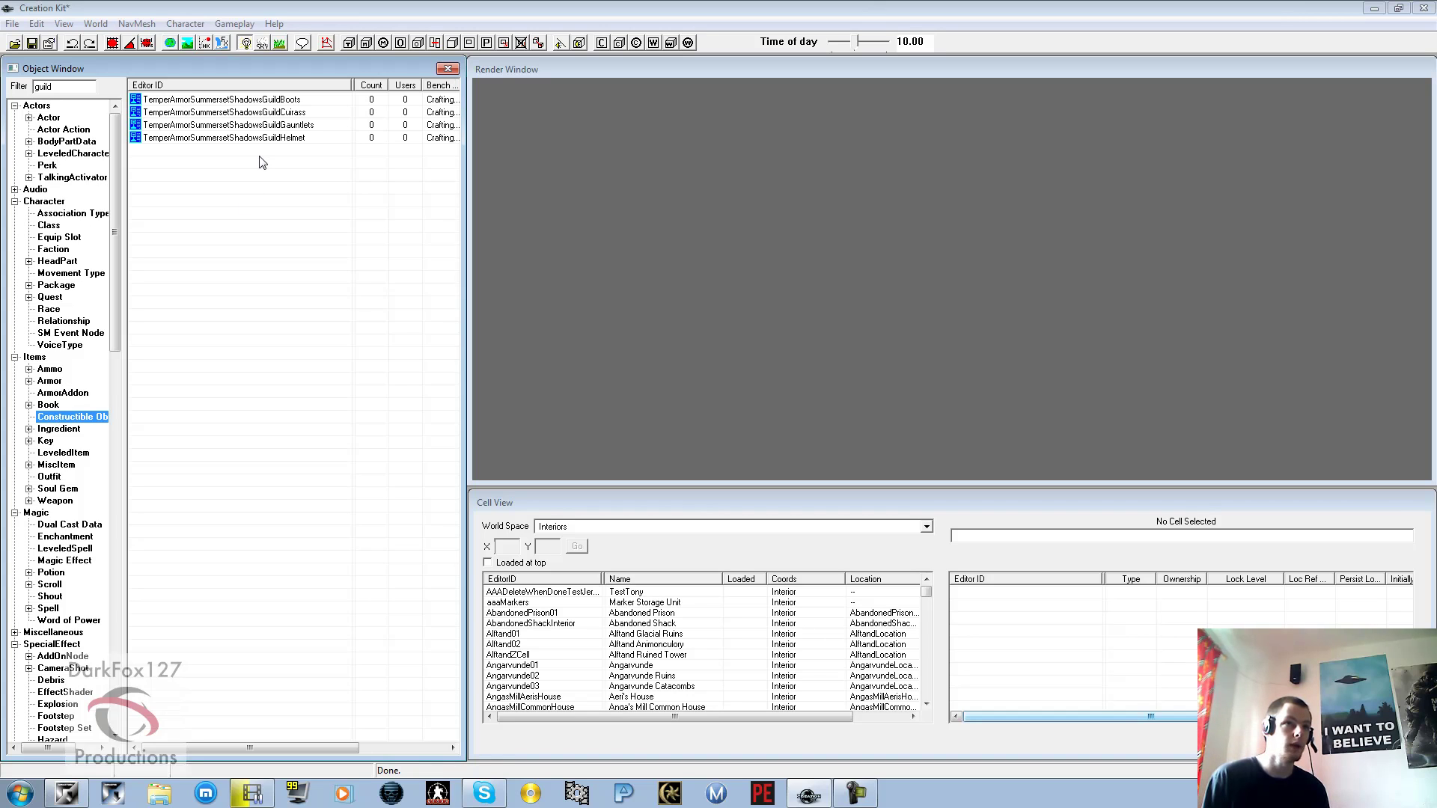
pyautogui.click(224, 101)
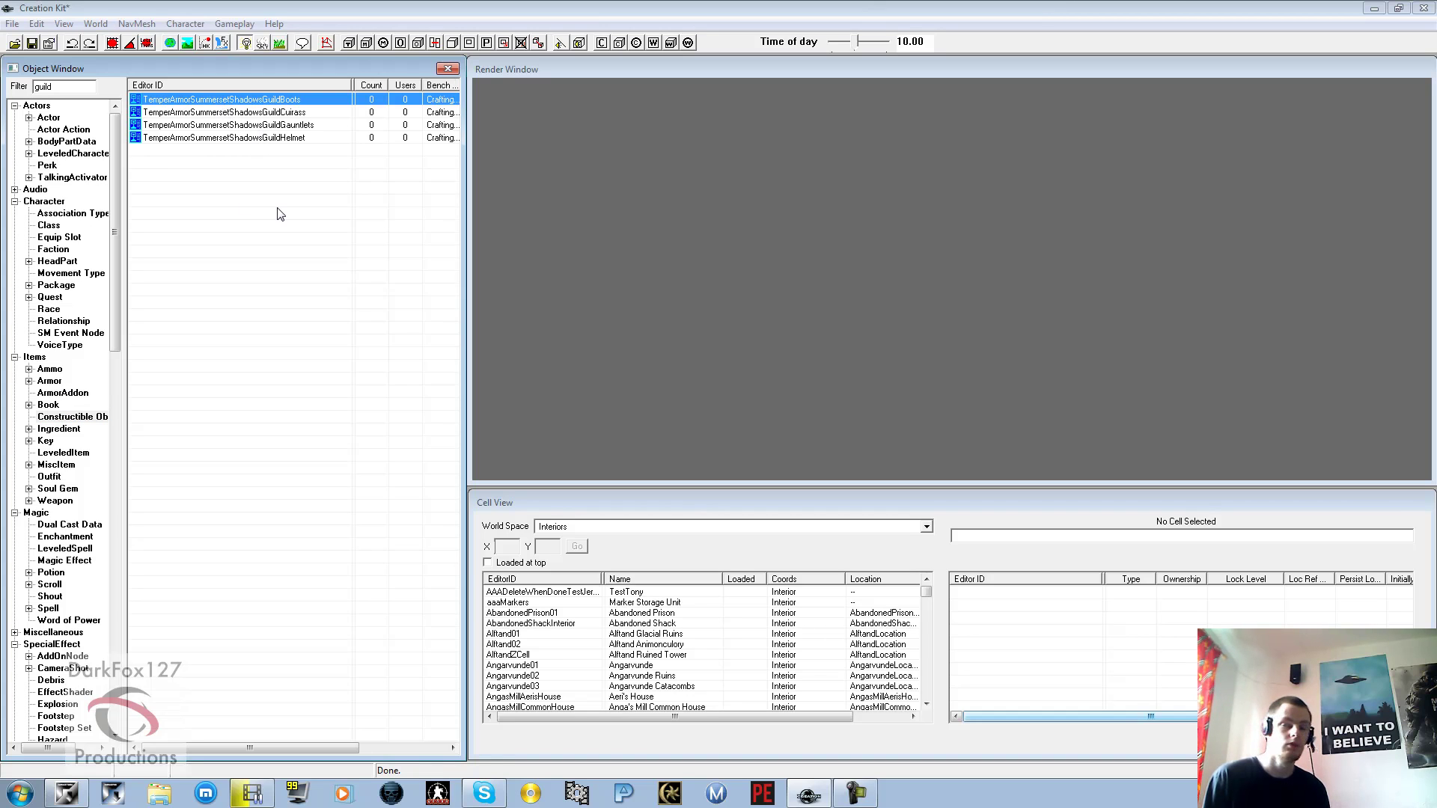
# Open the boots recipe and add a new HasPerk match condition.
pyautogui.press('Return')
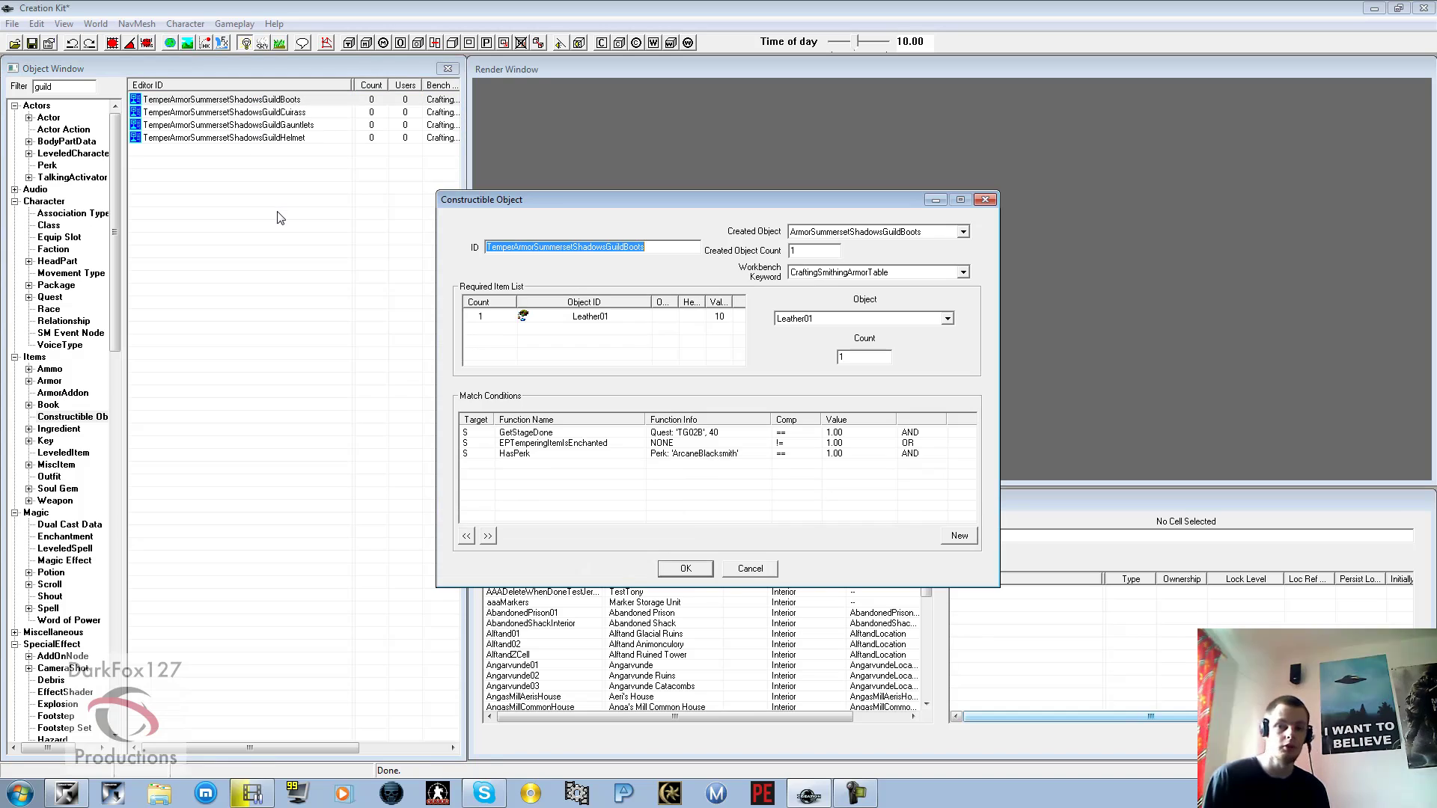
pyautogui.rightClick(559, 487)
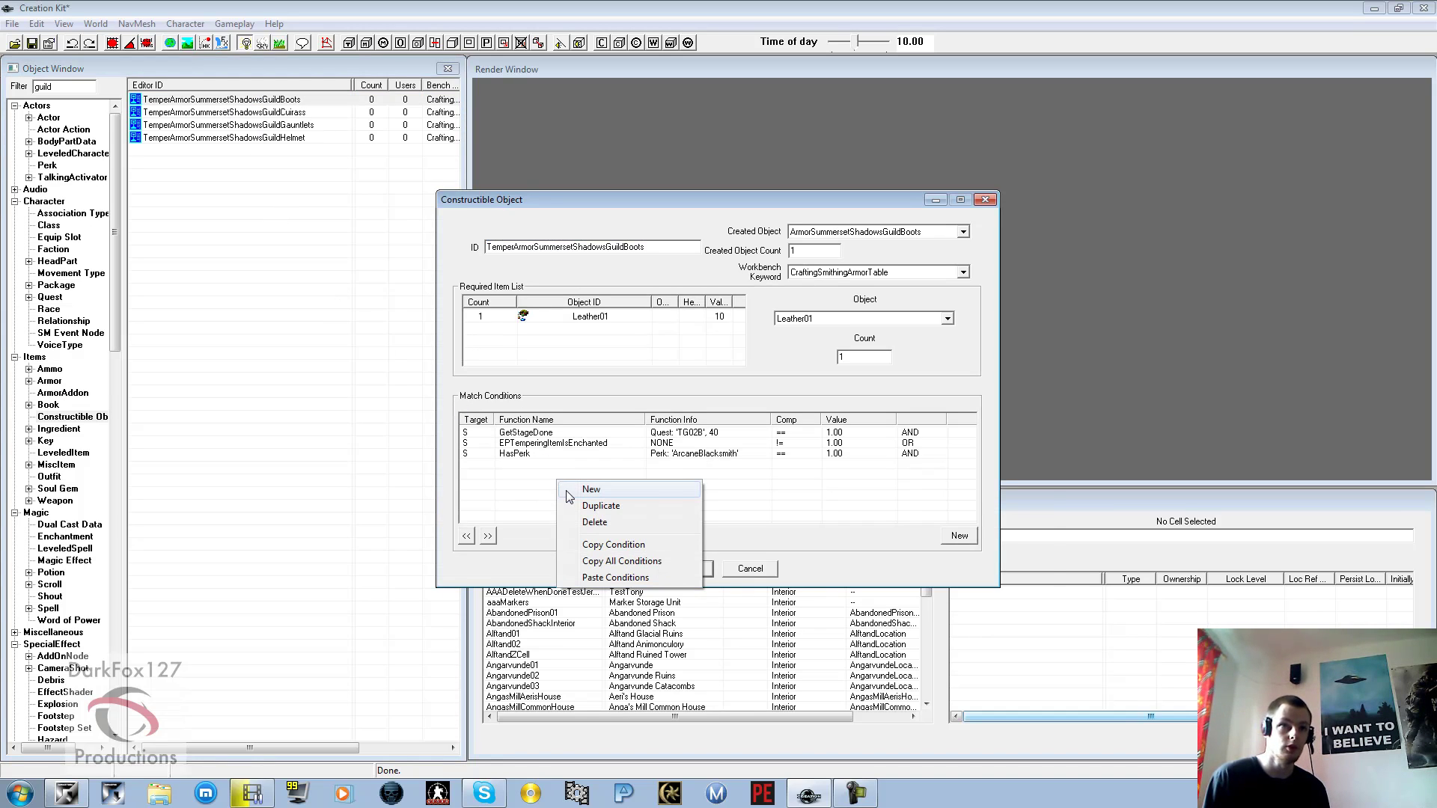
pyautogui.click(591, 489)
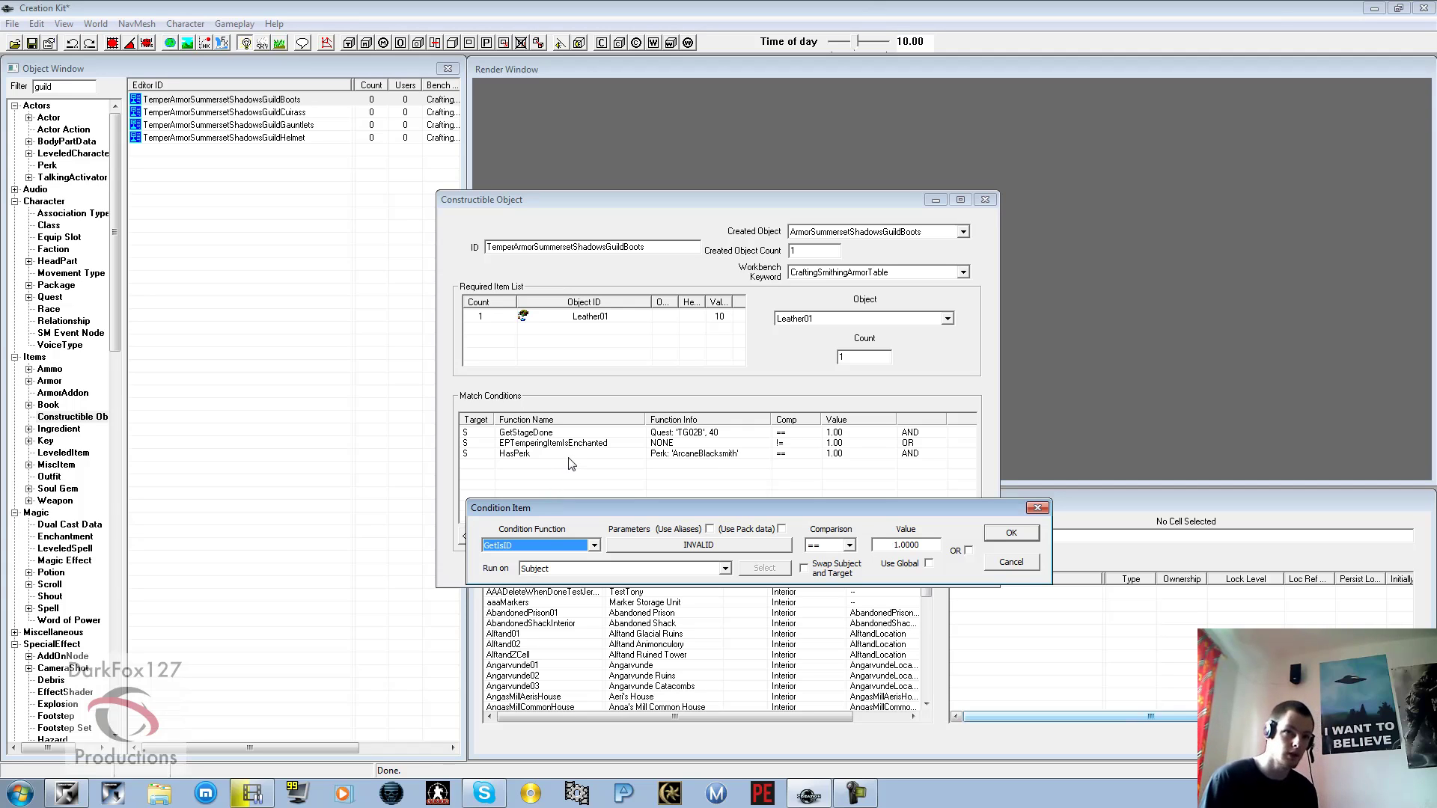
pyautogui.write('HasPerk')
pyautogui.press('Return')
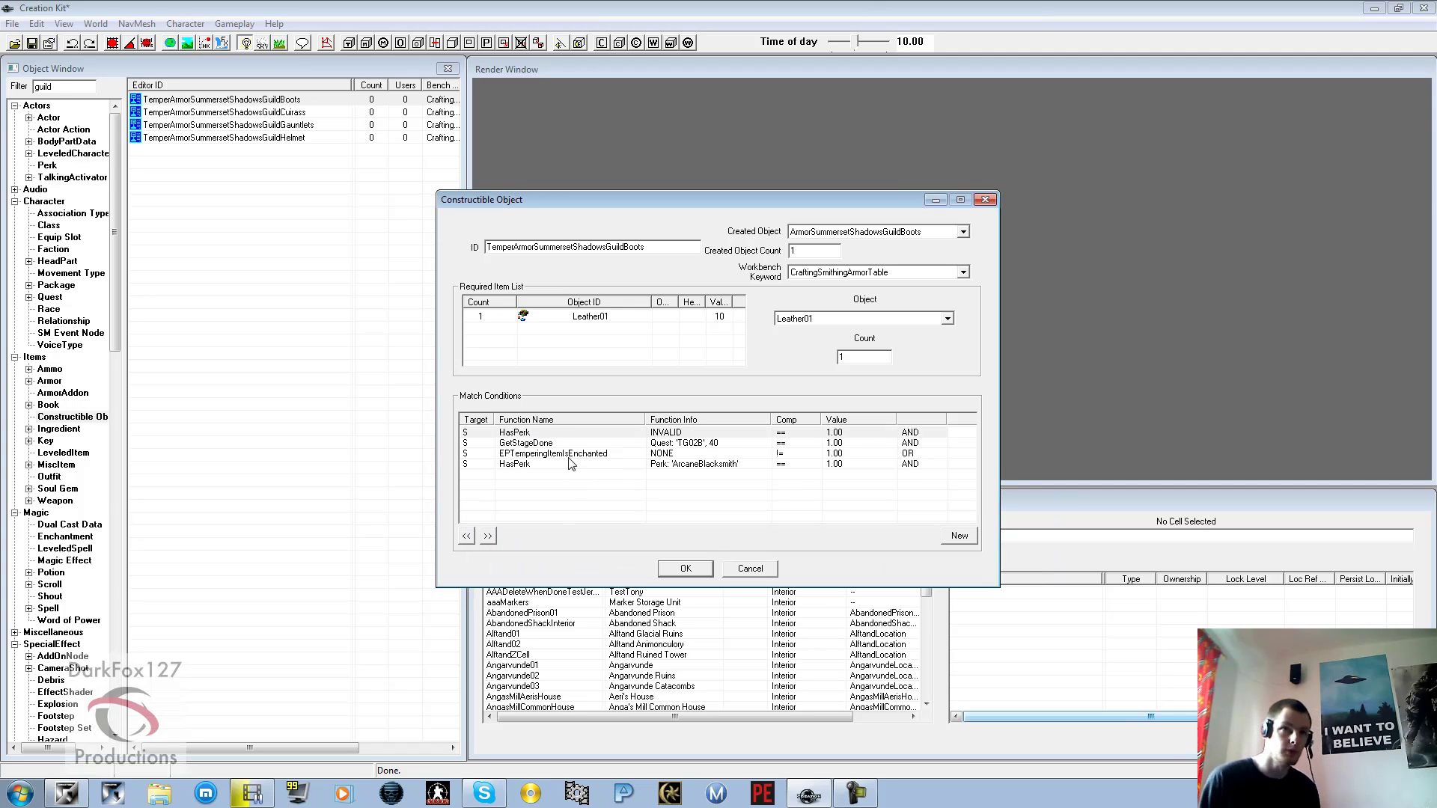
pyautogui.doubleClick(610, 433)
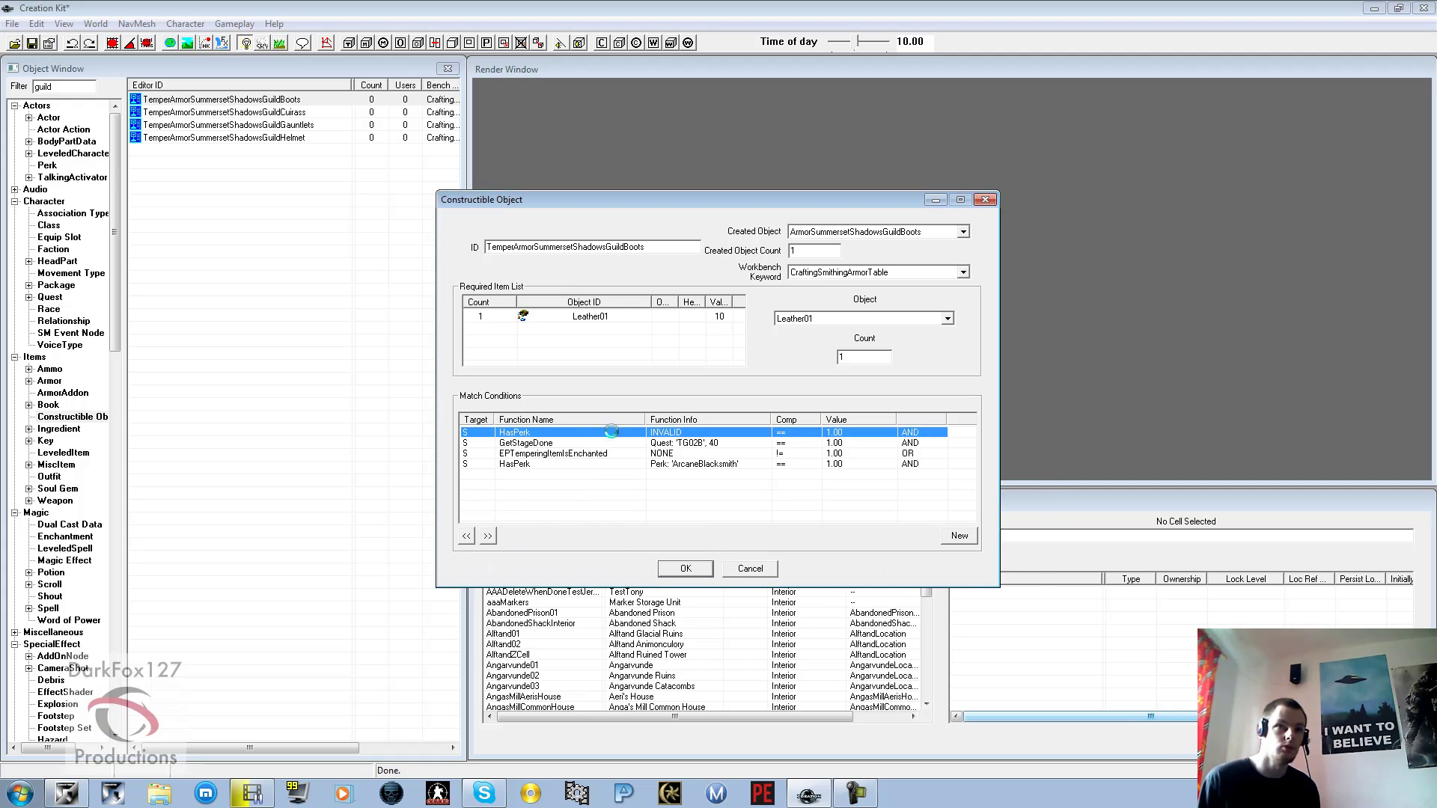
pyautogui.moveTo(609, 451); pyautogui.dragTo(604, 424)
# Set the condition's Perk parameter to GuildSmithing, confirm it, and close the recipe.
pyautogui.click(653, 465)
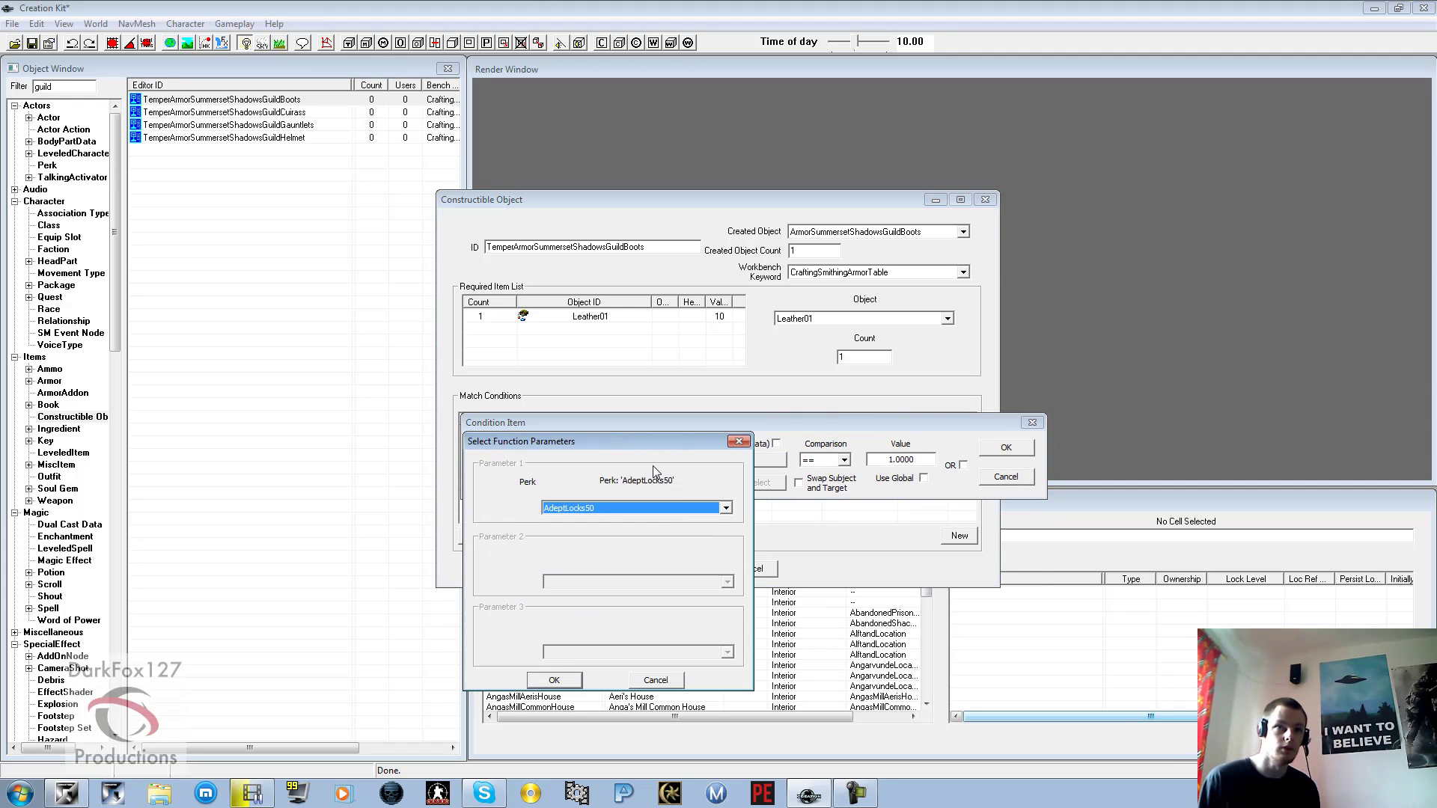
pyautogui.click(608, 509)
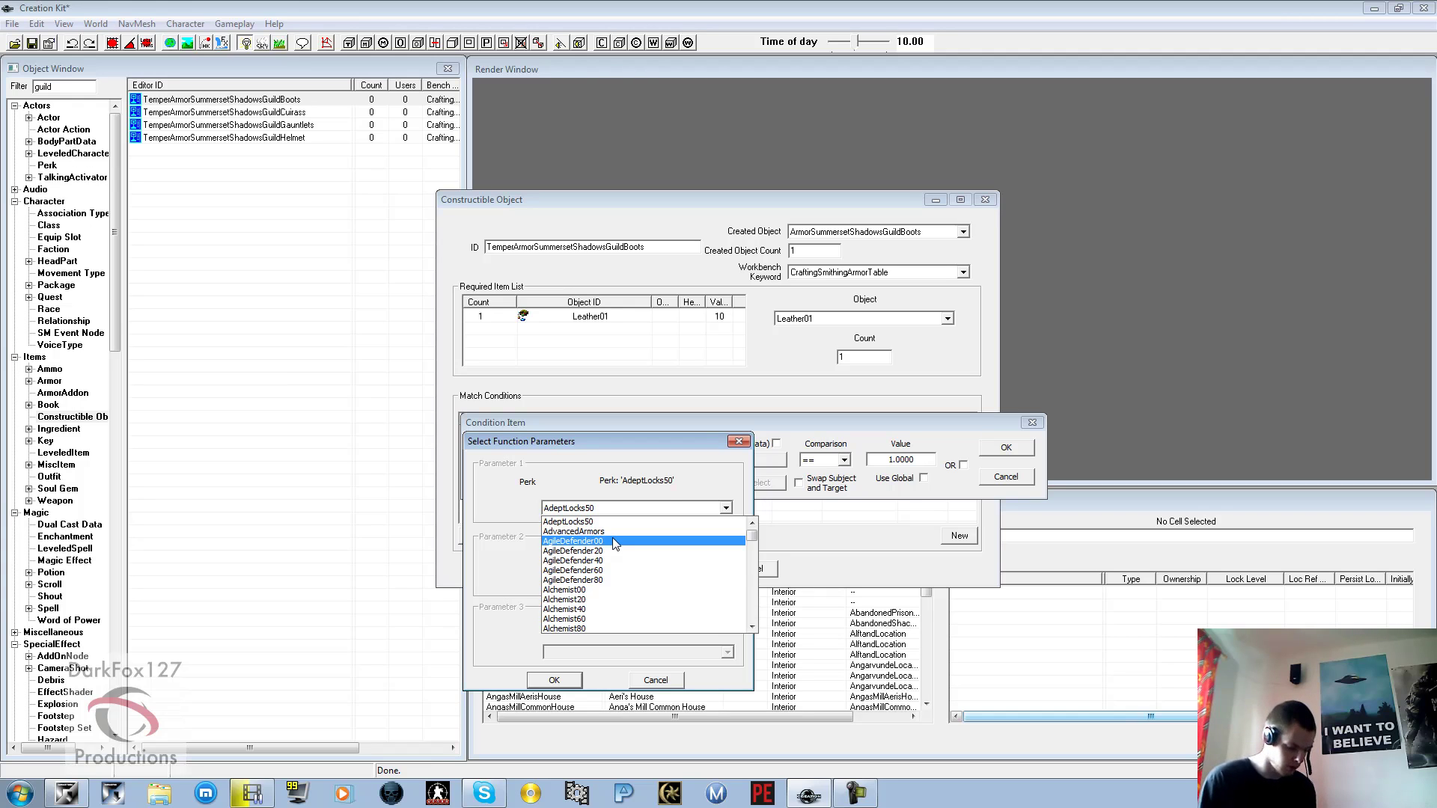
pyautogui.write('guild')
pyautogui.press('Return')
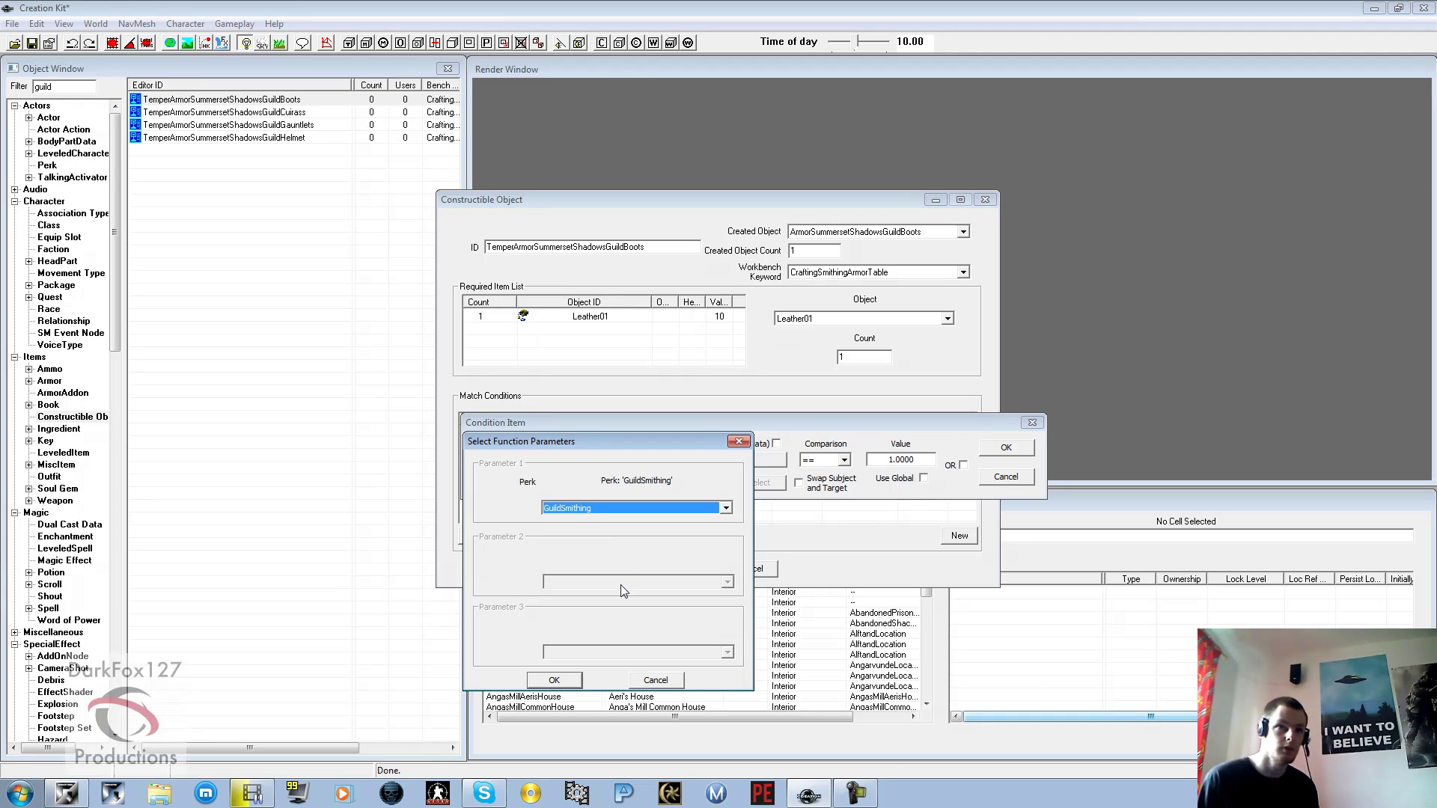
pyautogui.click(555, 680)
pyautogui.click(1001, 449)
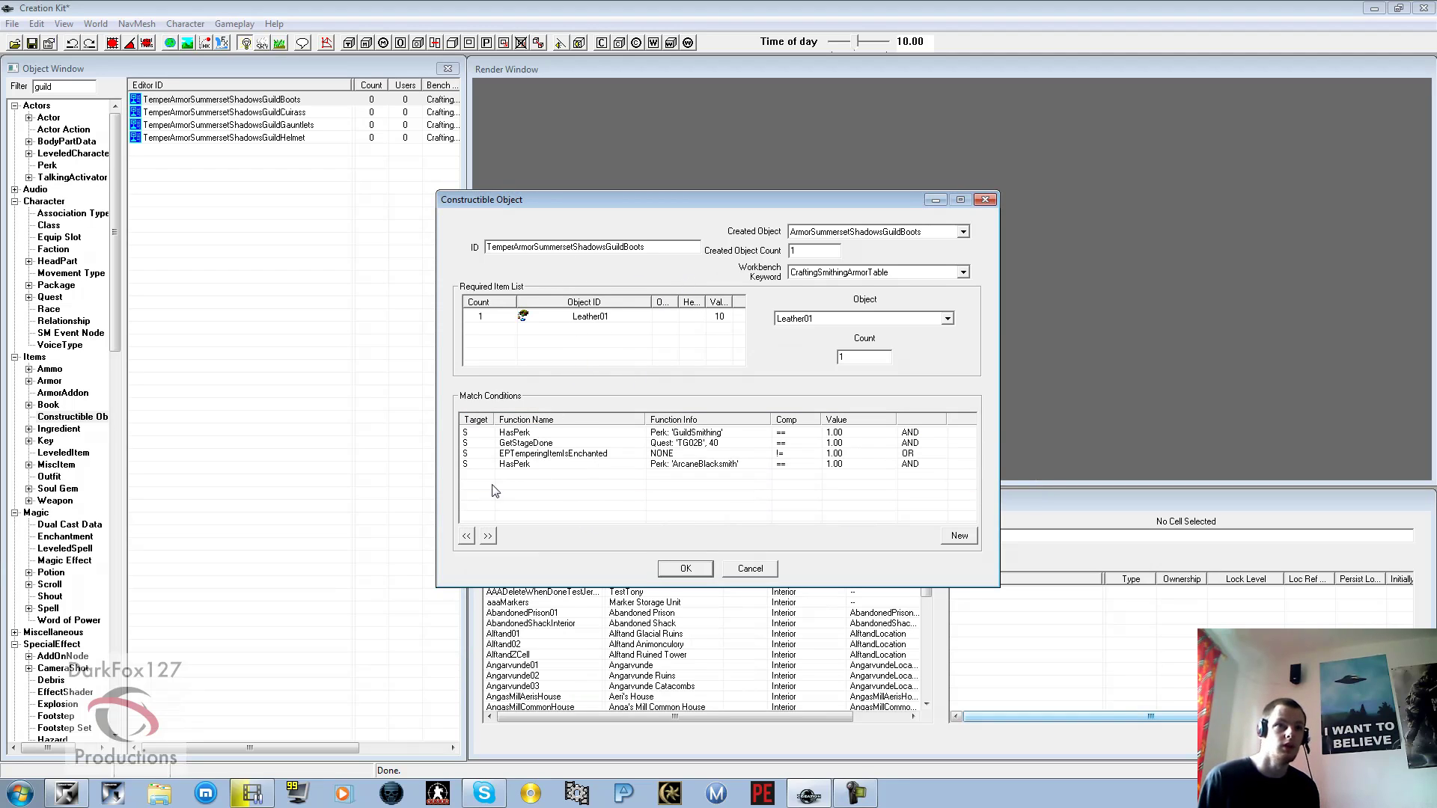
pyautogui.click(524, 463)
pyautogui.click(643, 433)
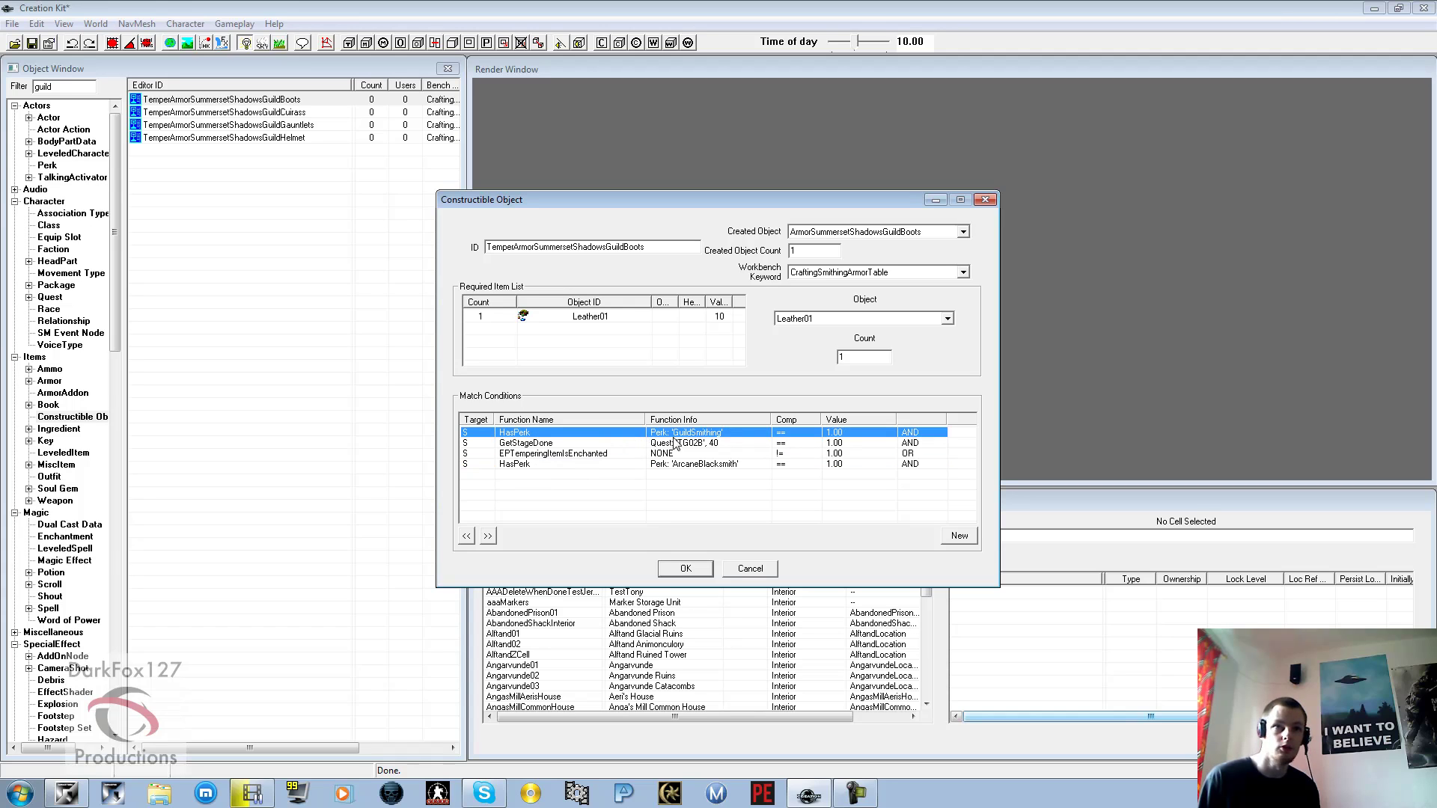
pyautogui.click(731, 569)
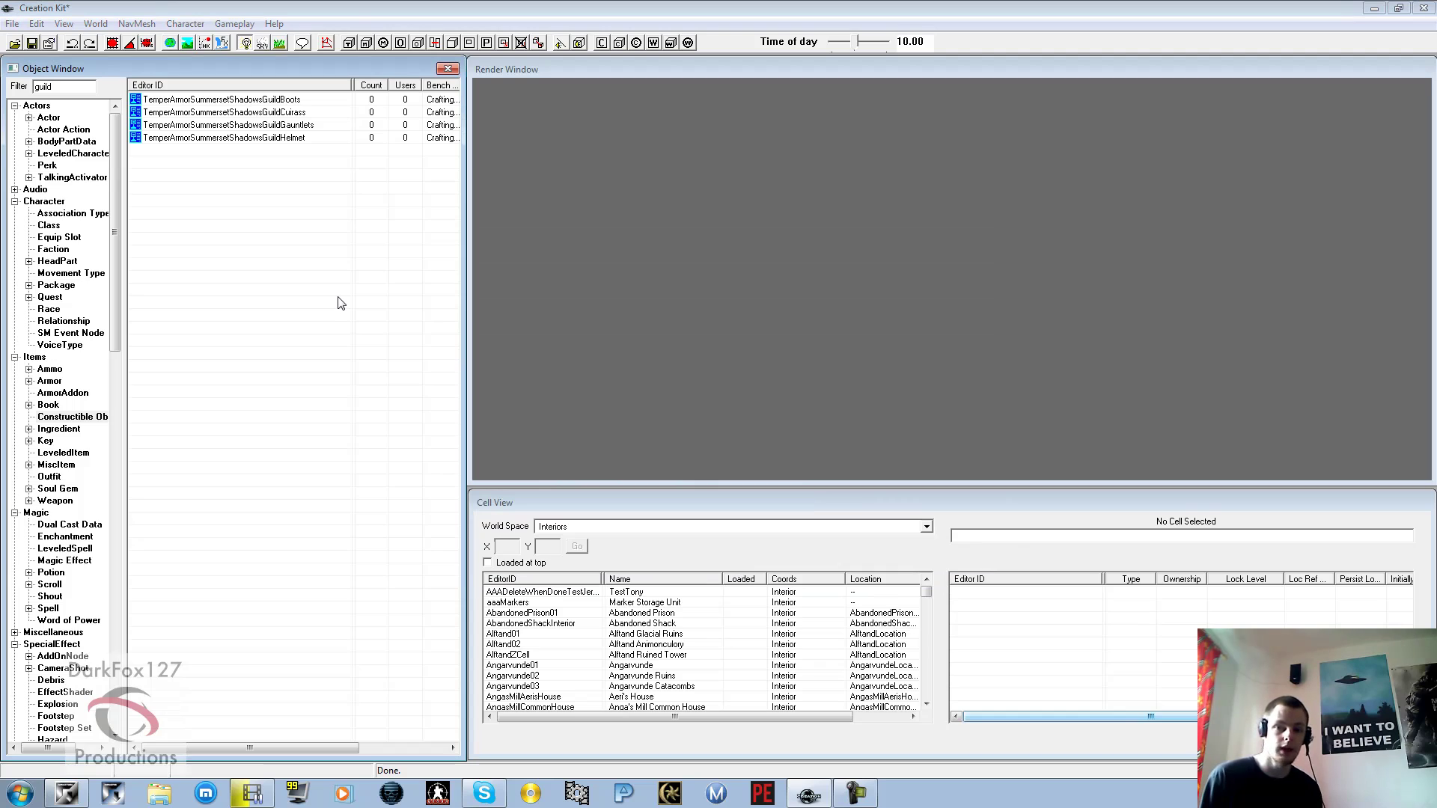